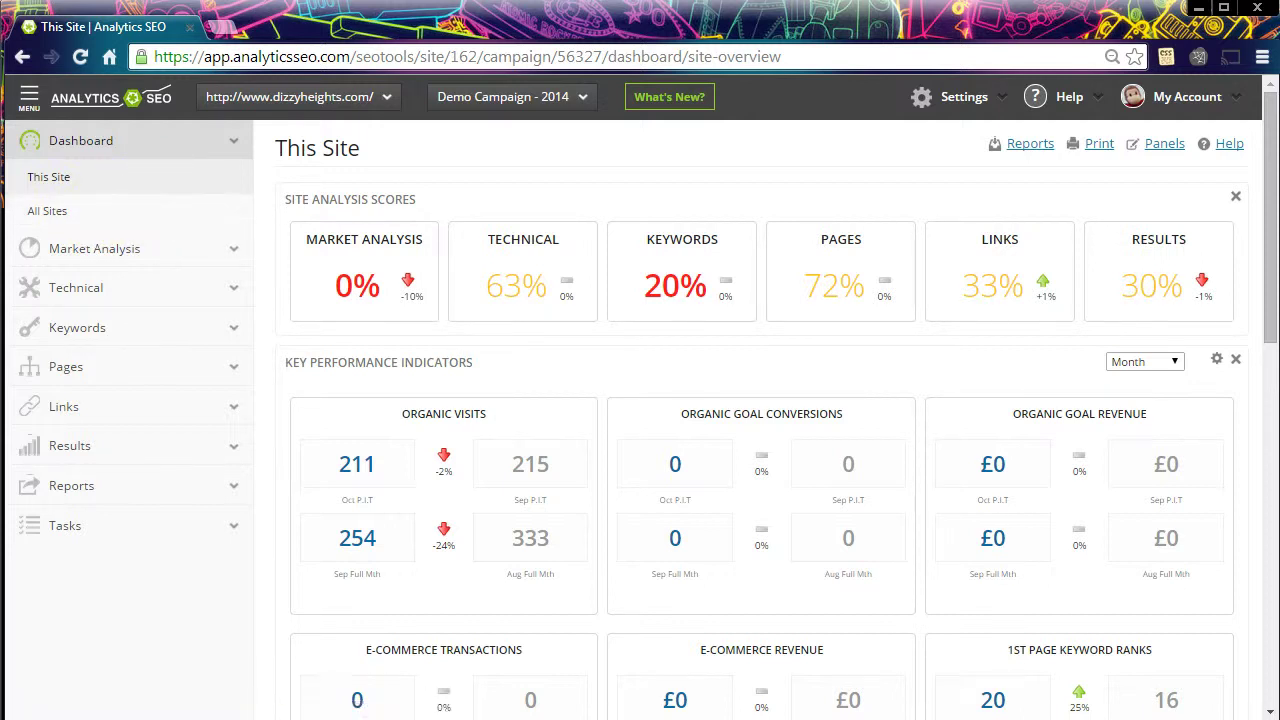
# Step: Open the panel configuration for the This Site dashboard, review the available panels and close it without changes
pyautogui.click(340, 479)
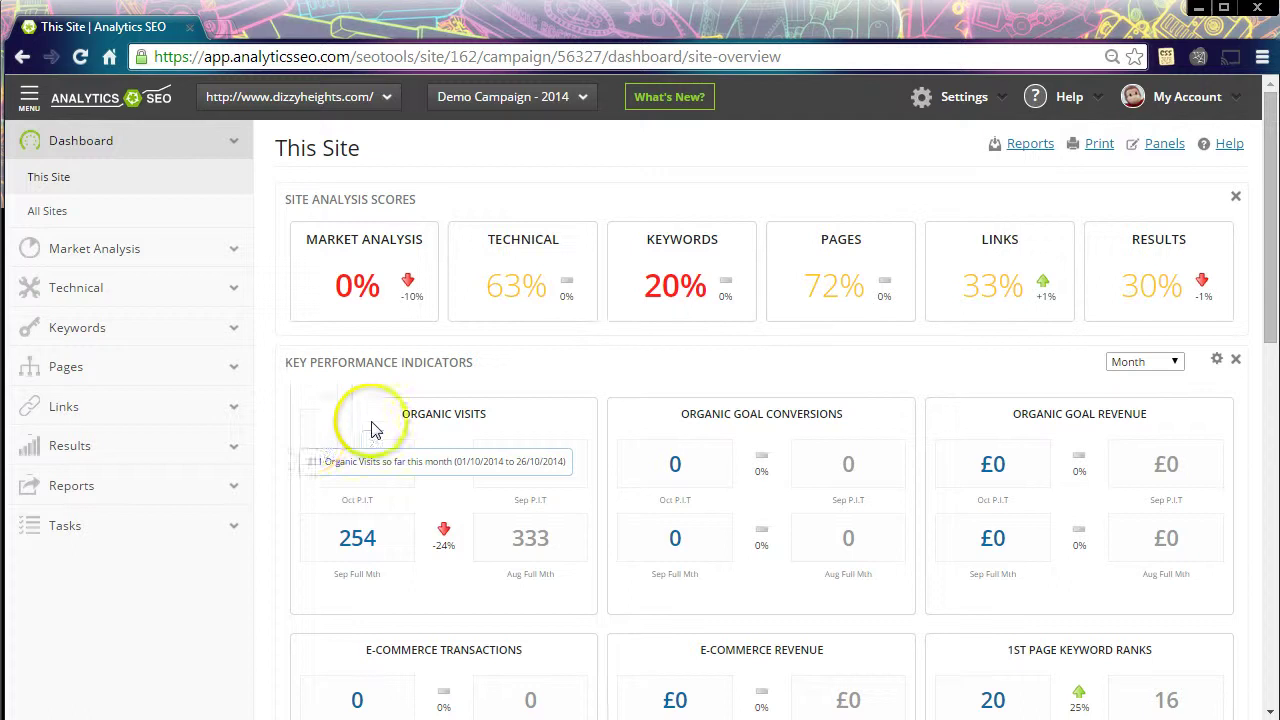
pyautogui.click(1161, 144)
pyautogui.click(820, 396)
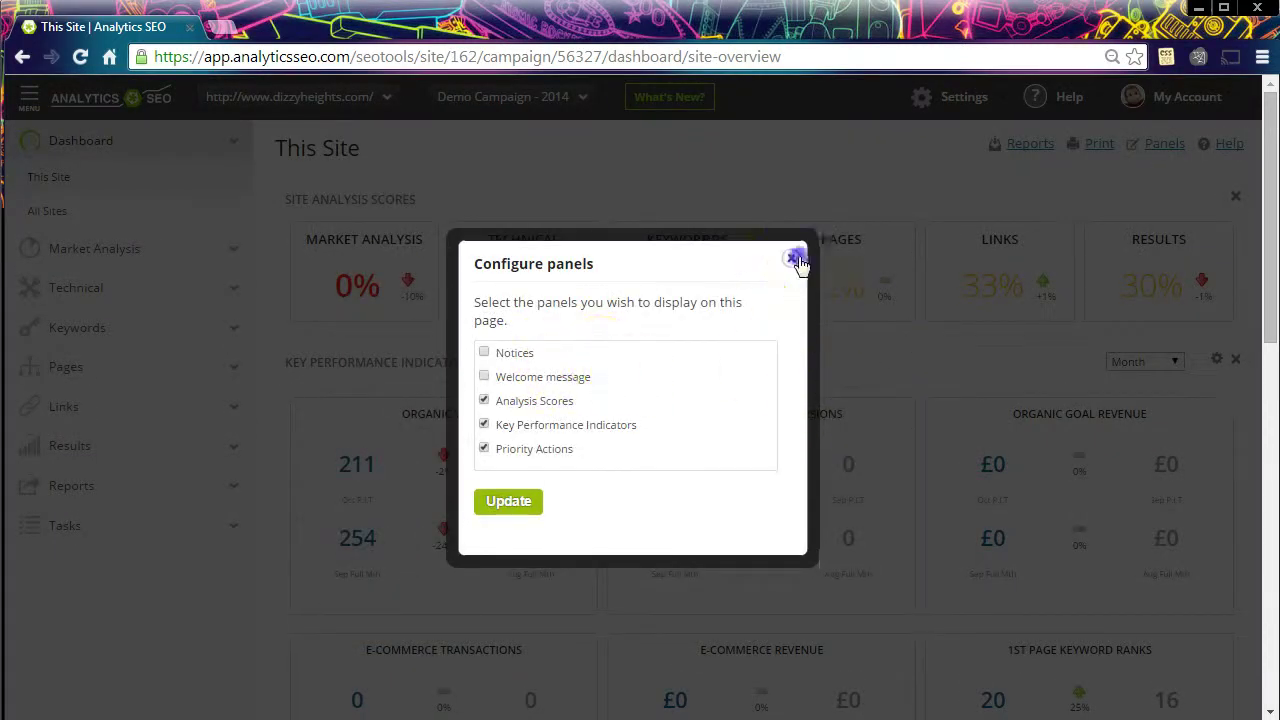
pyautogui.click(795, 260)
# Step: Look through the dashboard's Key Performance Indicators and Priority Actions panels
pyautogui.scroll(-2, 760, 480)
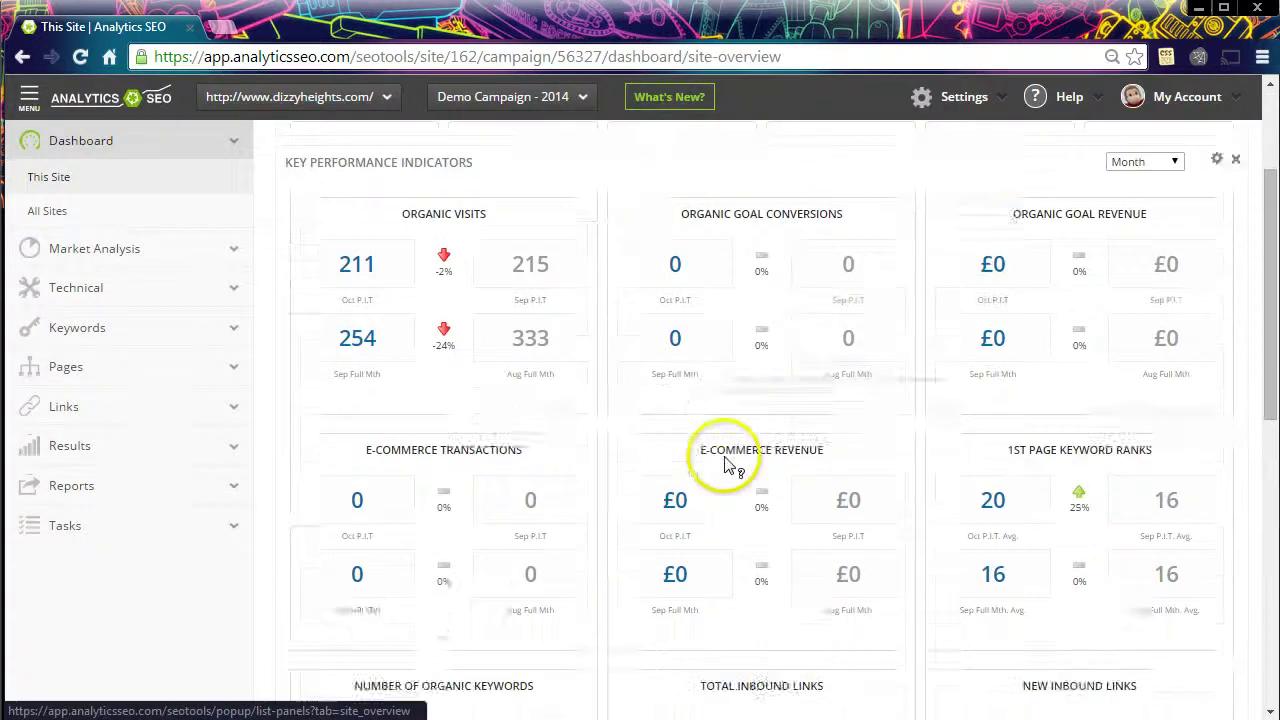
pyautogui.scroll(-1, 760, 510)
pyautogui.scroll(-6, 634, 543)
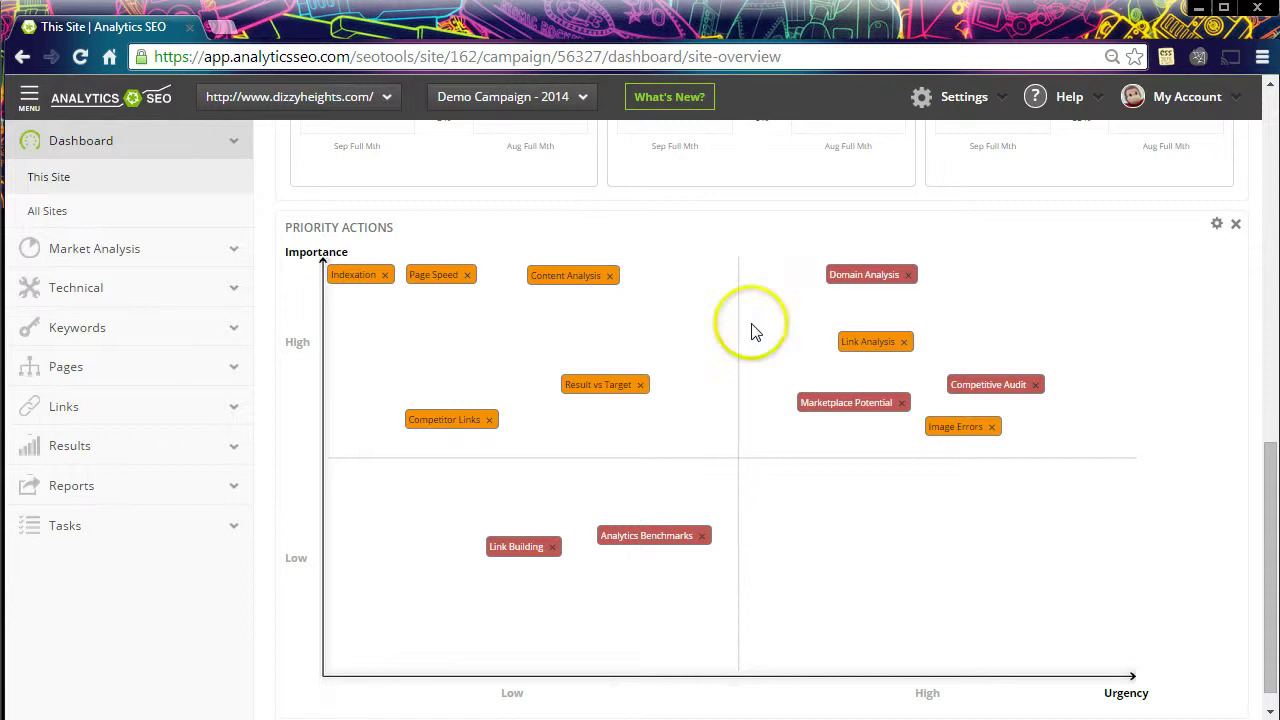
pyautogui.scroll(10, 754, 349)
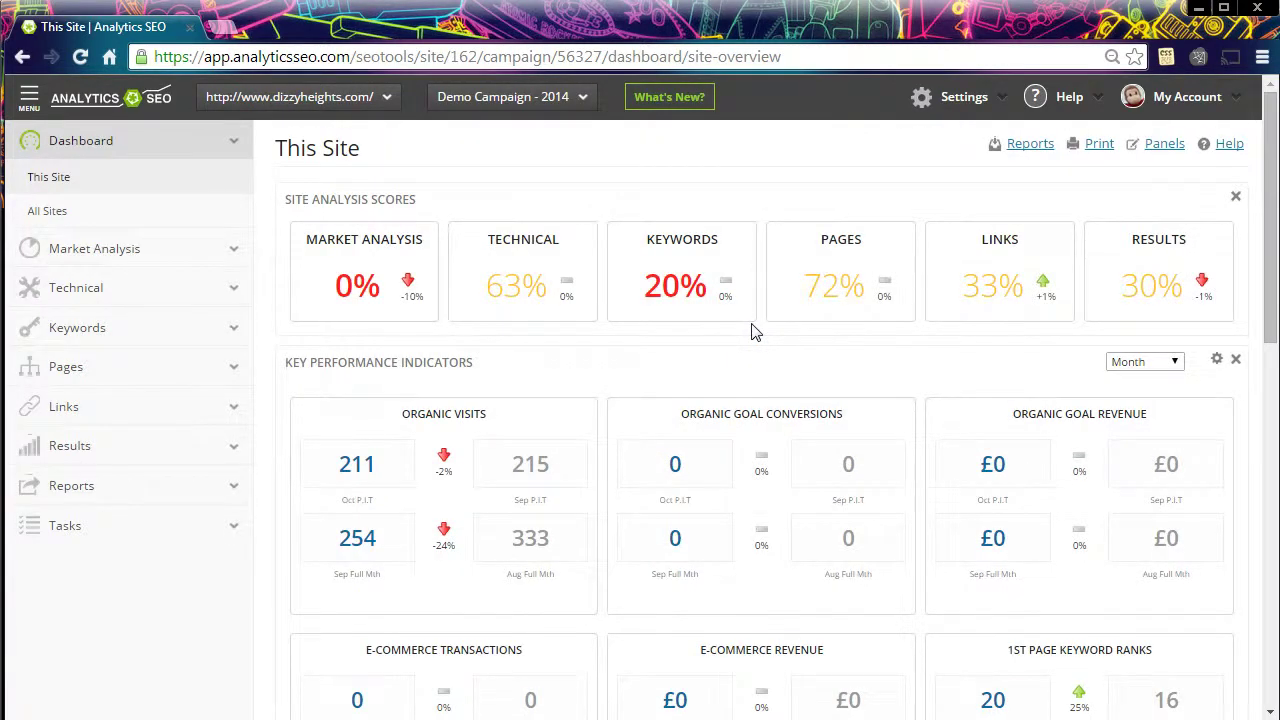
pyautogui.scroll(-1, 754, 332)
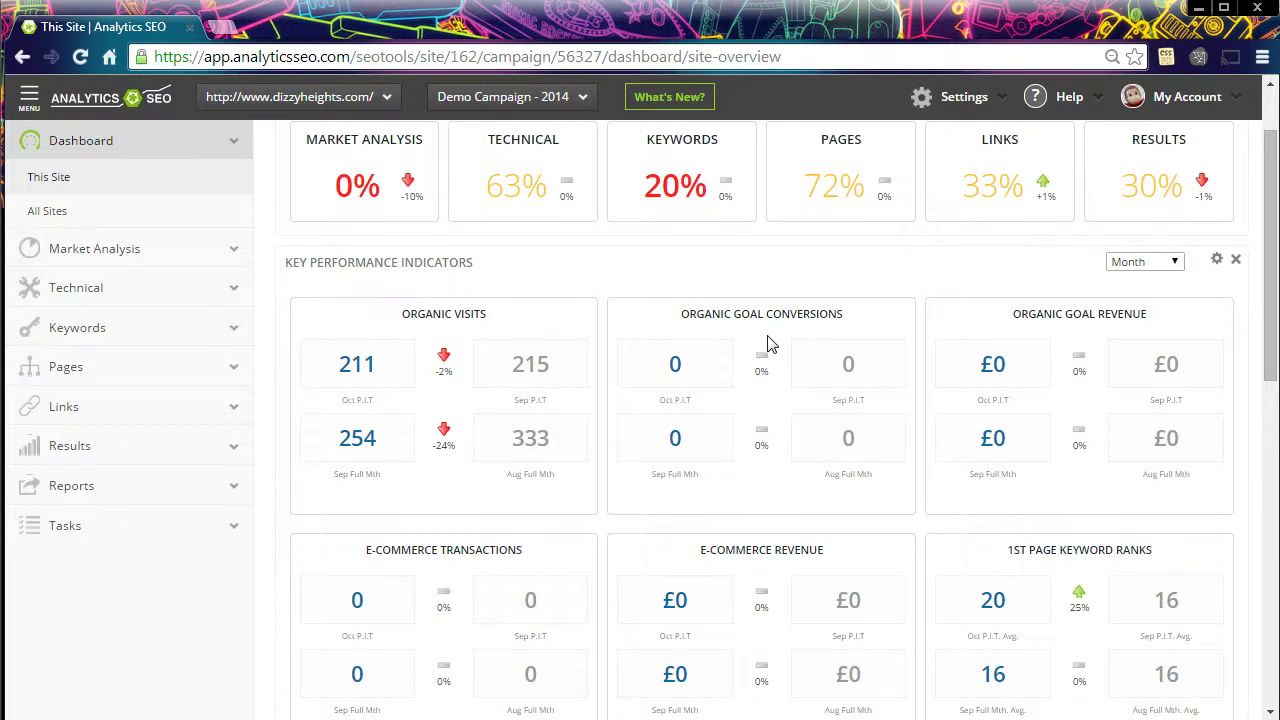
# Step: Switch the Key Performance Indicators period to Quarter and inspect the Organic Visits comparisons
pyautogui.moveTo(446, 446)
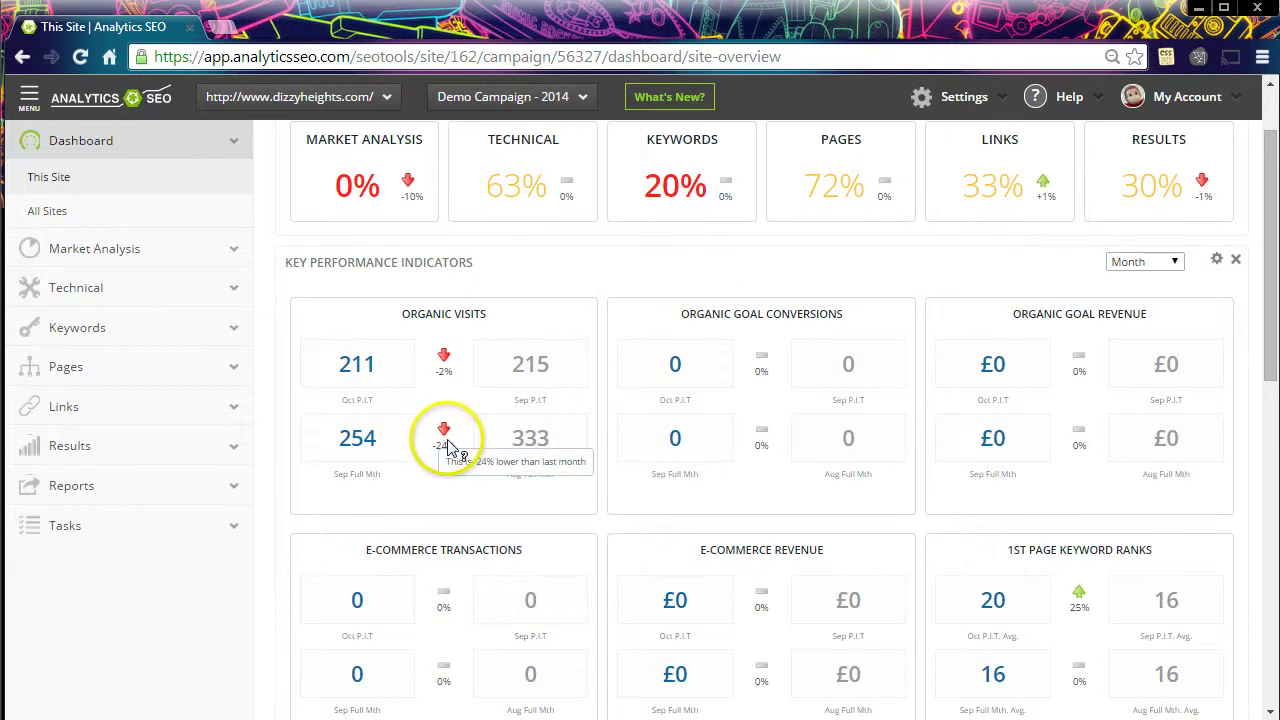
pyautogui.click(1130, 261)
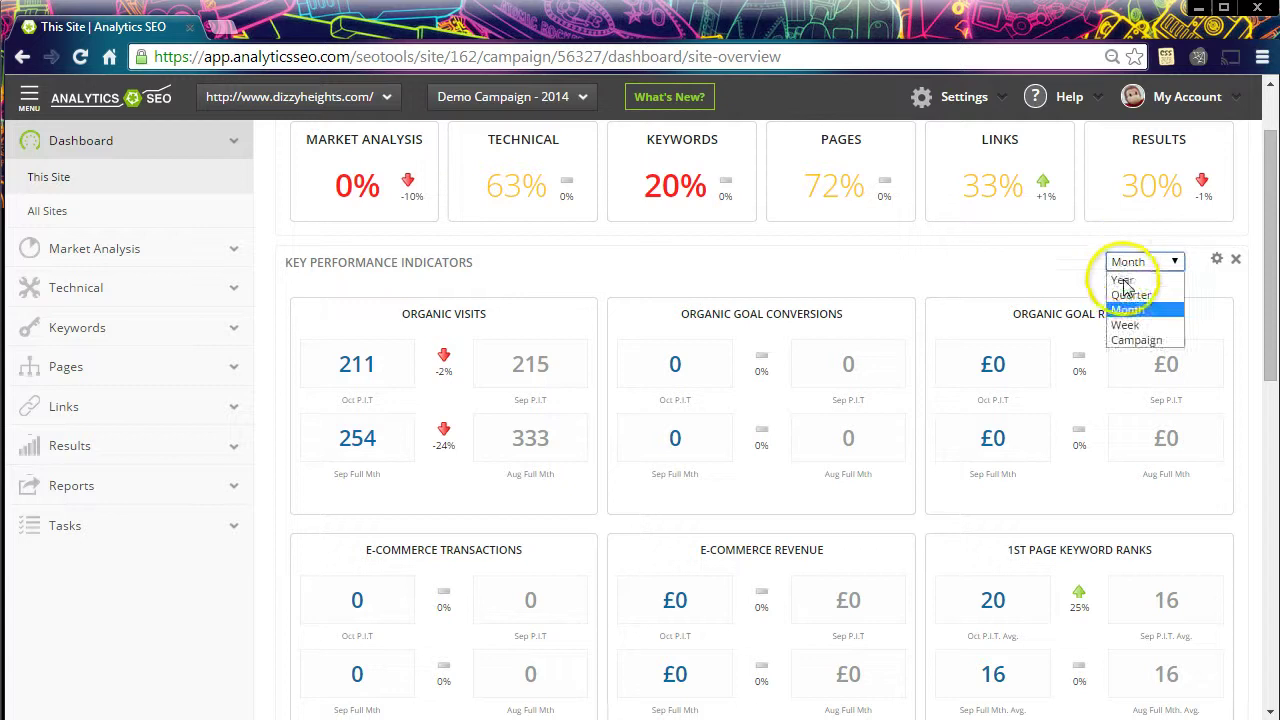
pyautogui.click(1127, 295)
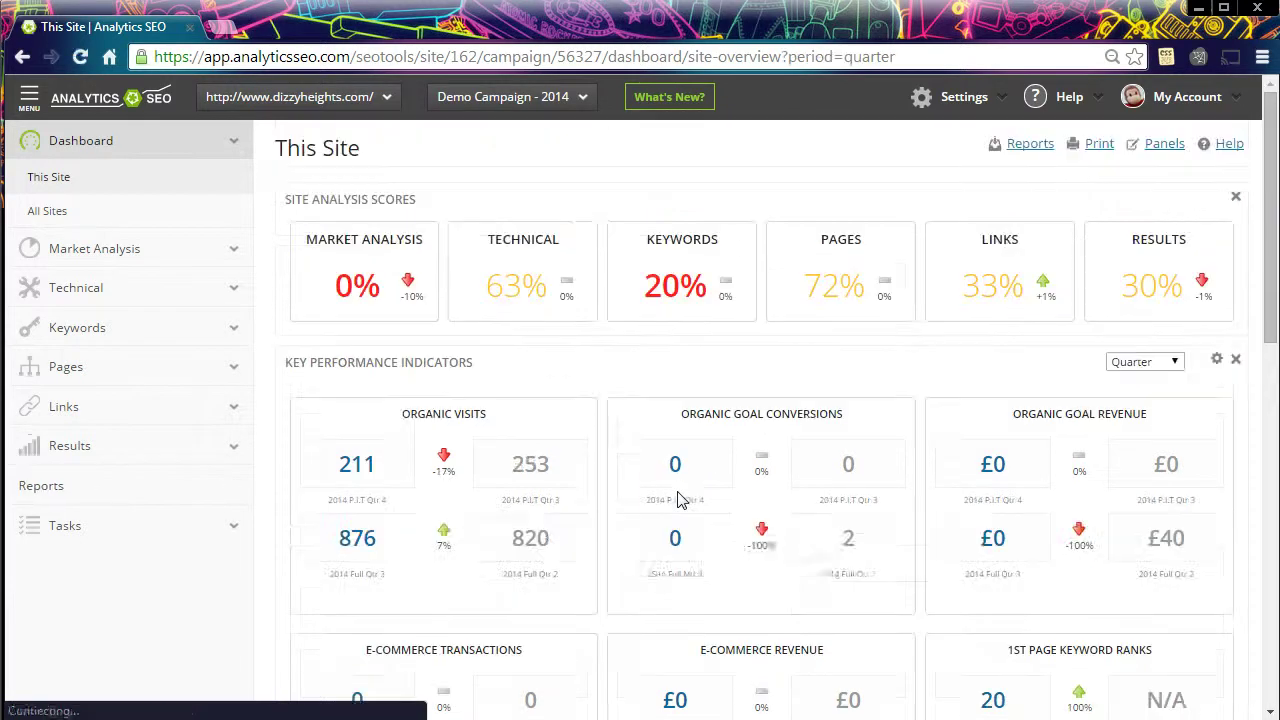
pyautogui.moveTo(438, 468)
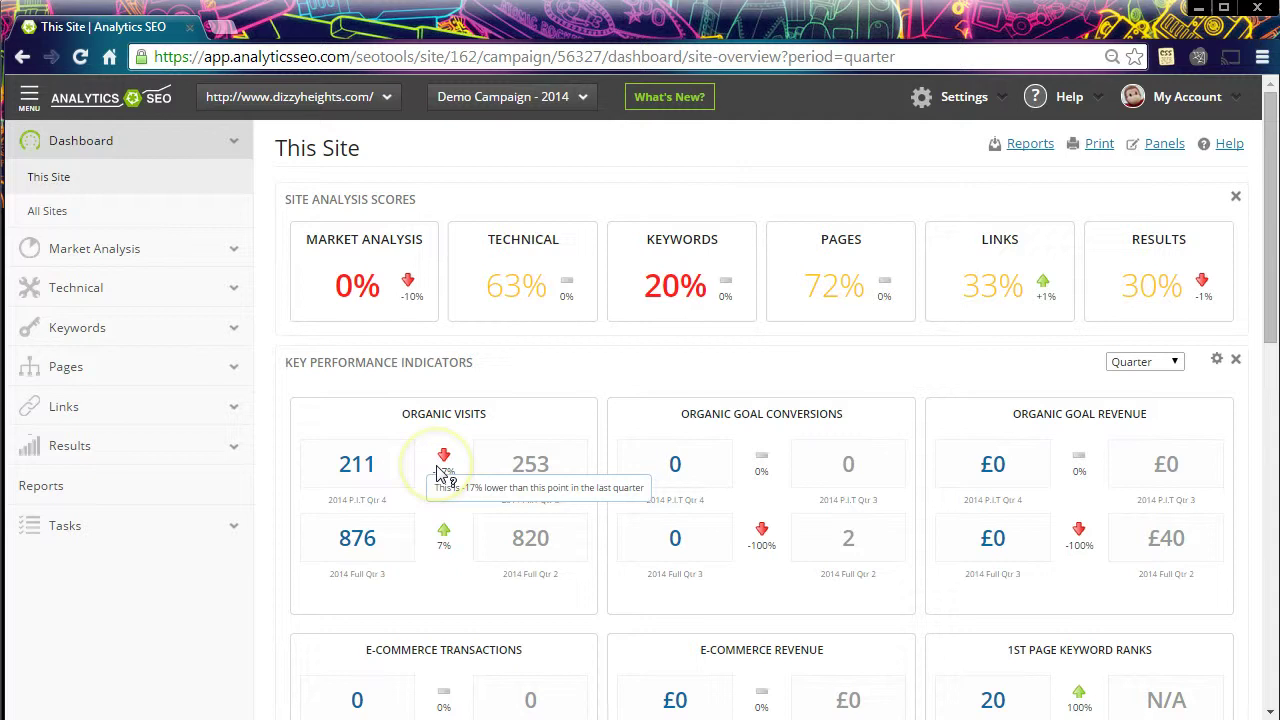
pyautogui.moveTo(447, 542)
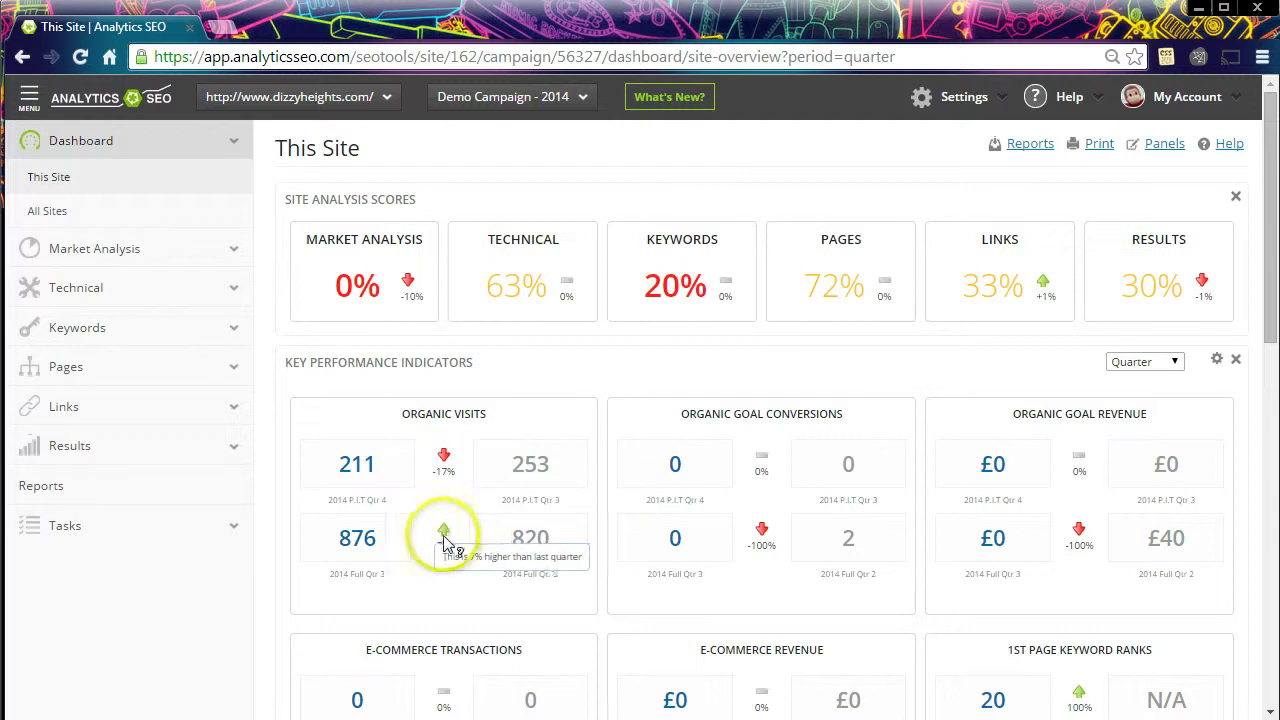
pyautogui.moveTo(352, 547)
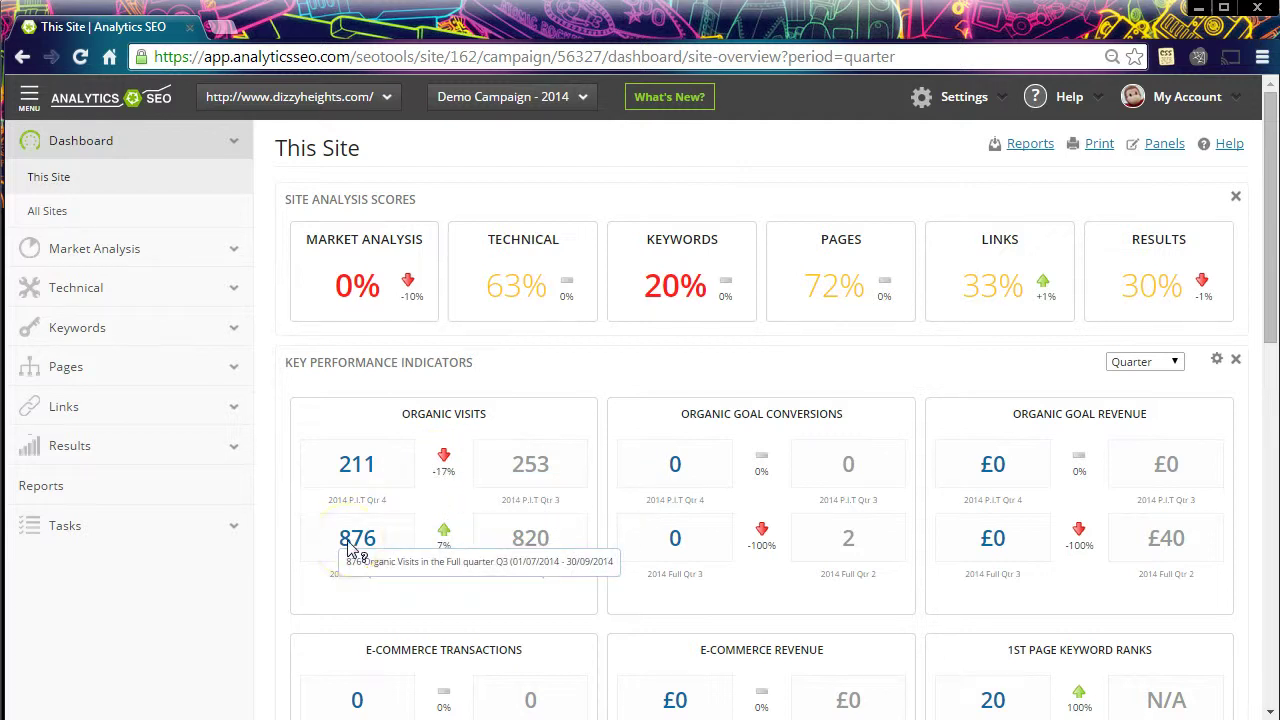
# Step: Set the Key Performance Indicators period to Month and inspect the point-in-time and full-month Organic Visits figures
pyautogui.click(1146, 361)
pyautogui.click(1148, 409)
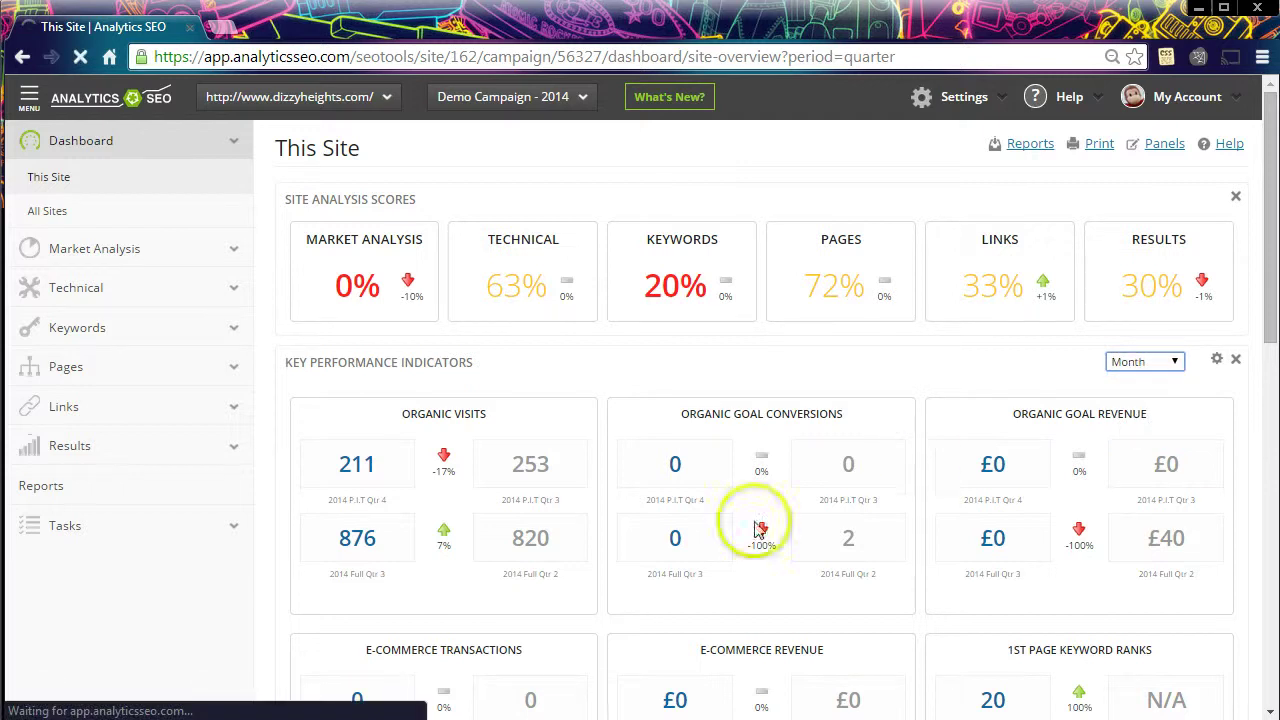
pyautogui.moveTo(620, 556)
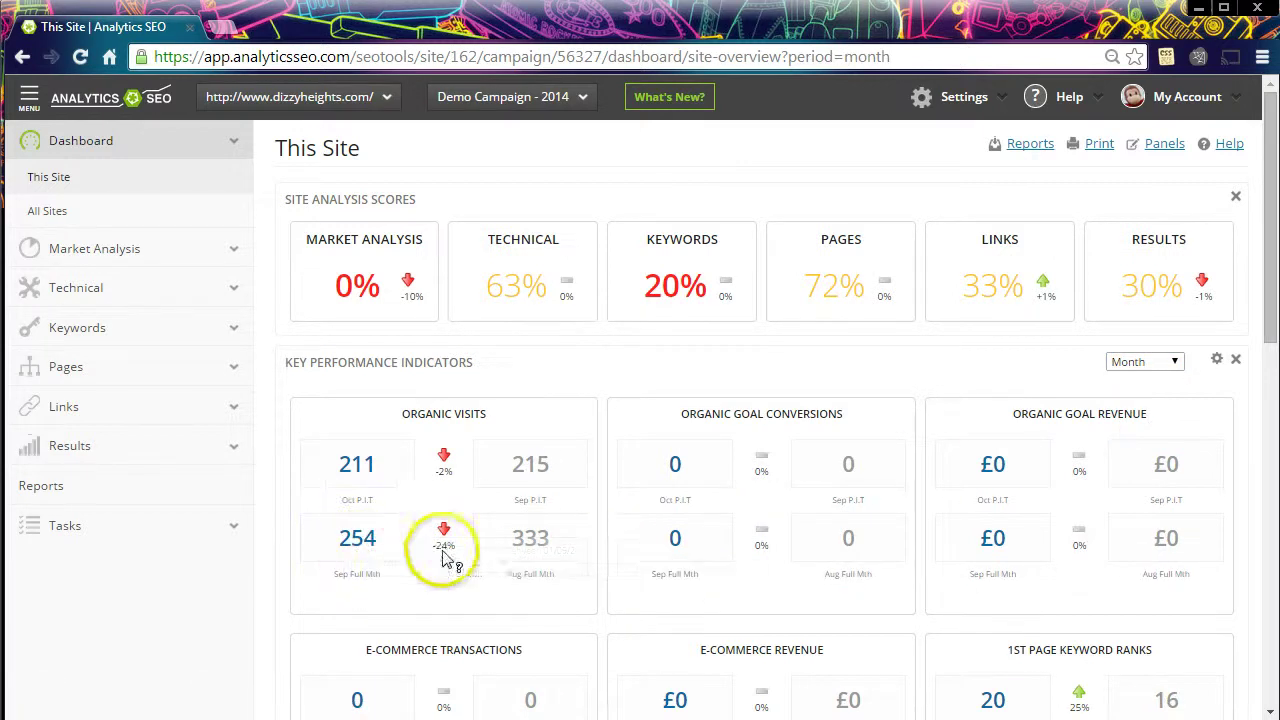
pyautogui.moveTo(523, 566)
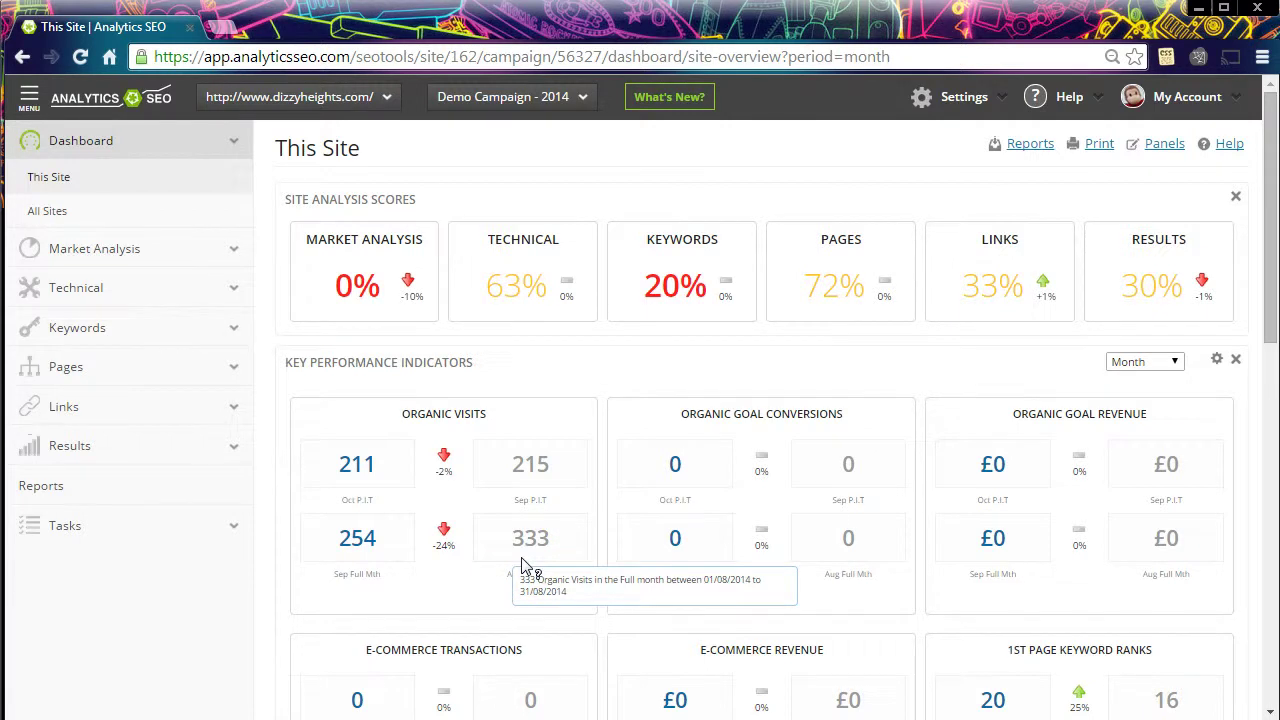
pyautogui.moveTo(530, 510)
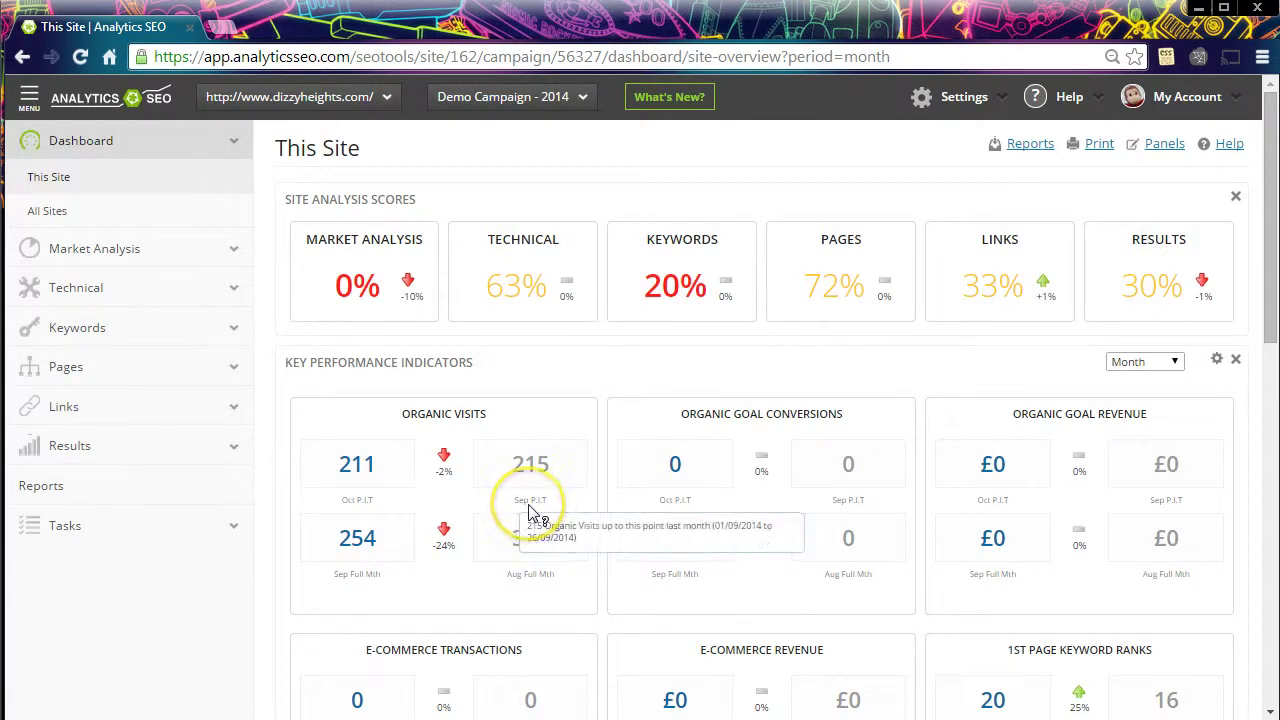
pyautogui.moveTo(385, 497)
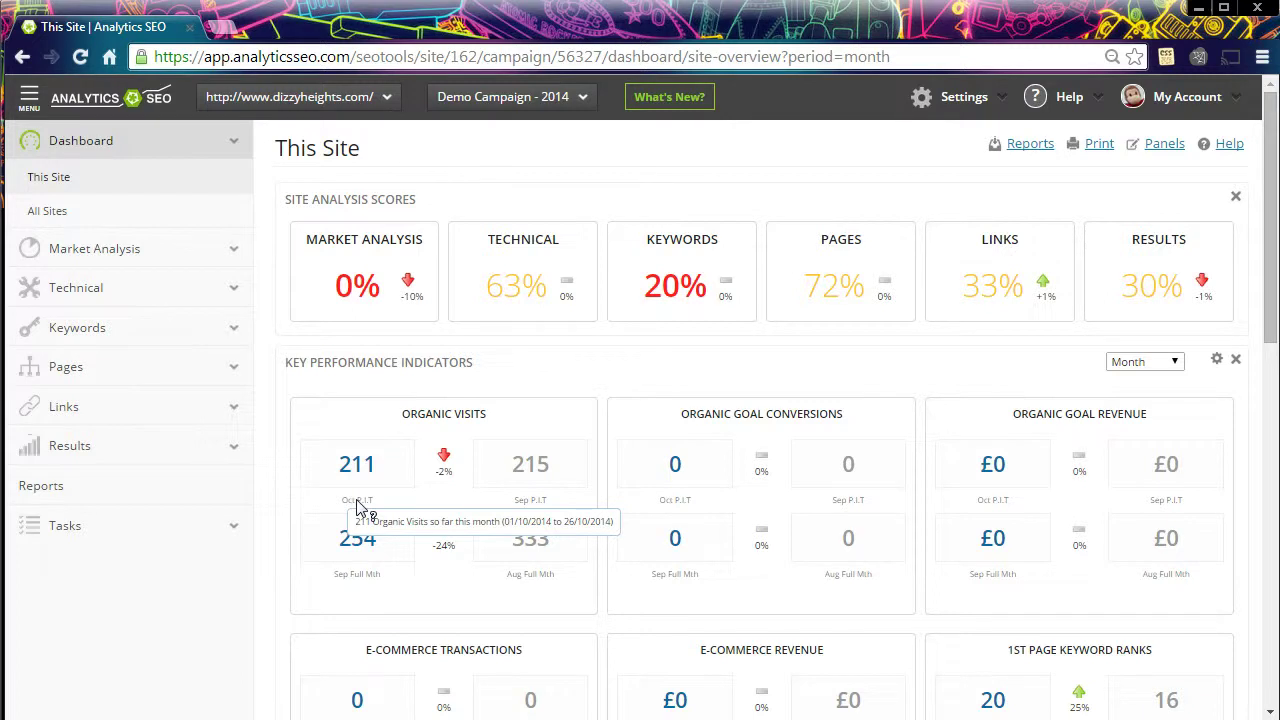
# Step: Move Content Analysis into the high-importance, high-urgency quadrant of Priority Actions and review that panel's display settings without changes
pyautogui.scroll(-6, 694, 509)
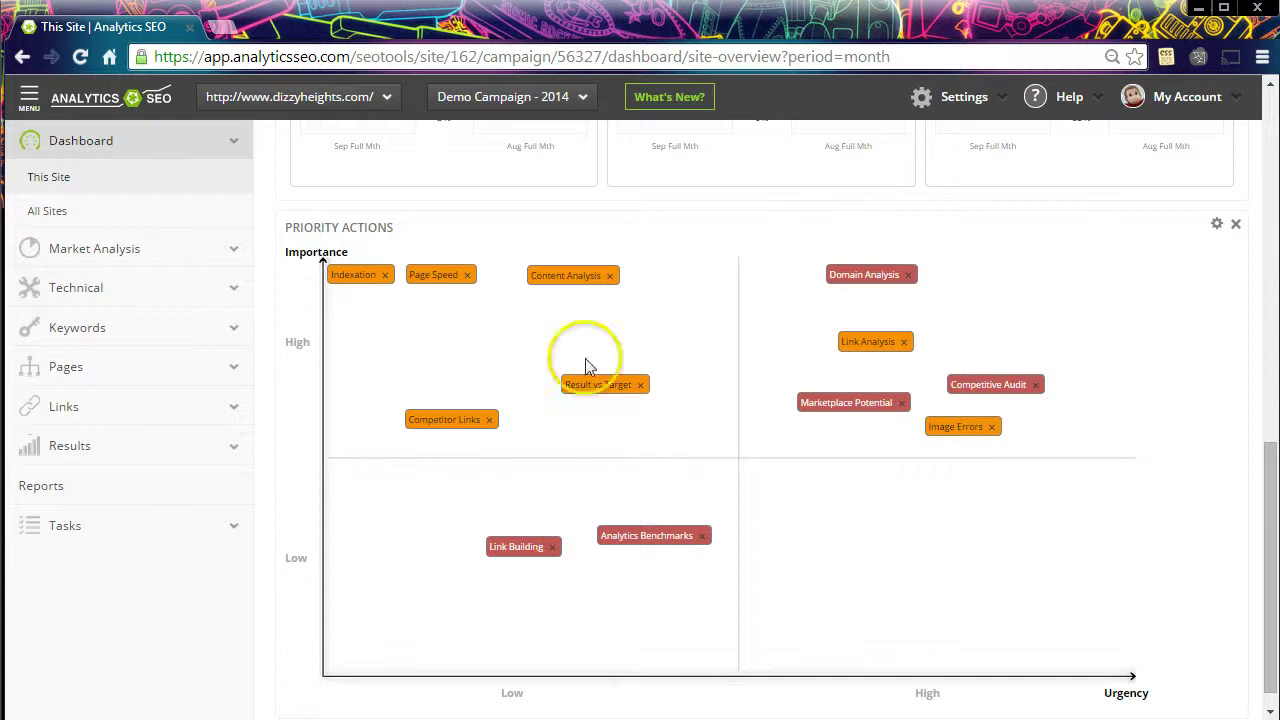
pyautogui.moveTo(580, 276); pyautogui.dragTo(1110, 292)
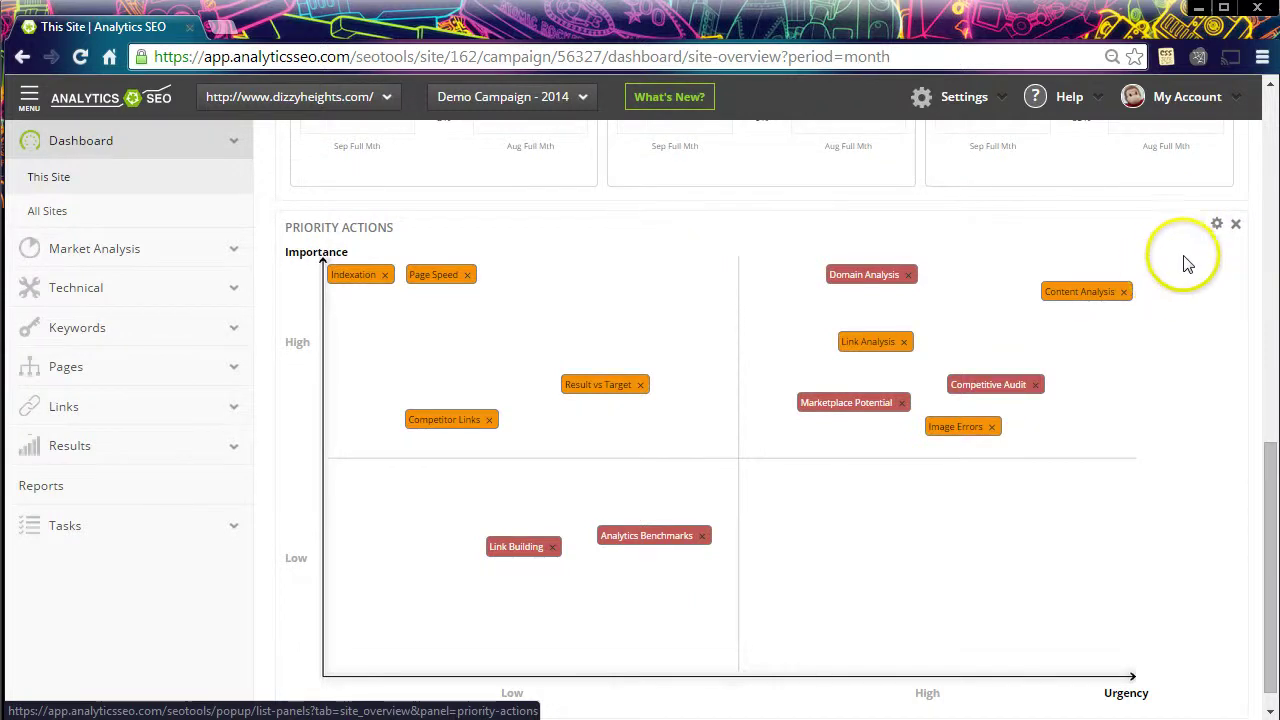
pyautogui.click(1216, 224)
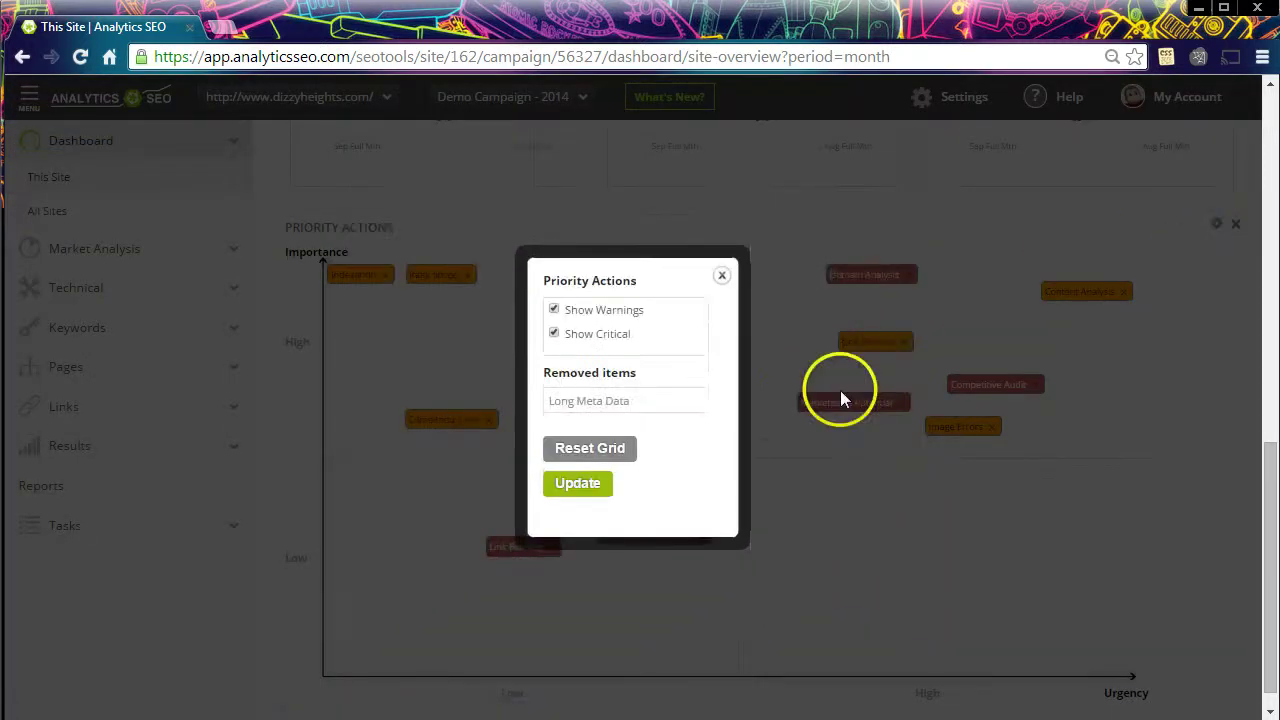
pyautogui.click(723, 275)
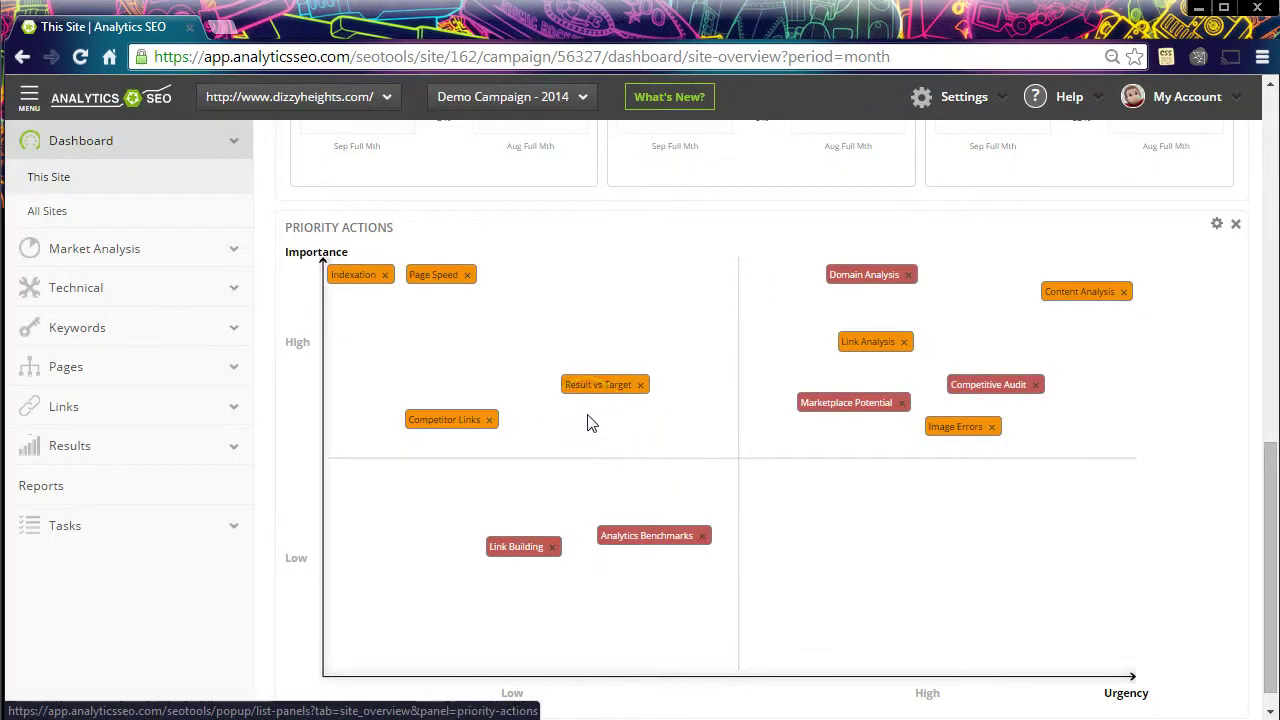
# Step: Export the Site Overview report for Demo Campaign - 2014 in PPT format and download it
pyautogui.scroll(10, 588, 423)
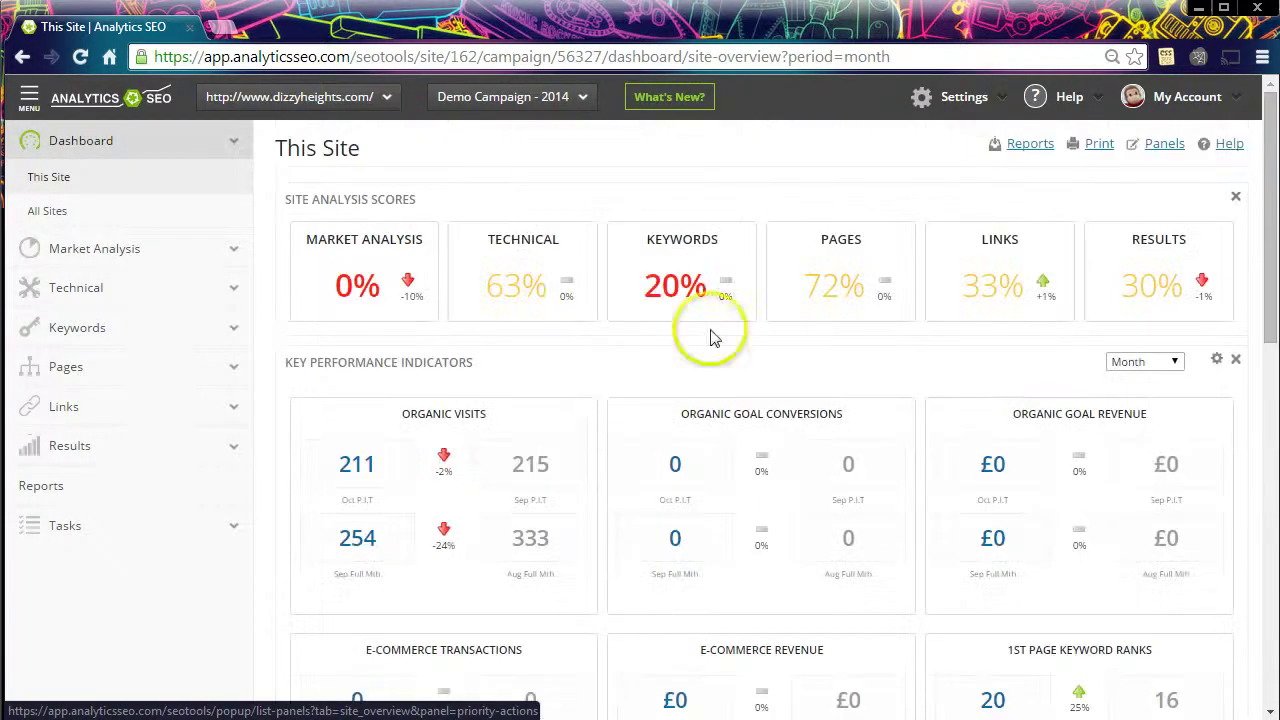
pyautogui.click(1025, 144)
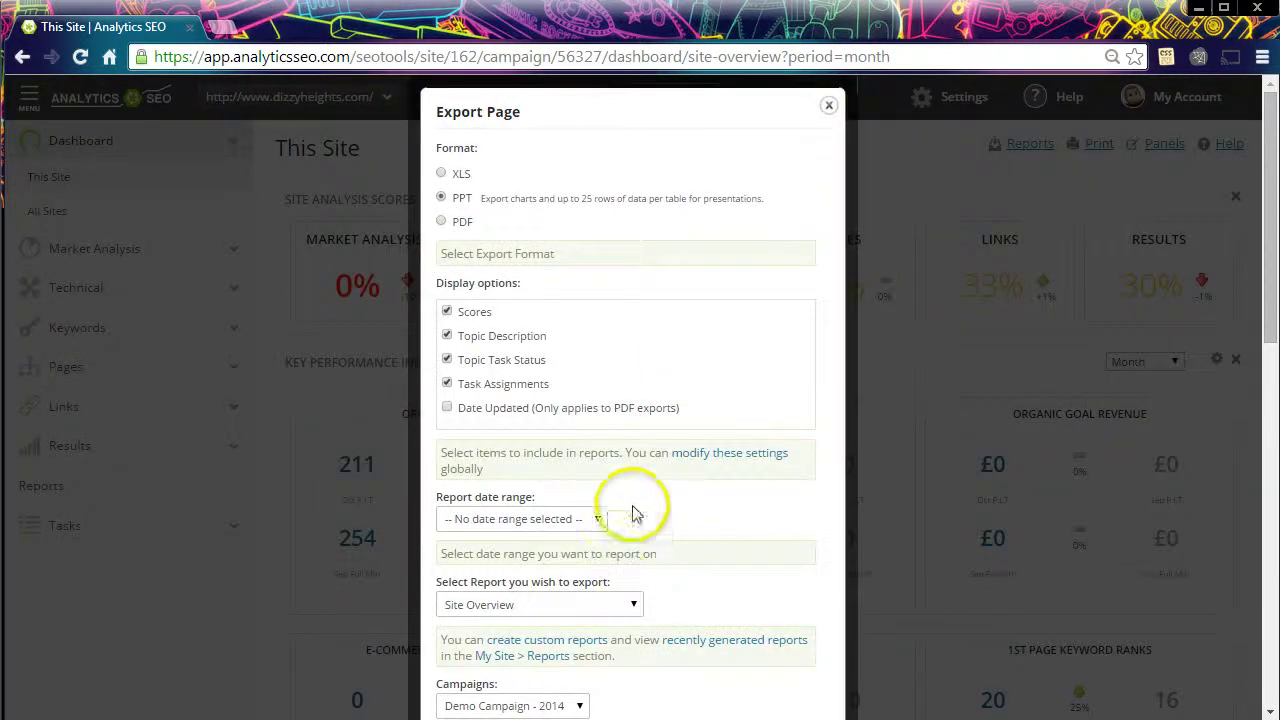
pyautogui.scroll(-3, 610, 512)
pyautogui.click(560, 456)
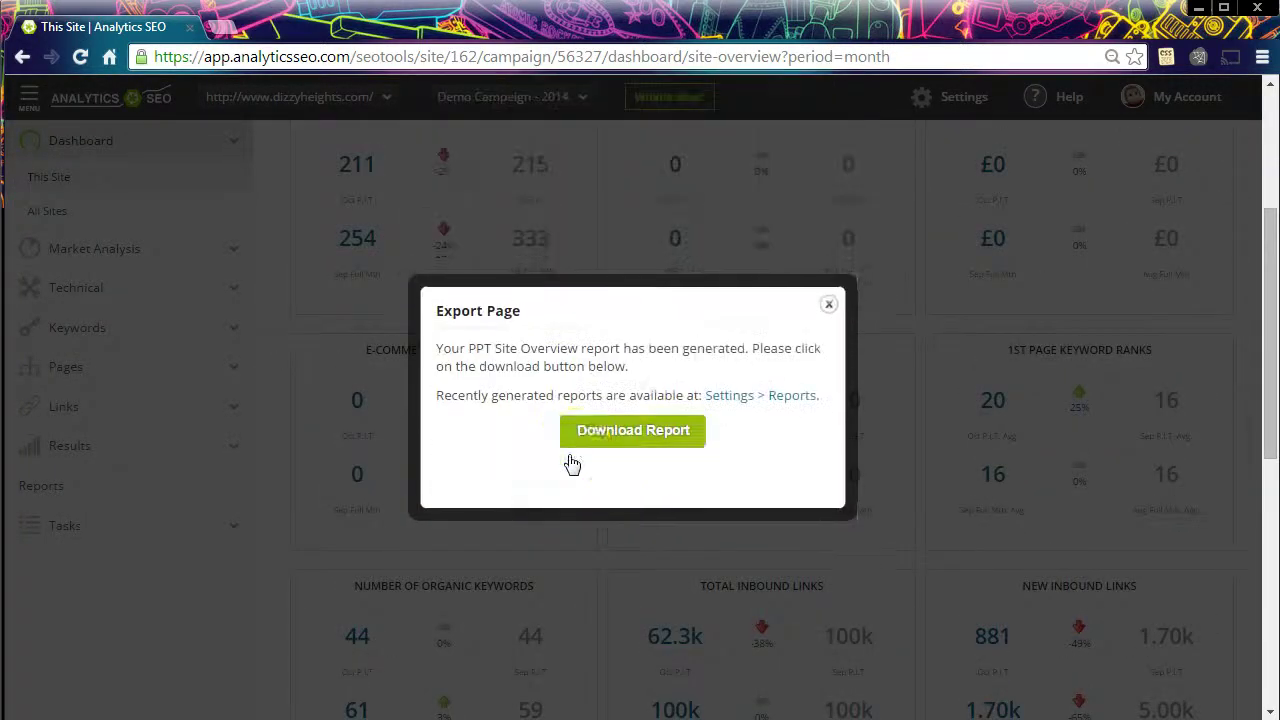
pyautogui.click(630, 445)
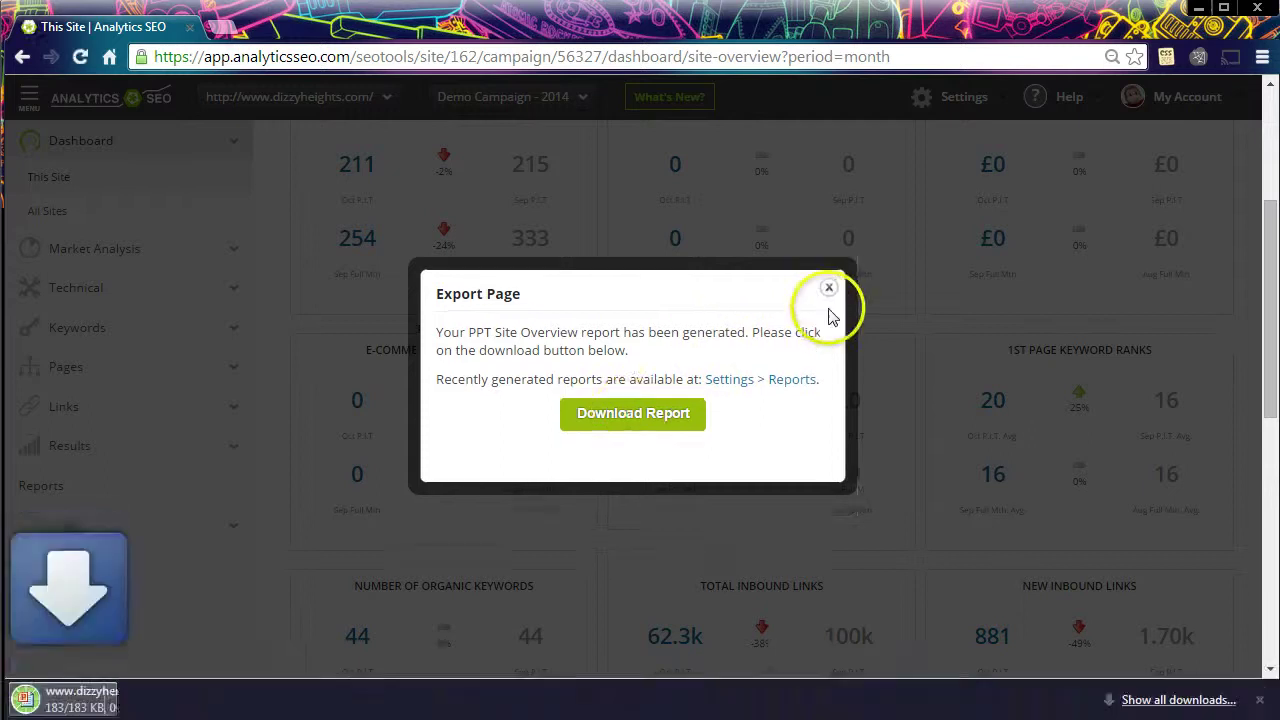
pyautogui.click(833, 290)
pyautogui.scroll(3, 229, 600)
# Step: Open the downloaded Site Overview presentation, view its Priority Actions slide and close it
pyautogui.click(125, 697)
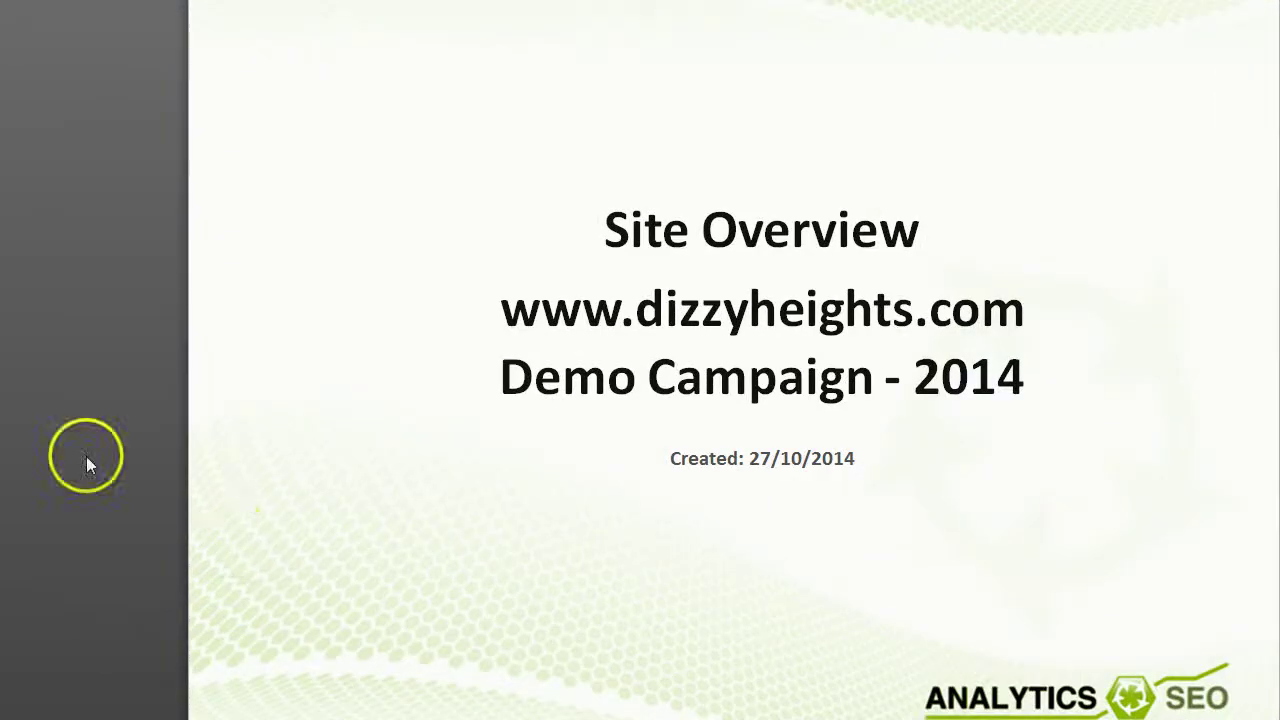
pyautogui.click(820, 426)
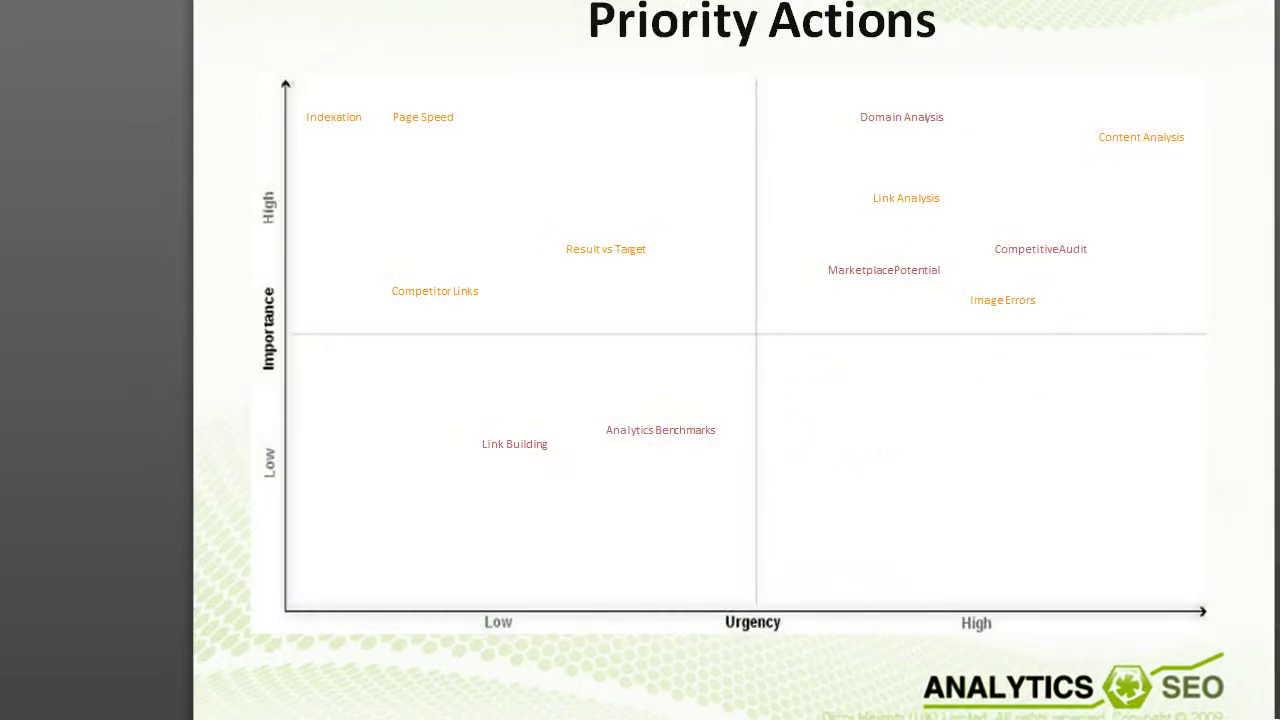
pyautogui.click(1279, 2)
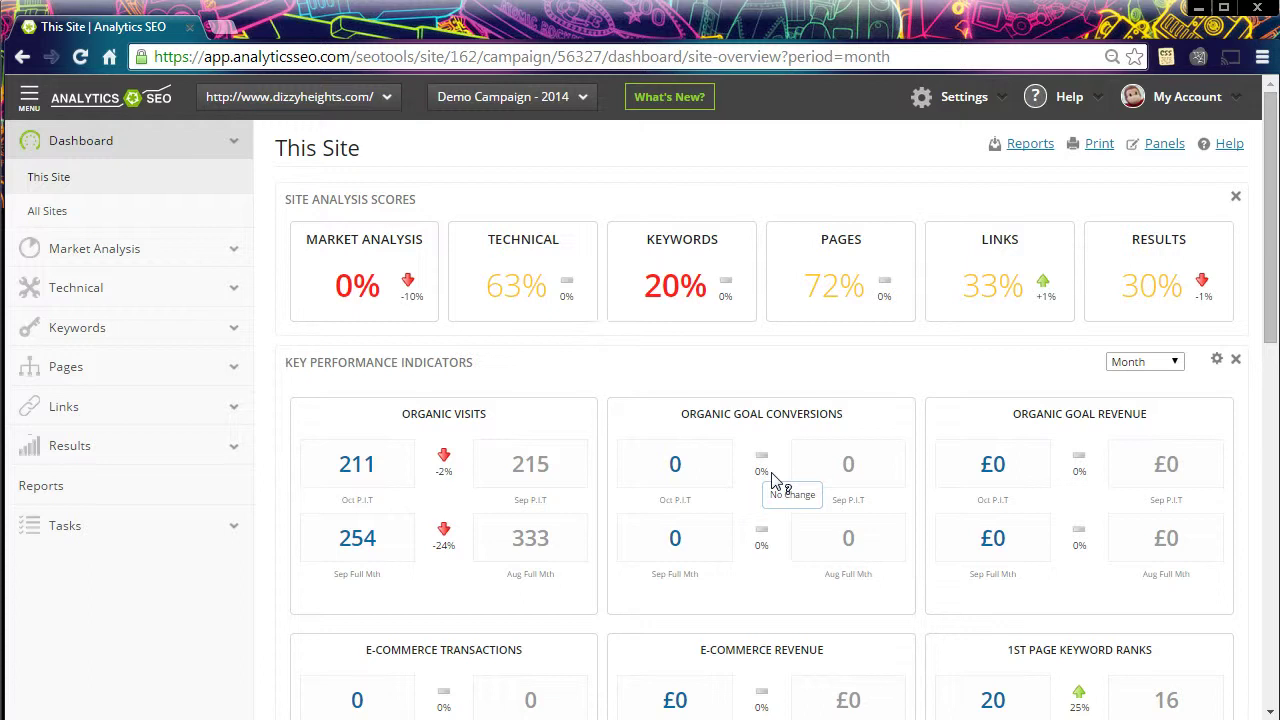
# Step: Go to the All Sites dashboard and look through its Operational KPIs, Performance KPIs and Compare All Sites panels
pyautogui.click(177, 211)
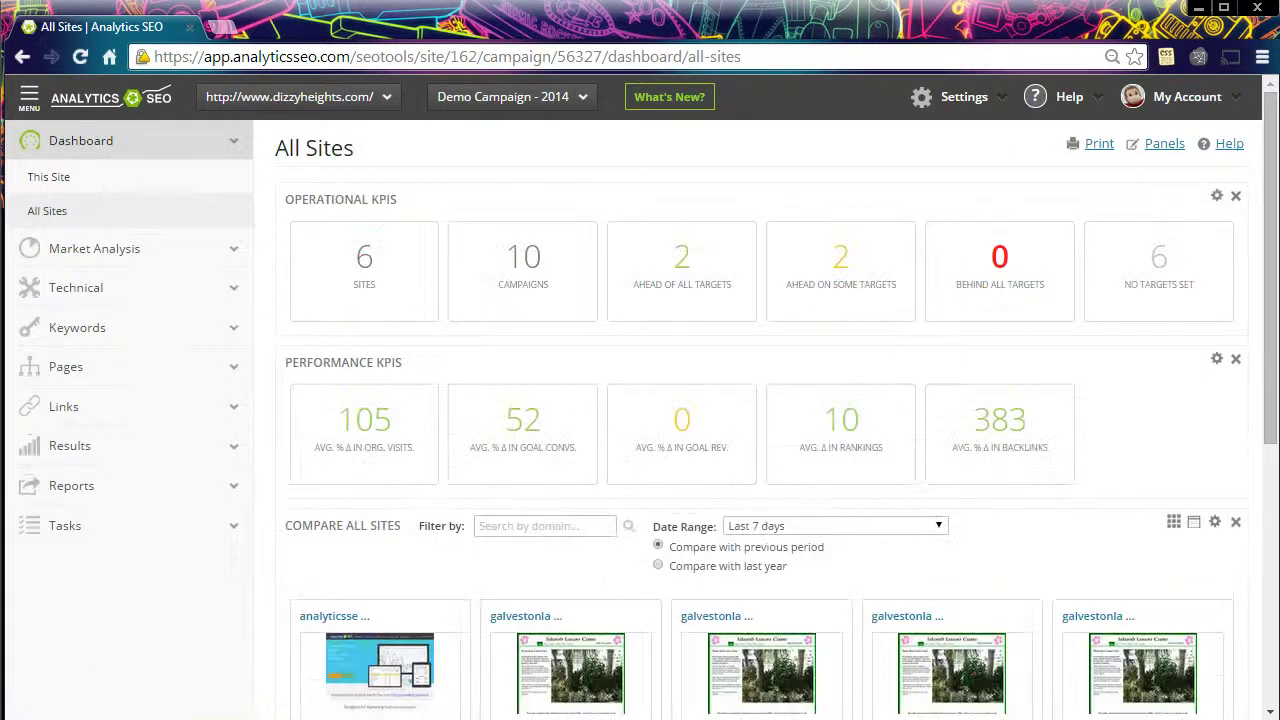
pyautogui.moveTo(666, 394)
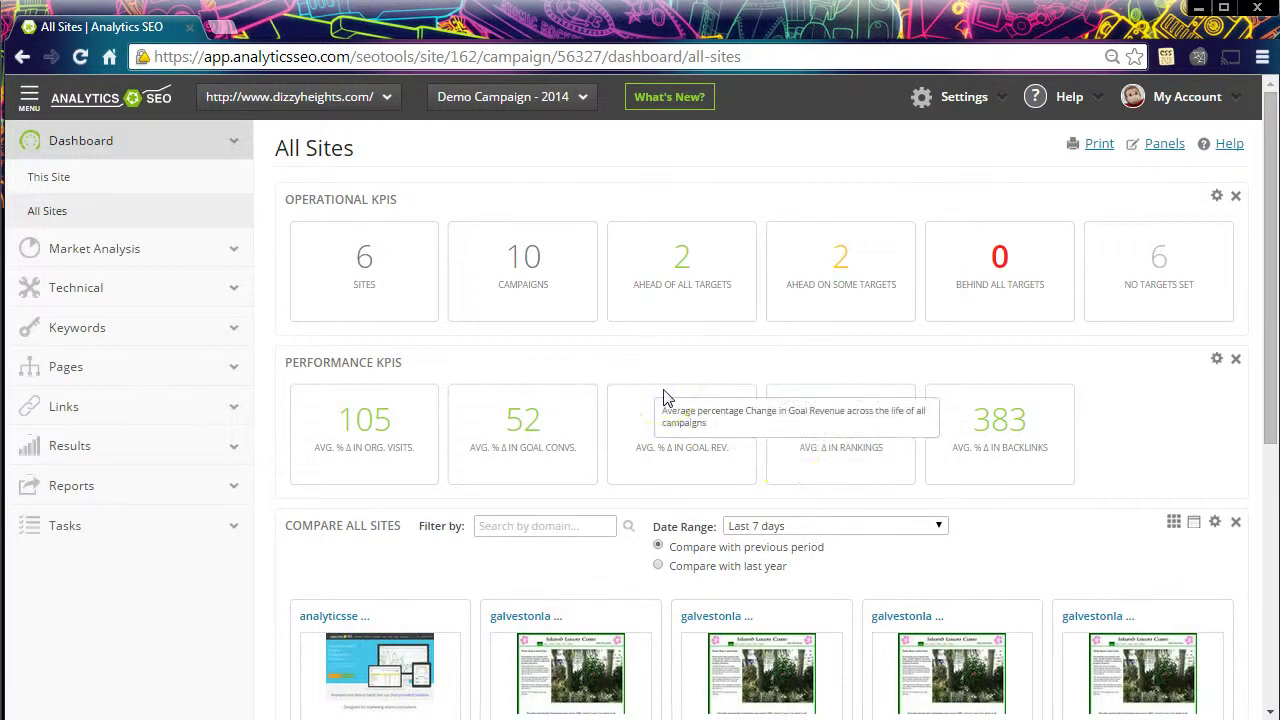
pyautogui.scroll(-4, 666, 396)
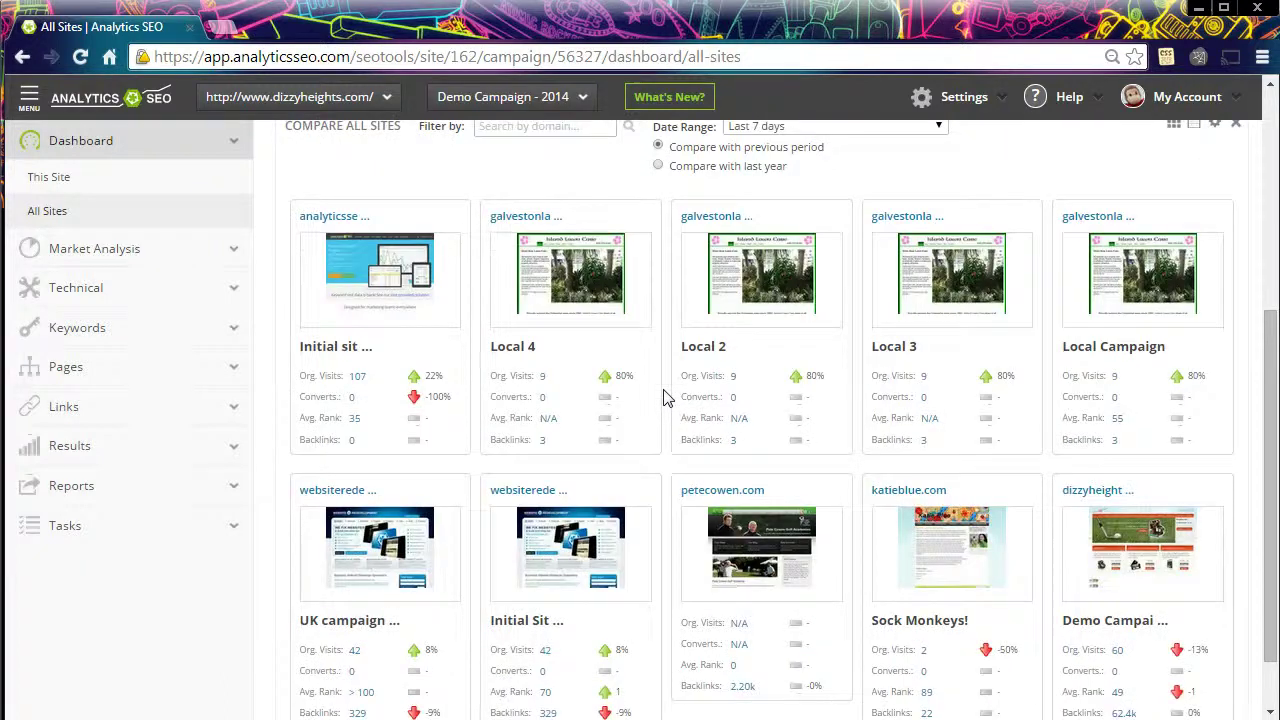
pyautogui.scroll(-1, 666, 396)
pyautogui.scroll(5, 666, 396)
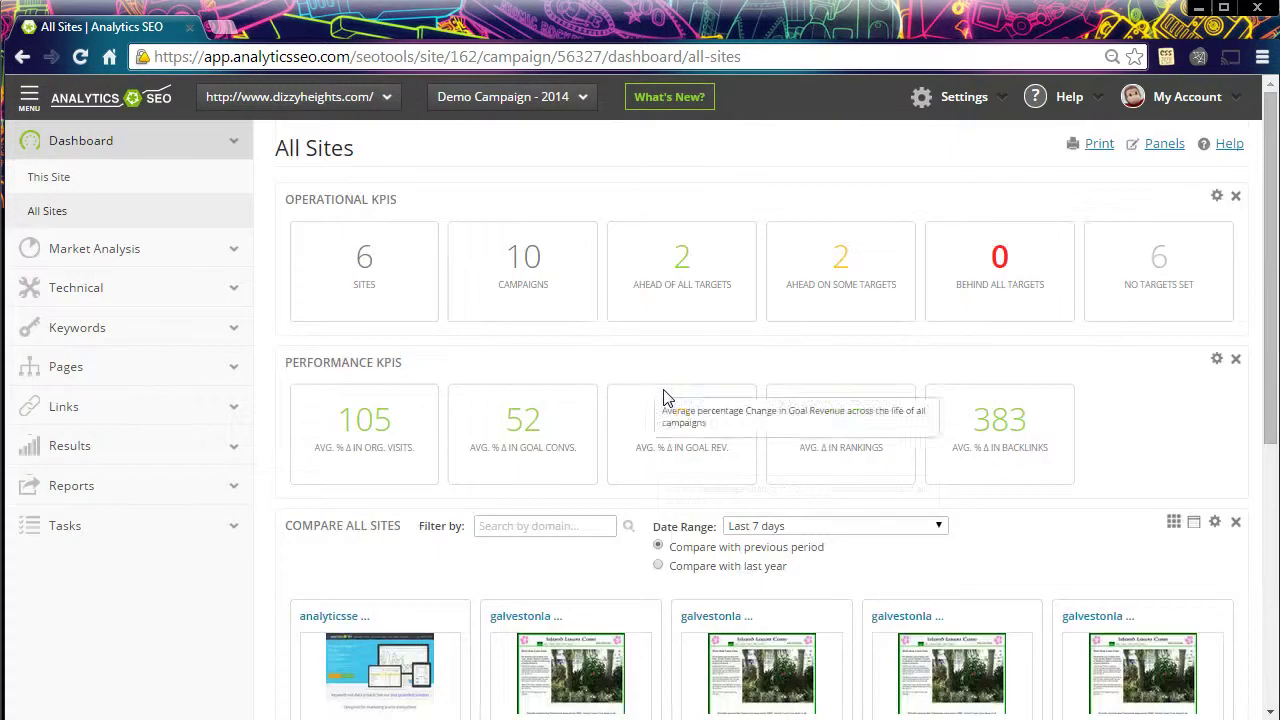
# Step: Collapse the navigation menu and switch the Compare All Sites panel to the table view
pyautogui.click(29, 96)
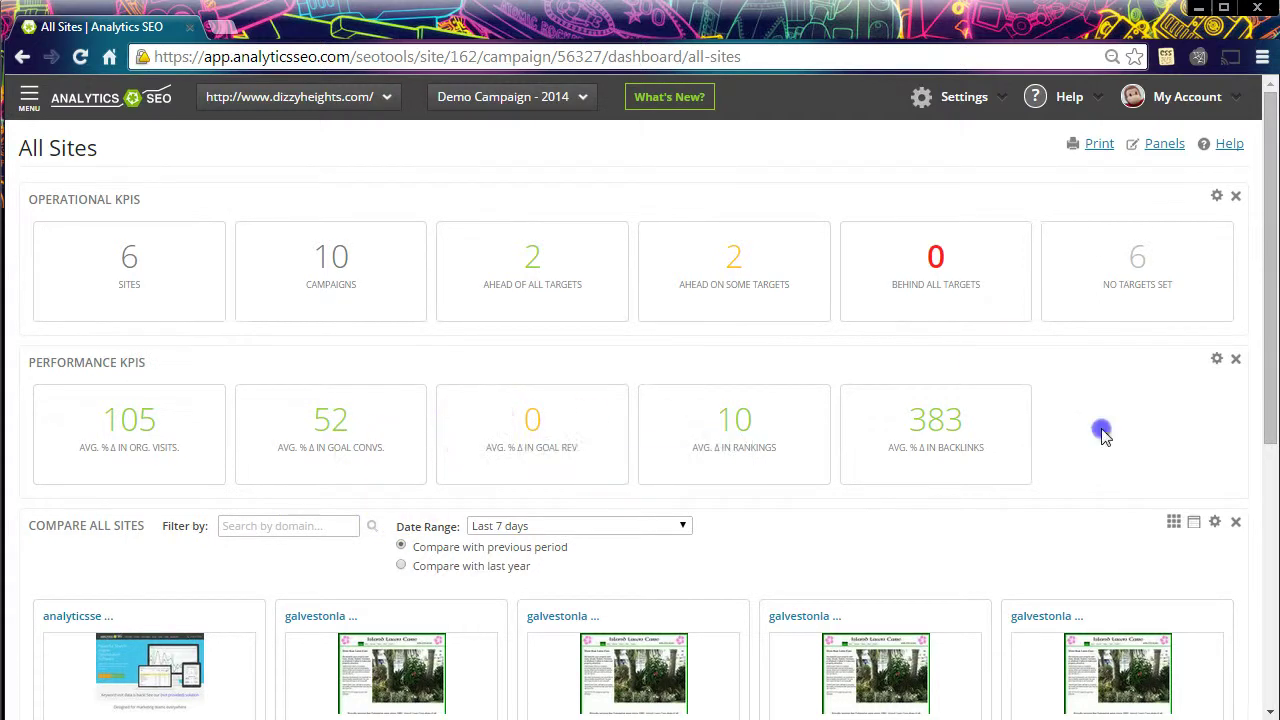
pyautogui.scroll(-2, 1103, 431)
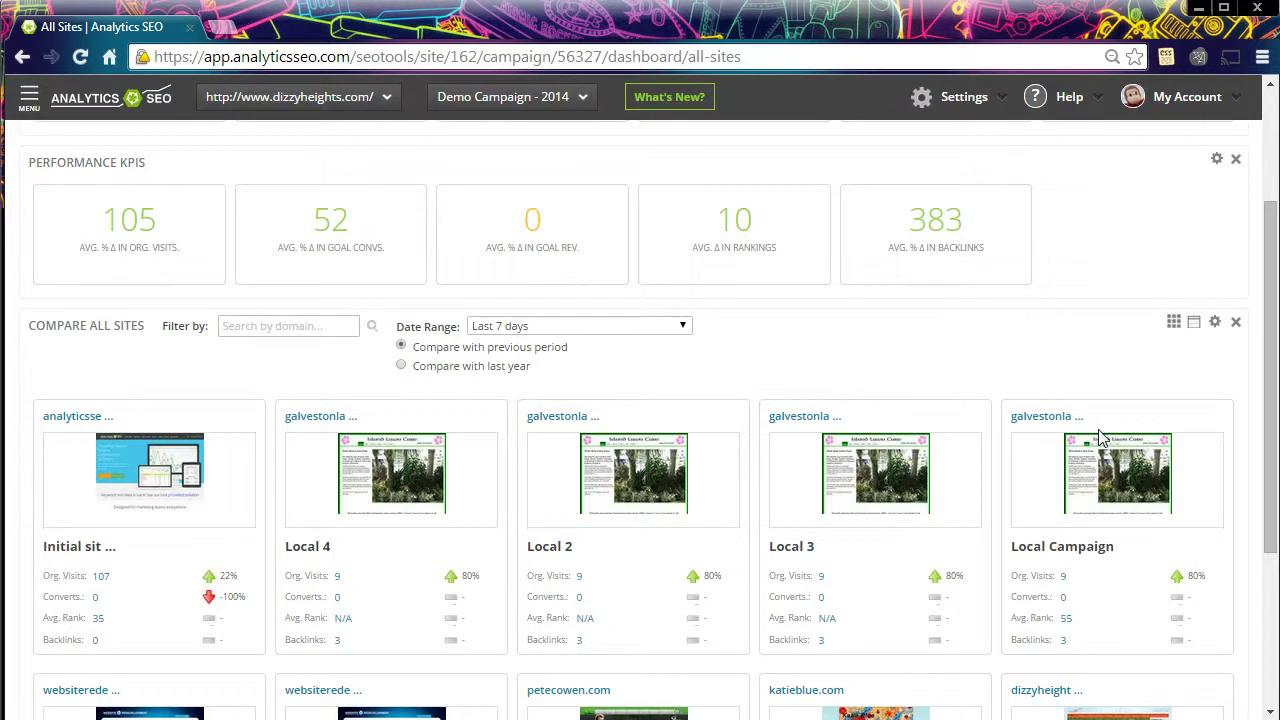
pyautogui.click(1193, 321)
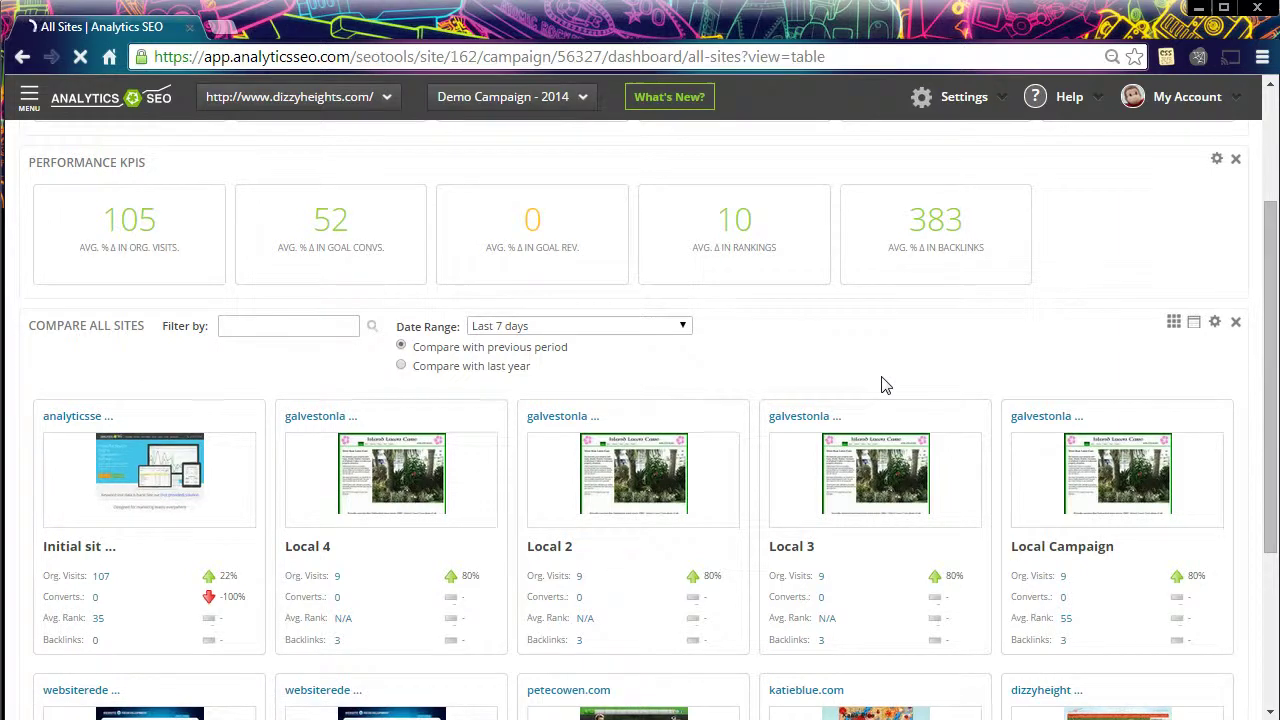
# Step: Collapse the navigation menu, export the Compare All Sites table as a CSV file and dismiss the download bar
pyautogui.scroll(-3, 808, 383)
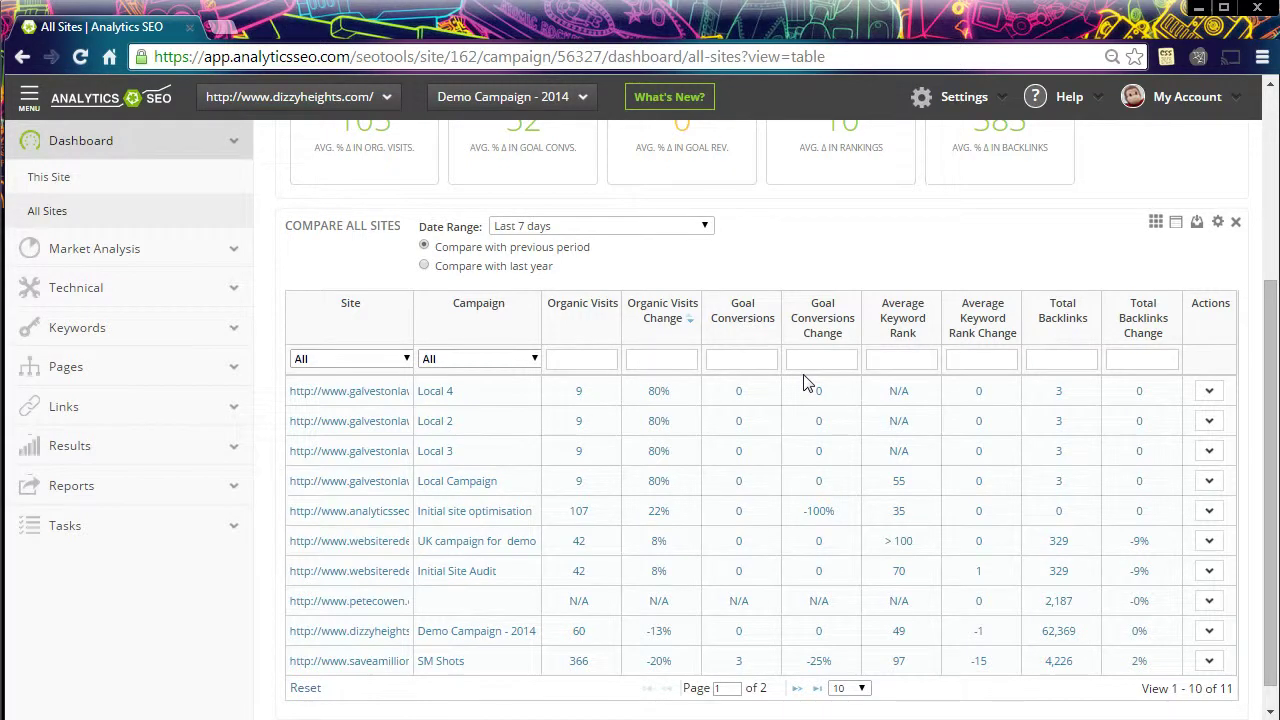
pyautogui.click(29, 96)
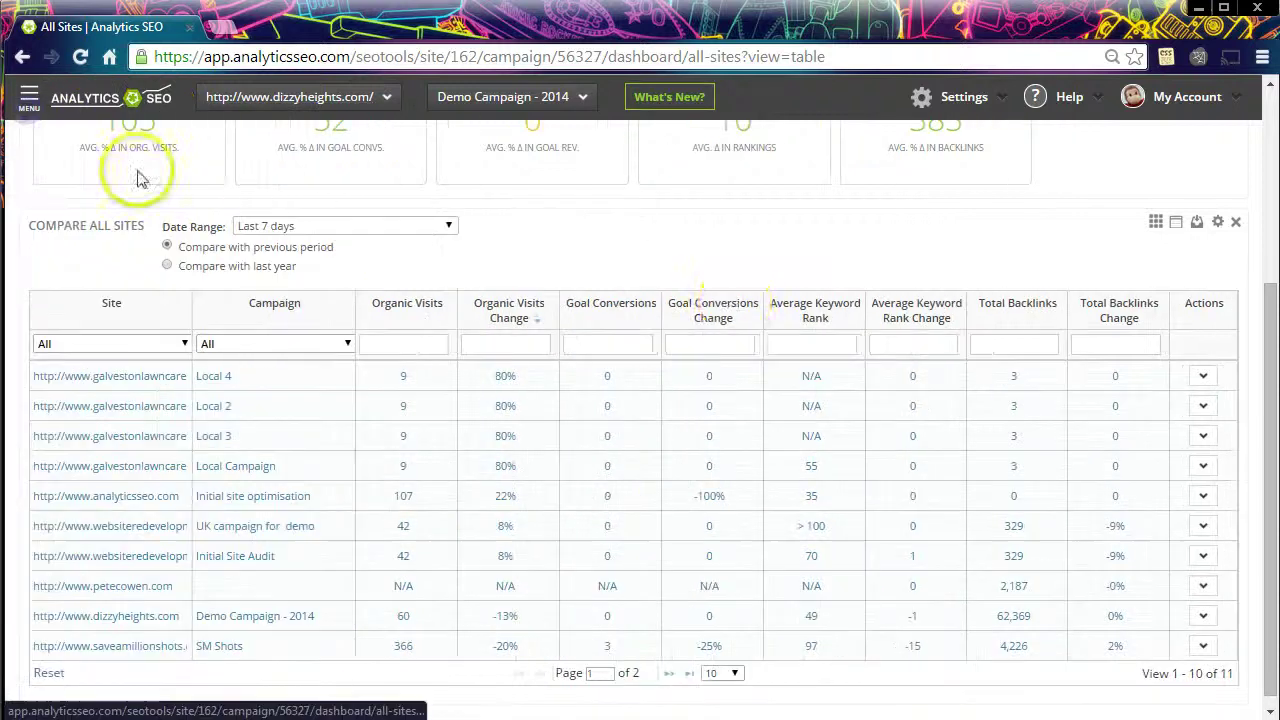
pyautogui.click(1200, 224)
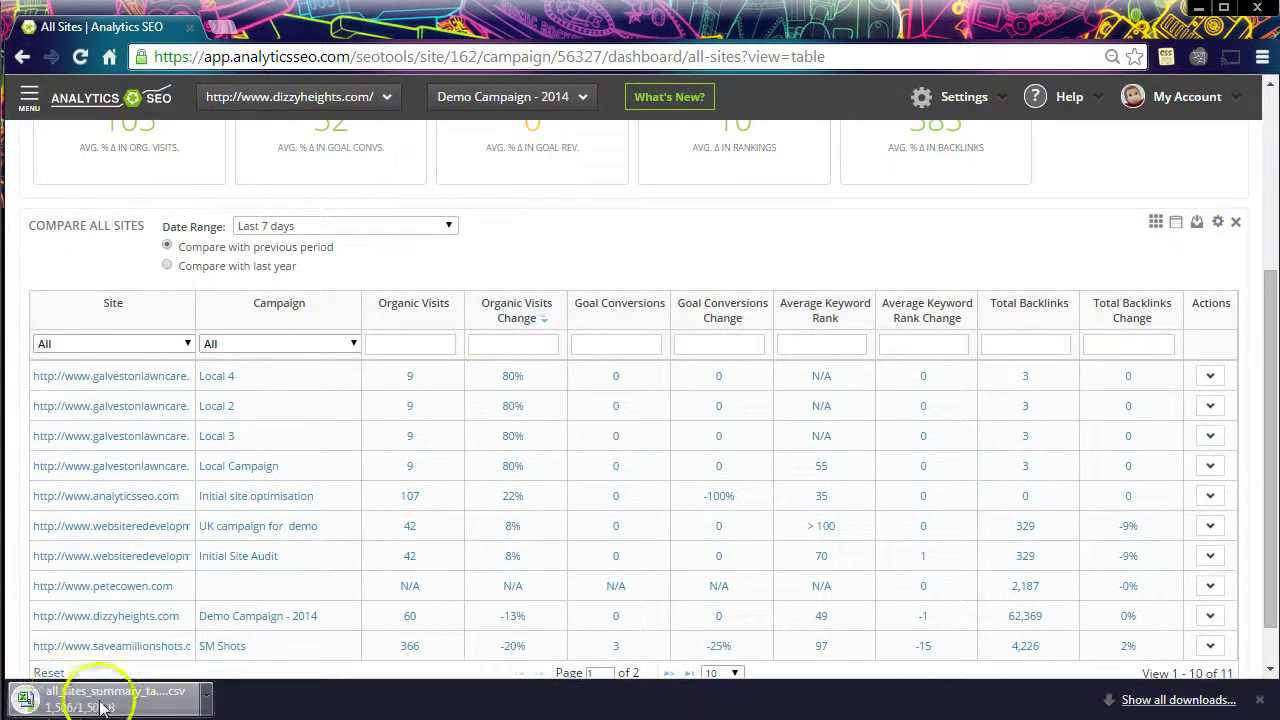
pyautogui.click(1259, 700)
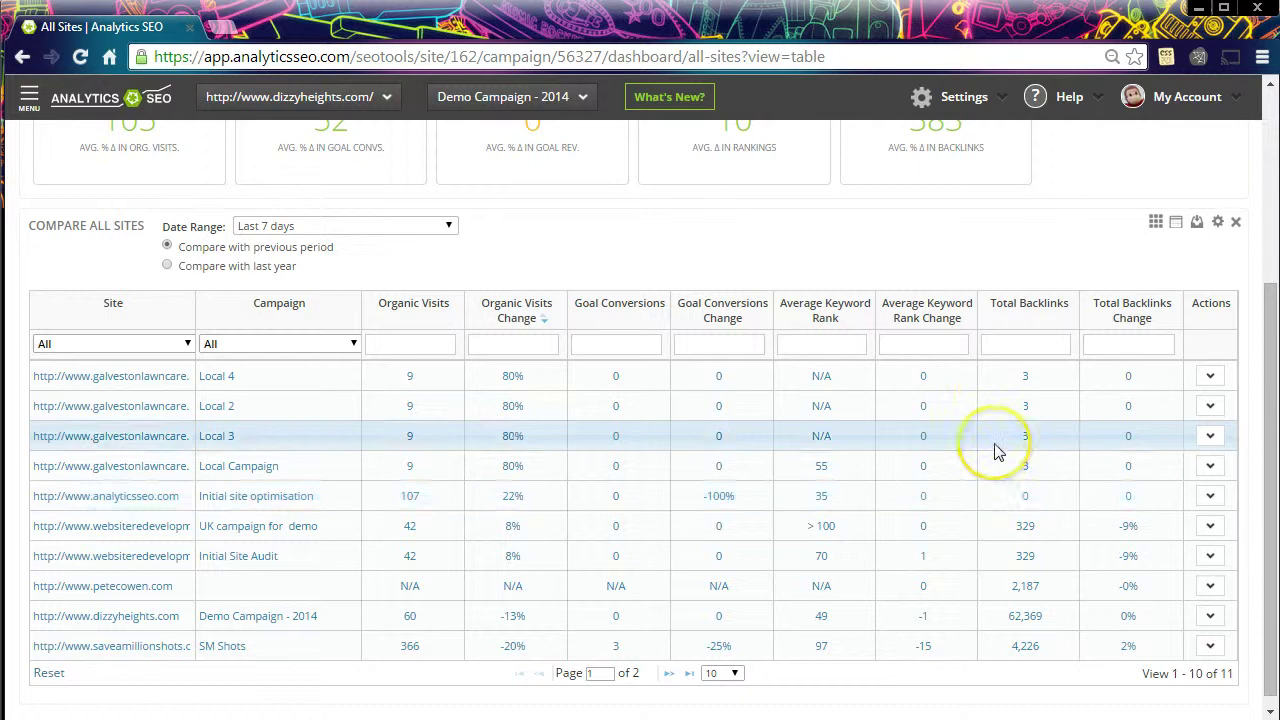
# Step: Open the Result vs Target report in the Results section and look through all of its target charts
pyautogui.scroll(3, 995, 450)
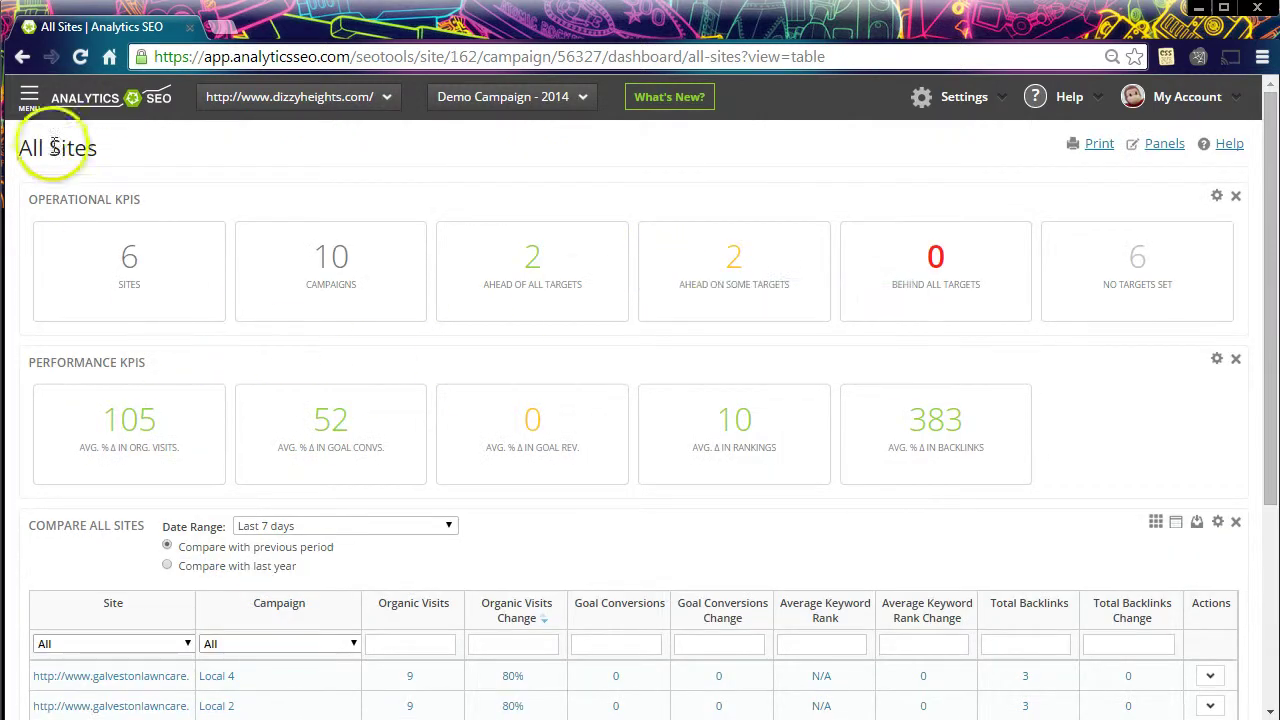
pyautogui.click(28, 96)
pyautogui.click(126, 445)
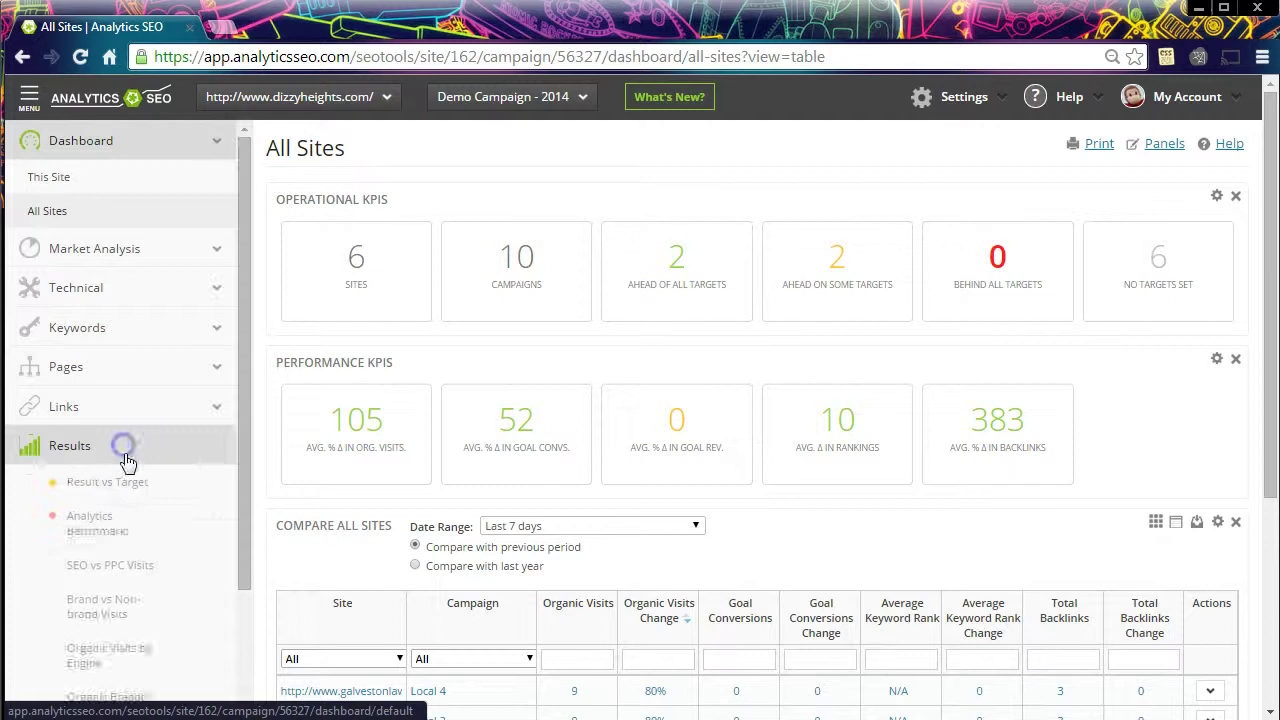
pyautogui.click(118, 482)
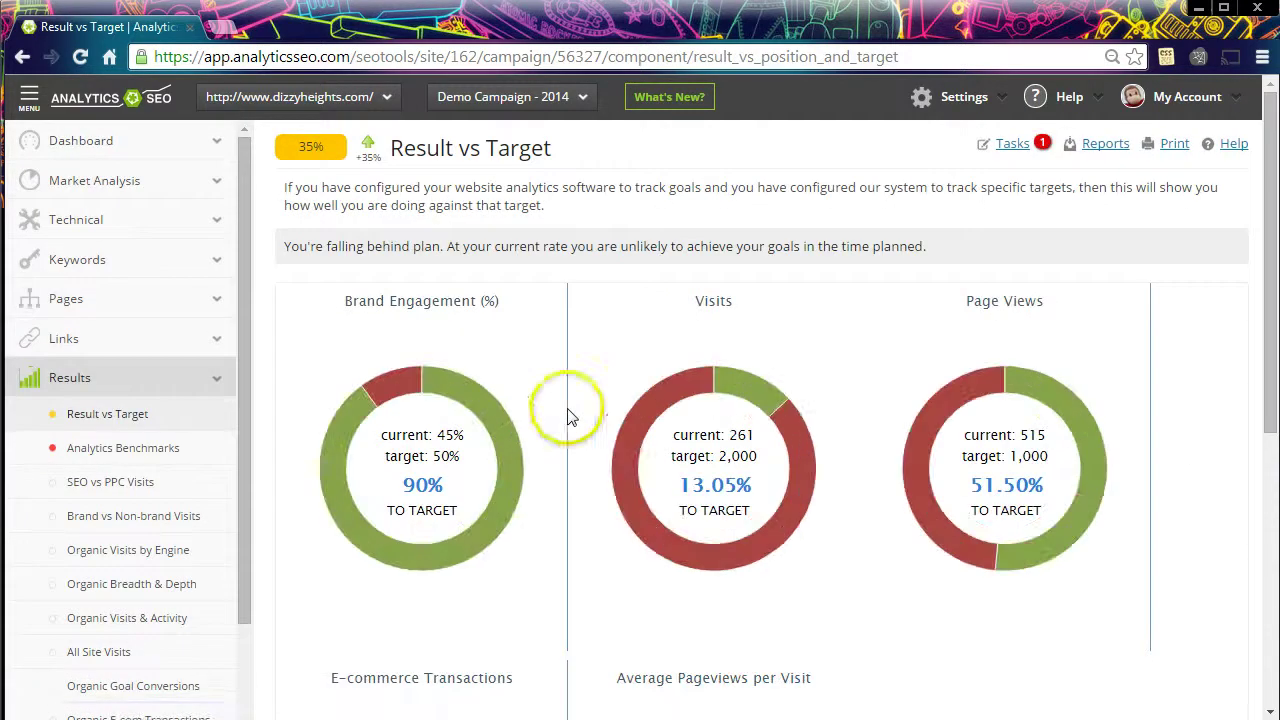
pyautogui.scroll(-3, 400, 345)
pyautogui.scroll(-1, 426, 360)
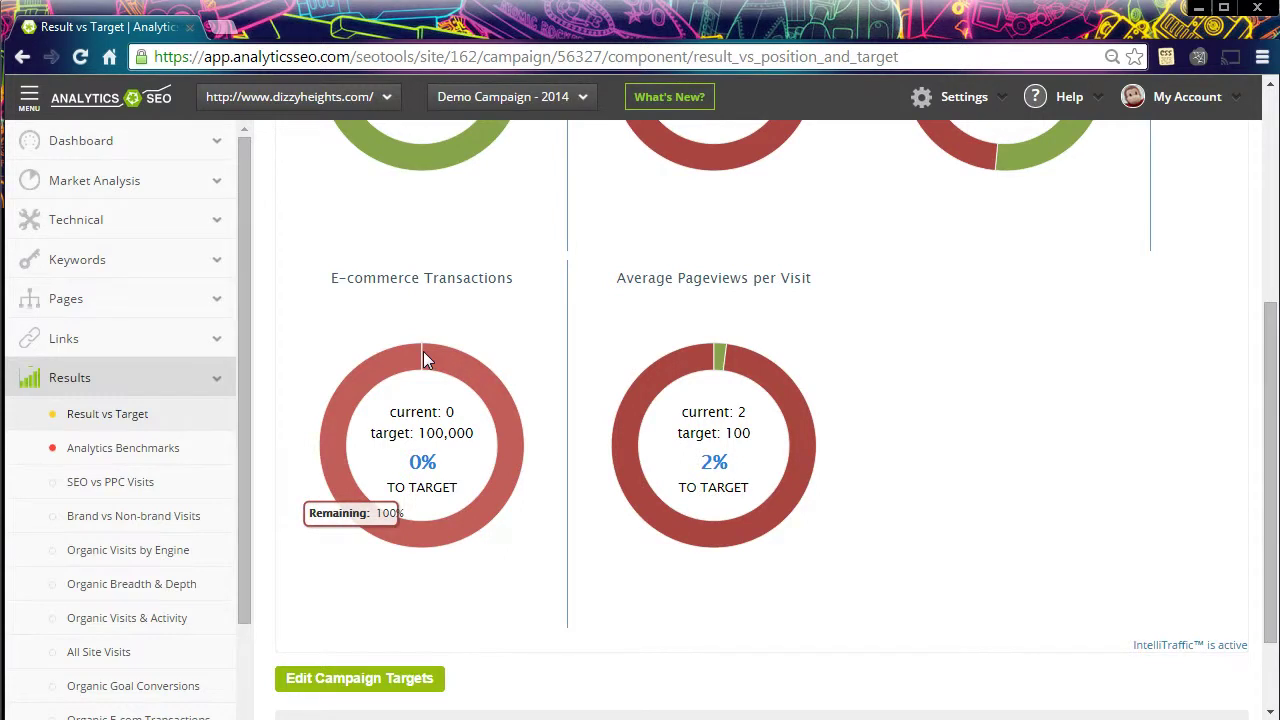
pyautogui.scroll(4, 706, 259)
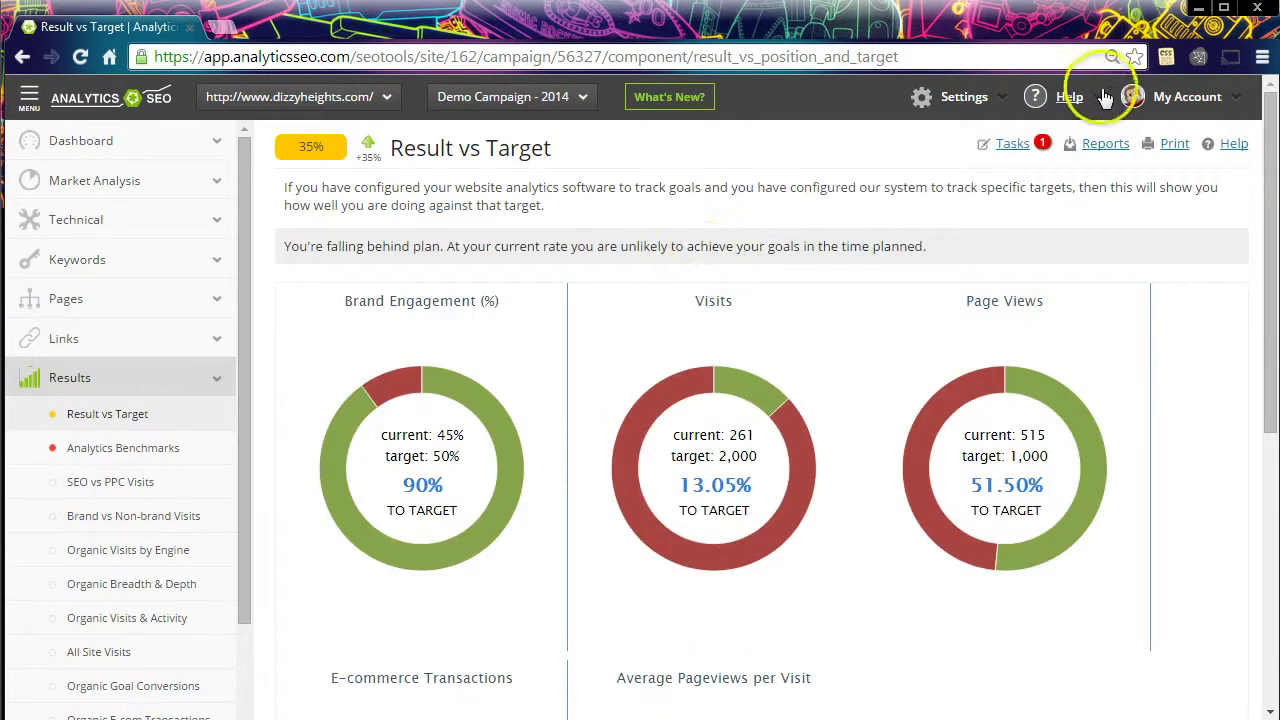
# Step: Search the help for "omniture", view the article on integrating Omniture with the platform, and close the help window back on the report
pyautogui.click(1069, 96)
pyautogui.click(1074, 139)
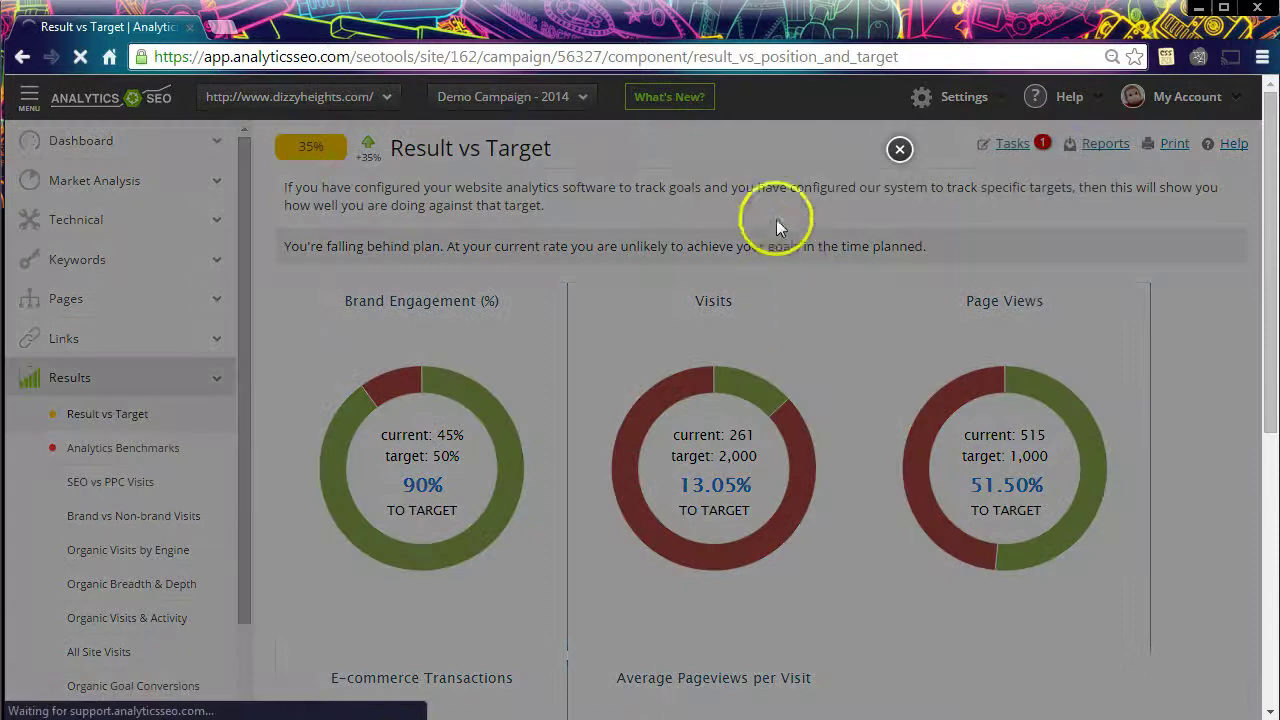
pyautogui.click(765, 182)
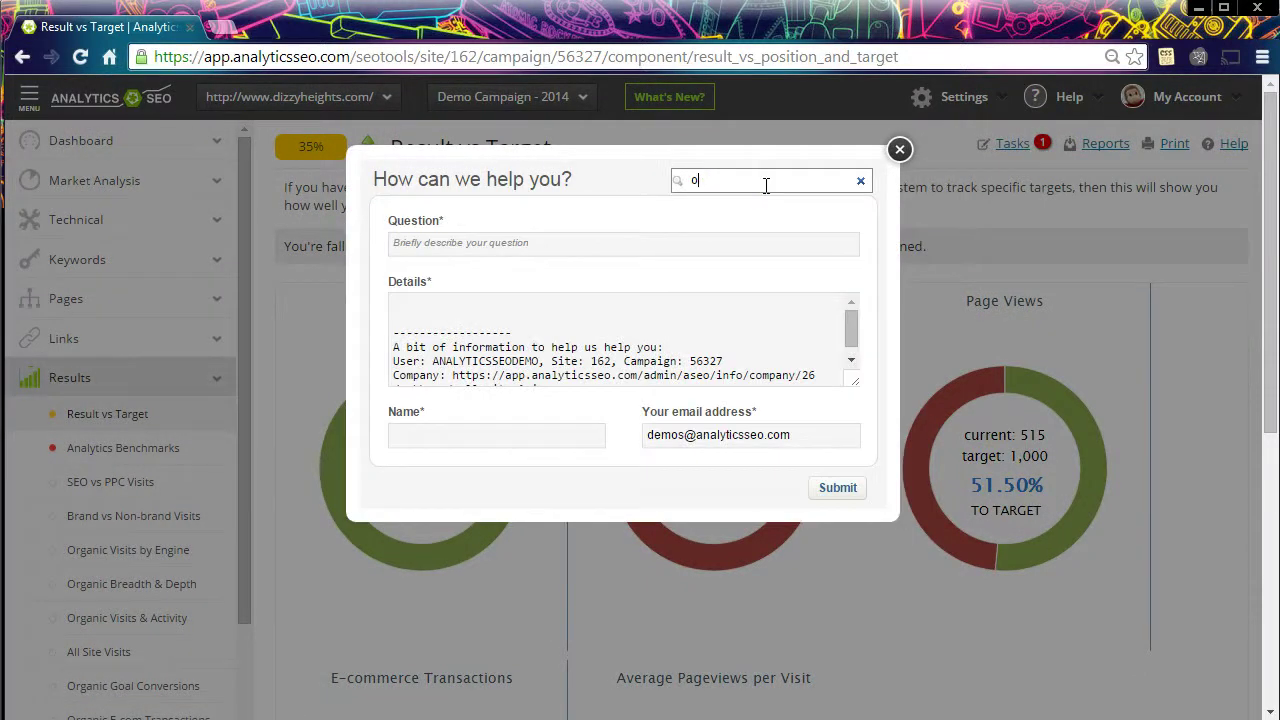
pyautogui.press('Return')
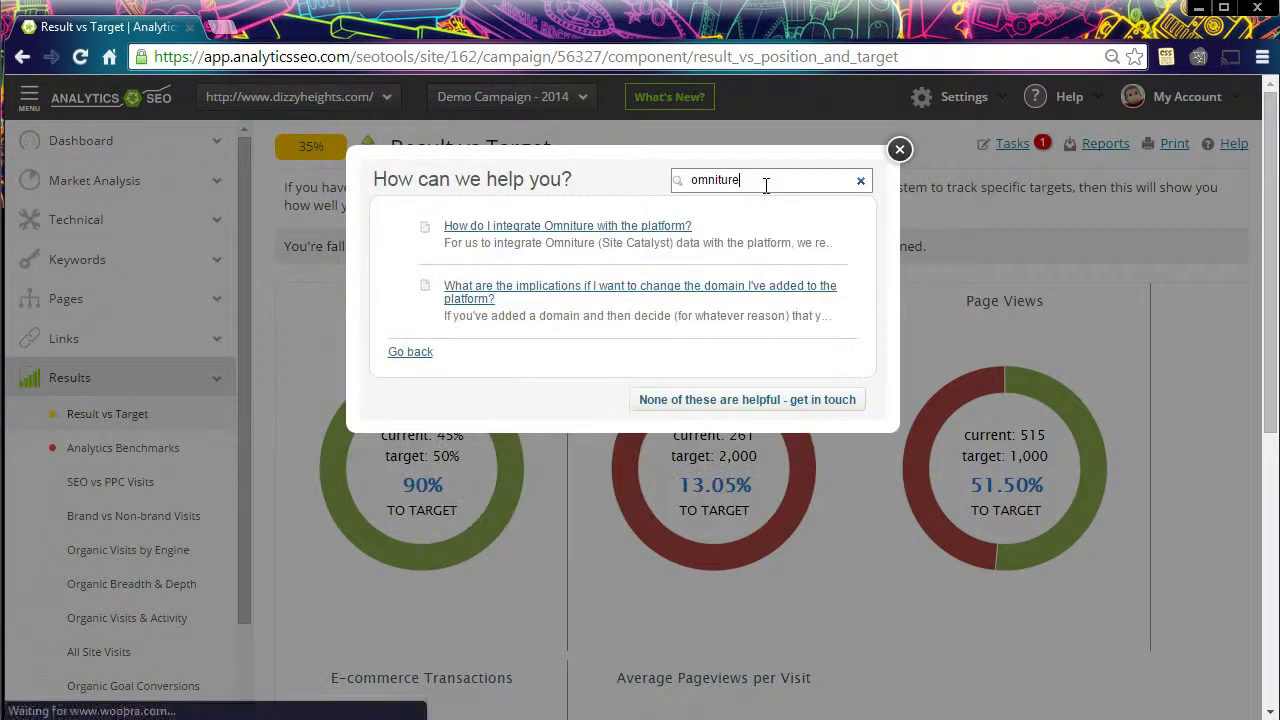
pyautogui.click(667, 228)
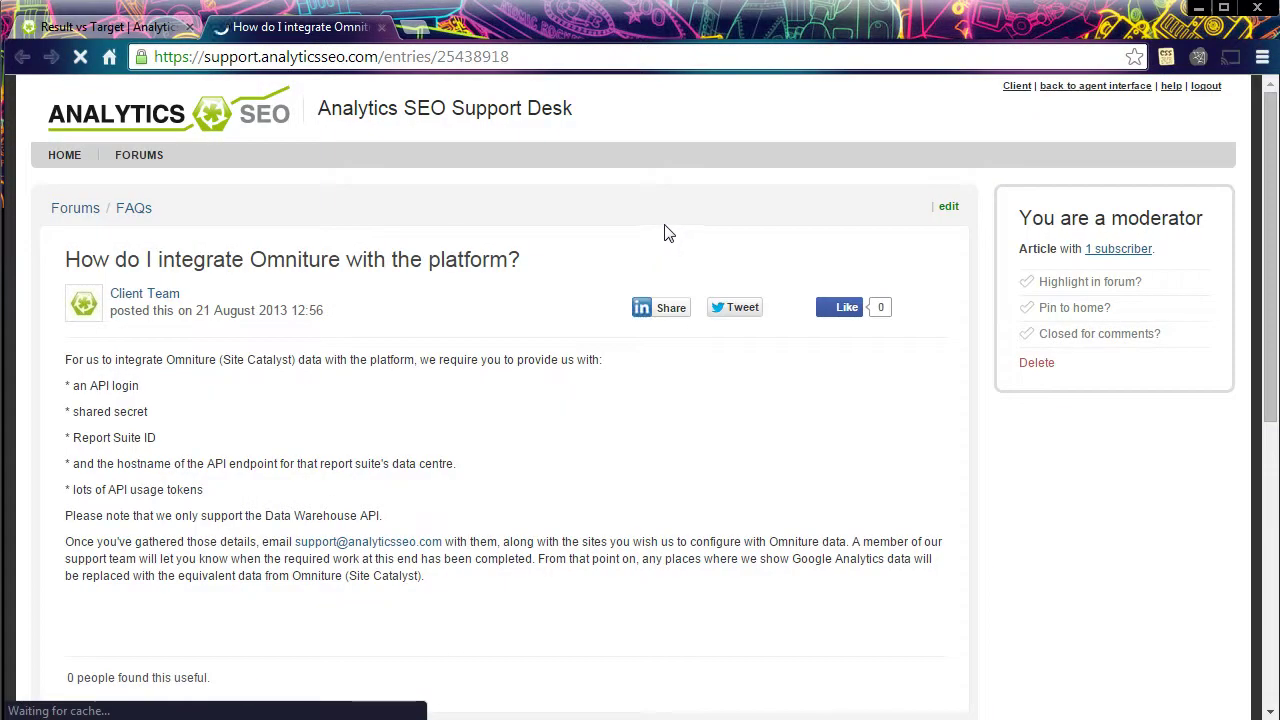
pyautogui.click(122, 30)
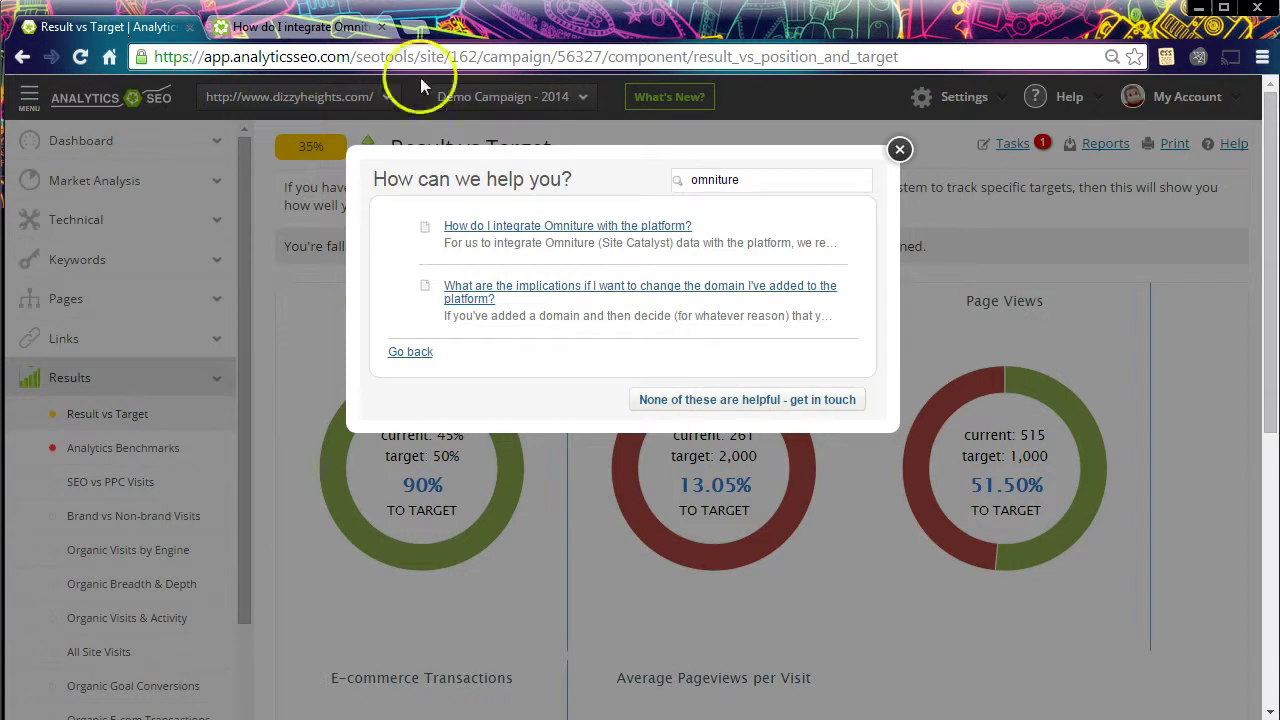
pyautogui.click(900, 153)
# Step: Edit the campaign targets, adding a Brand Engagement (%) objective with a target of 212
pyautogui.moveTo(390, 415)
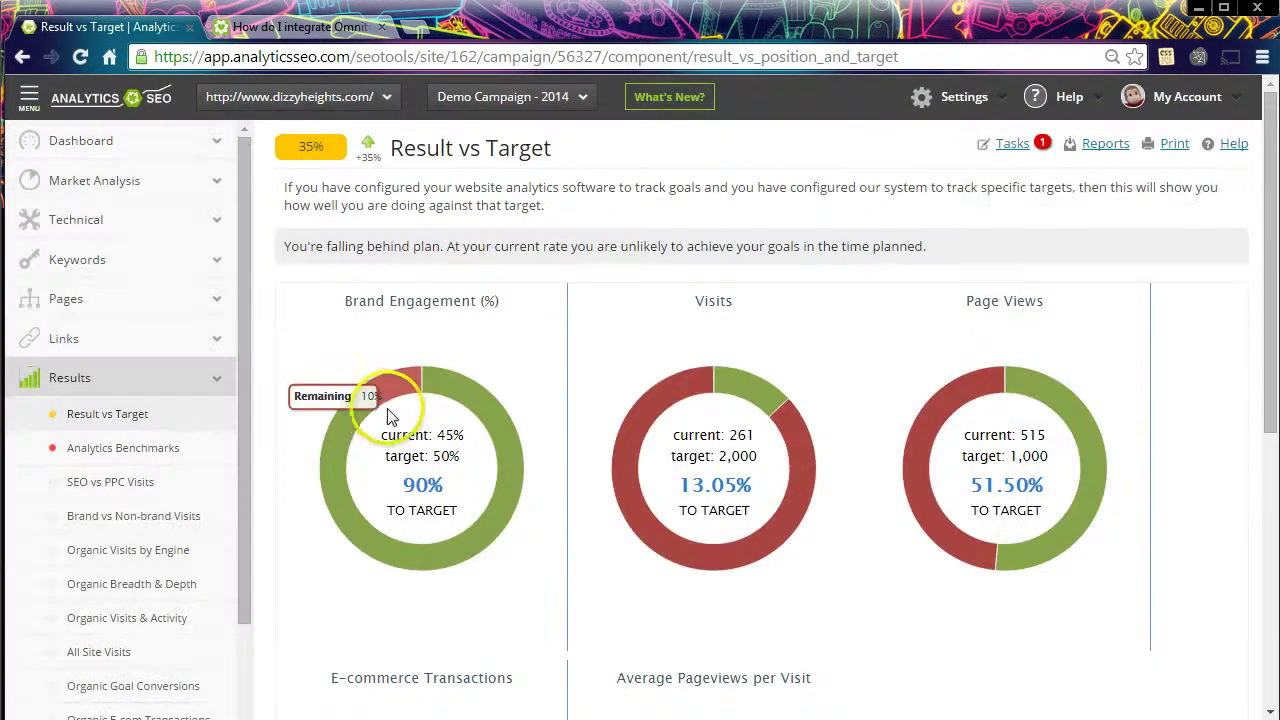
pyautogui.moveTo(765, 480)
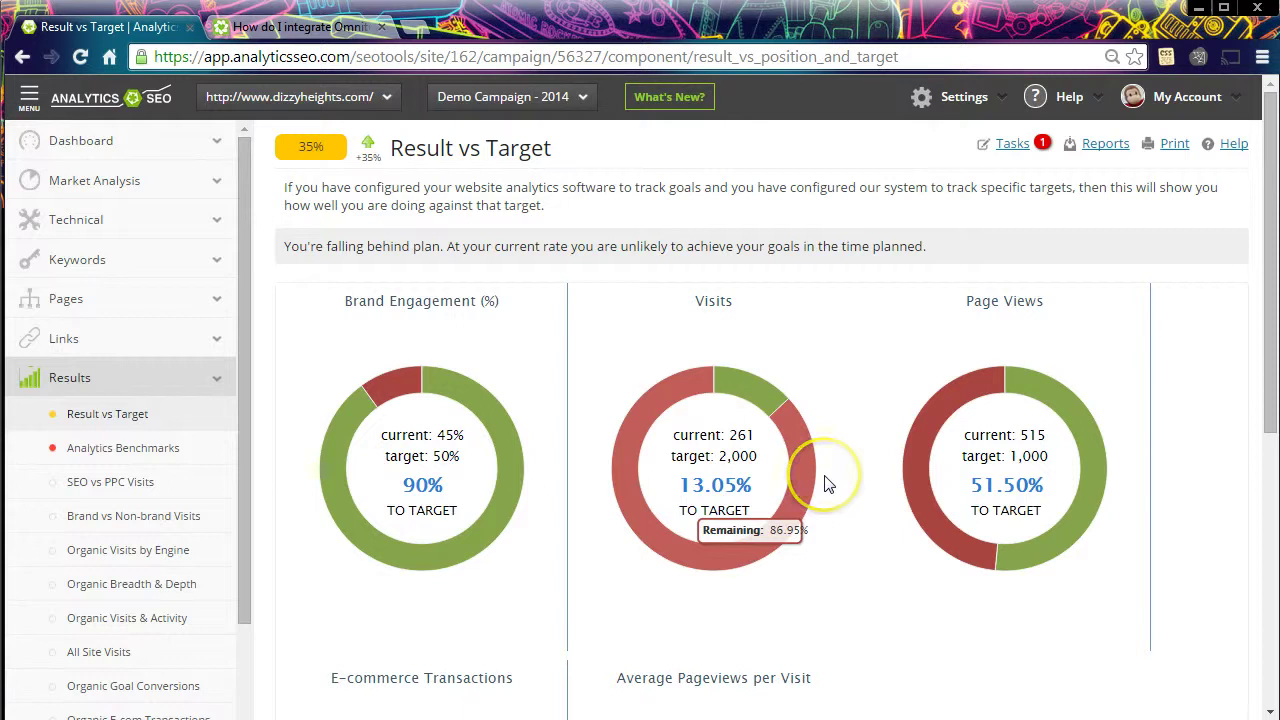
pyautogui.scroll(-5, 772, 392)
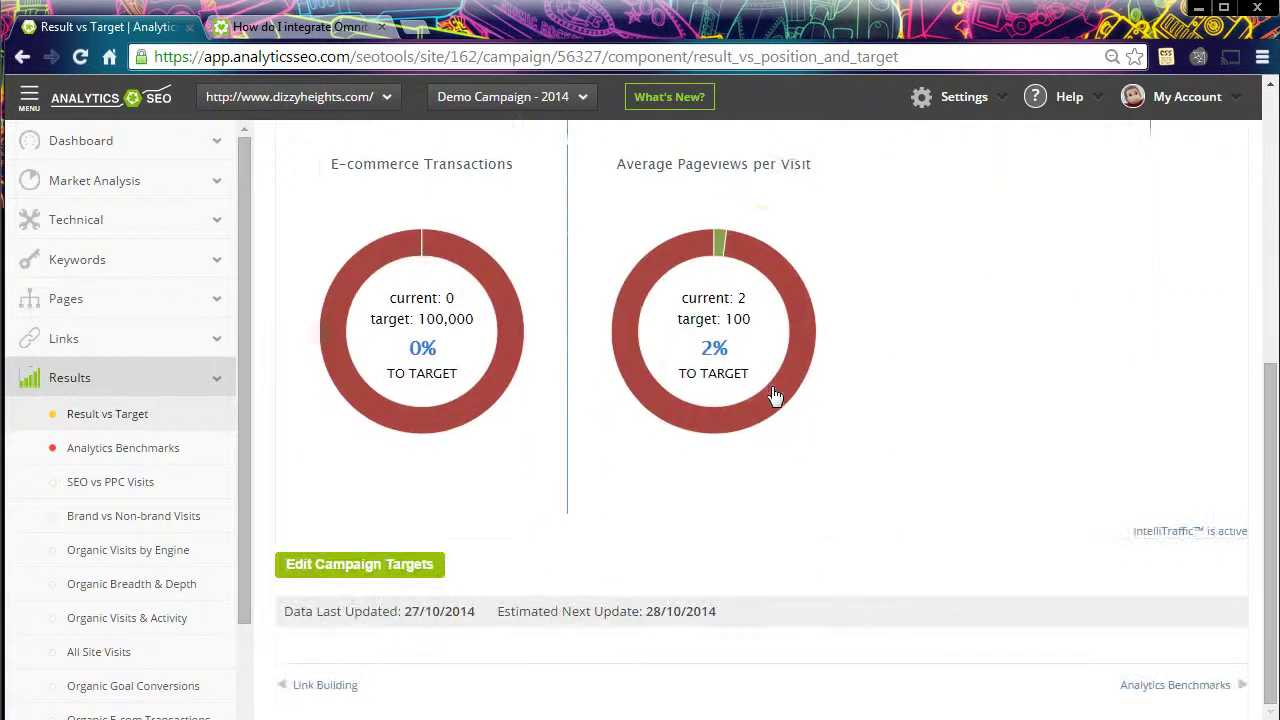
pyautogui.click(409, 580)
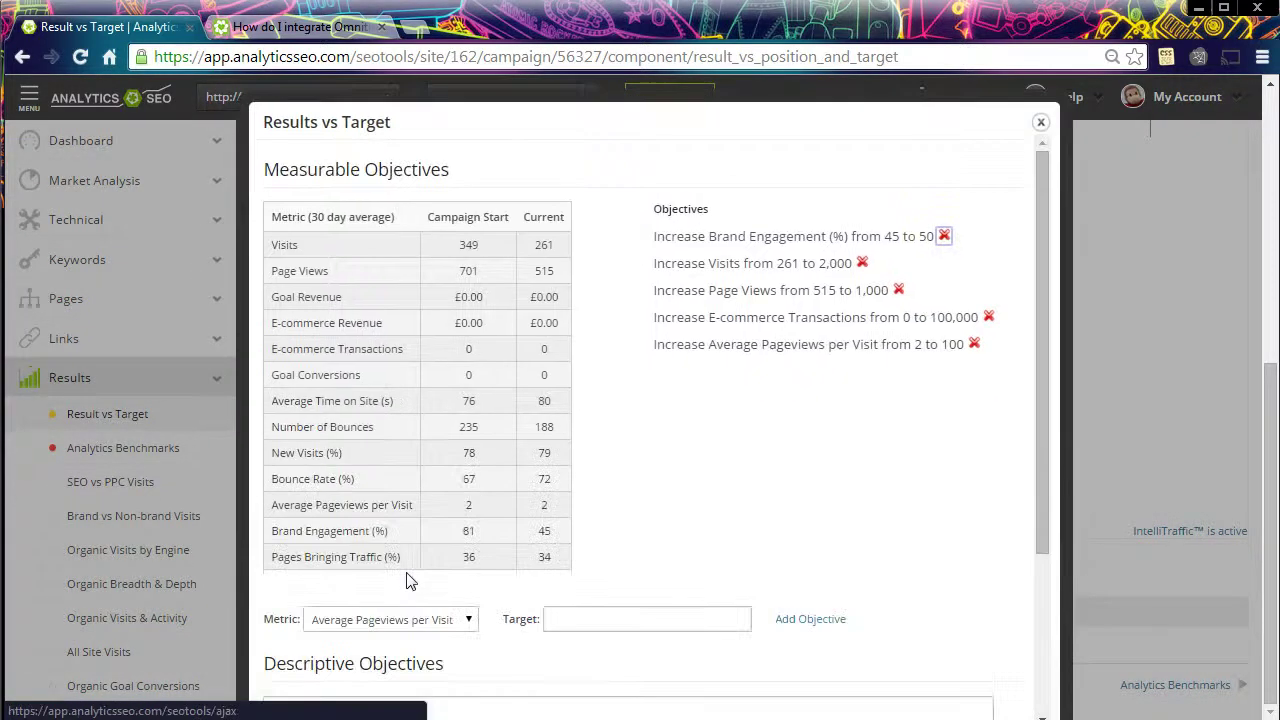
pyautogui.click(545, 516)
pyautogui.scroll(-1, 548, 523)
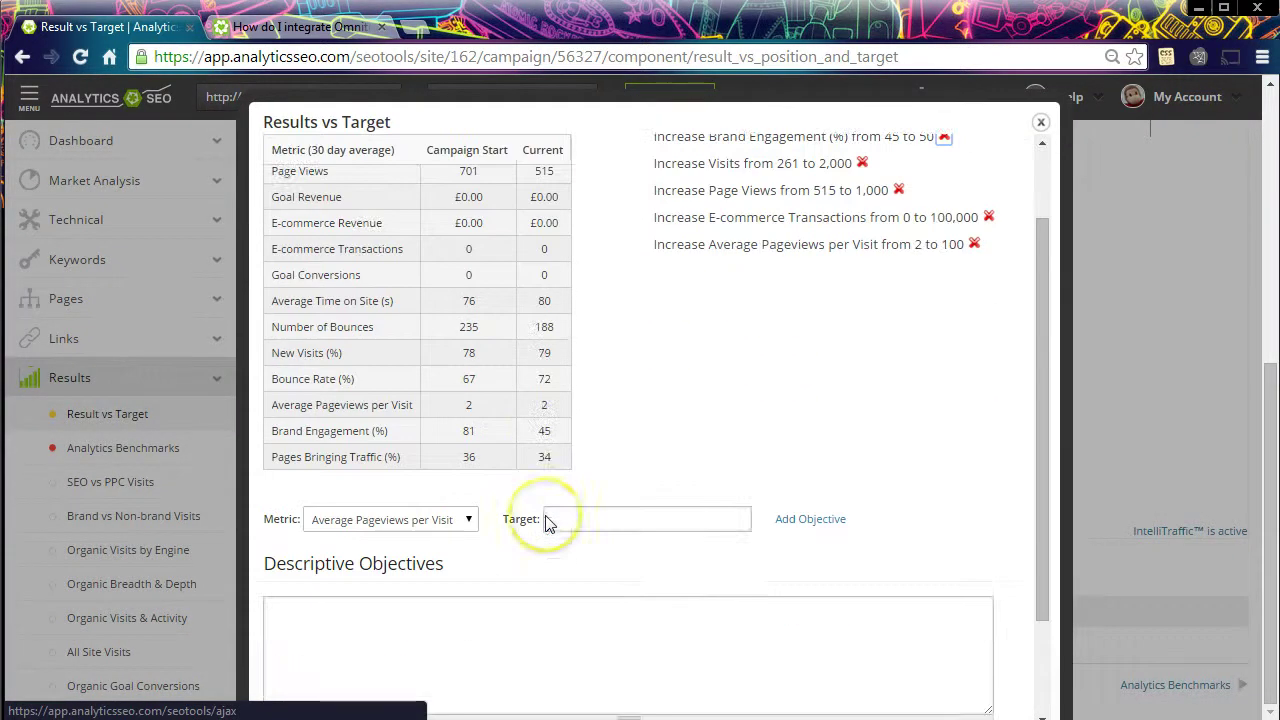
pyautogui.click(469, 520)
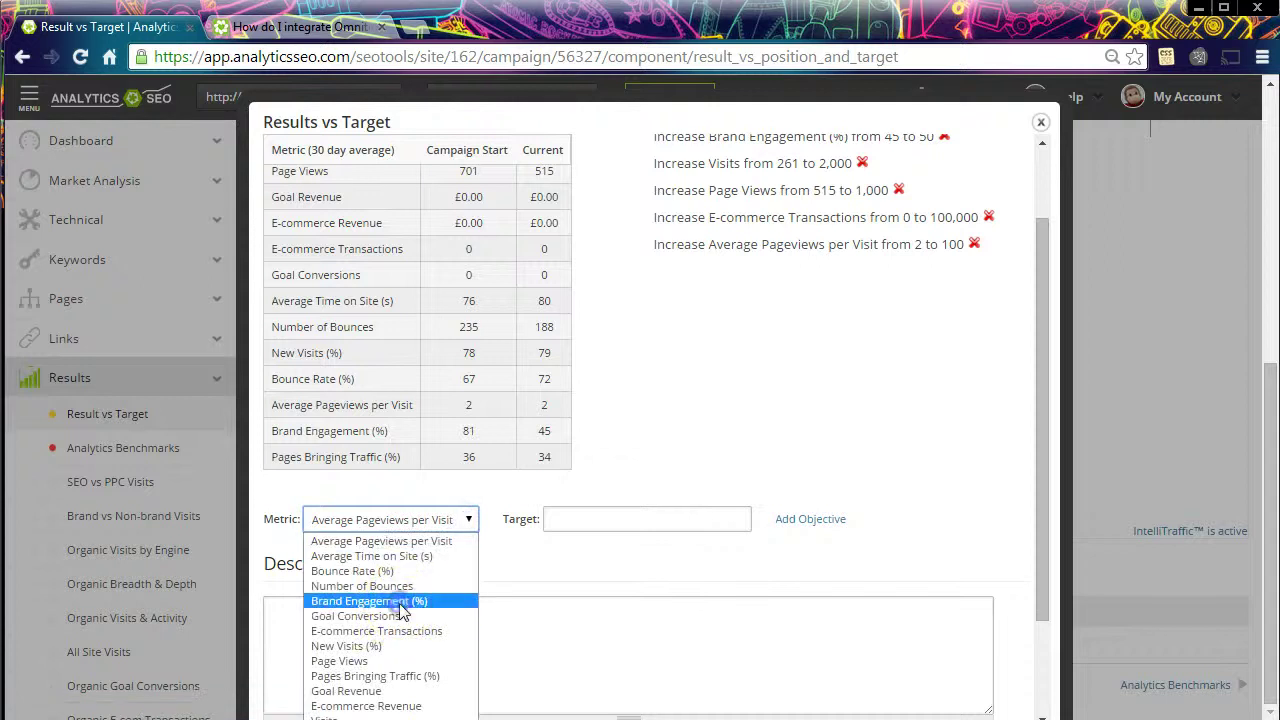
pyautogui.click(400, 602)
pyautogui.click(580, 522)
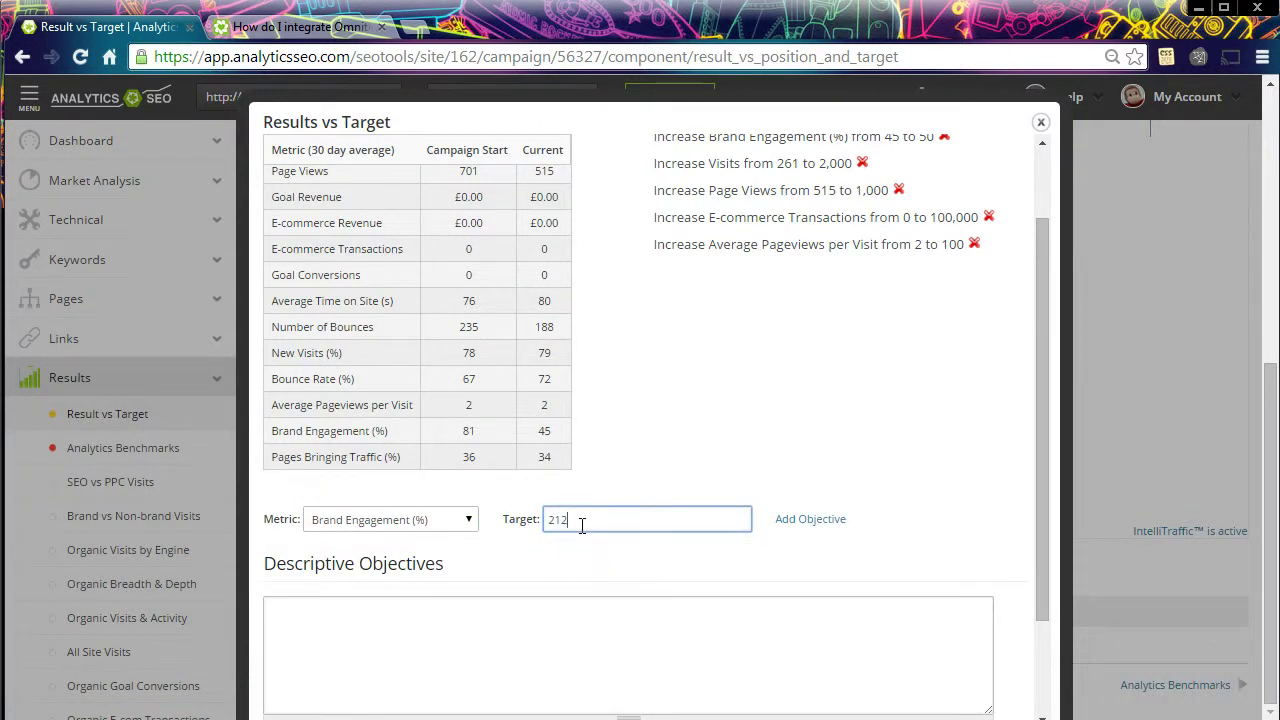
pyautogui.click(806, 520)
pyautogui.scroll(1, 812, 360)
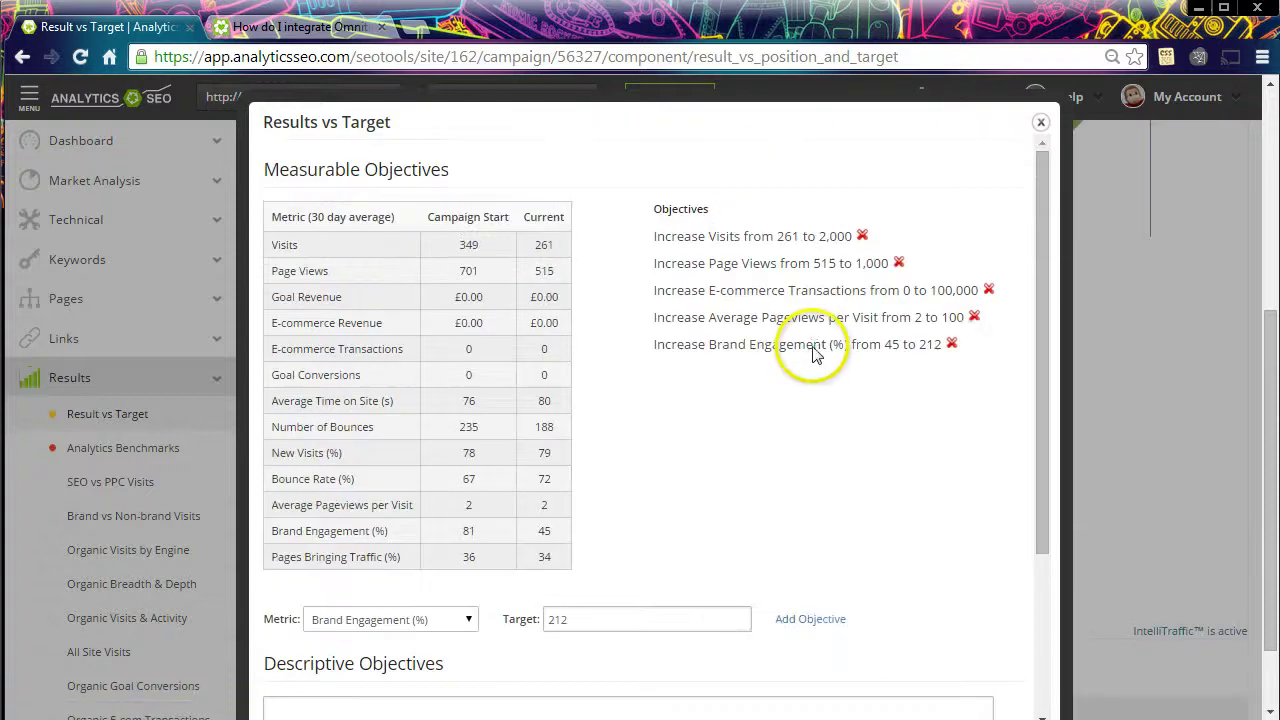
# Step: Save the campaign objectives, close the Results vs Target dialog and reload the report page
pyautogui.scroll(-3, 812, 355)
pyautogui.click(316, 675)
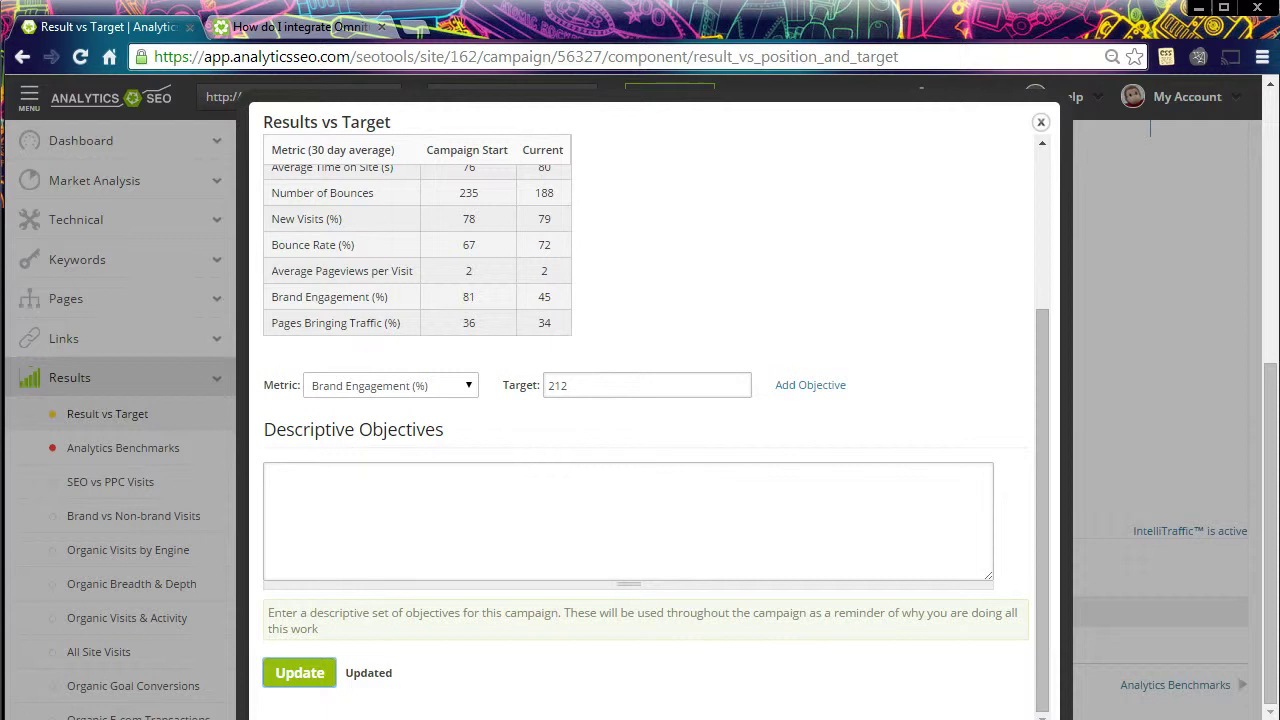
pyautogui.click(1040, 122)
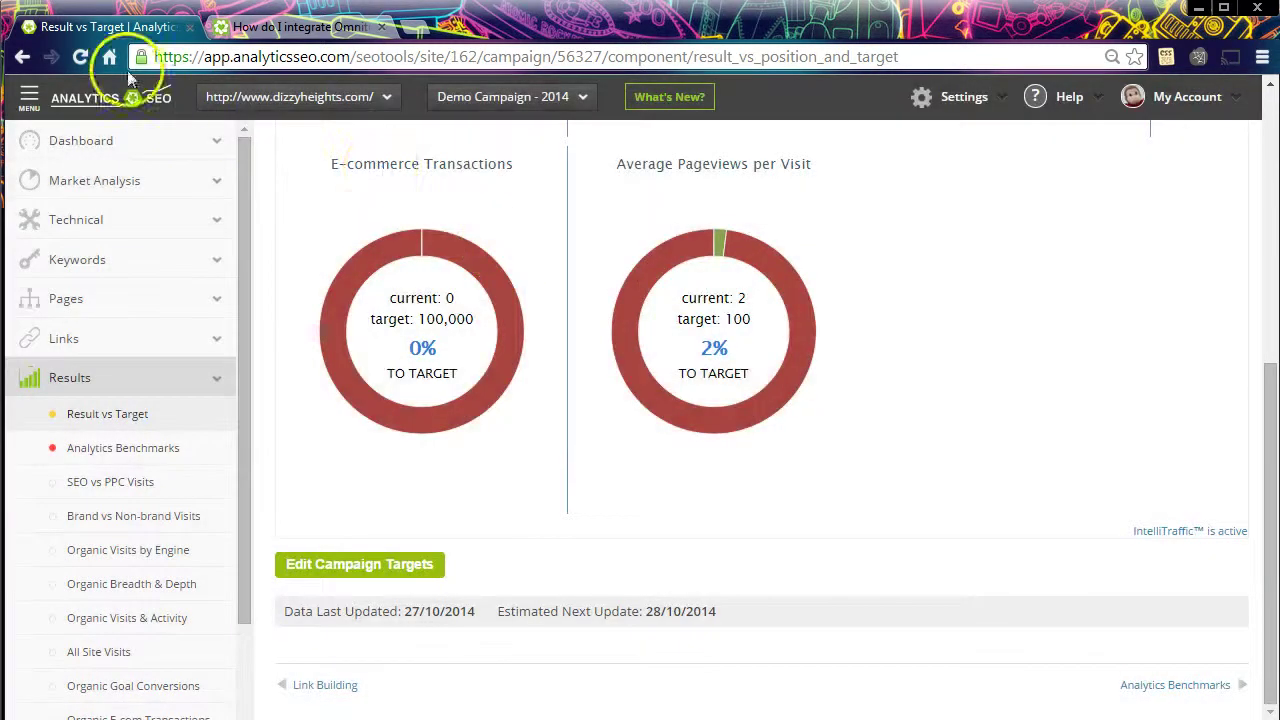
pyautogui.click(79, 58)
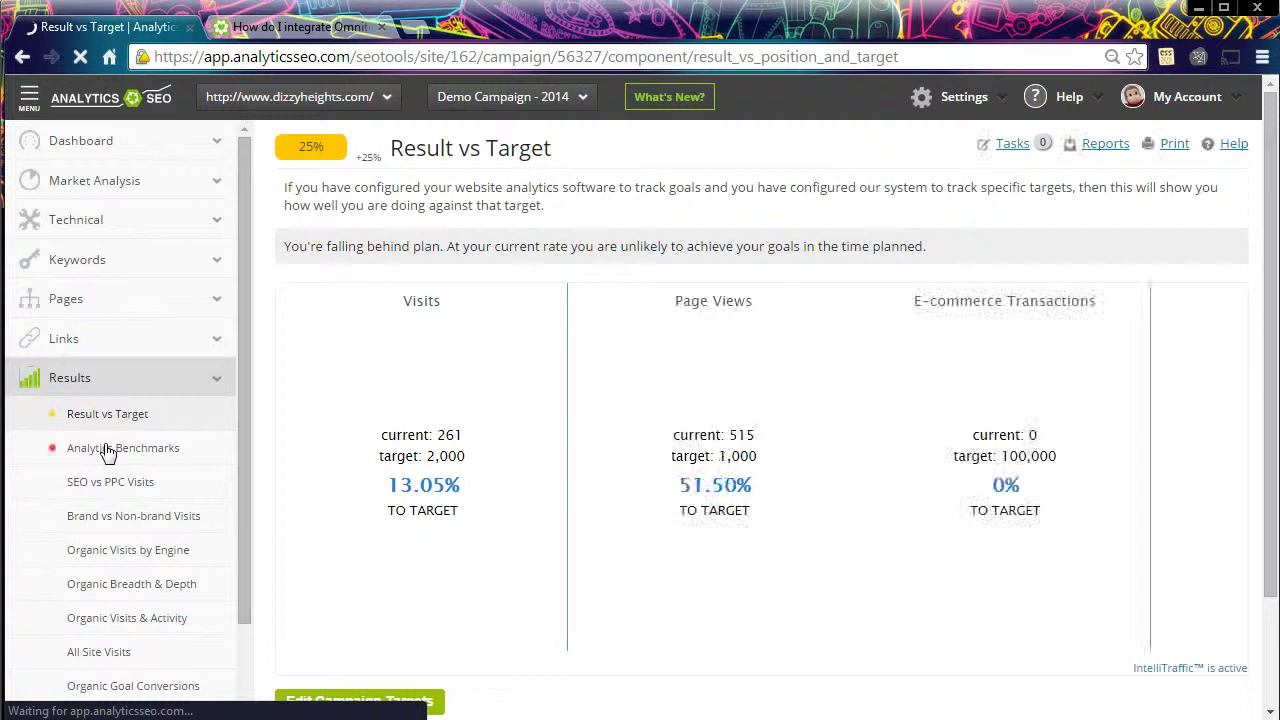
# Step: Open the Analytics Benchmarks report and compare the Campaign Start and Current columns for its metrics
pyautogui.click(106, 458)
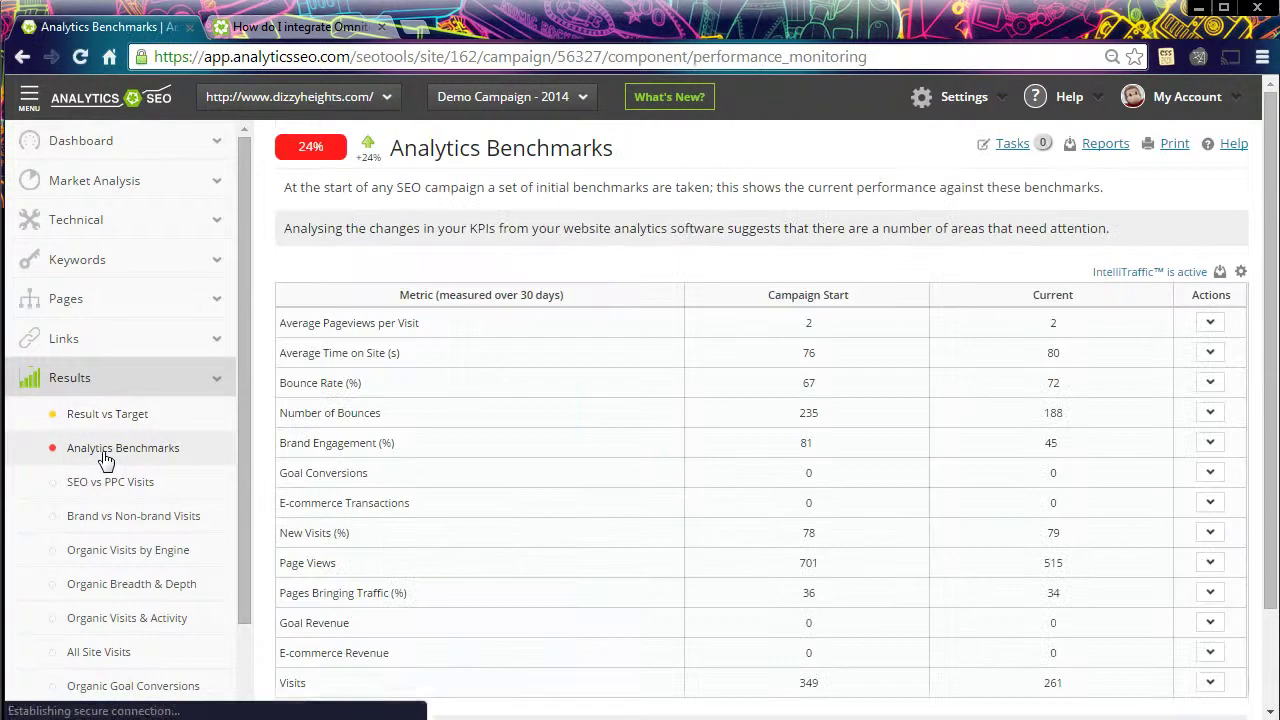
pyautogui.scroll(-1, 850, 378)
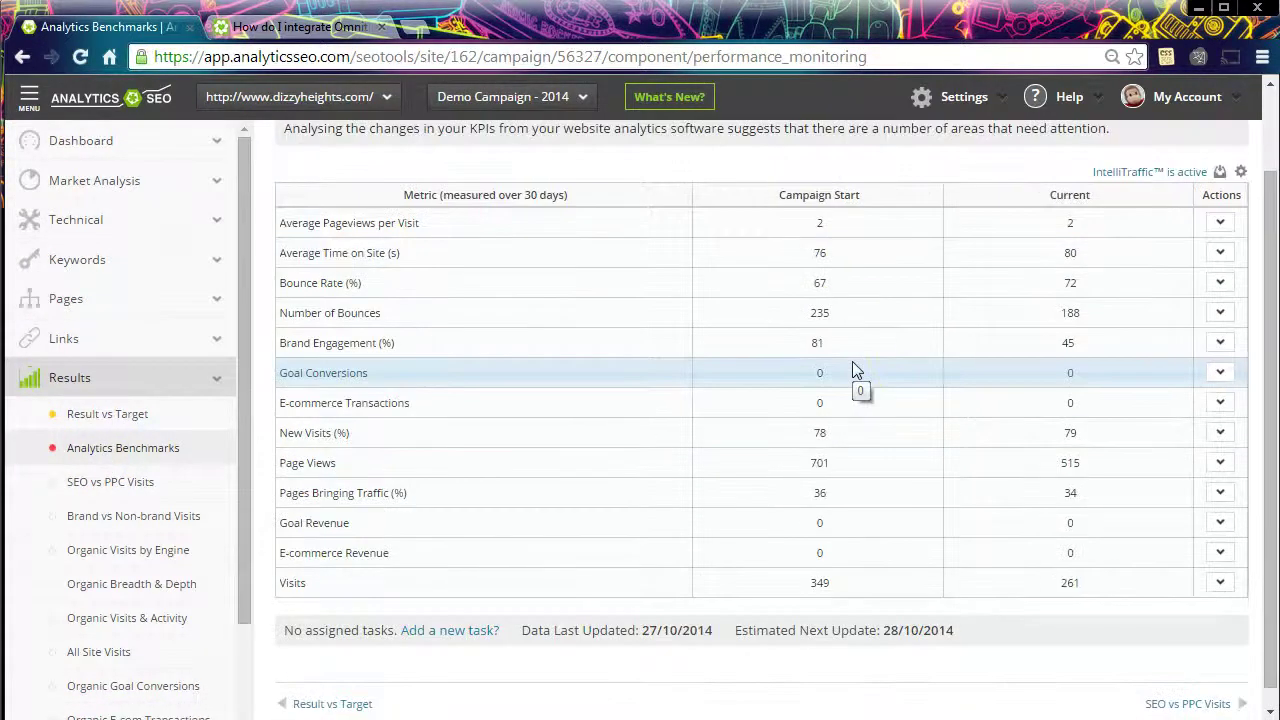
pyautogui.scroll(1, 852, 366)
# Step: Export the Analytics Benchmarks report for Demo Campaign - 2014 in PPT format and view the downloaded presentation
pyautogui.click(1106, 145)
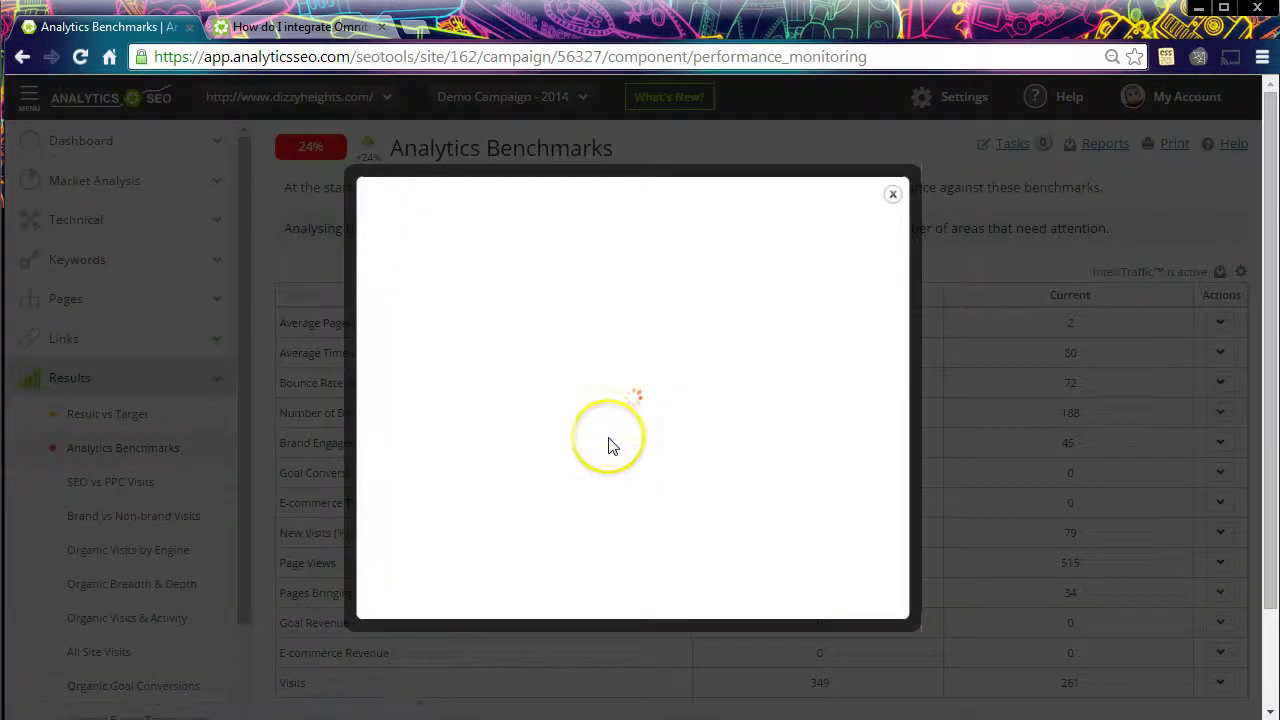
pyautogui.scroll(-1, 608, 440)
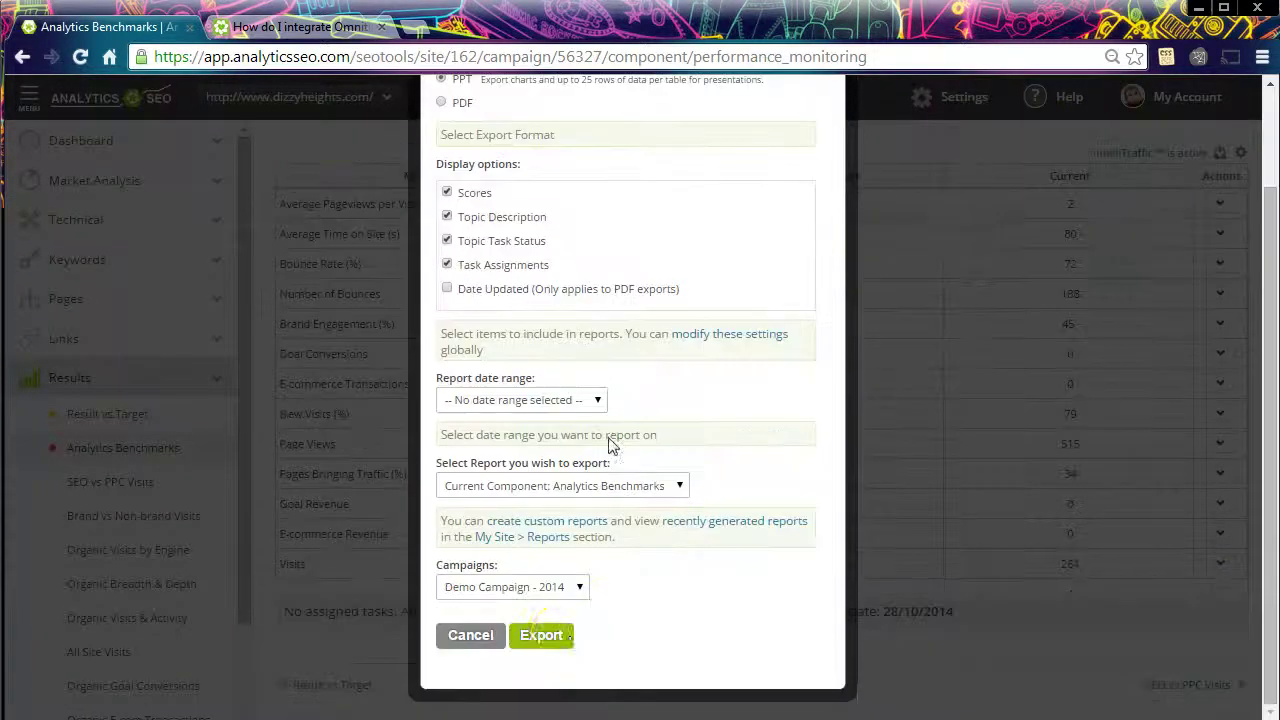
pyautogui.click(568, 637)
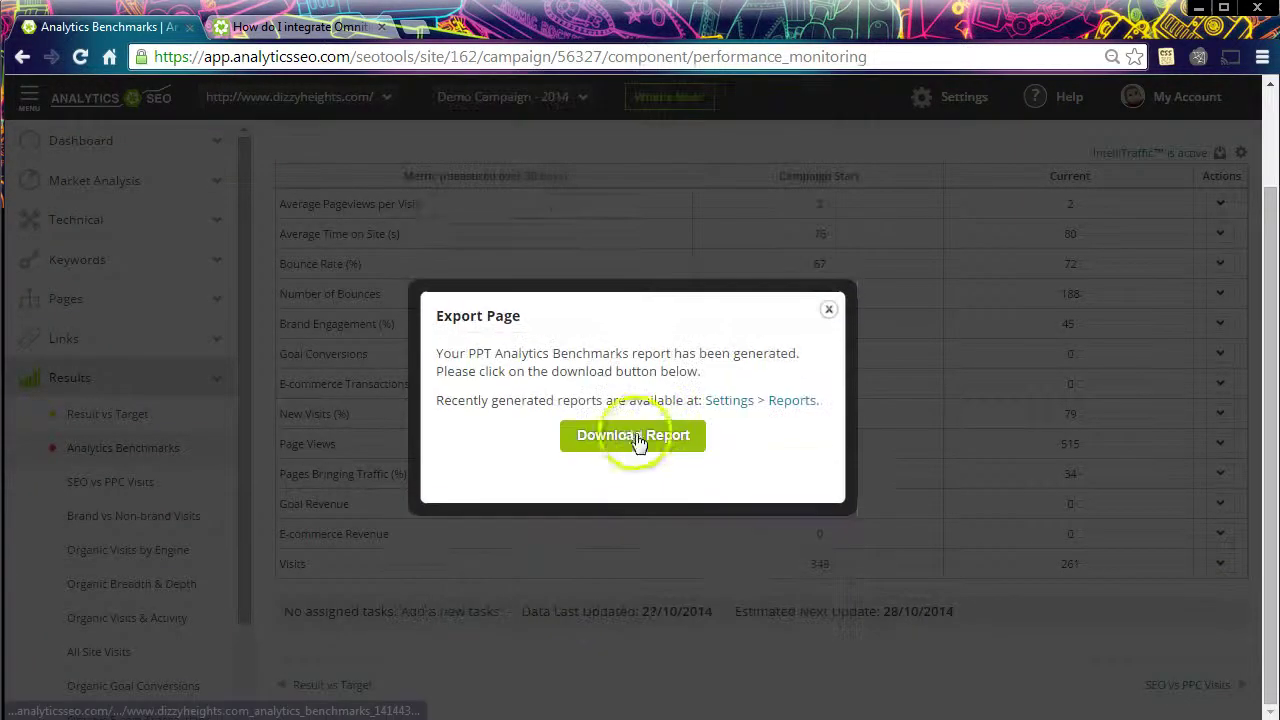
pyautogui.click(828, 309)
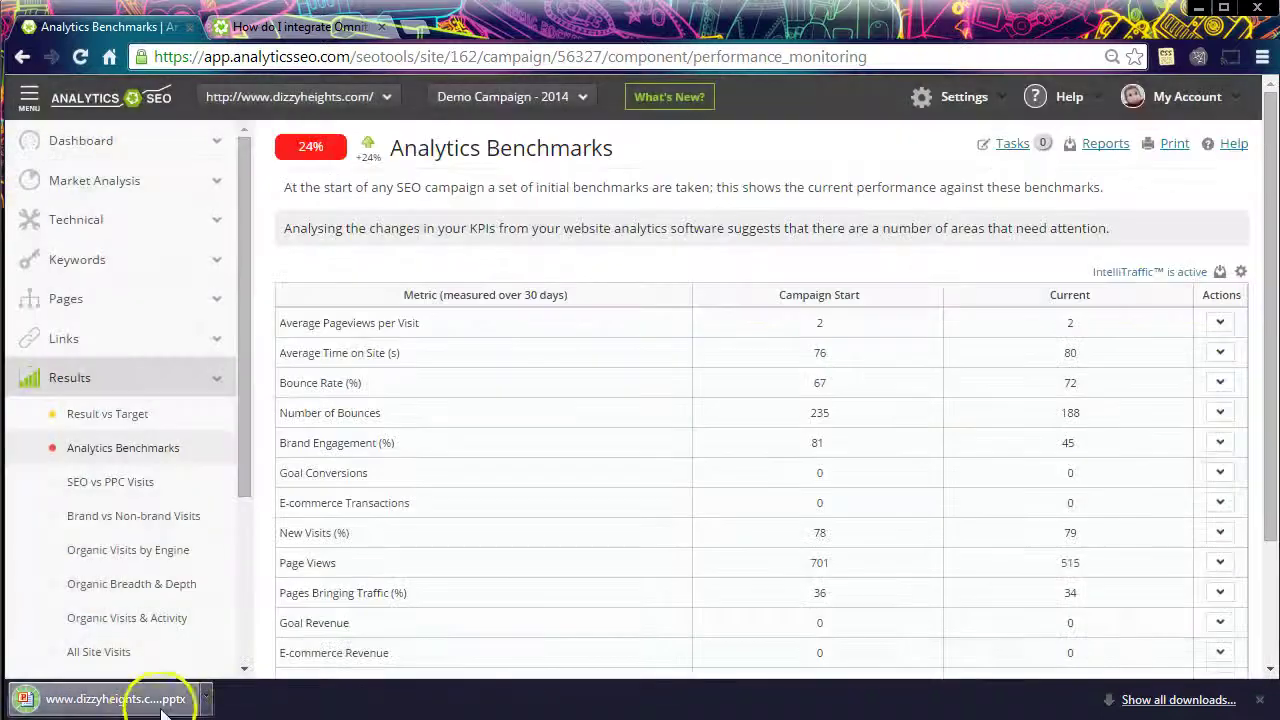
pyautogui.click(147, 714)
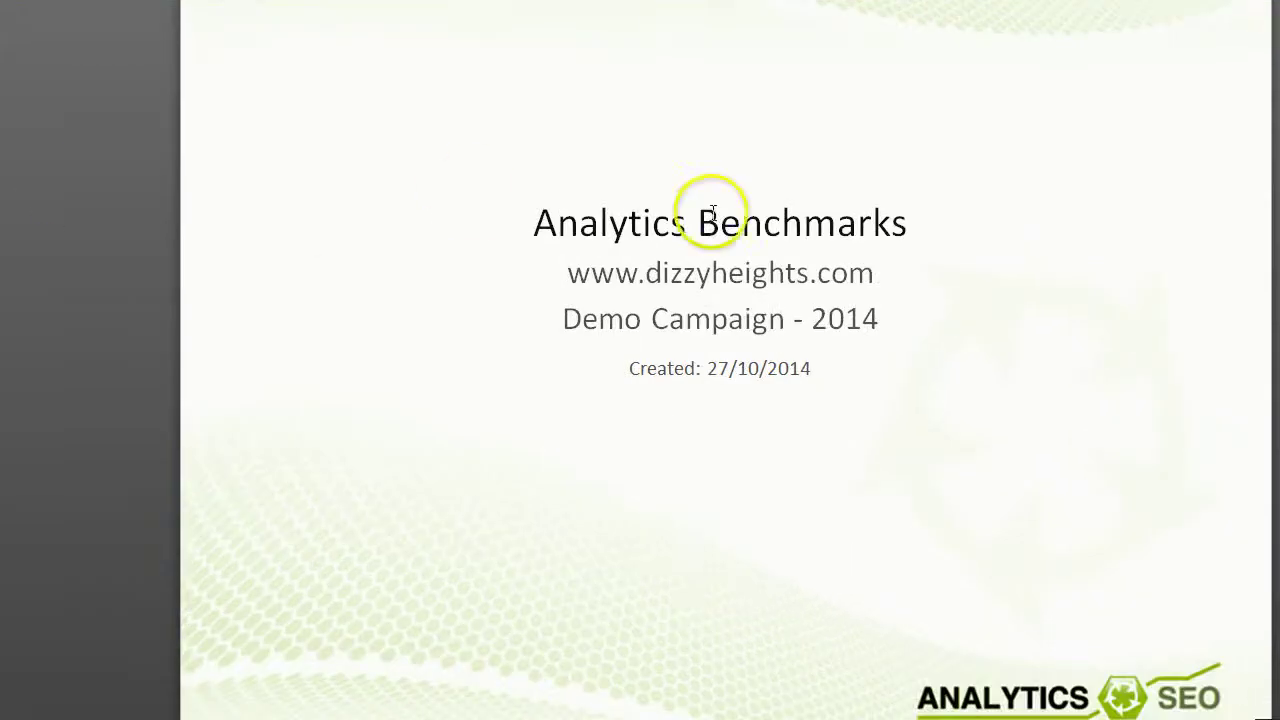
pyautogui.scroll(-2, 712, 212)
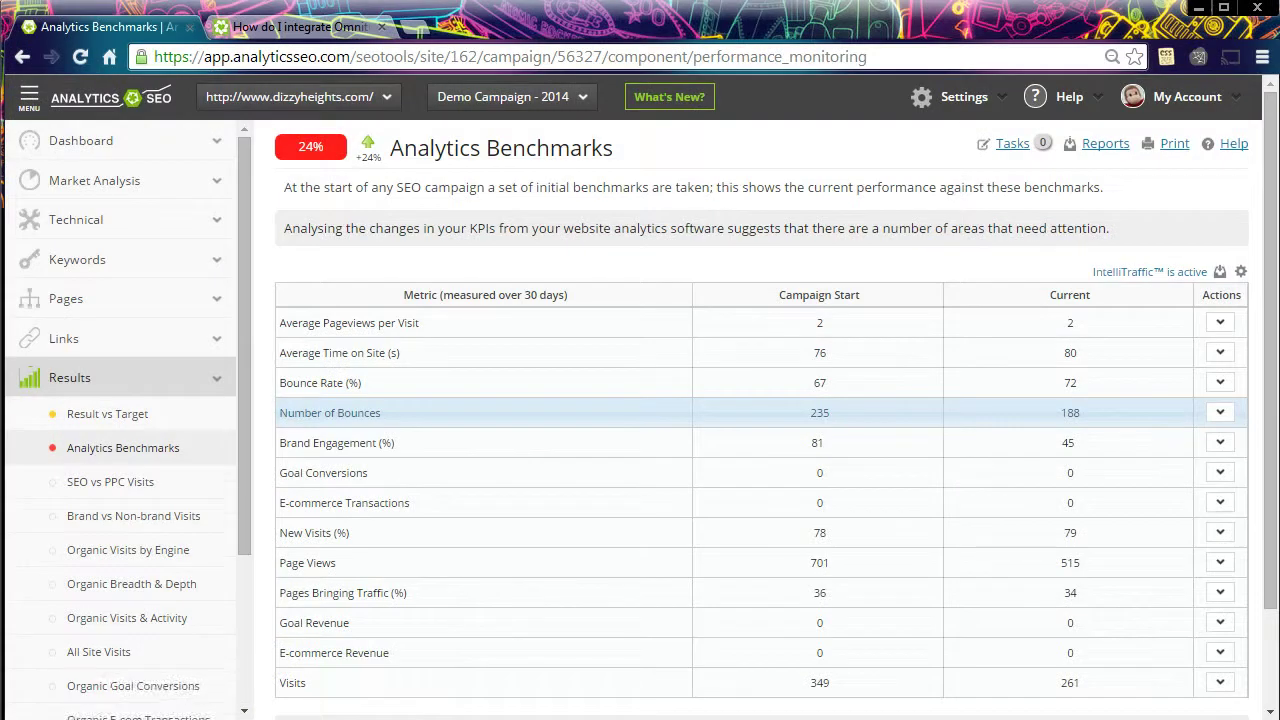
# Step: Open the SEO vs PPC Visits report with the navigation menu collapsed and view its trend chart and monthly visits table
pyautogui.click(110, 481)
pyautogui.click(29, 96)
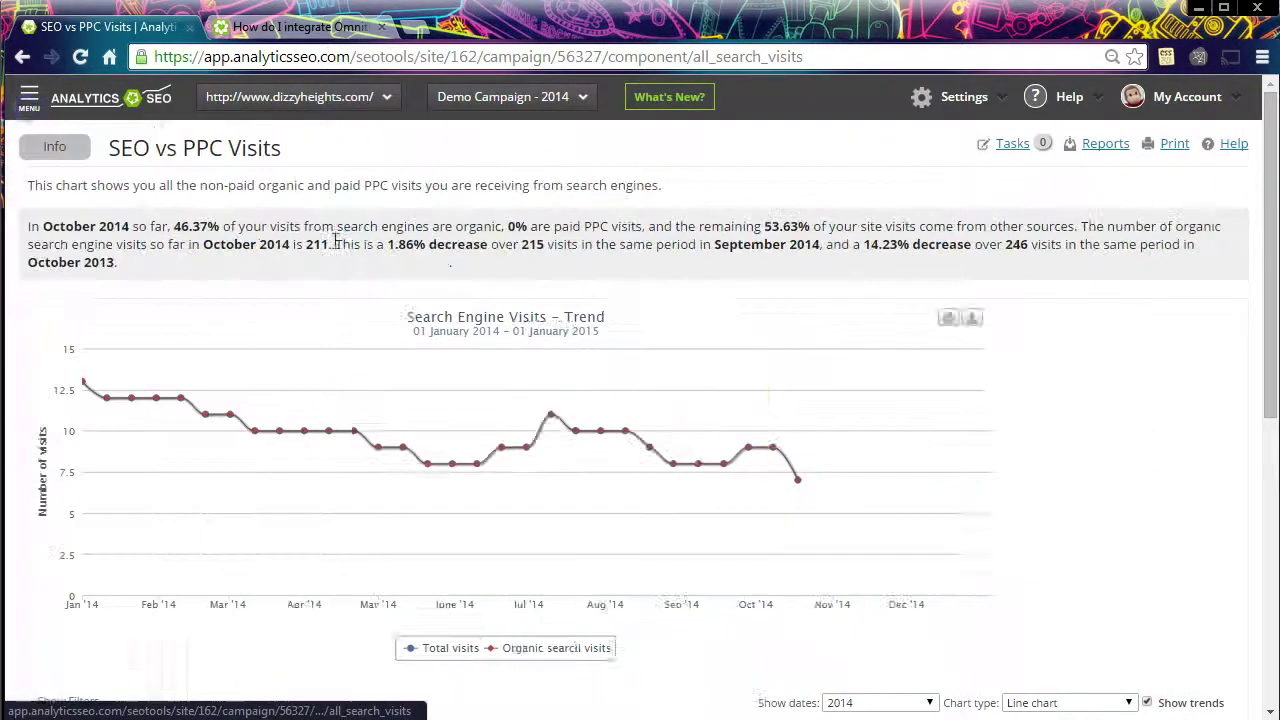
pyautogui.scroll(-3, 768, 401)
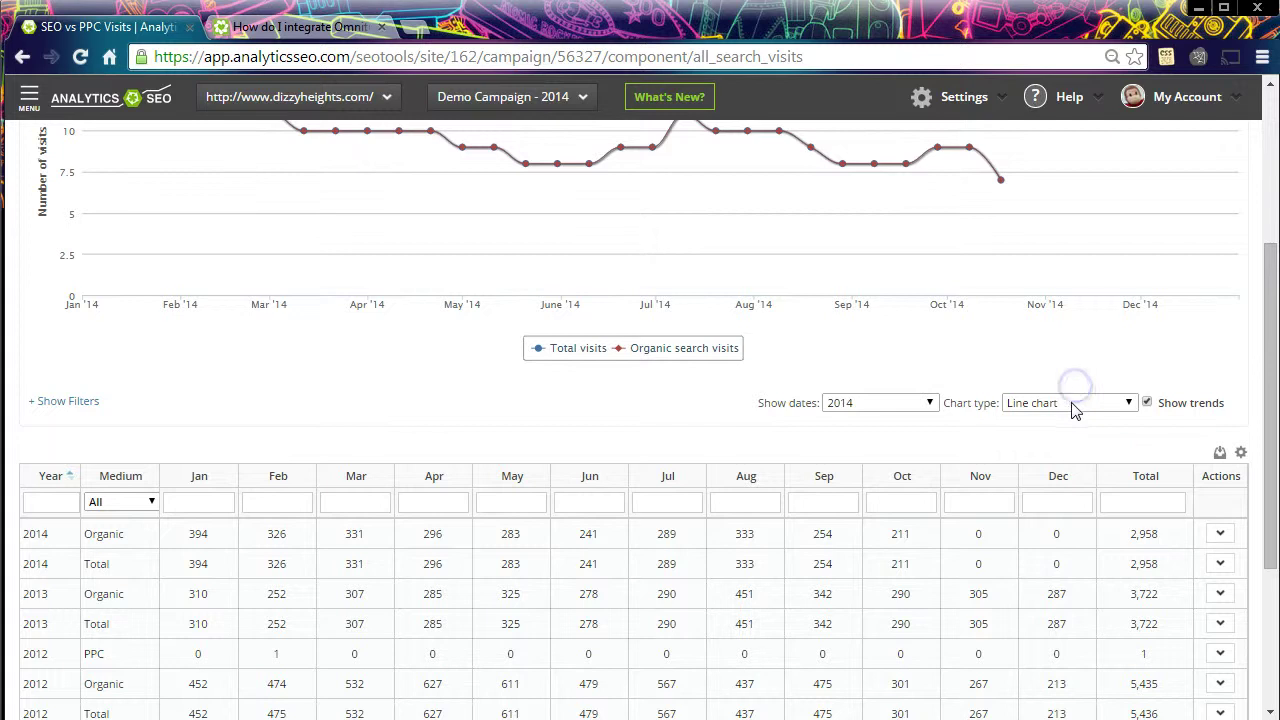
# Step: Open the Brand vs Non-brand Visits report and switch its chart type to Line chart
pyautogui.click(607, 421)
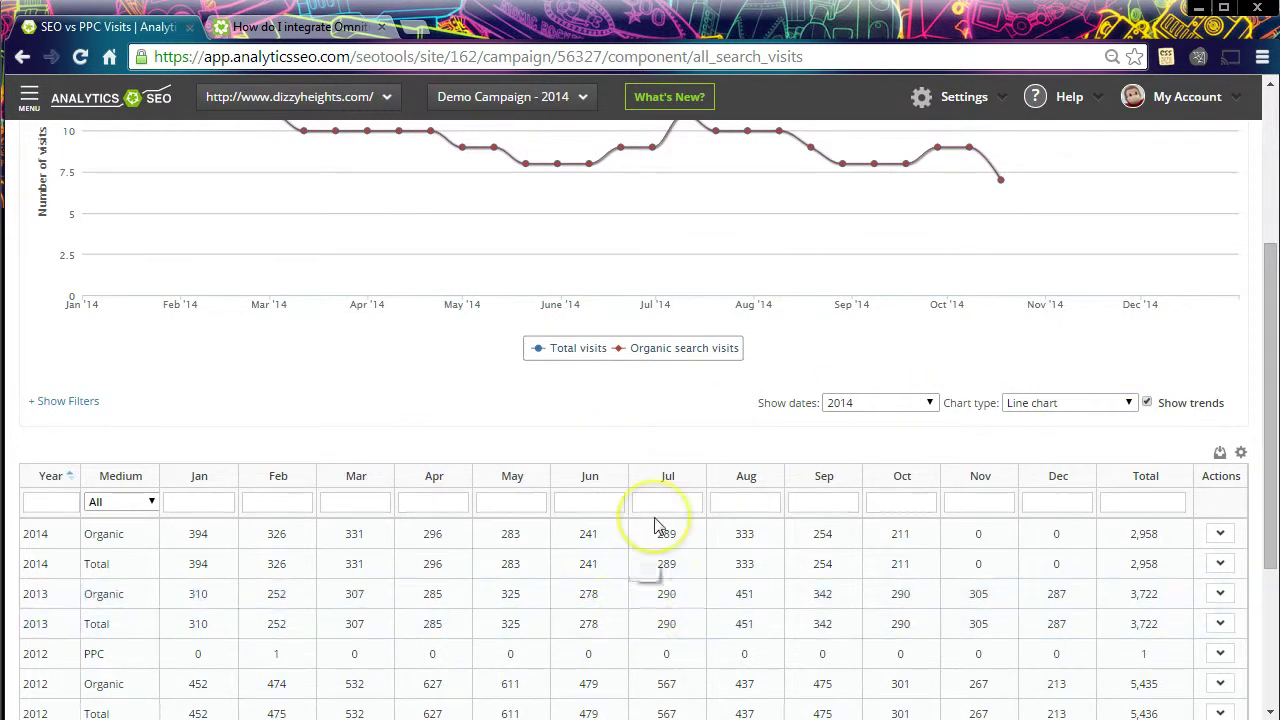
pyautogui.scroll(-3, 655, 527)
pyautogui.click(1137, 686)
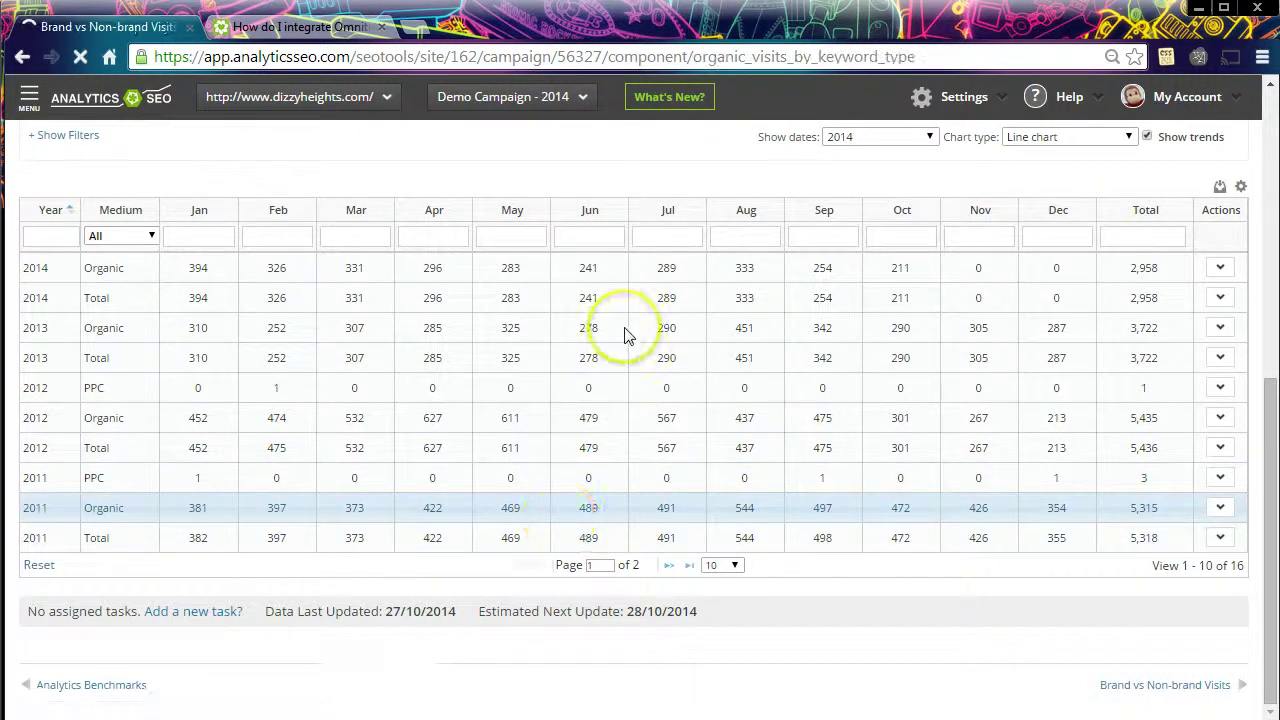
pyautogui.scroll(-2, 597, 333)
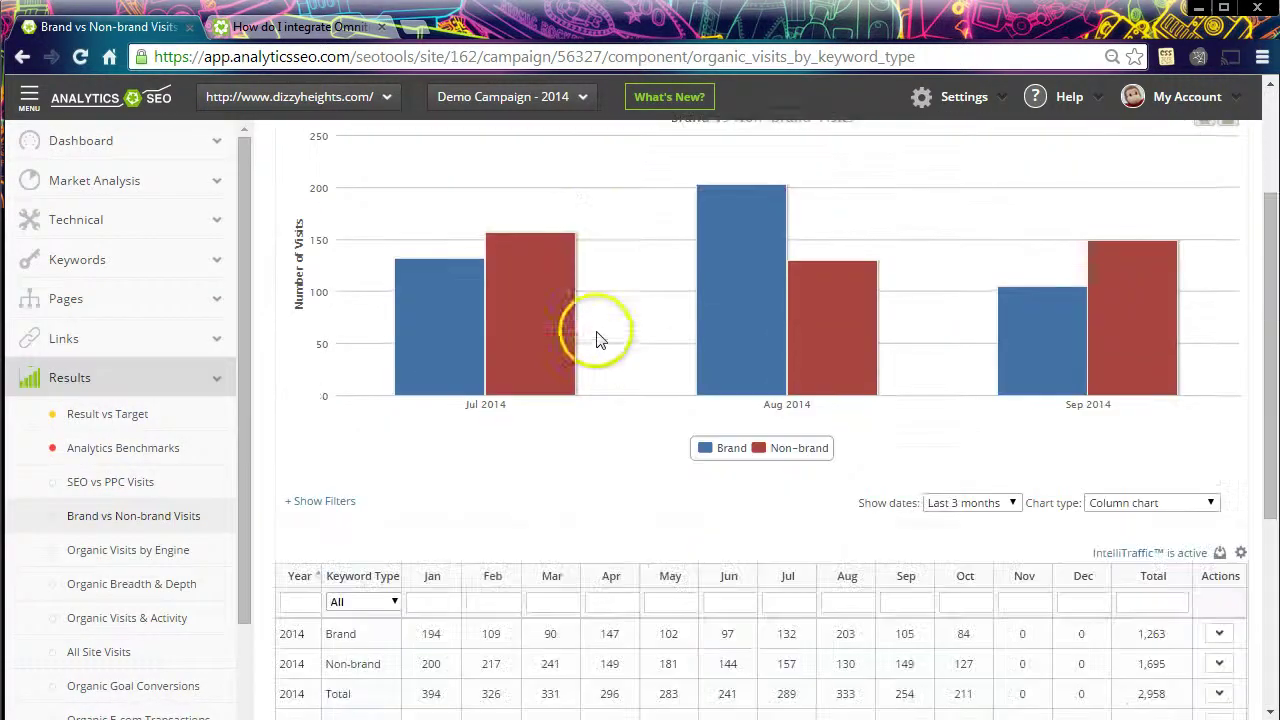
pyautogui.click(1120, 503)
pyautogui.click(1108, 518)
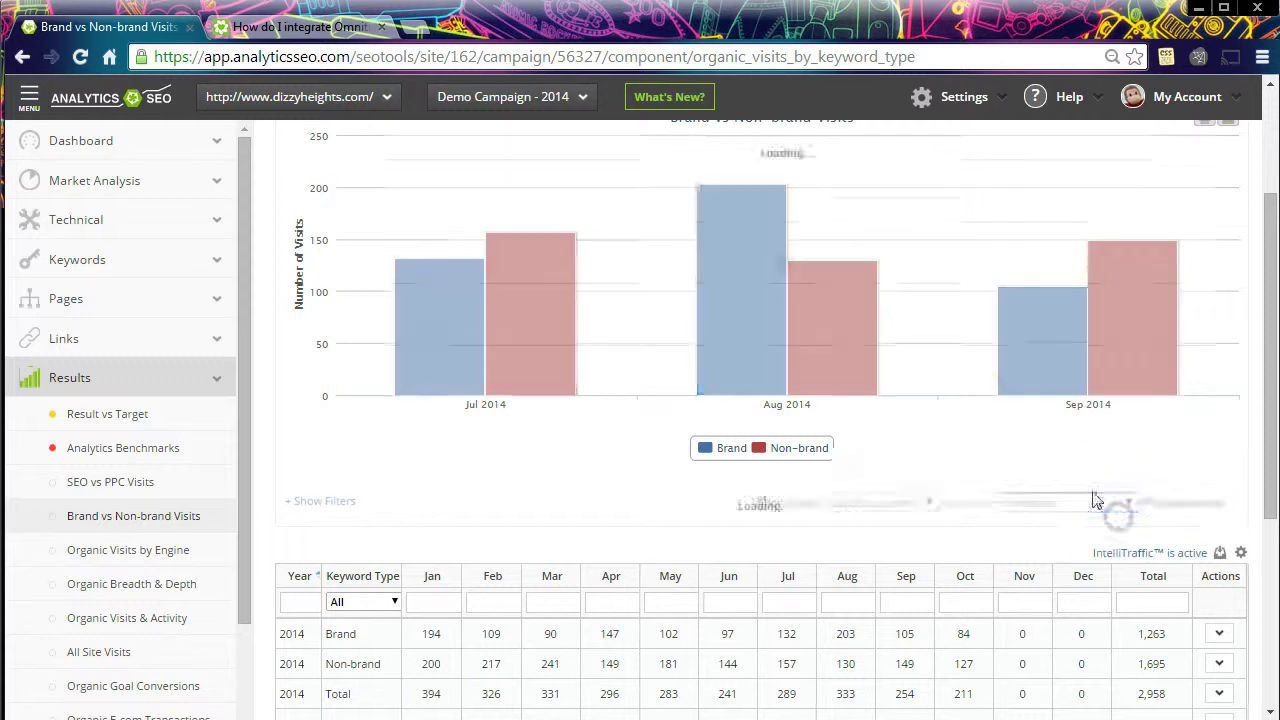
pyautogui.scroll(2, 957, 392)
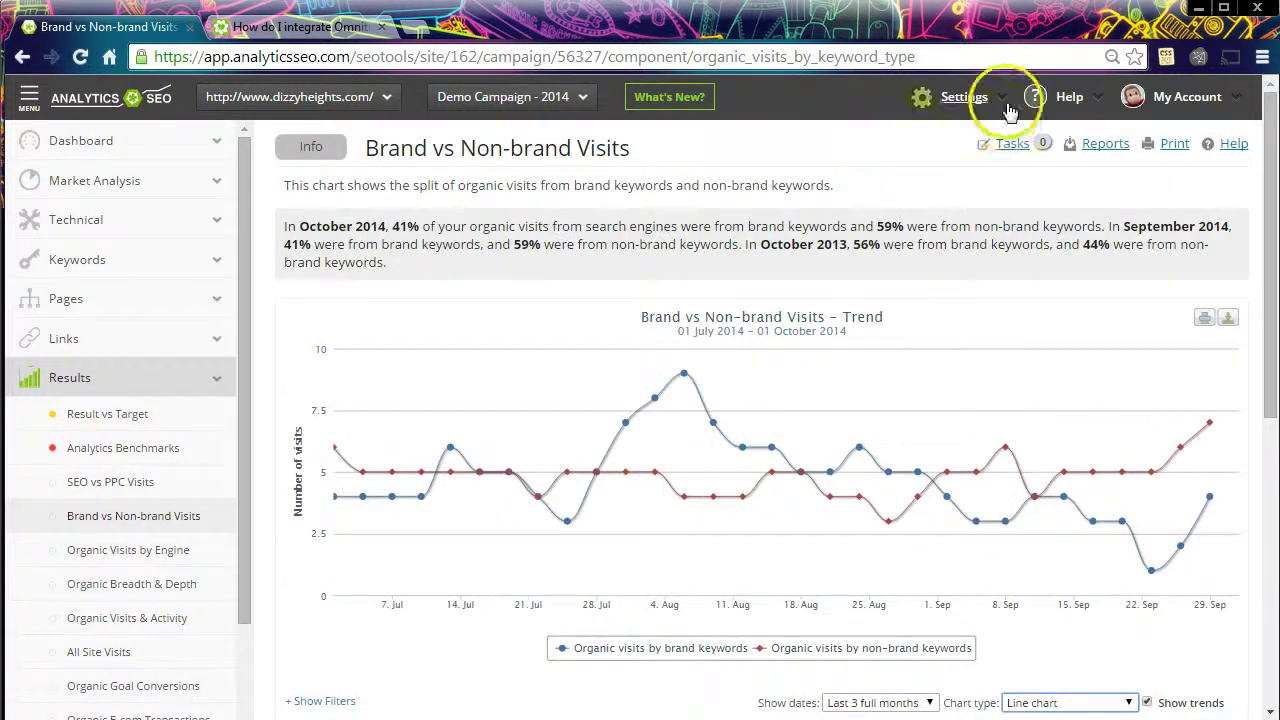
# Step: Look through the site and company settings options, and view the Brand vs Non-brand trend chart and monthly table with the navigation menu collapsed
pyautogui.click(975, 97)
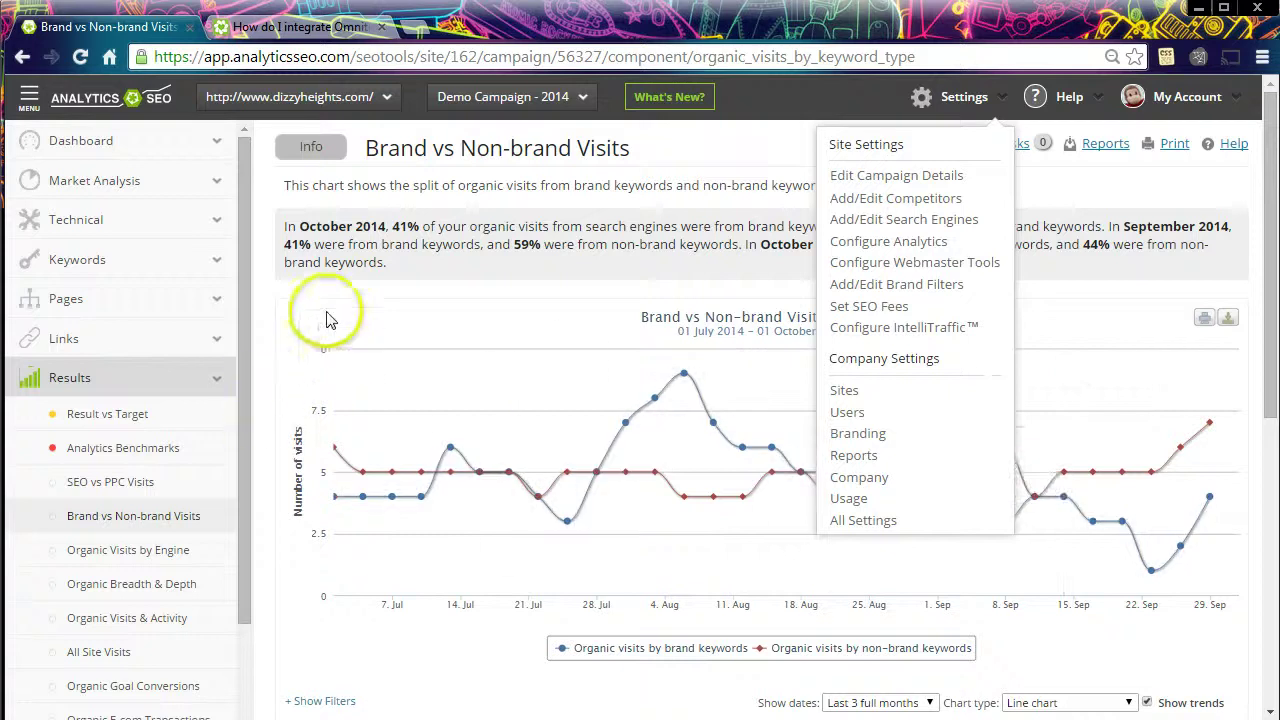
pyautogui.click(258, 313)
pyautogui.click(29, 96)
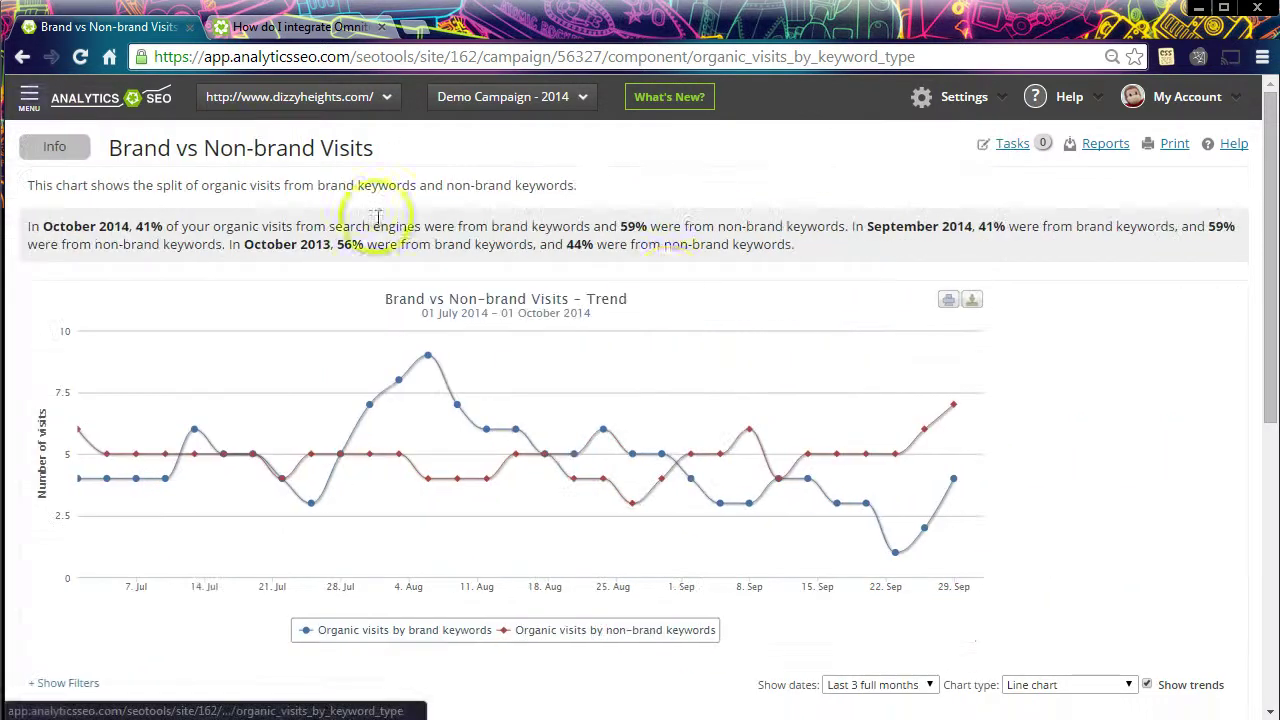
pyautogui.scroll(-3, 785, 353)
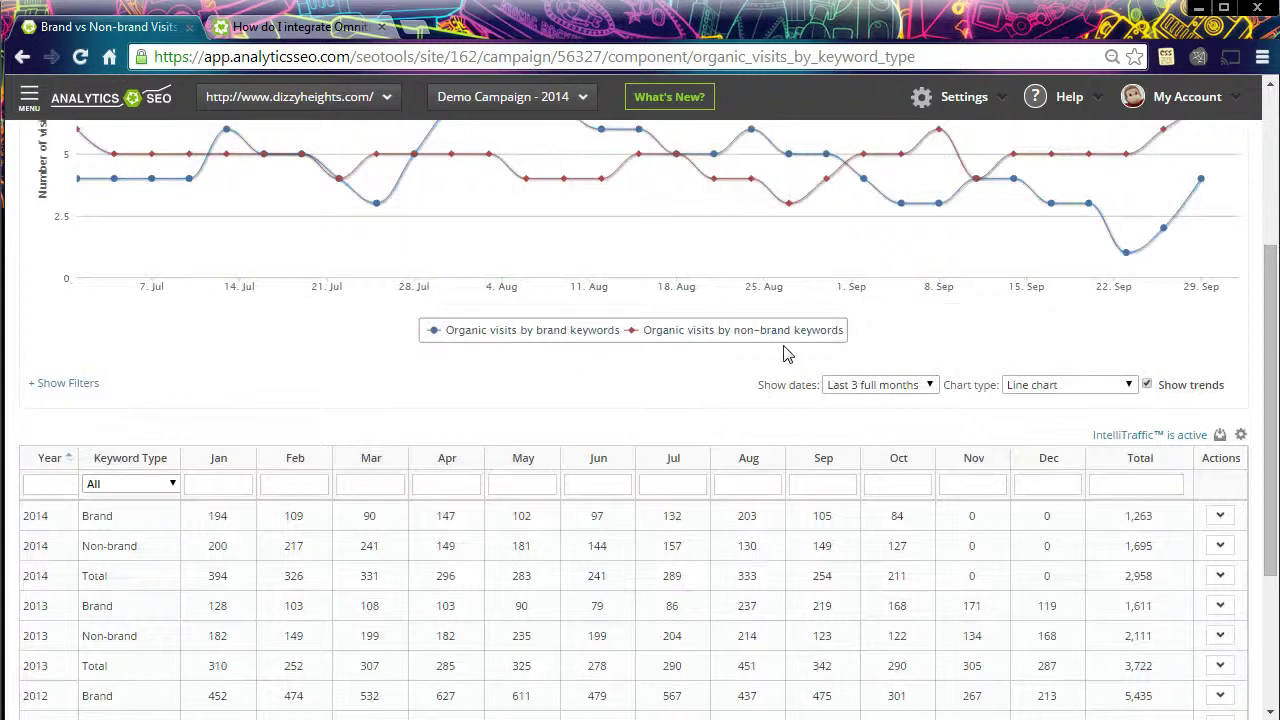
pyautogui.scroll(-3, 785, 353)
# Step: Open the Organic Visits by Engine report with the navigation menu collapsed and highlight the 2014 Google row in its table
pyautogui.click(1171, 684)
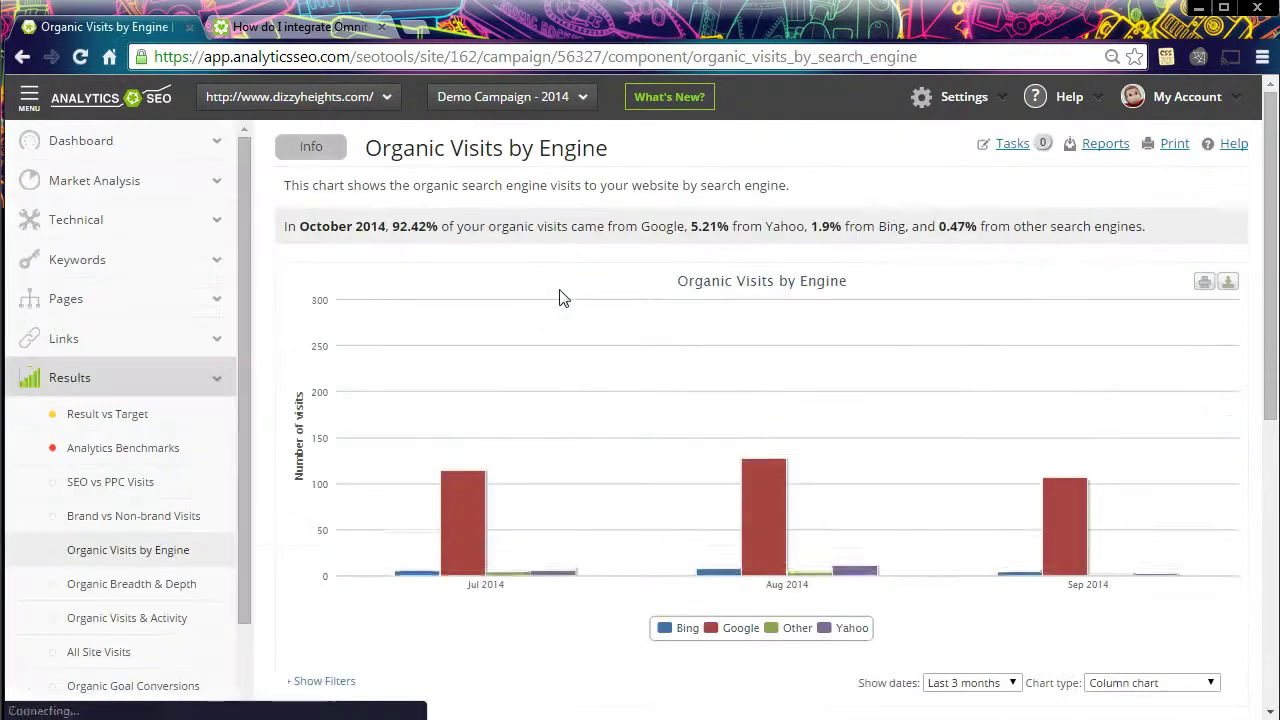
pyautogui.click(29, 96)
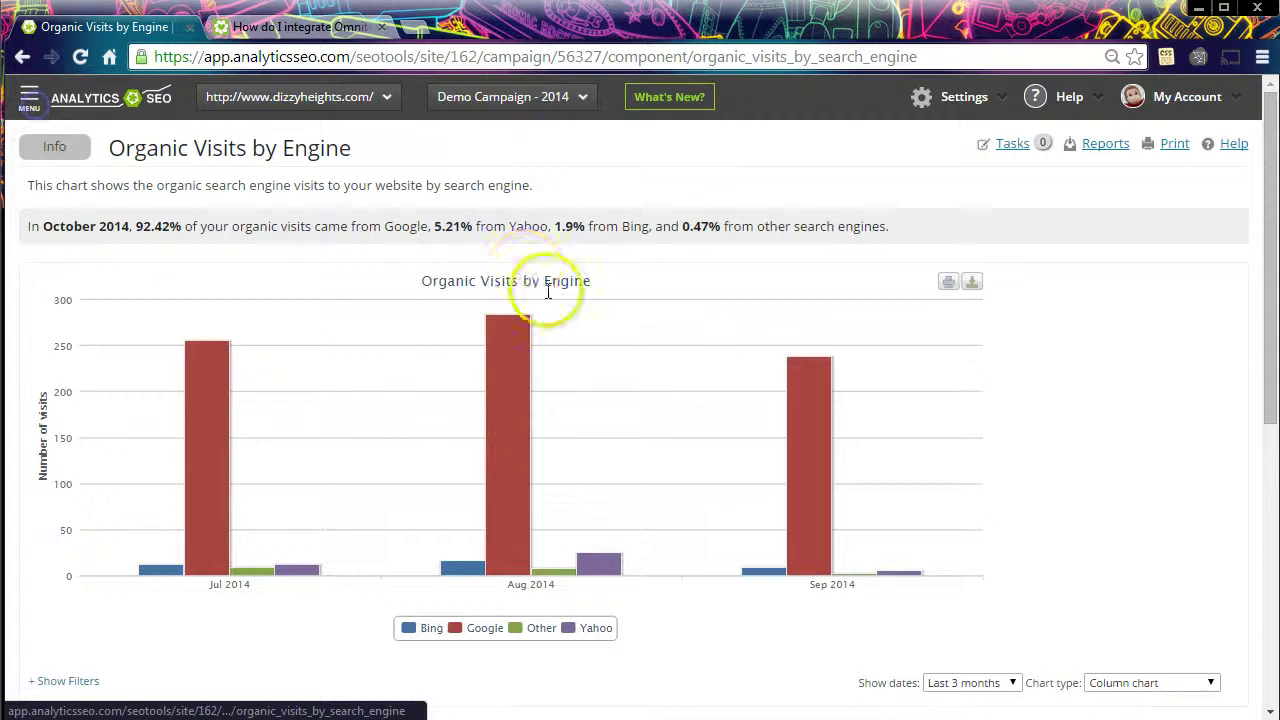
pyautogui.scroll(-4, 545, 290)
pyautogui.click(385, 450)
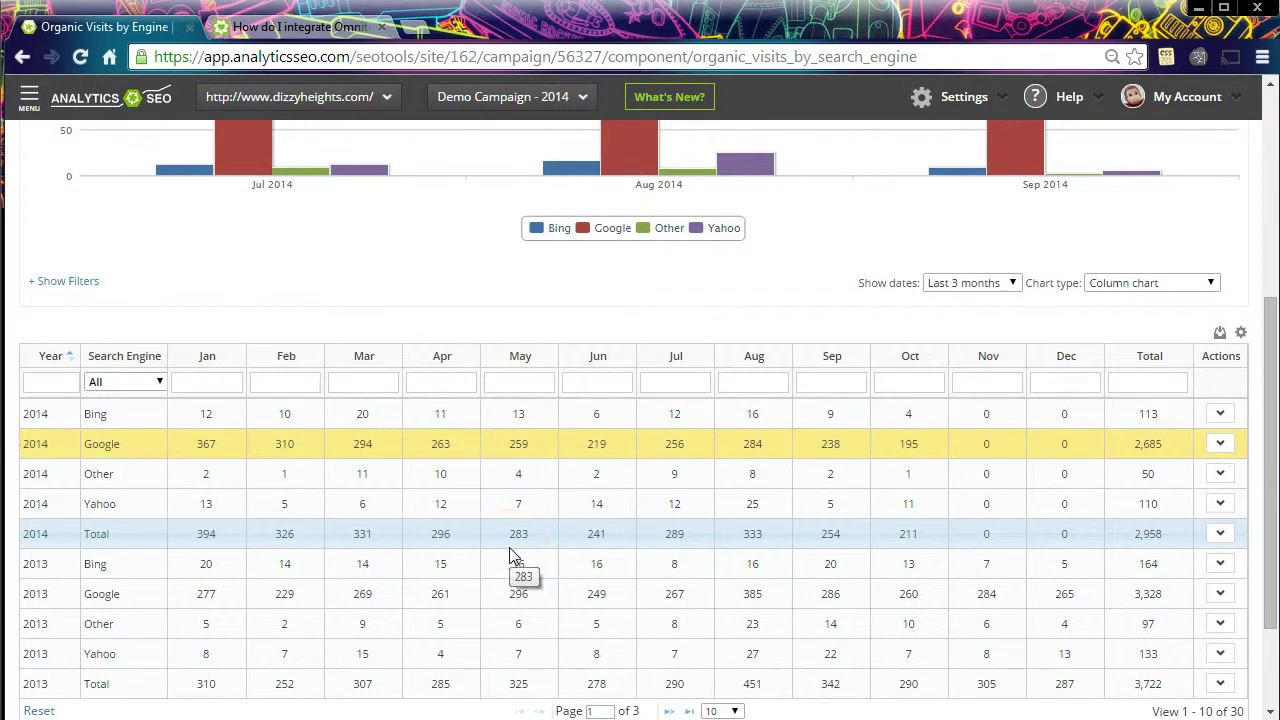
pyautogui.scroll(-3, 510, 555)
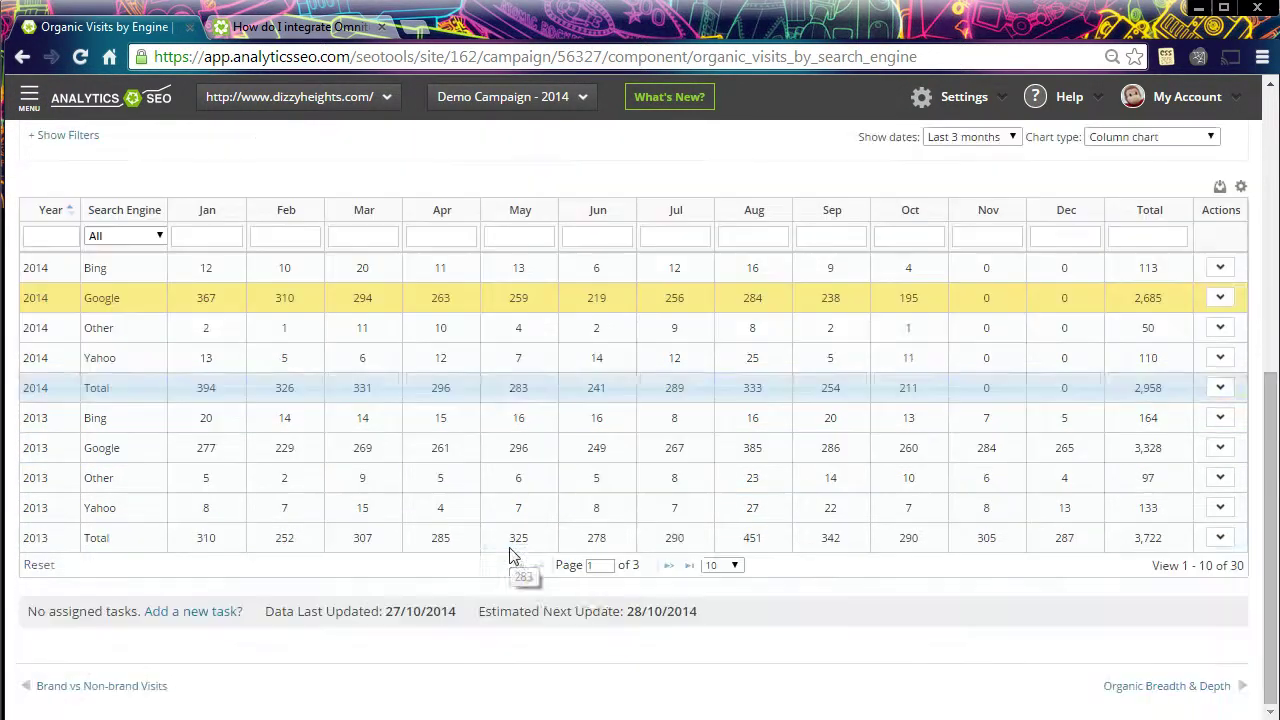
# Step: Open the Organic Breadth & Depth report and toggle the Indexed pages series off and on in its trend chart
pyautogui.click(1157, 687)
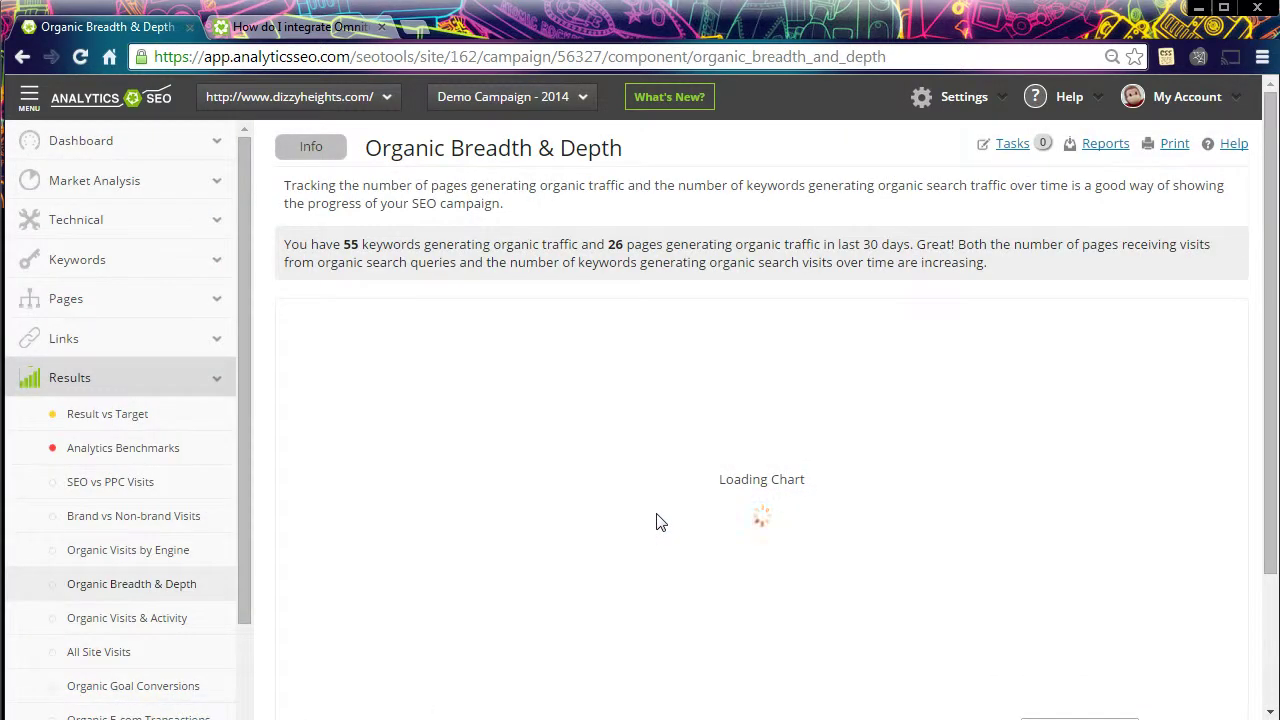
pyautogui.scroll(-3, 677, 420)
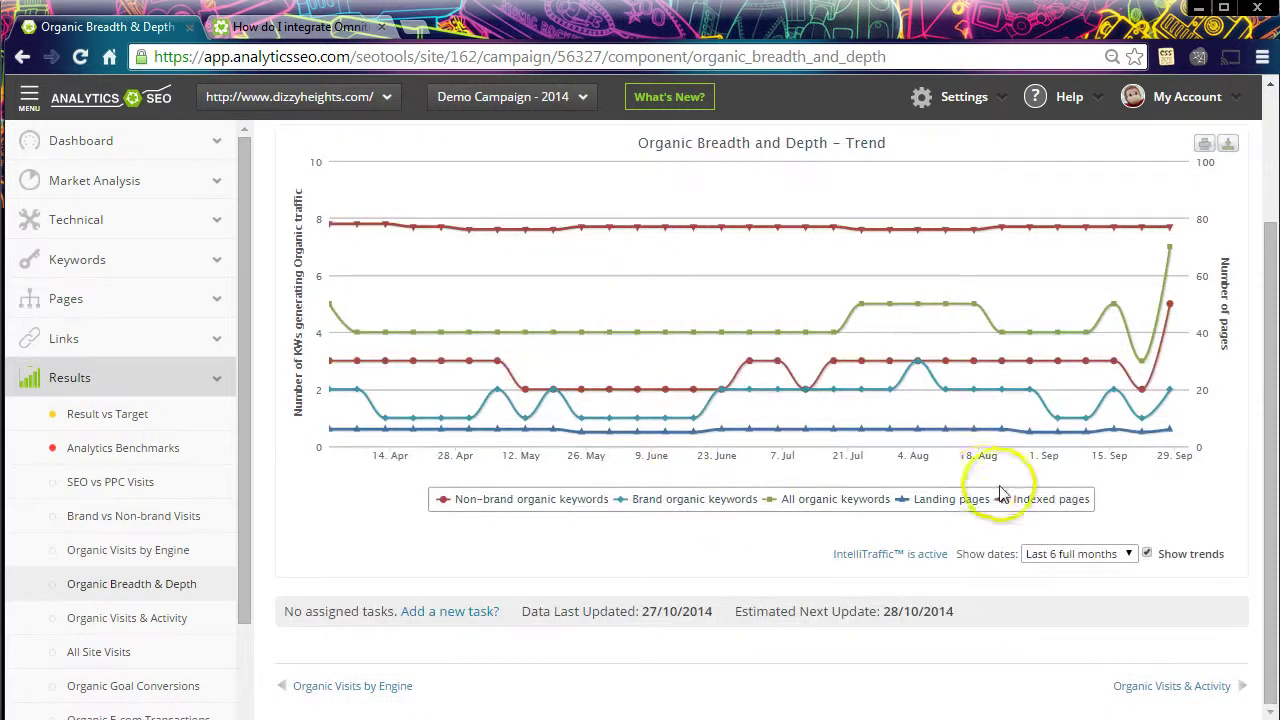
pyautogui.click(1039, 505)
pyautogui.click(1039, 505)
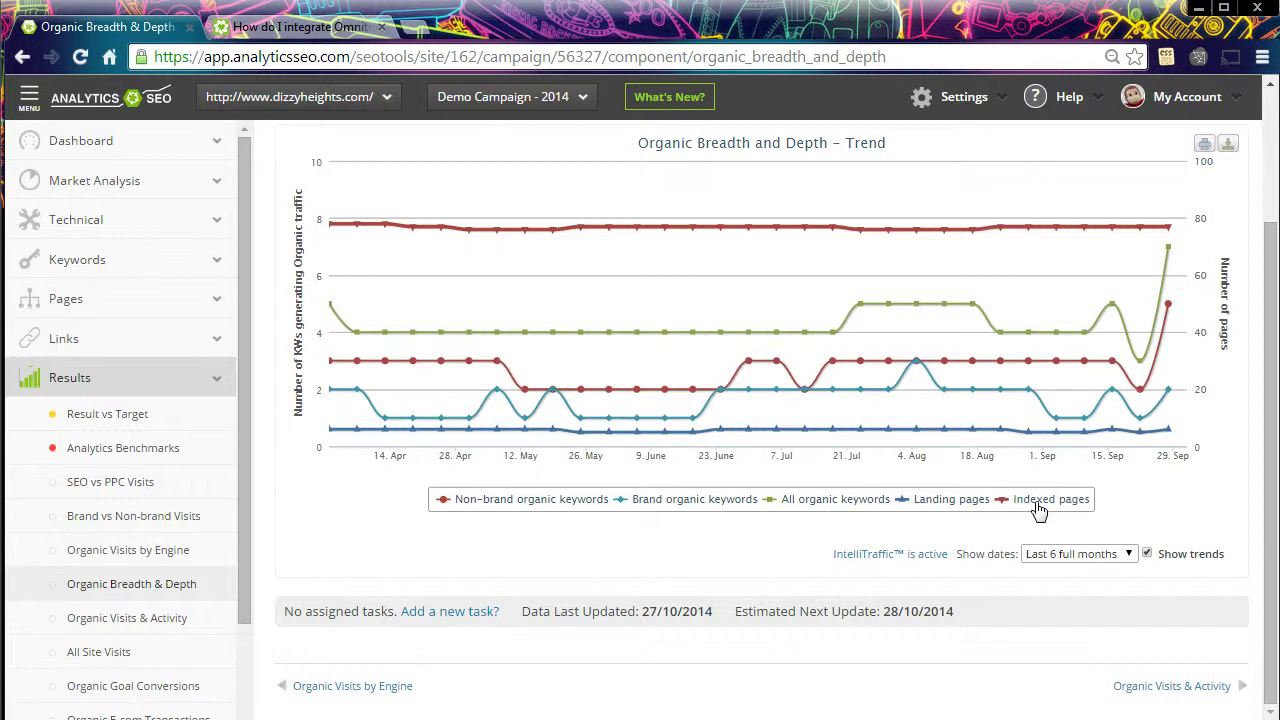
# Step: Open the Organic Visits & Activity report and limit its chart to the last 3 full months
pyautogui.click(1170, 686)
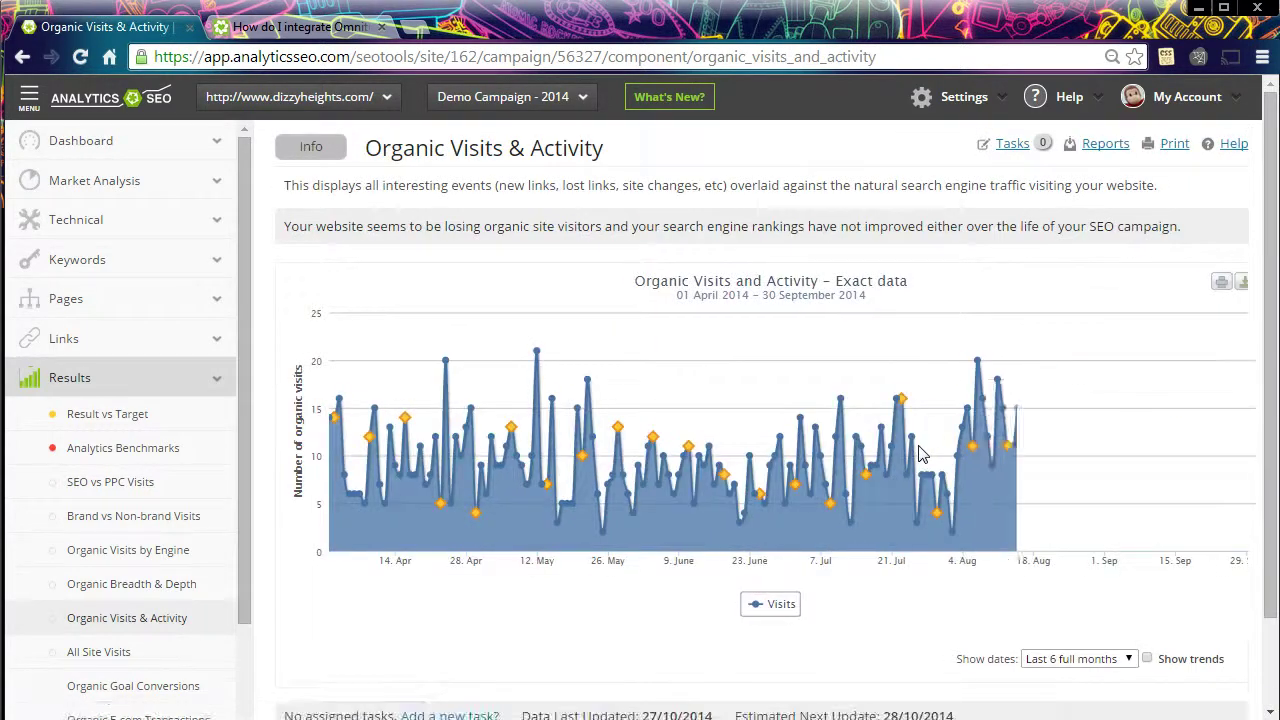
pyautogui.click(1075, 659)
pyautogui.click(1063, 703)
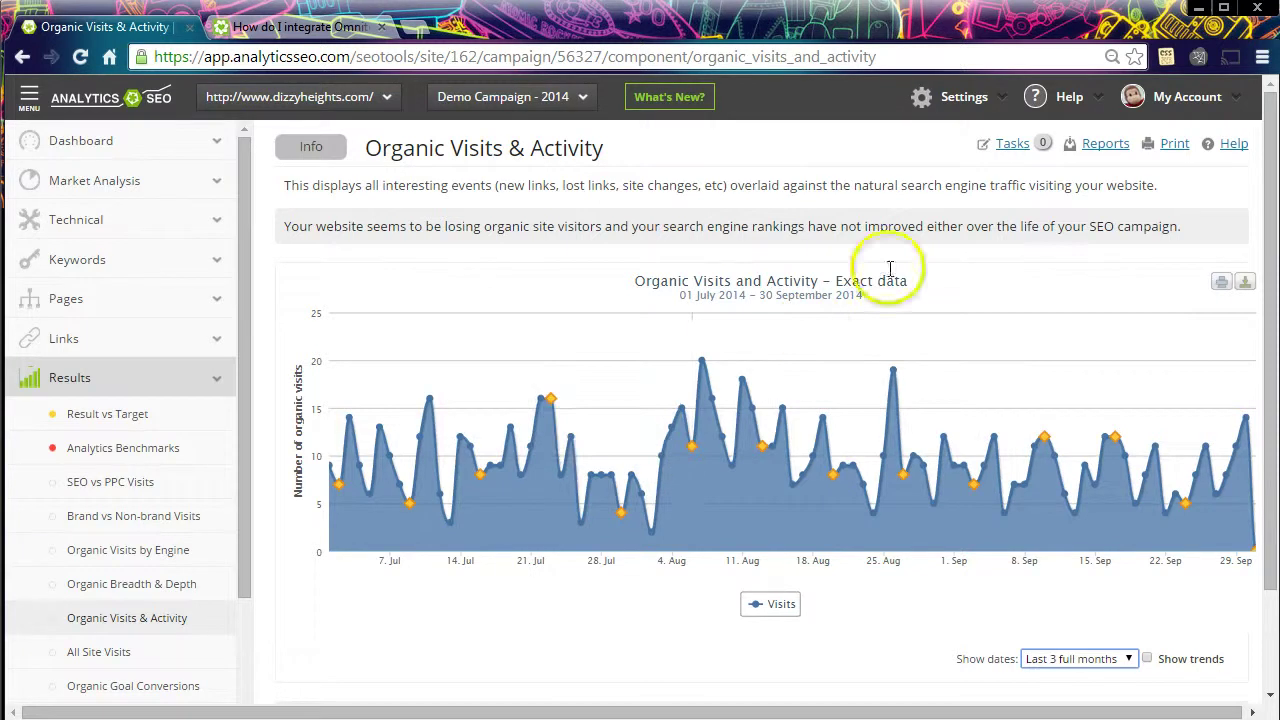
# Step: Export the Organic Visits & Activity report for Demo Campaign - 2014 in XLS format and download the generated file
pyautogui.click(1092, 143)
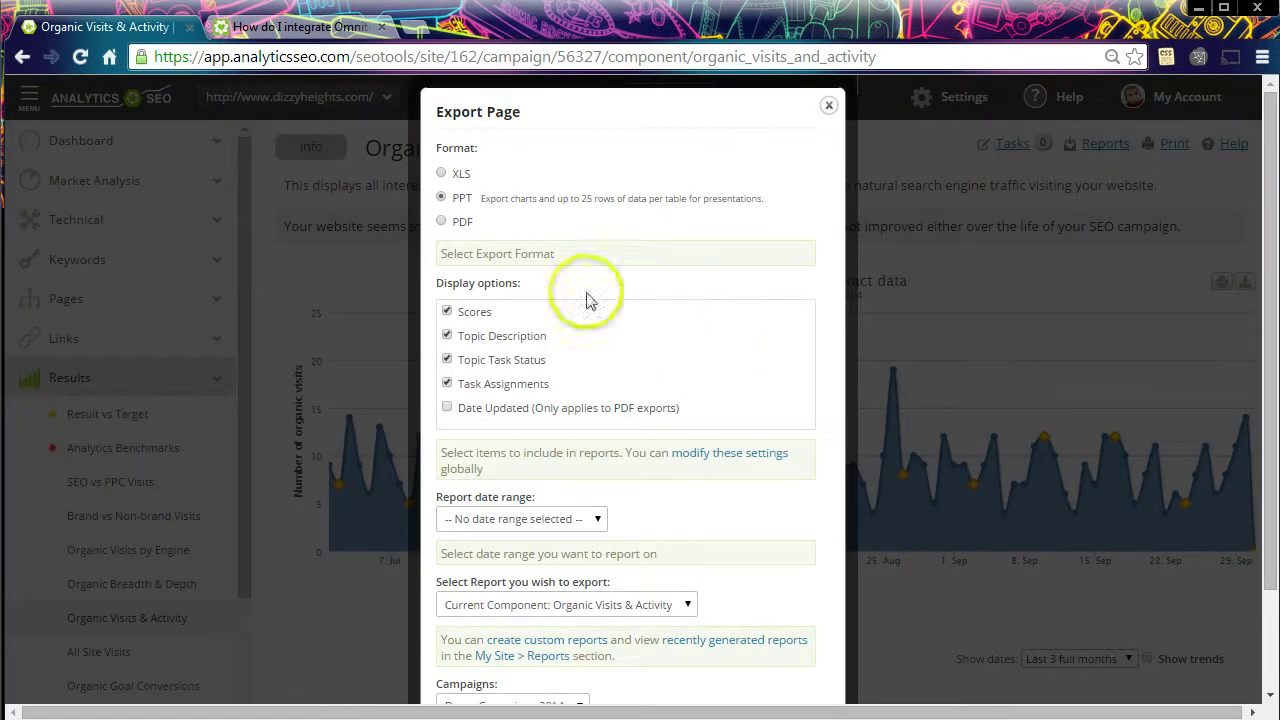
pyautogui.click(457, 175)
pyautogui.scroll(-3, 544, 615)
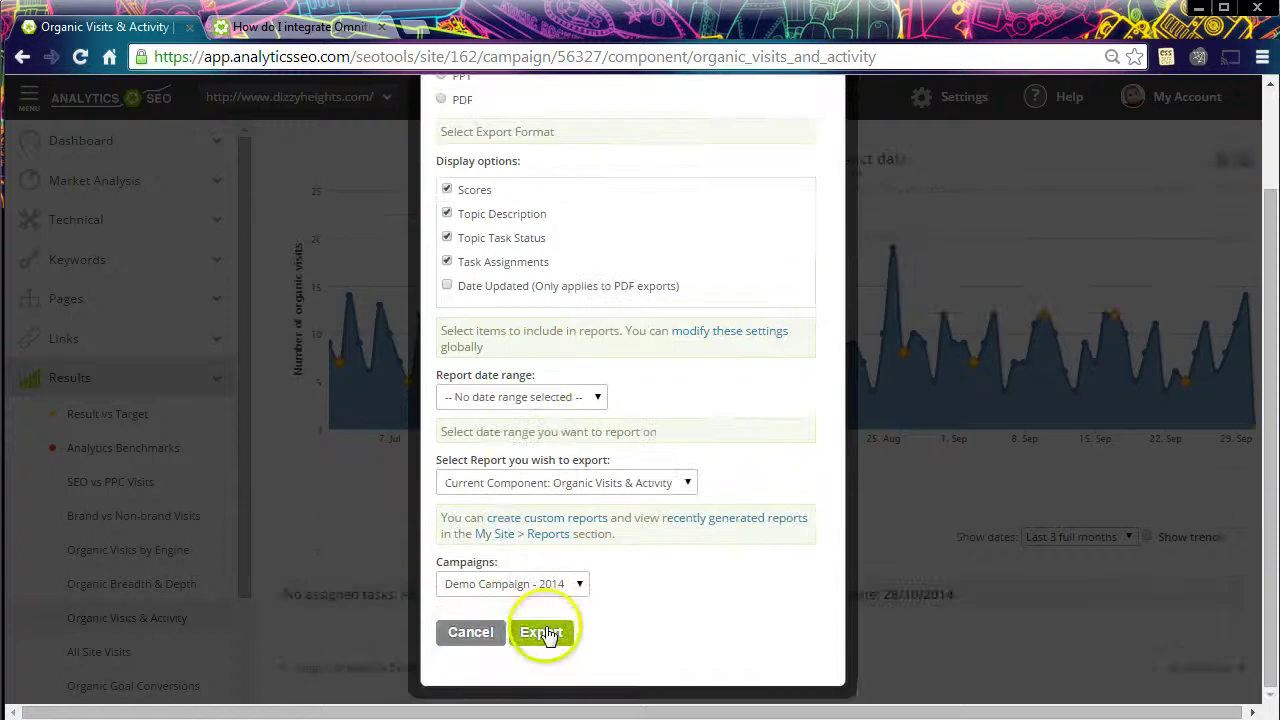
pyautogui.click(541, 632)
pyautogui.click(634, 430)
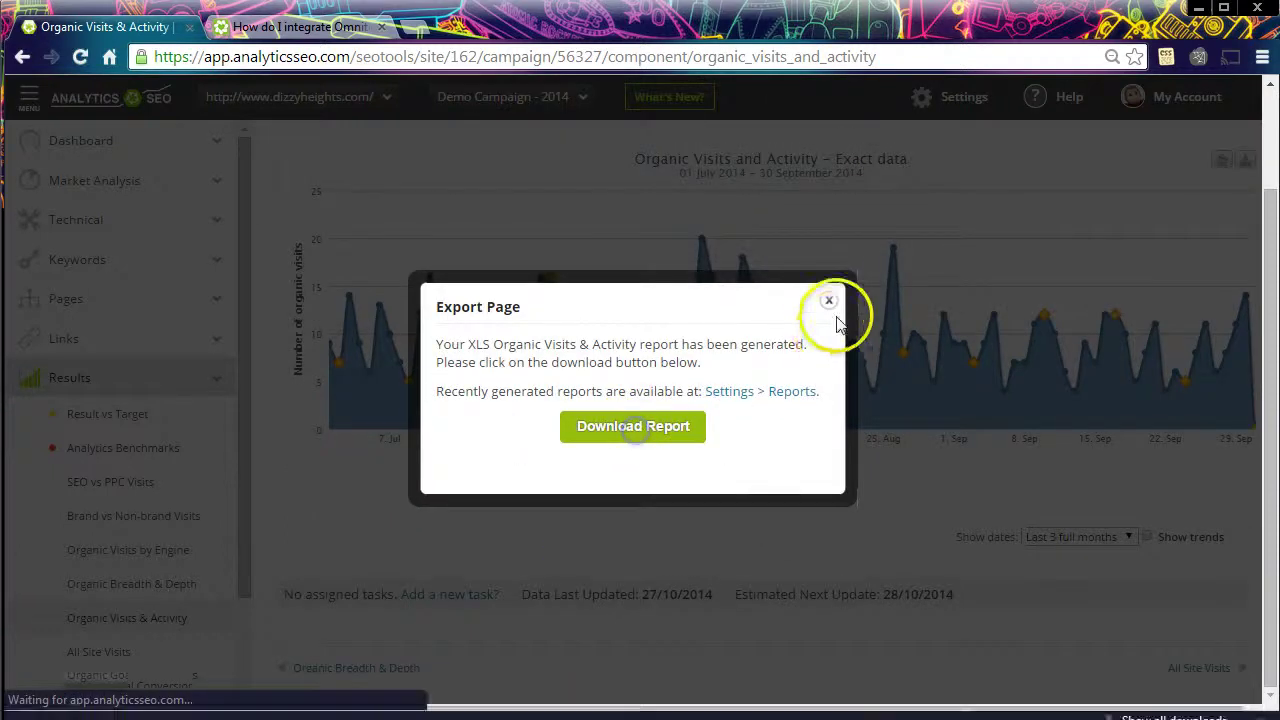
pyautogui.click(829, 280)
pyautogui.scroll(3, 150, 630)
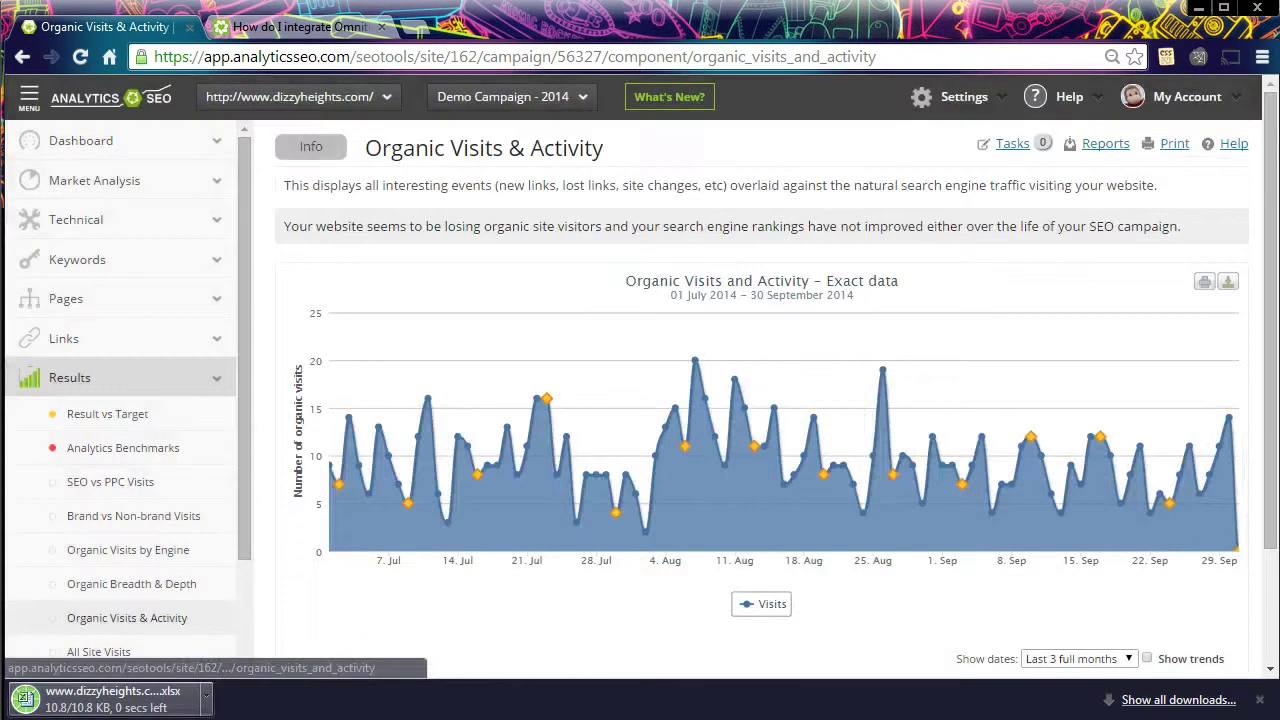
# Step: Open the downloaded report in Excel, examine the dates and visits on its organic_visits_and_activity sheet, and return to the browser
pyautogui.click(130, 703)
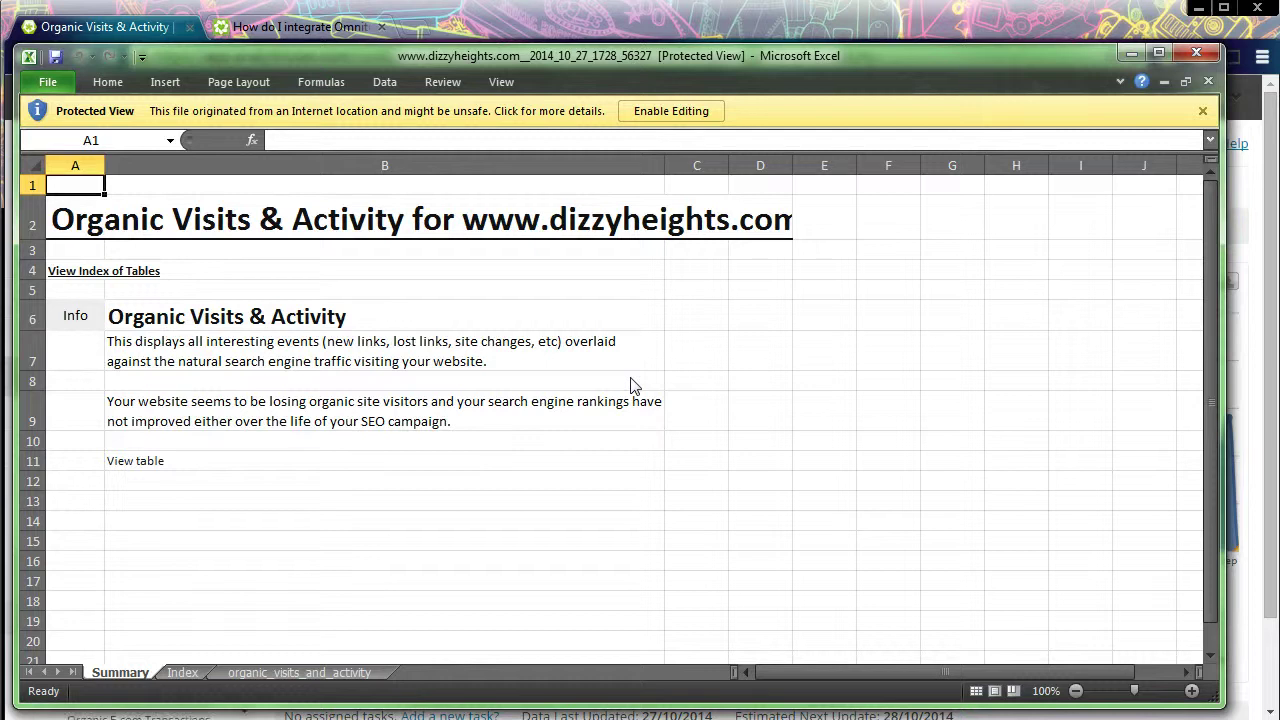
pyautogui.click(265, 670)
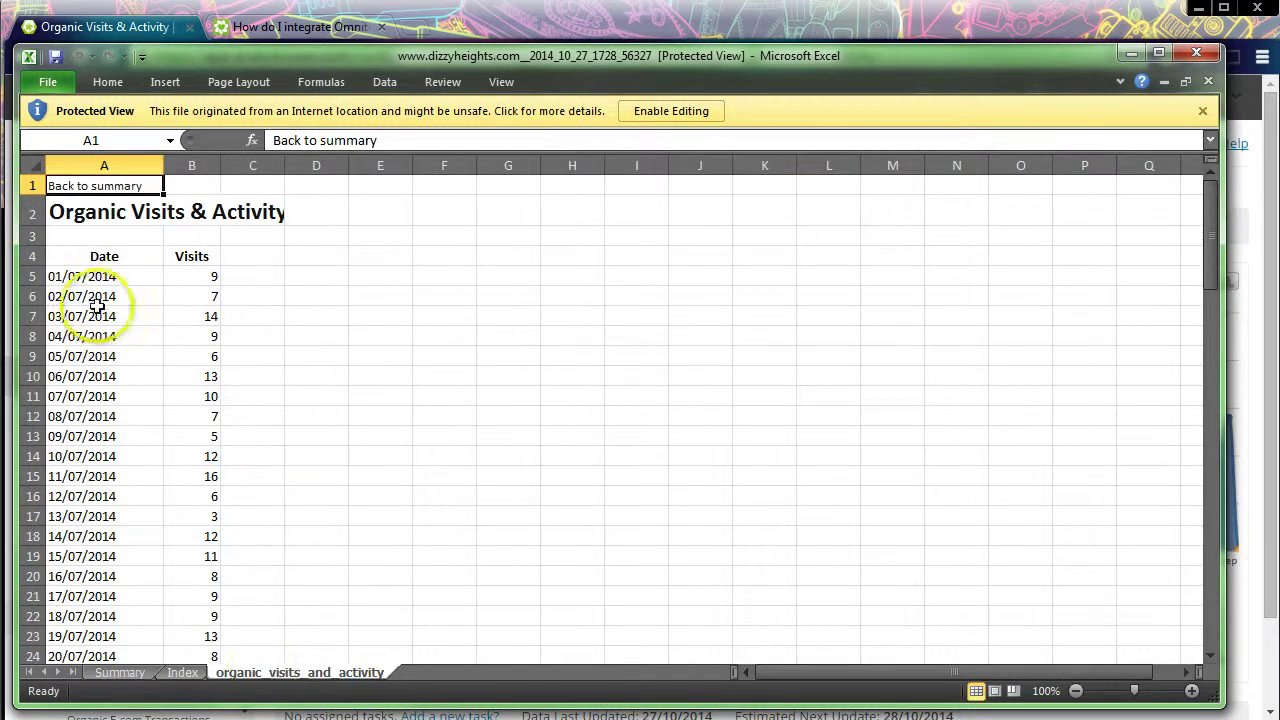
pyautogui.click(1131, 52)
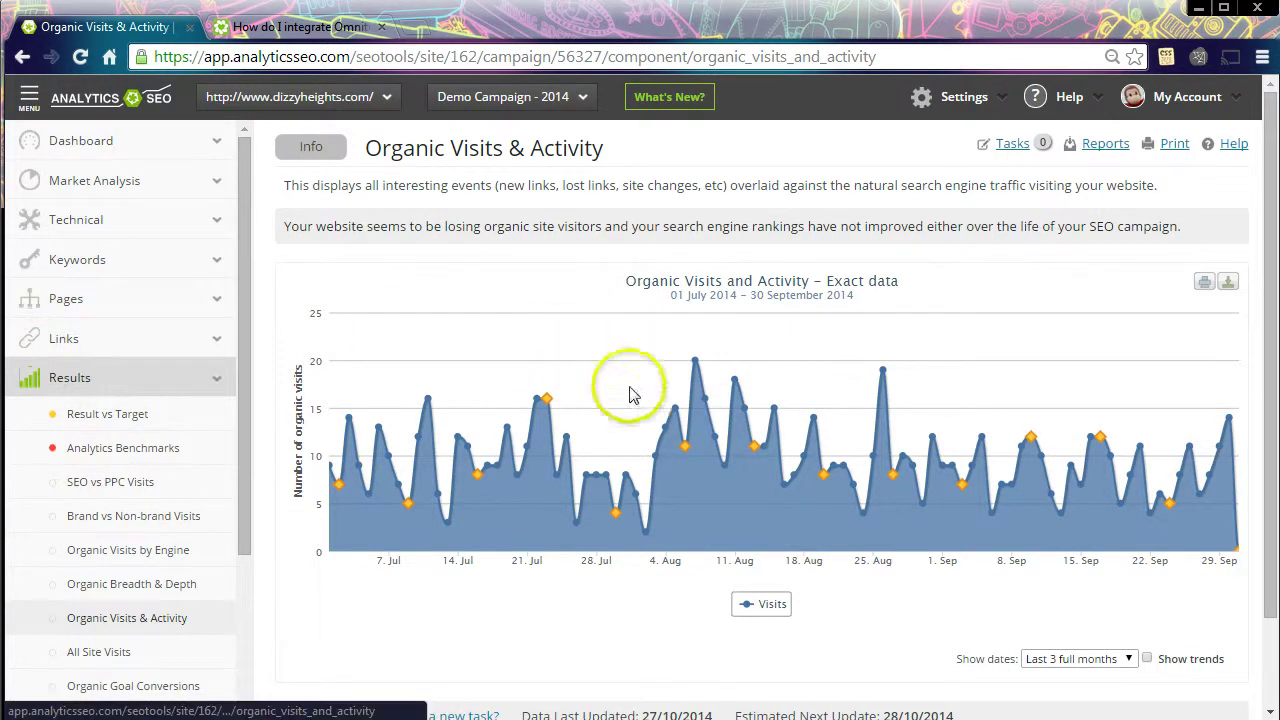
# Step: Open the All Site Visits report, switch its chart type to Column chart and view the monthly visits by medium
pyautogui.scroll(-1, 1262, 663)
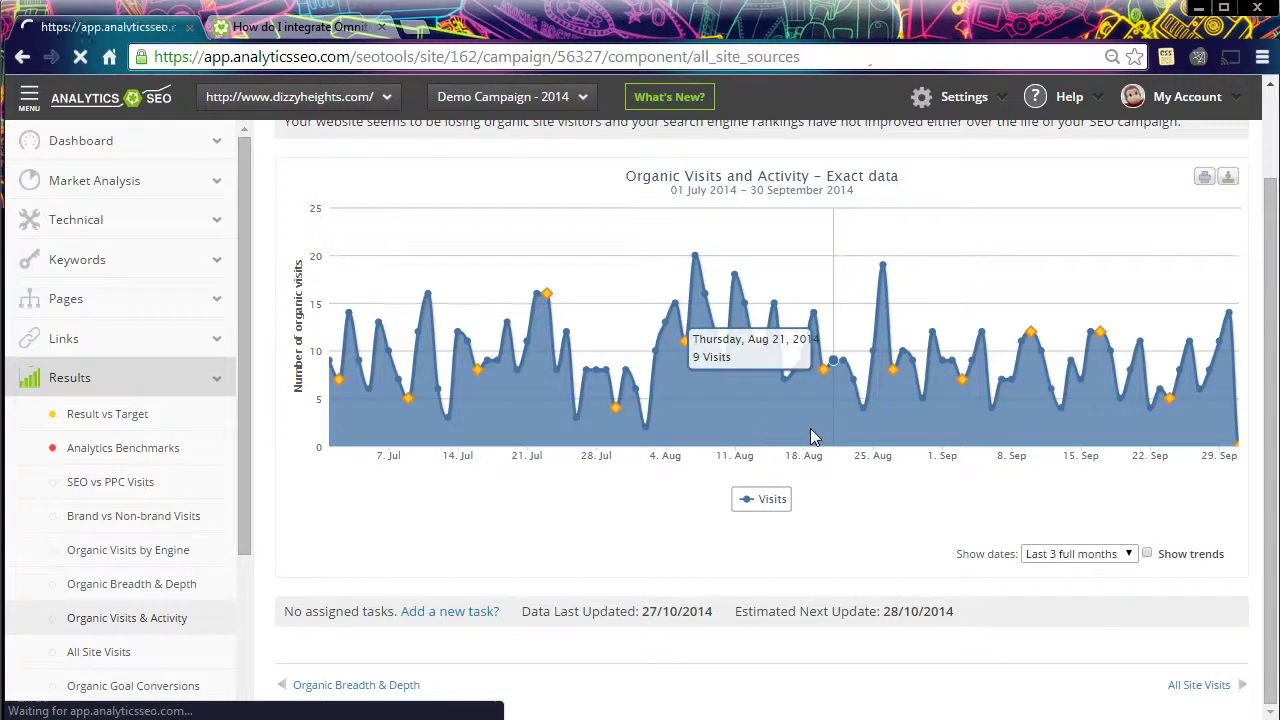
pyautogui.scroll(-2, 920, 337)
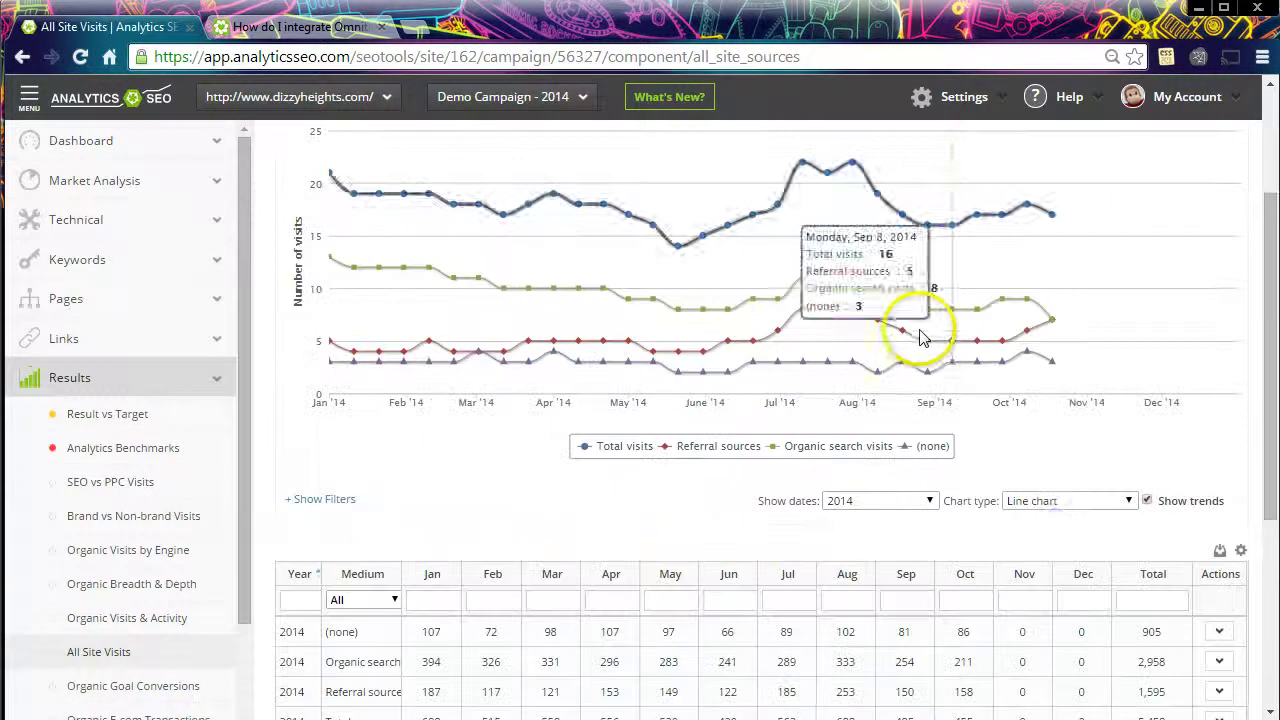
pyautogui.click(1066, 500)
pyautogui.click(1062, 536)
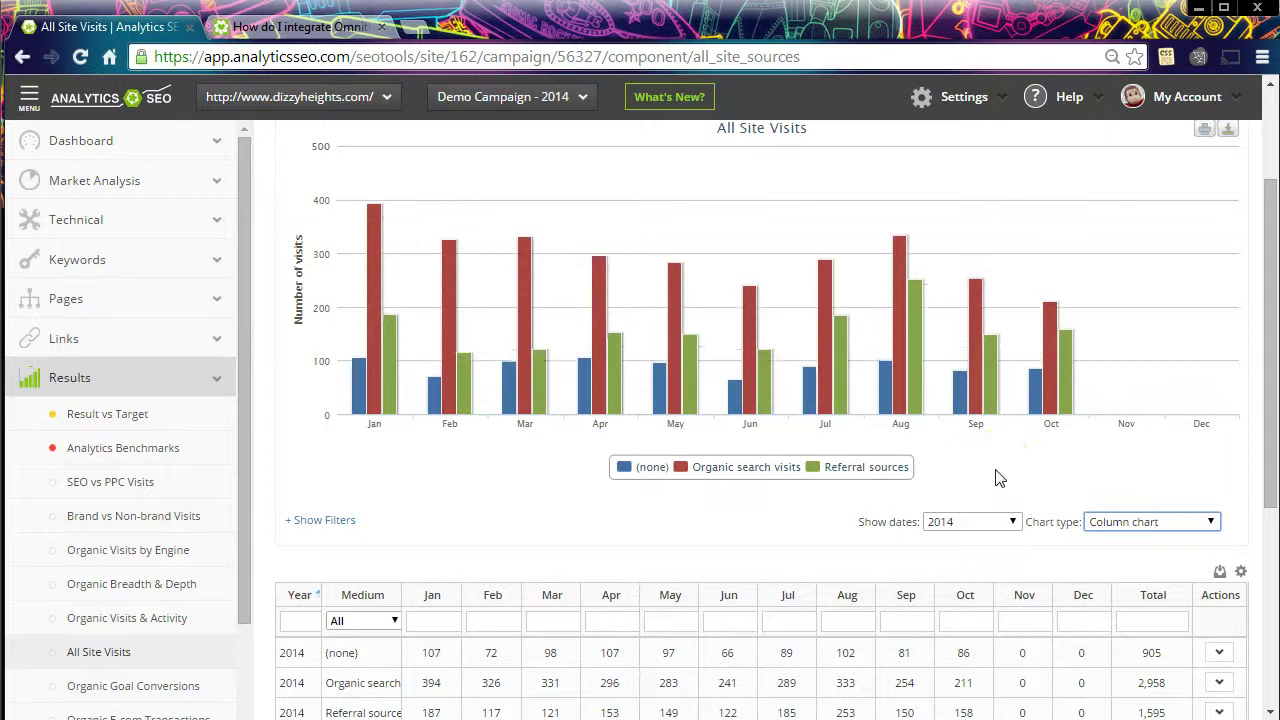
pyautogui.scroll(-4, 1000, 414)
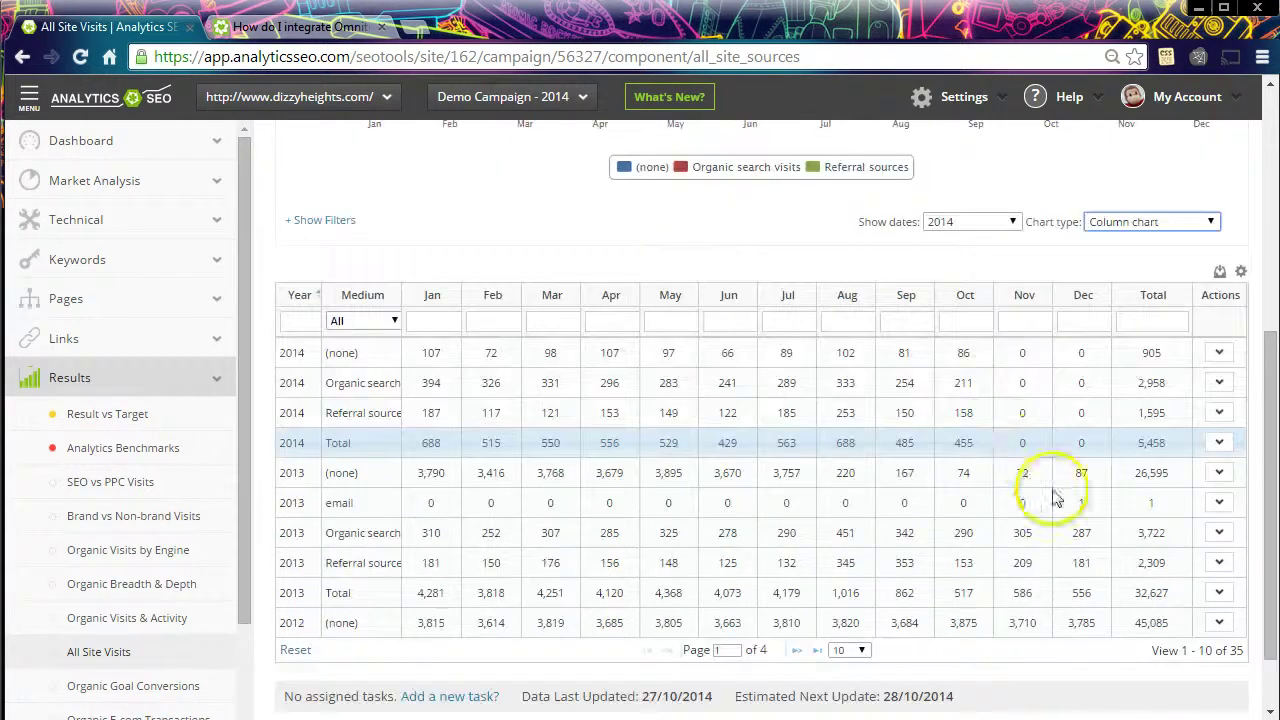
# Step: Open the Organic Goal Conversions report and view its 2013 column chart and monthly goals table with the navigation menu collapsed
pyautogui.click(1200, 686)
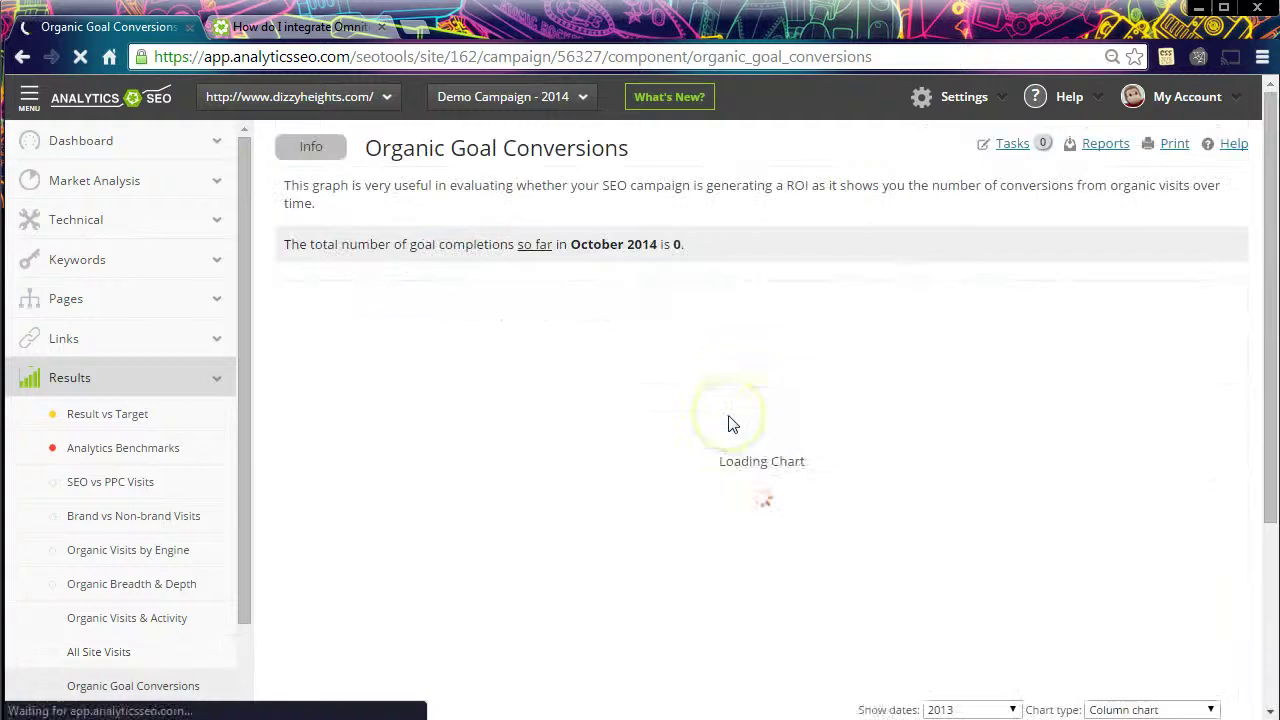
pyautogui.scroll(-5, 729, 424)
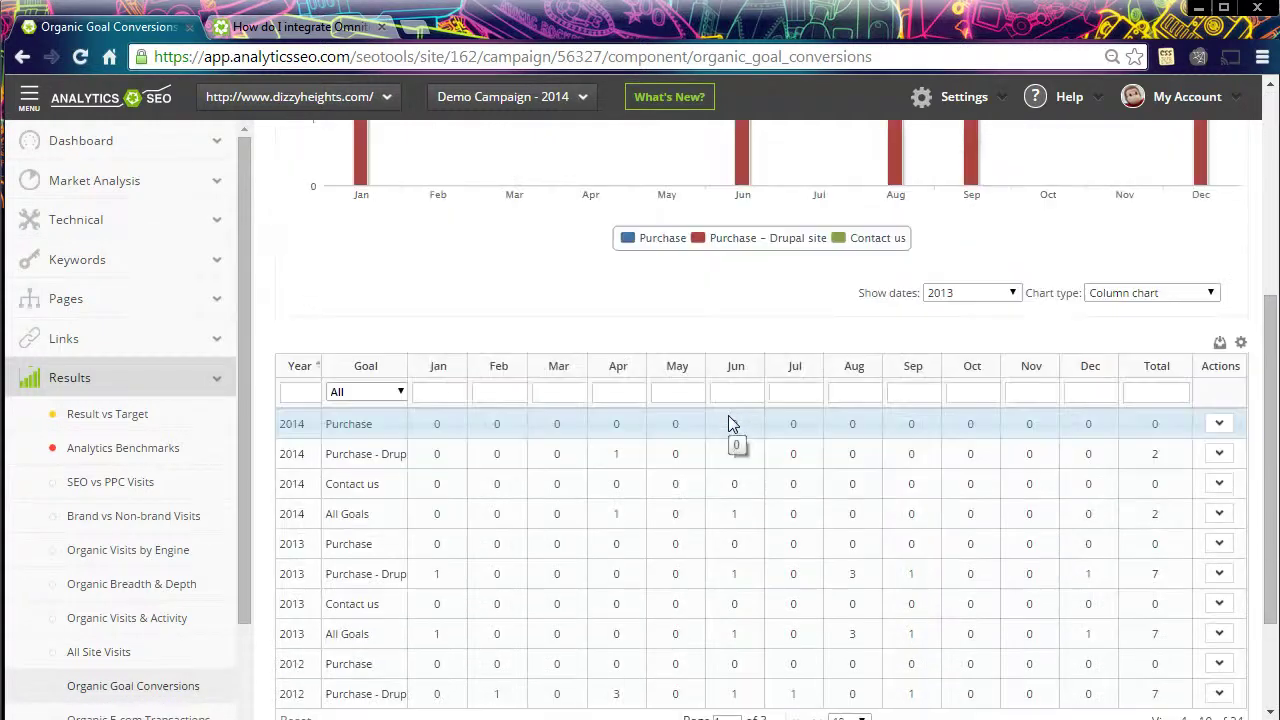
pyautogui.click(32, 100)
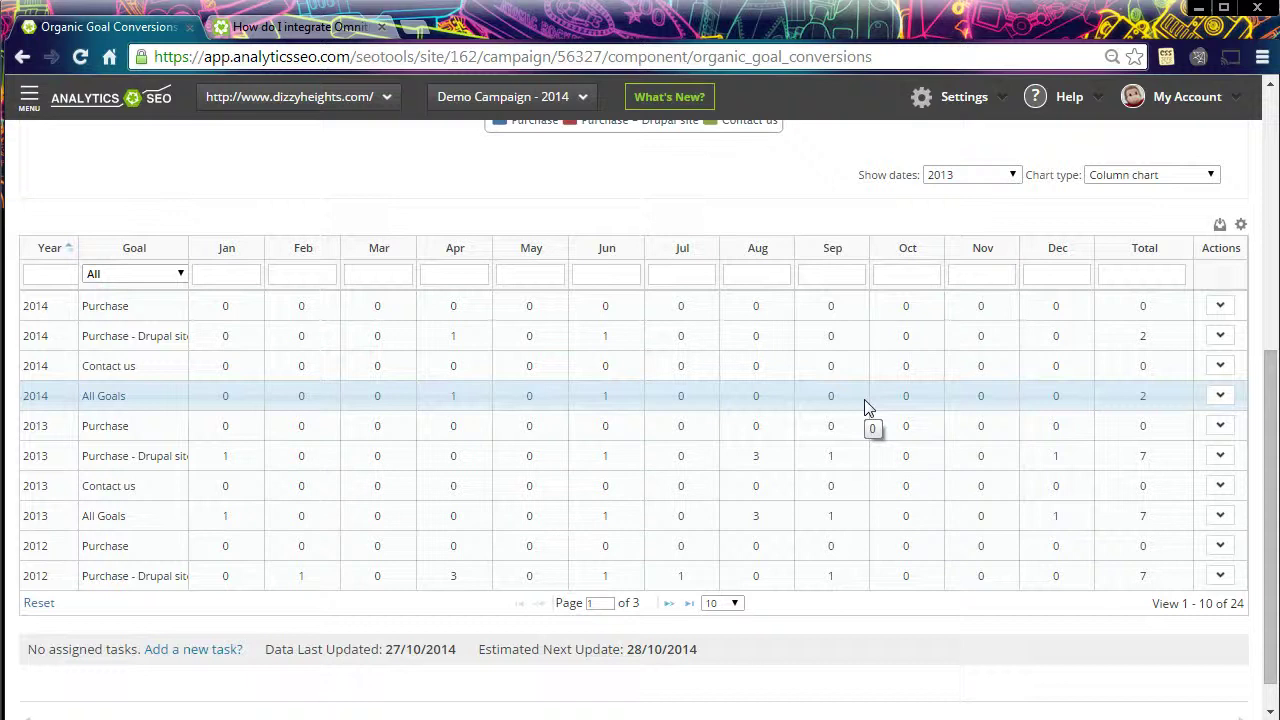
pyautogui.scroll(3, 866, 407)
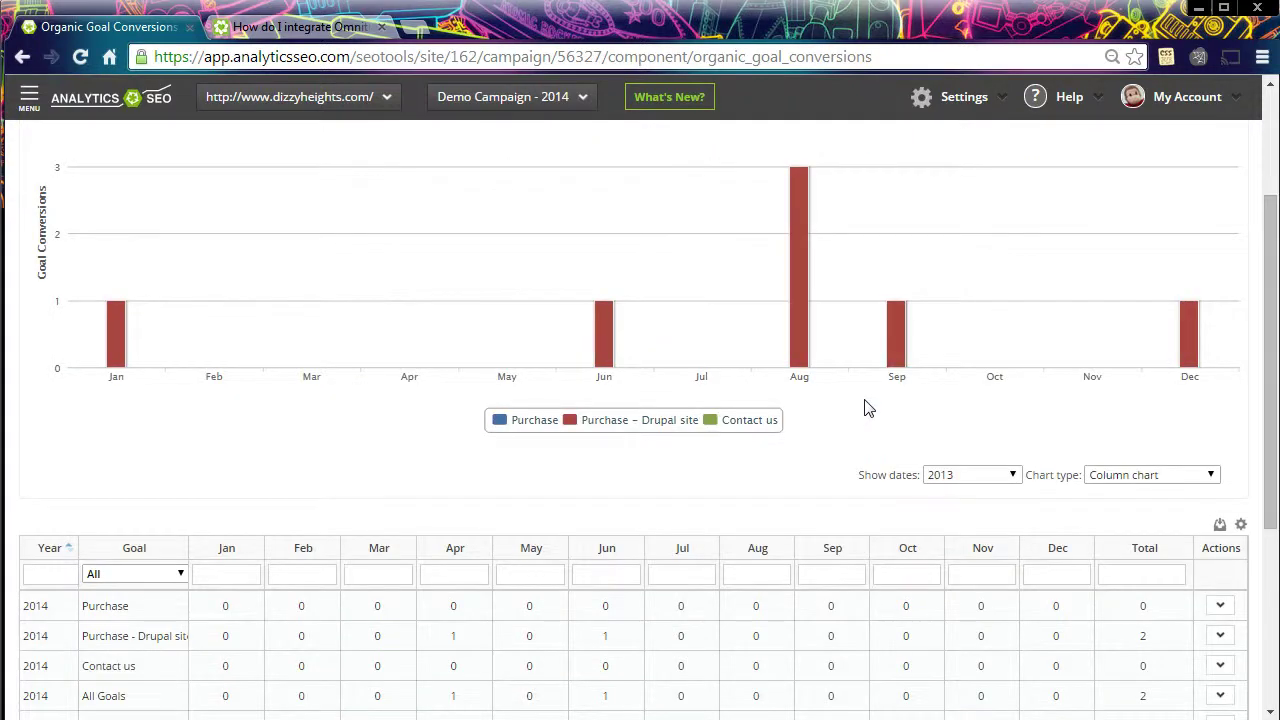
pyautogui.scroll(-4, 862, 440)
# Step: Open the Organic E-commerce Transactions report and examine the monthly revenue and transactions table
pyautogui.click(1130, 683)
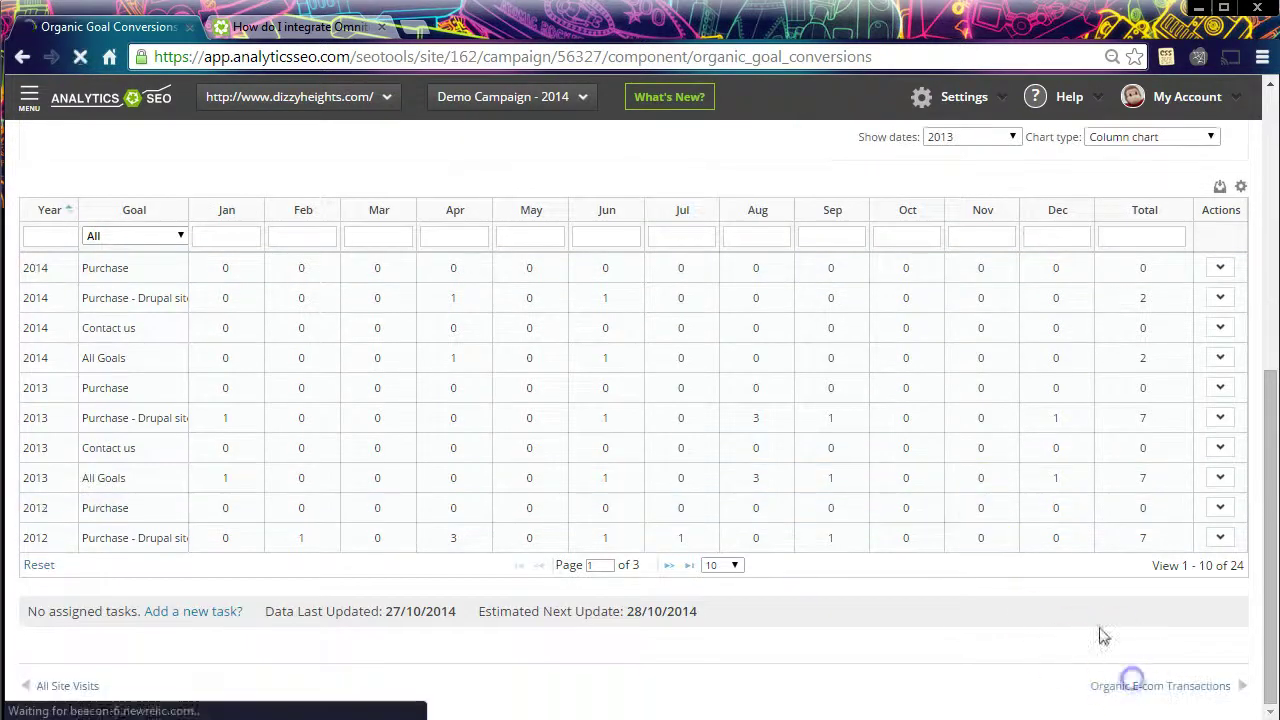
pyautogui.click(897, 403)
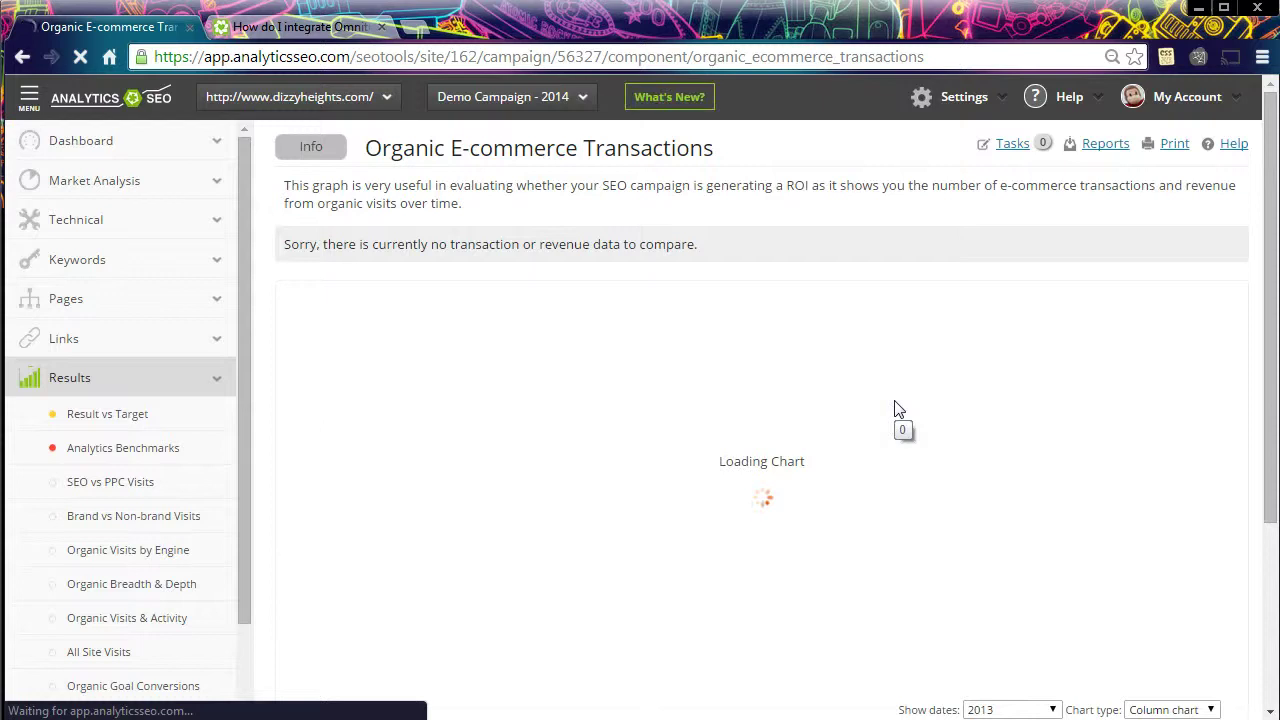
pyautogui.scroll(-5, 636, 368)
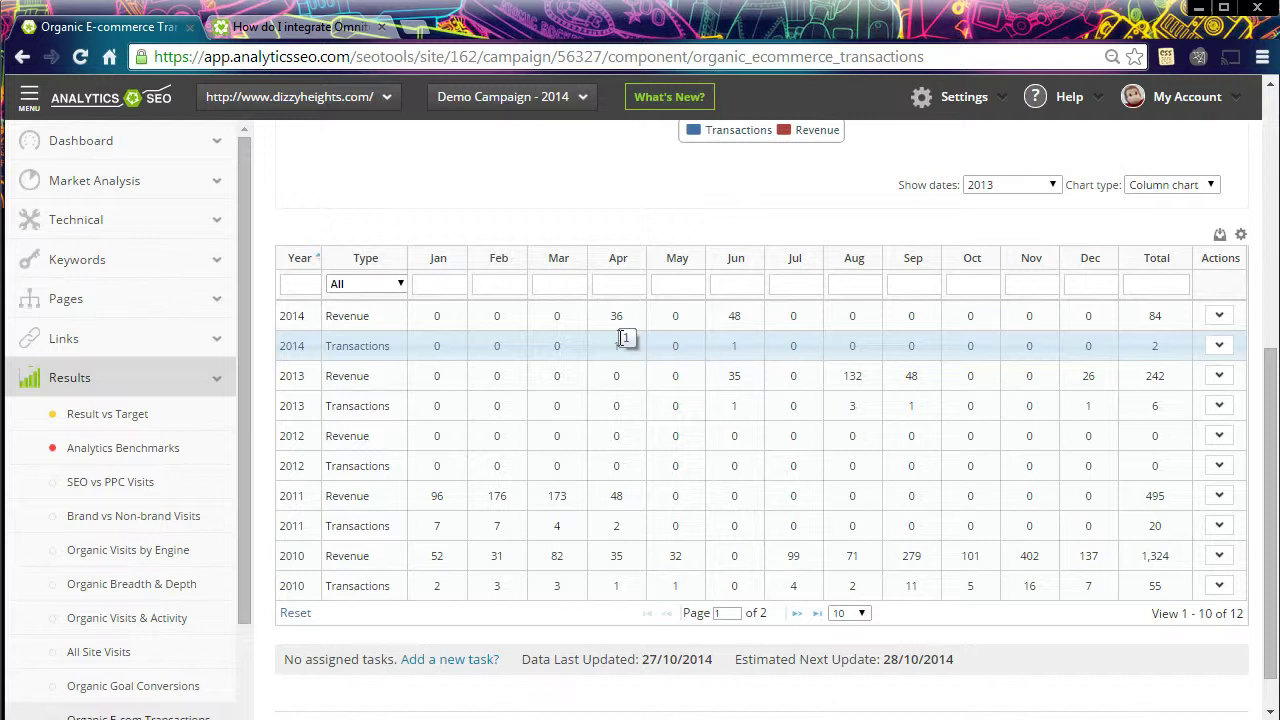
# Step: Finish viewing the e-commerce transactions table and open the Monthly Organic Conversions report
pyautogui.scroll(-1, 622, 338)
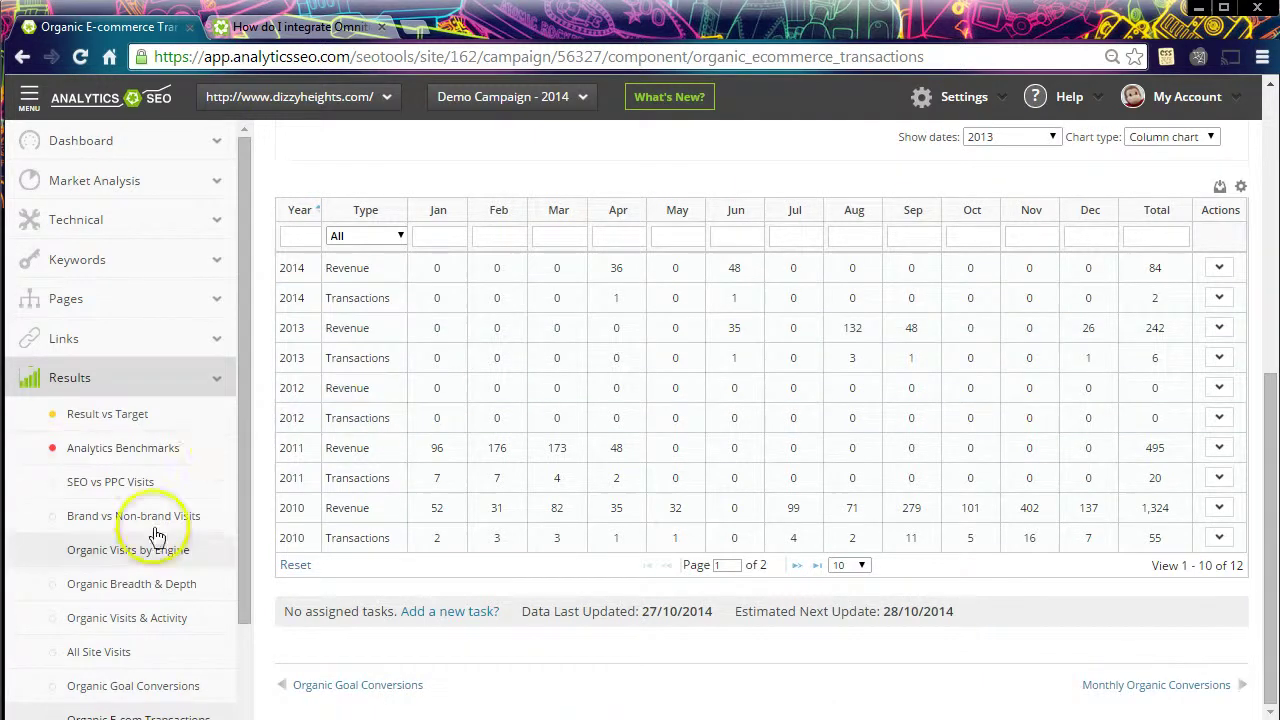
pyautogui.scroll(-3, 170, 515)
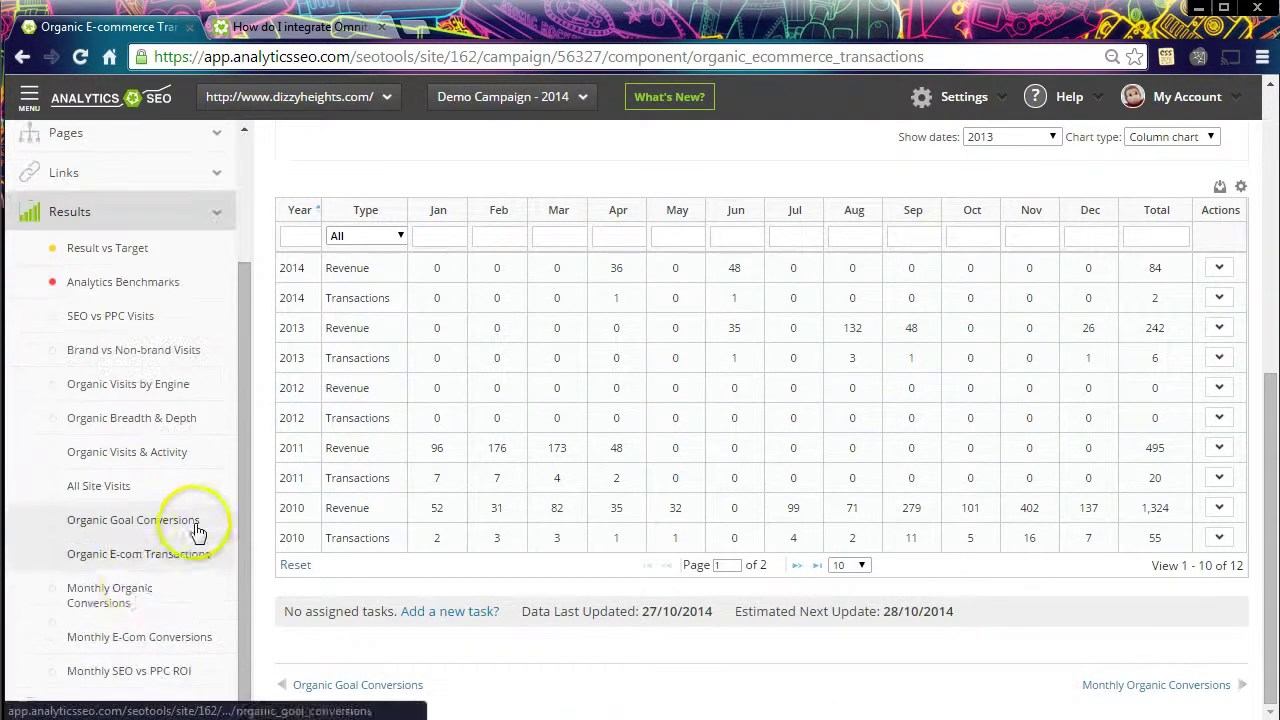
pyautogui.click(101, 600)
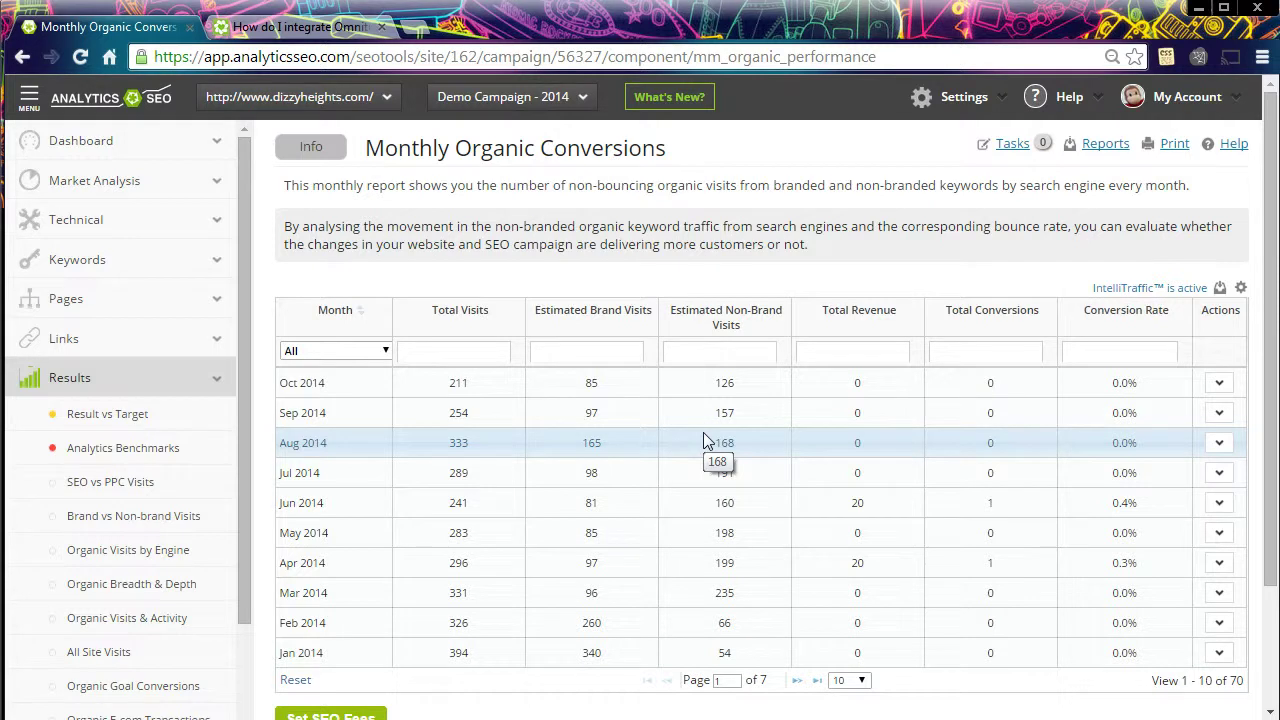
# Step: Review the Monthly Organic Conversions table and continue to the Monthly E-Commerce Conversions report to examine its monthly figures
pyautogui.scroll(-3, 705, 437)
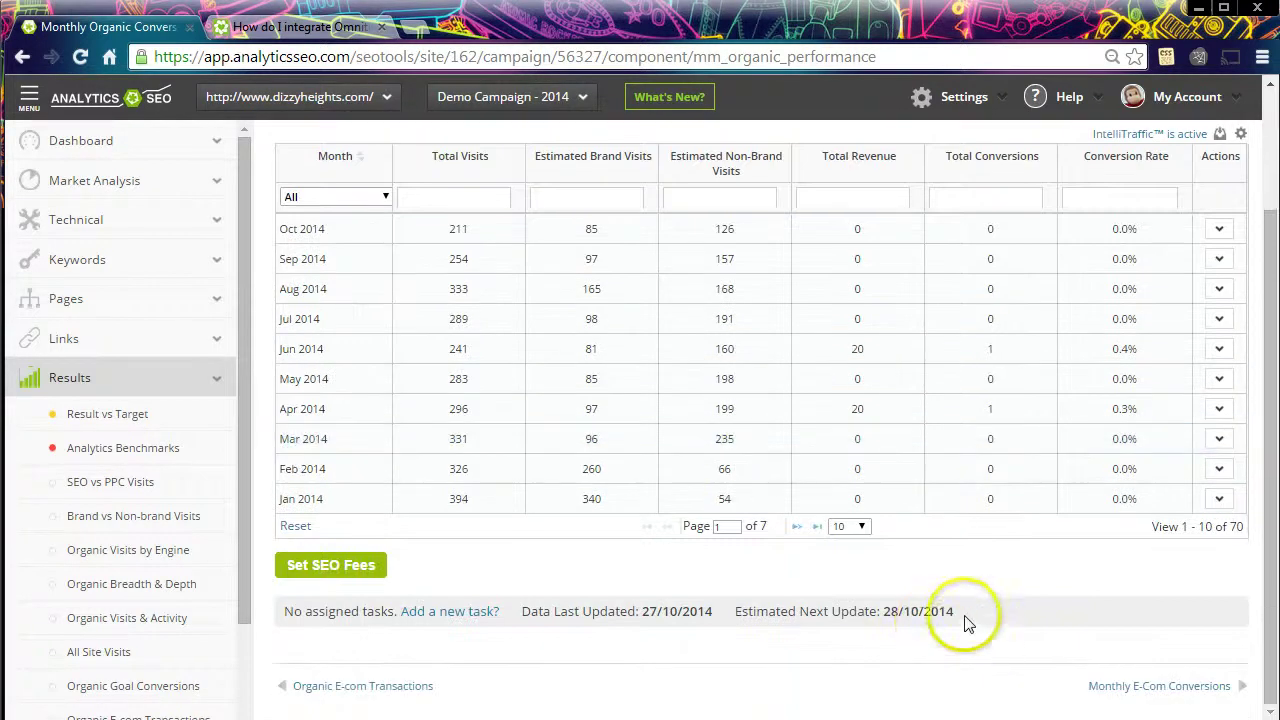
pyautogui.click(1138, 686)
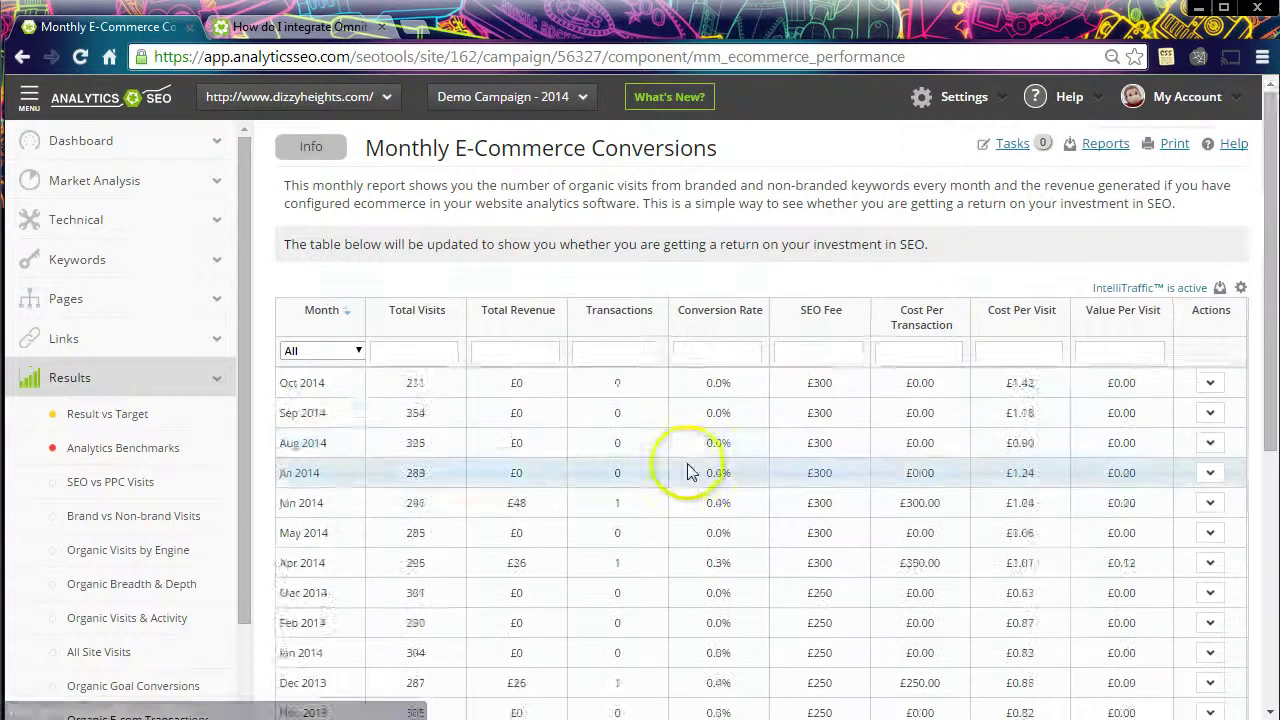
pyautogui.scroll(-5, 688, 472)
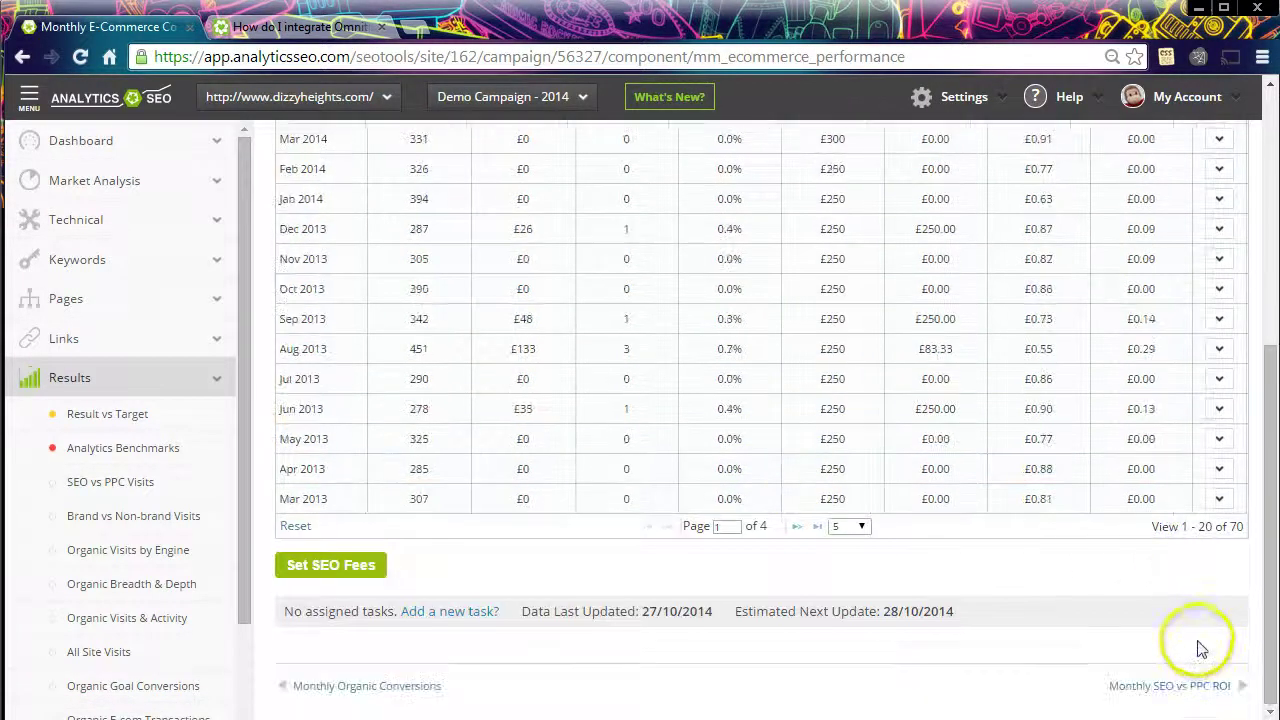
# Step: Open the Monthly SEO vs PPC ROI report, collapse the navigation menu and examine the pay-per-click and organic search metrics
pyautogui.click(1190, 688)
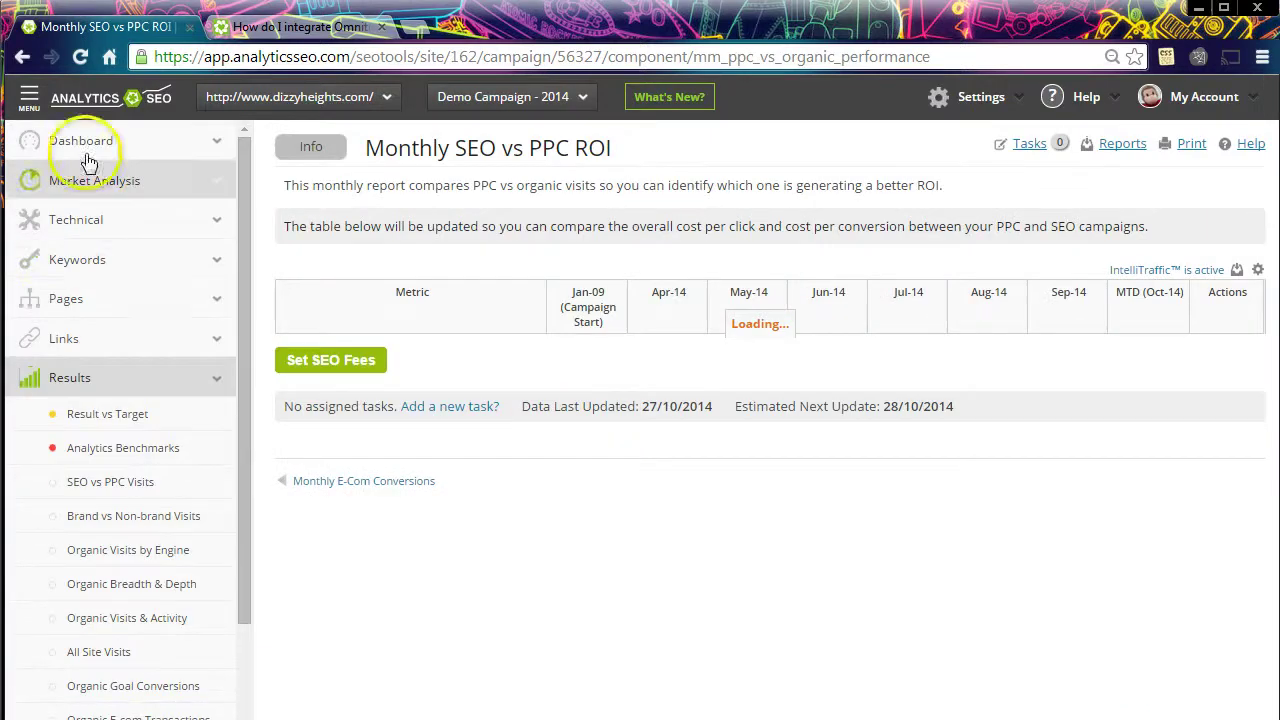
pyautogui.click(29, 94)
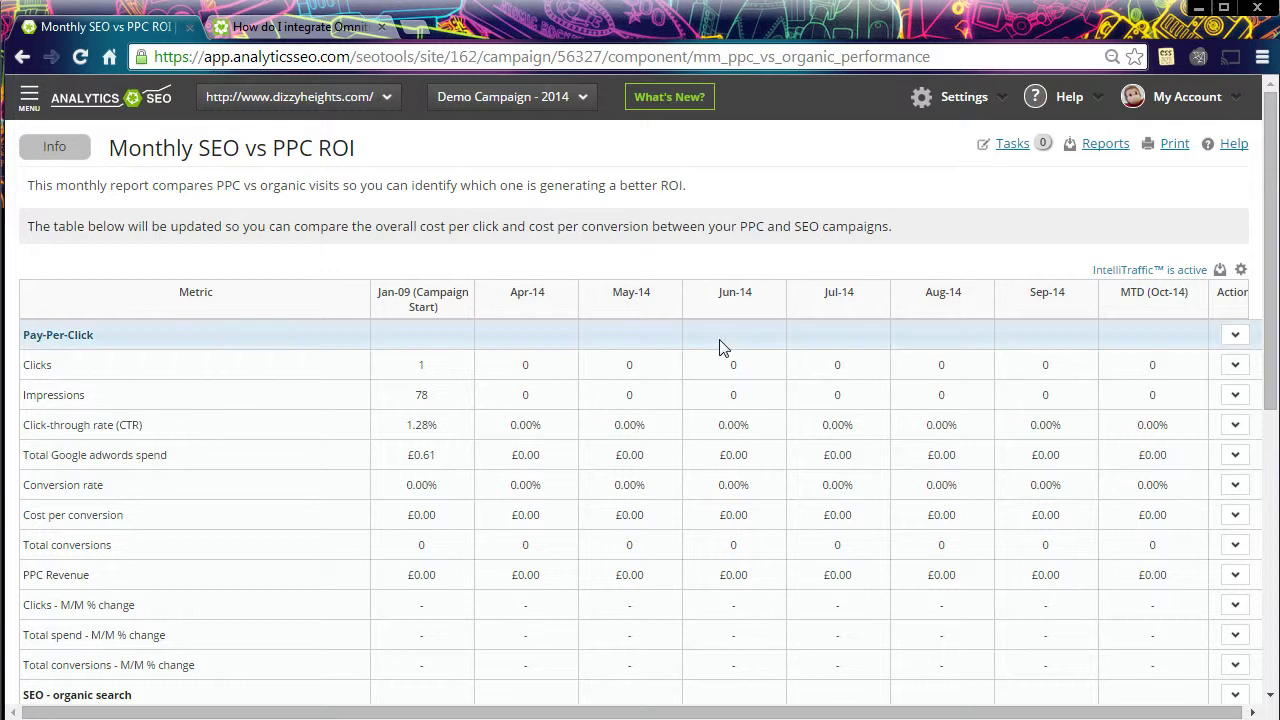
pyautogui.scroll(-5, 722, 346)
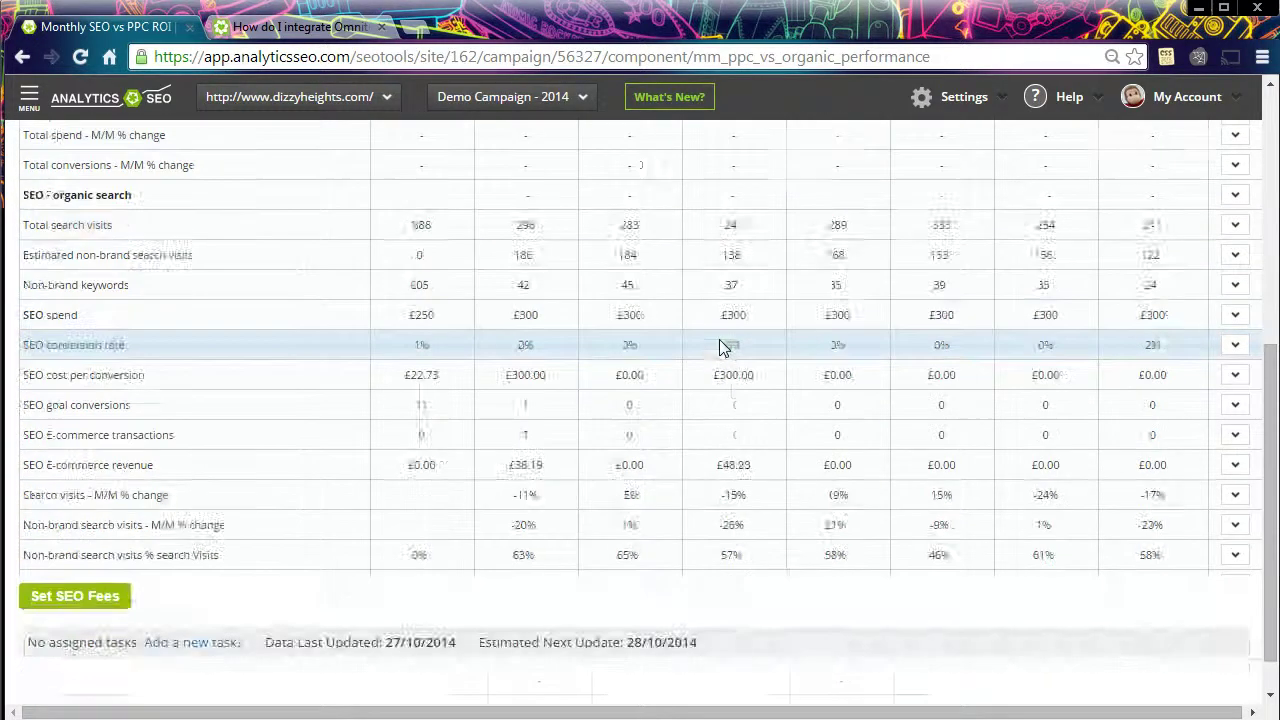
pyautogui.scroll(1, 722, 346)
pyautogui.scroll(4, 722, 346)
pyautogui.scroll(-1, 690, 355)
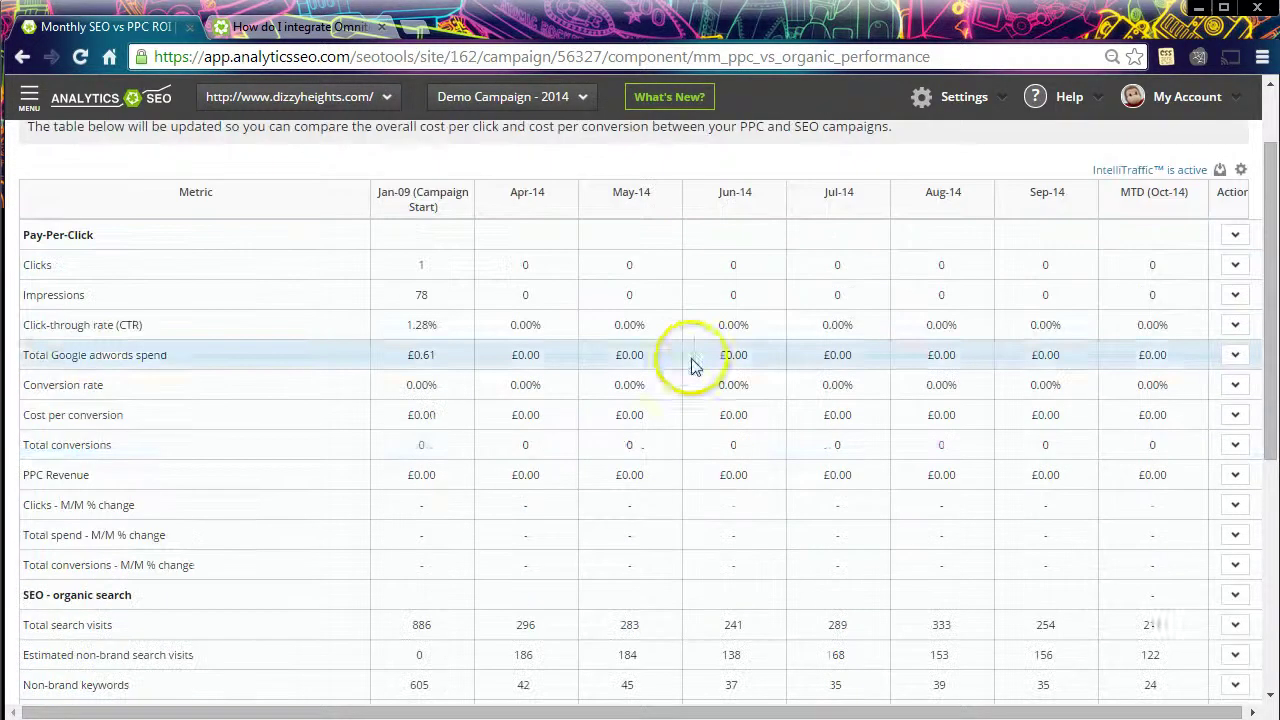
# Step: Highlight the Total Google adwords spend row, view the month columns available for the table and close the column selection
pyautogui.click(603, 494)
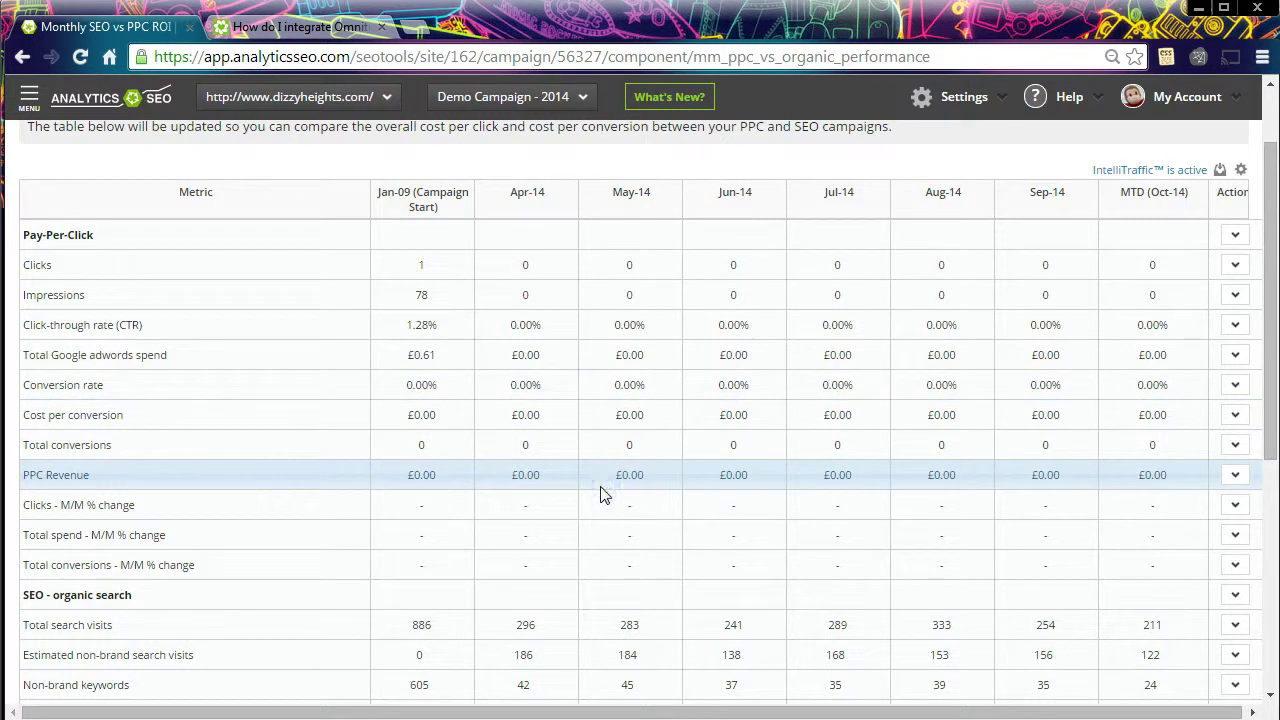
pyautogui.click(614, 466)
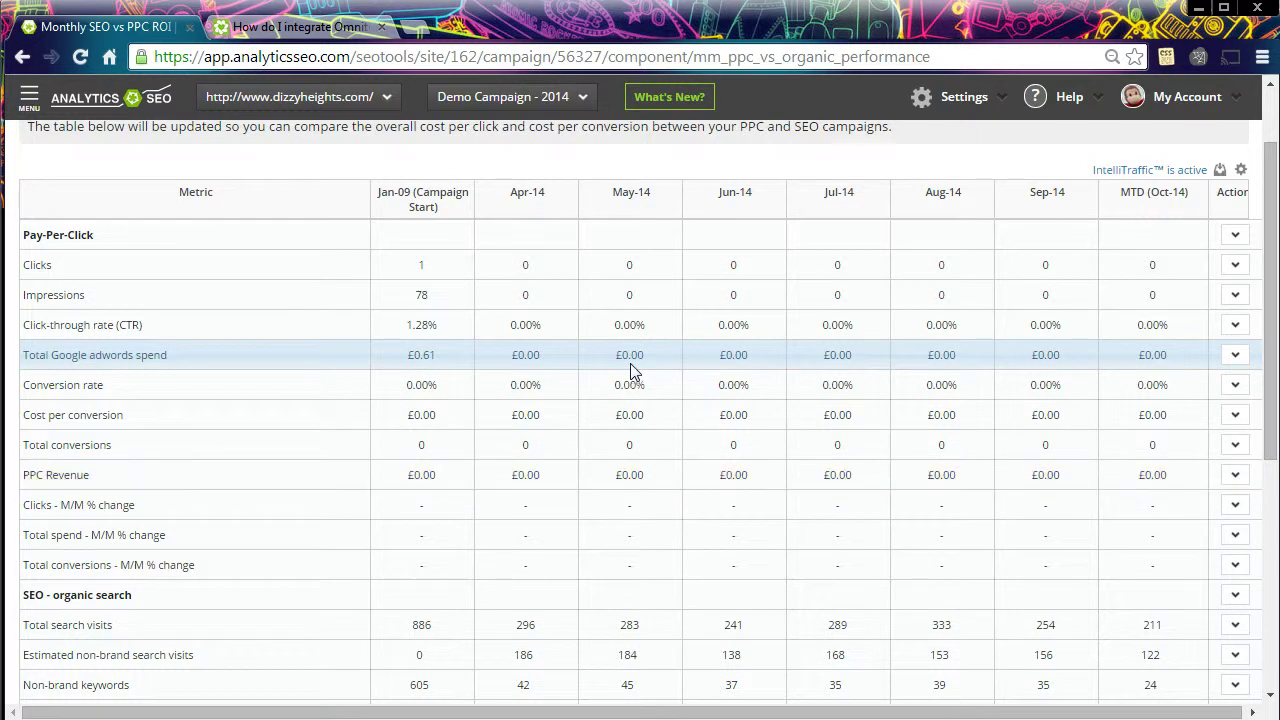
pyautogui.click(632, 371)
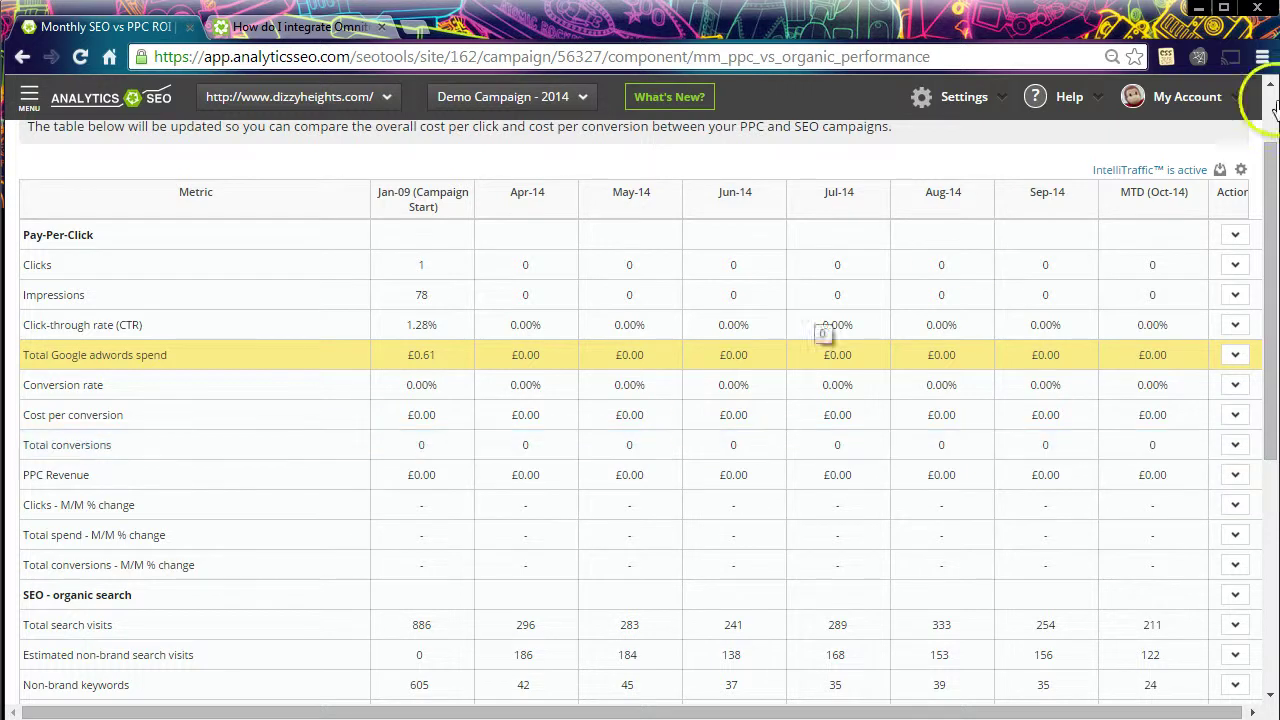
pyautogui.click(1241, 169)
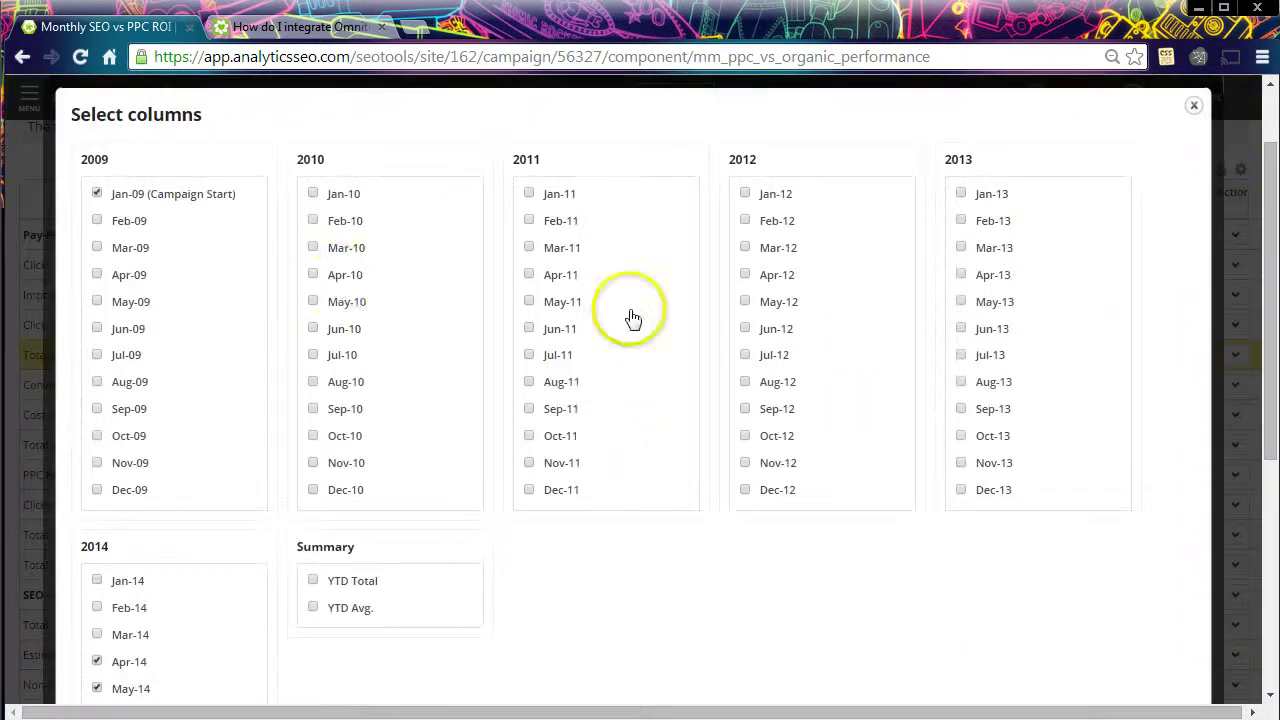
pyautogui.click(1194, 107)
# Step: Open the Set SEO Fees dialog below the table, look through the monthly fee list and close it without saving
pyautogui.scroll(-5, 974, 251)
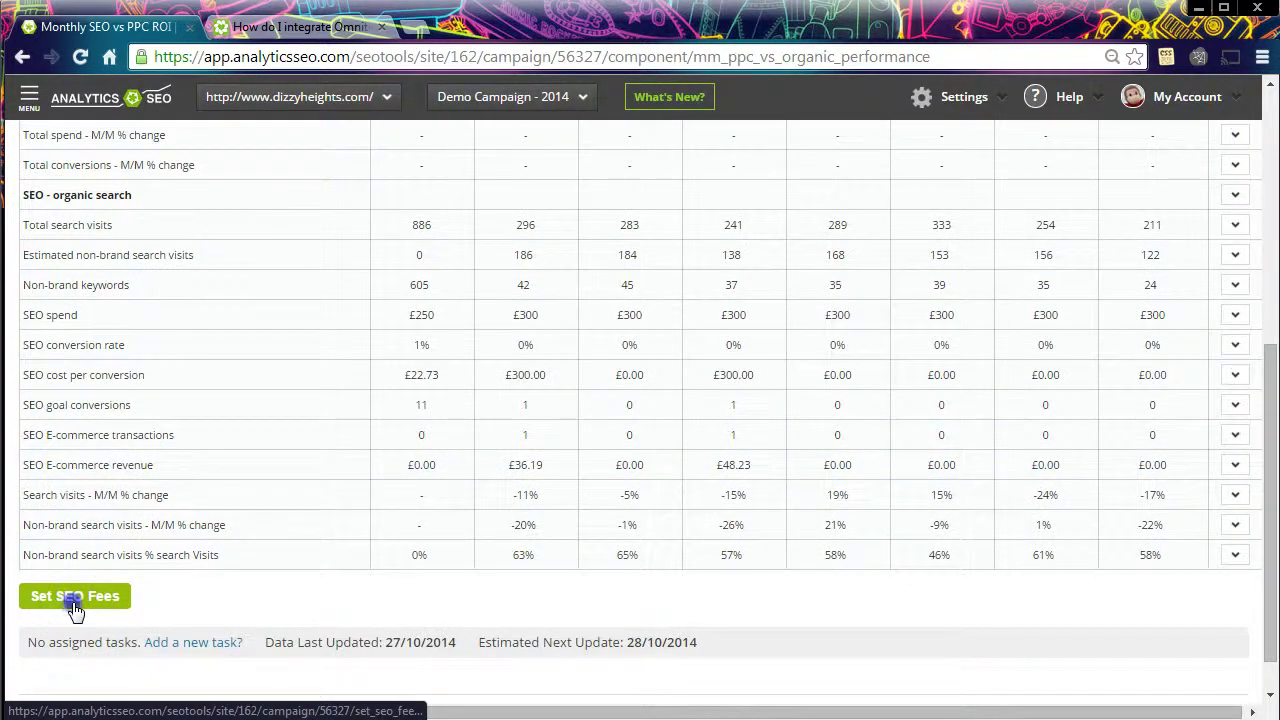
pyautogui.click(74, 603)
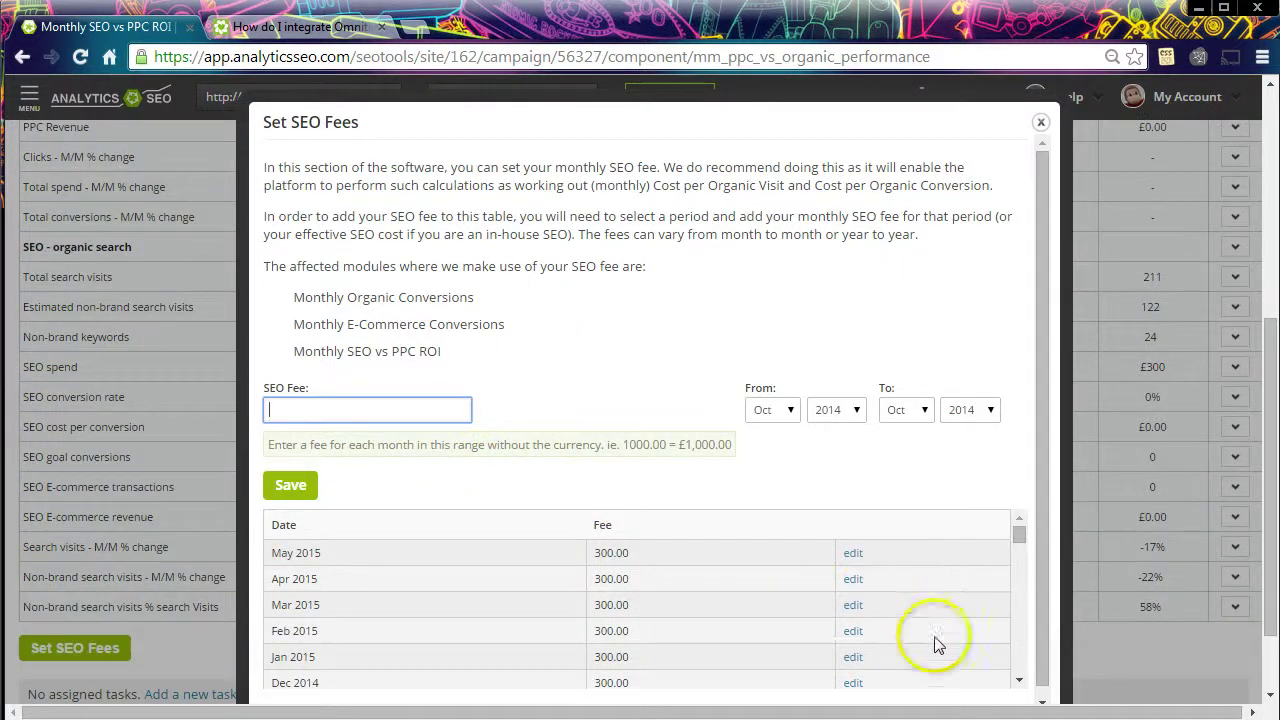
pyautogui.scroll(-6, 1020, 640)
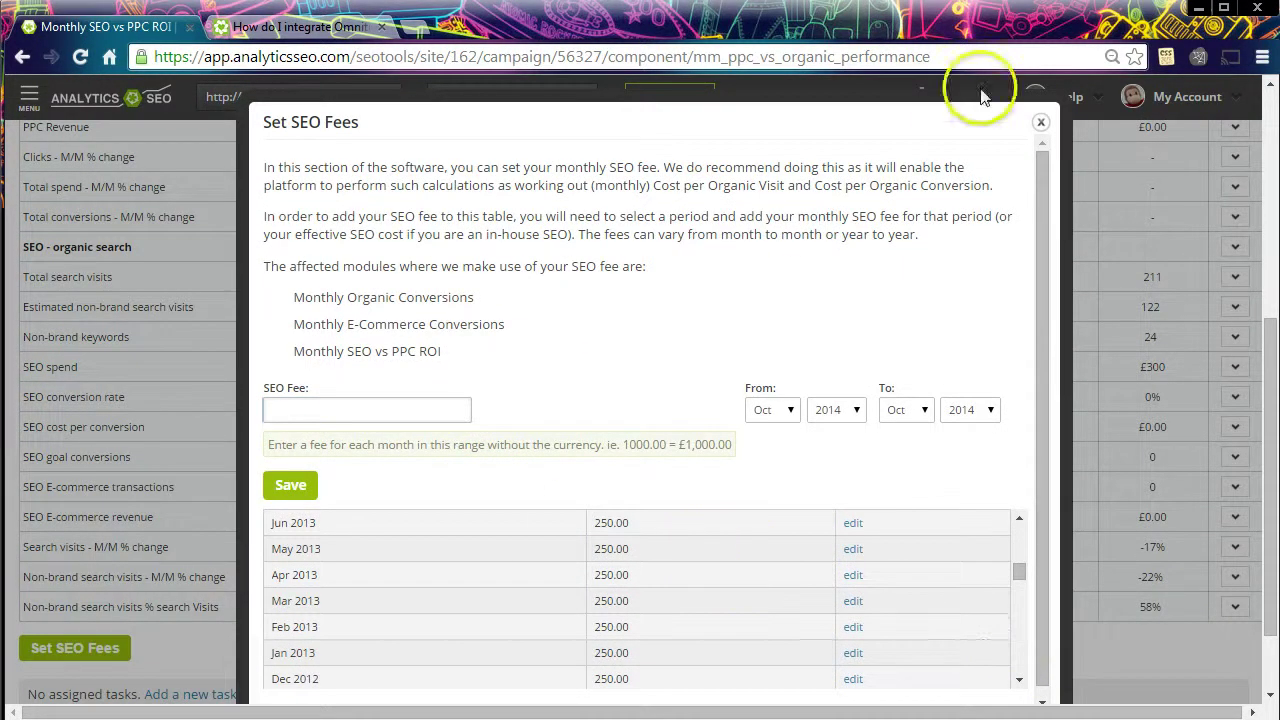
pyautogui.click(1043, 123)
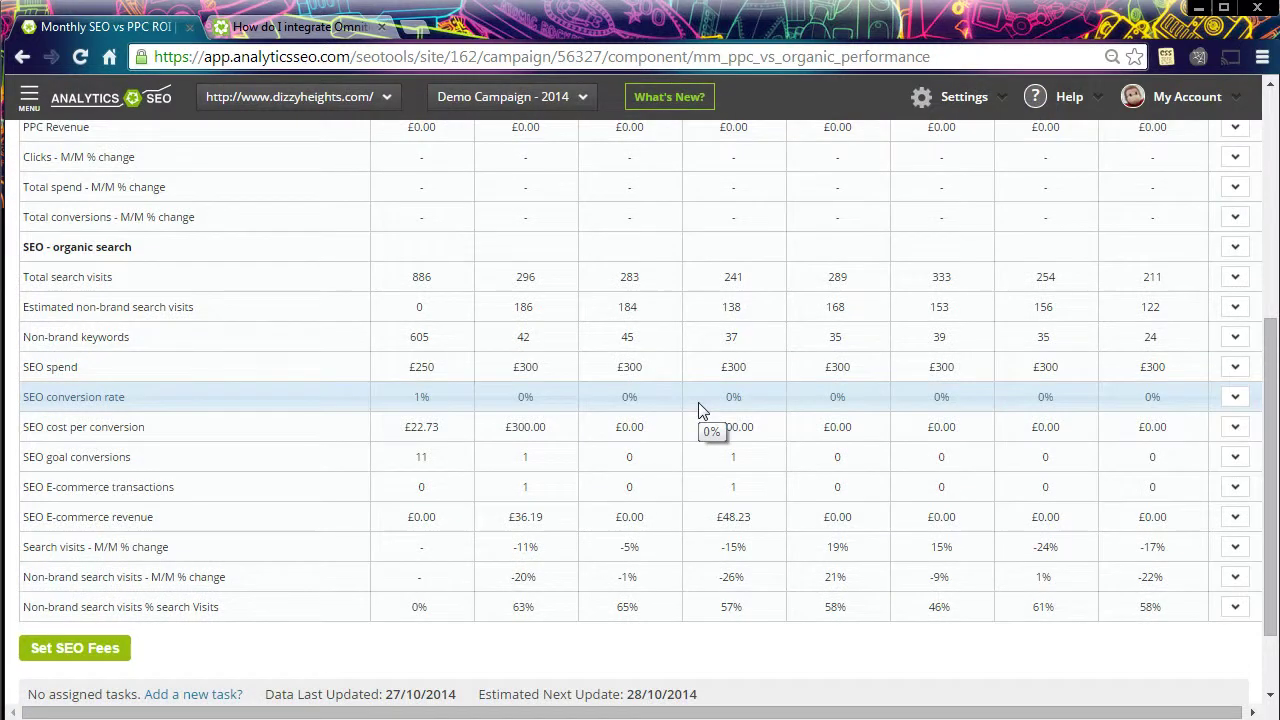
# Step: Export the Monthly SEO vs PPC ROI table to CSV, open the file in Excel and enable editing
pyautogui.scroll(5, 700, 410)
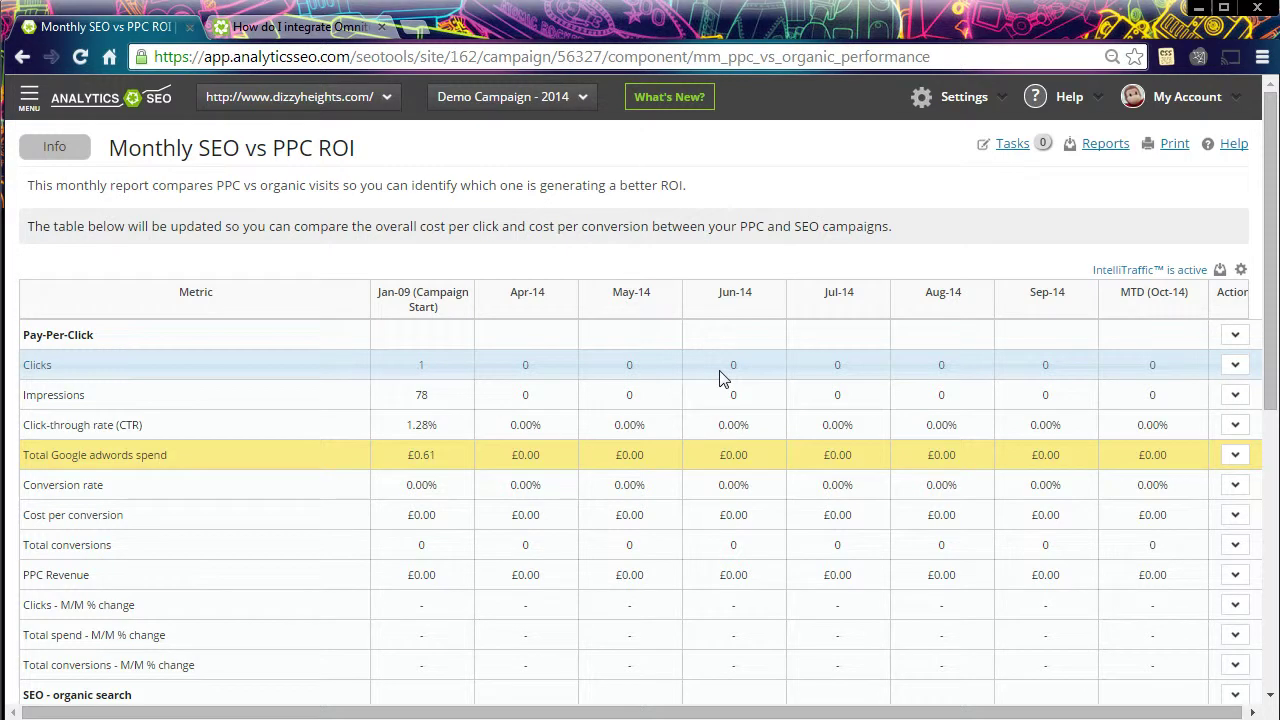
pyautogui.click(1218, 272)
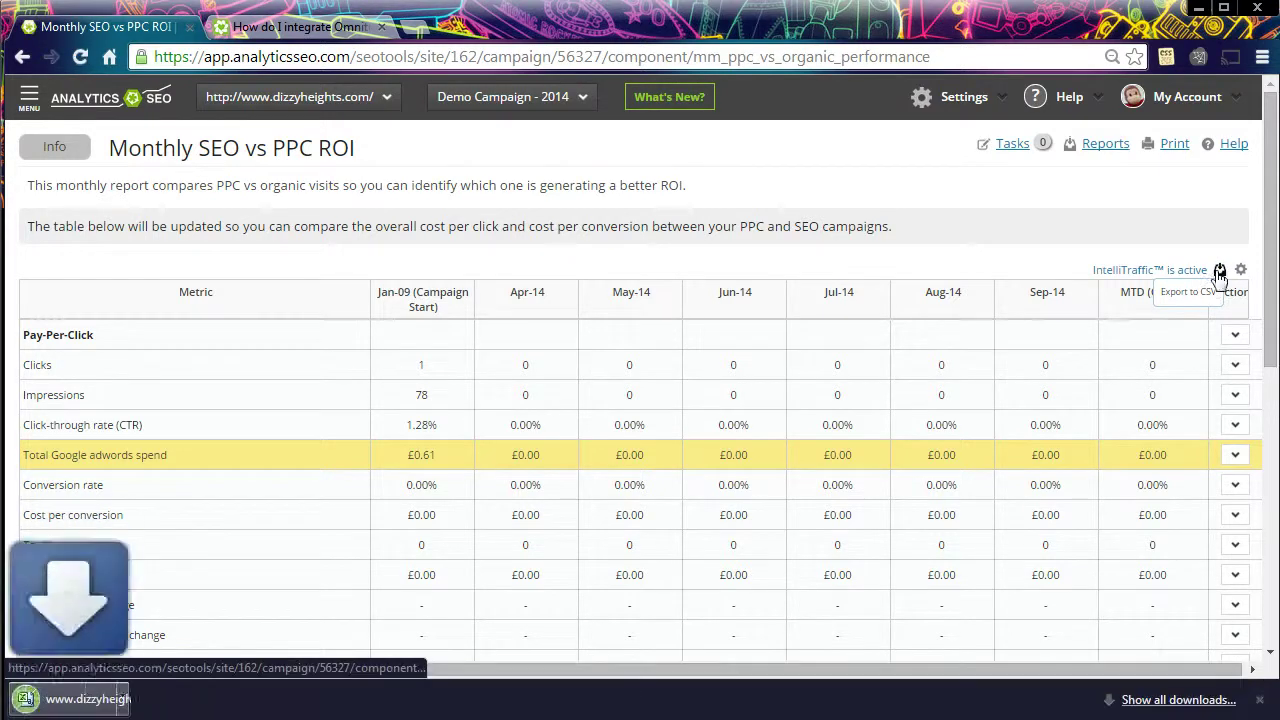
pyautogui.click(160, 698)
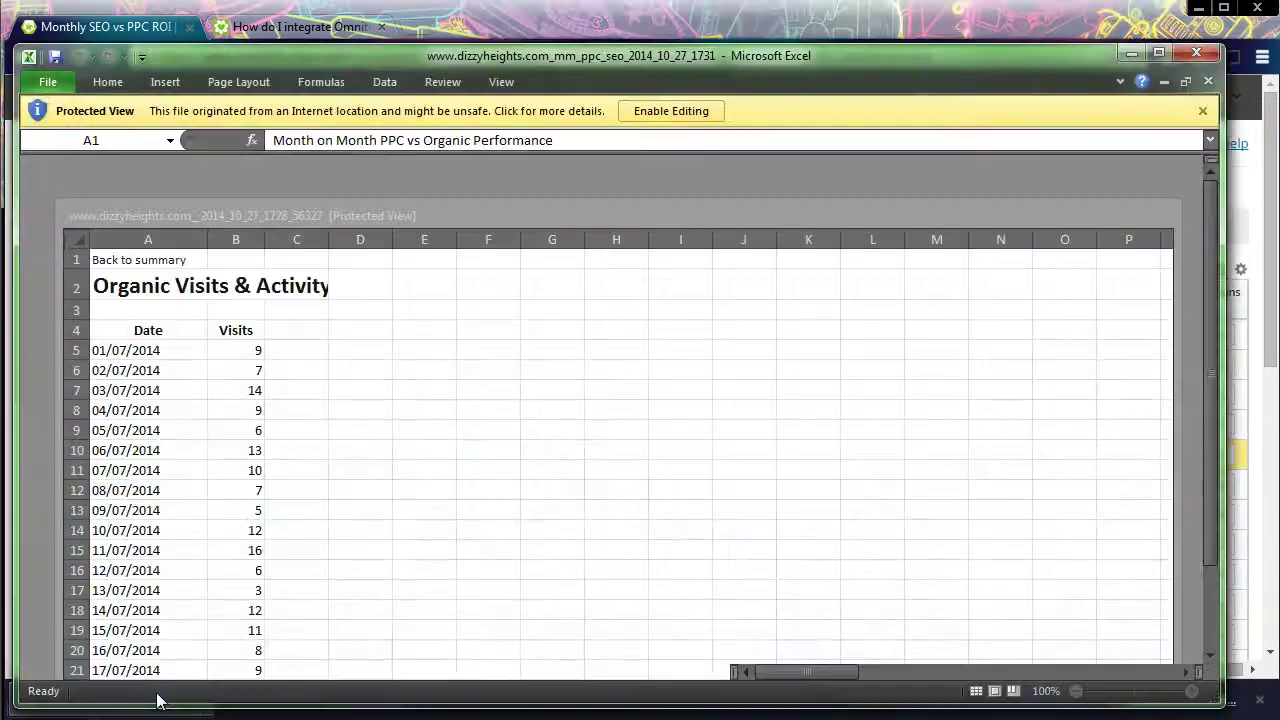
pyautogui.click(665, 112)
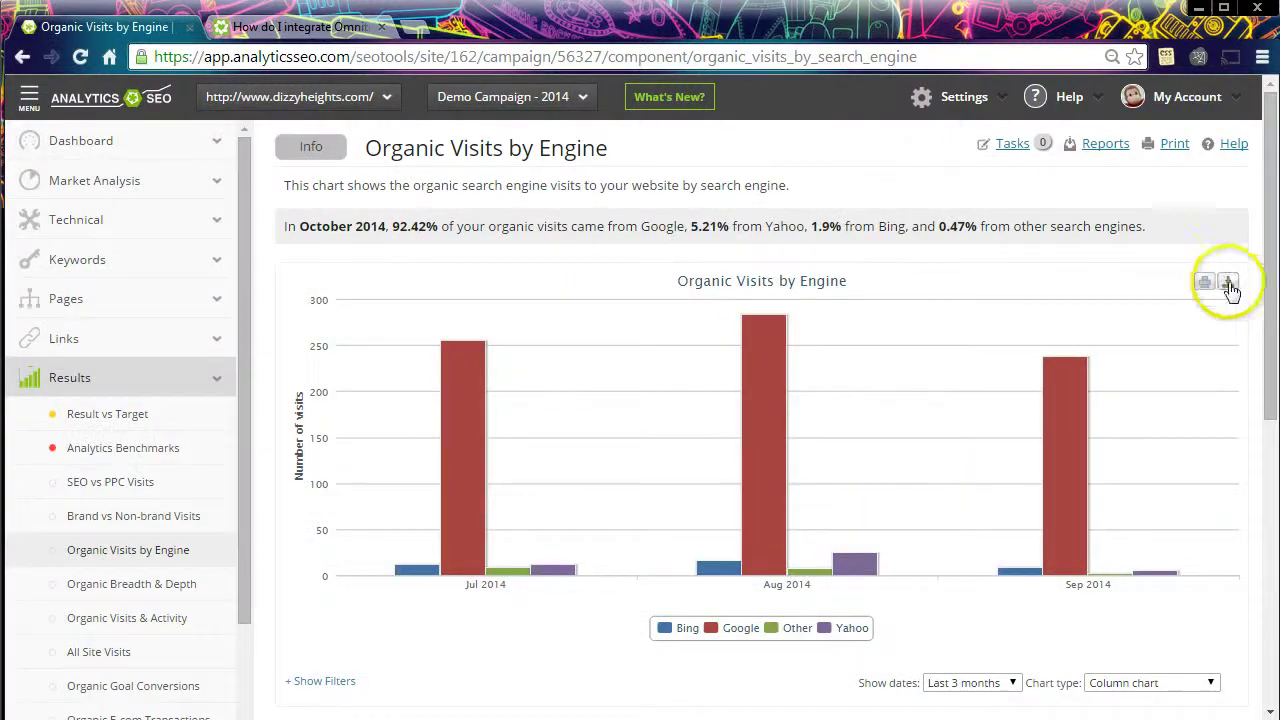
# Step: Download the Organic Visits by Engine chart as an image, view the downloaded file and return to the report
pyautogui.click(1228, 282)
pyautogui.click(1218, 308)
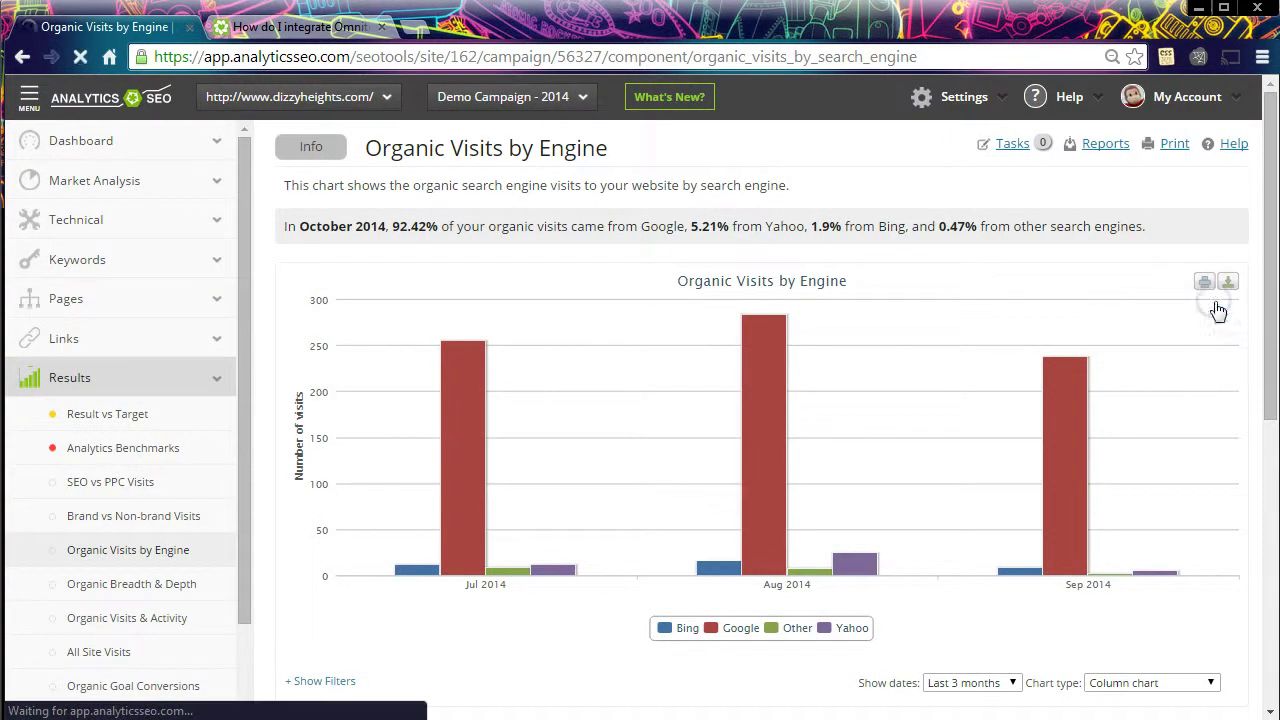
pyautogui.click(292, 585)
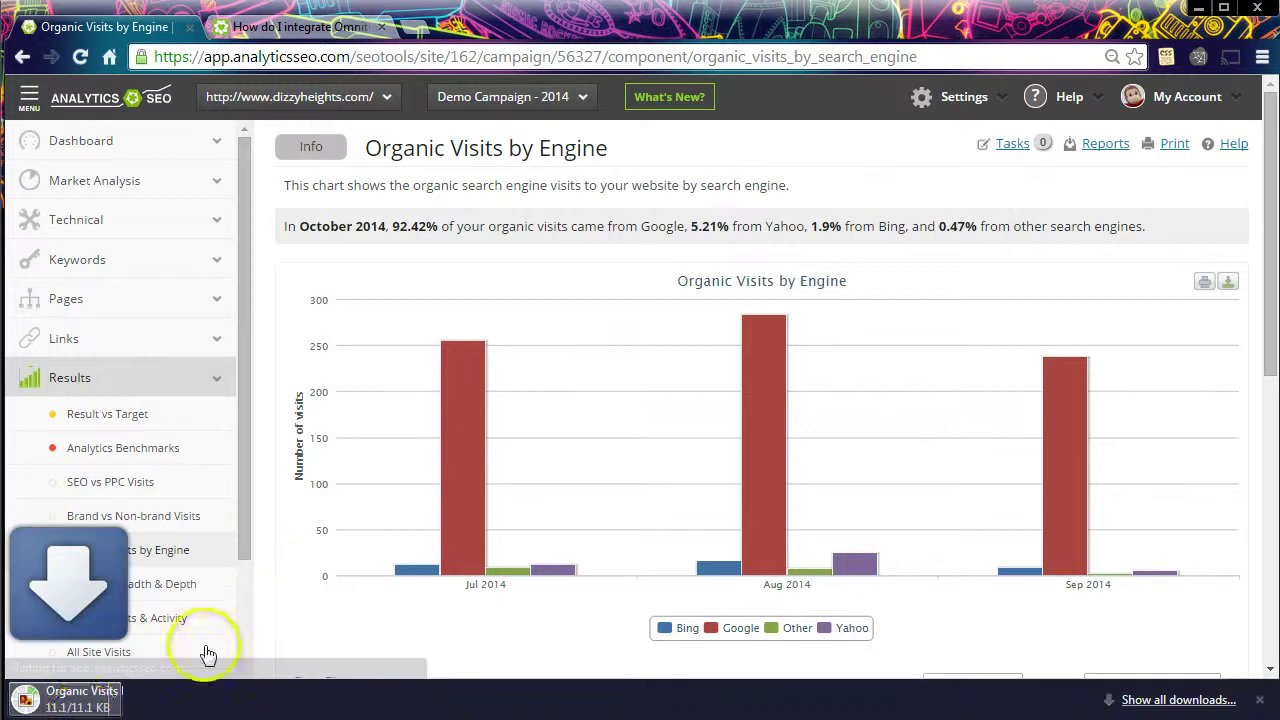
pyautogui.click(97, 705)
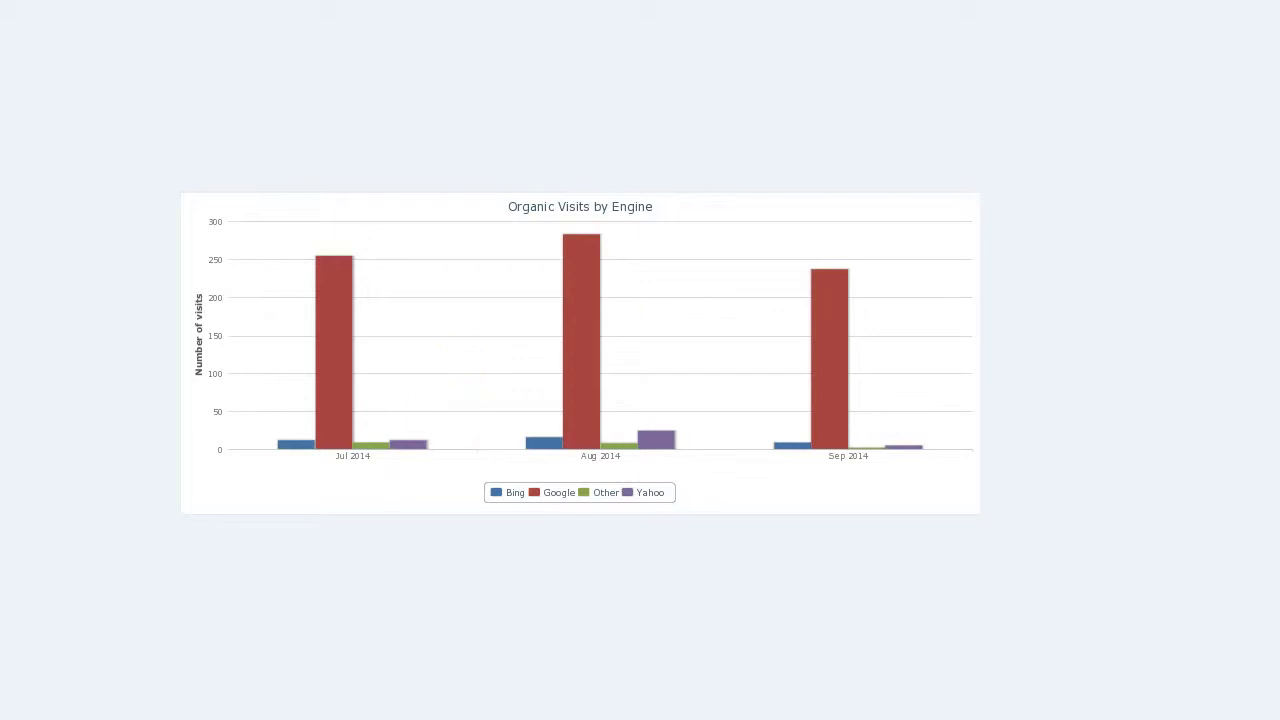
pyautogui.press('Escape')
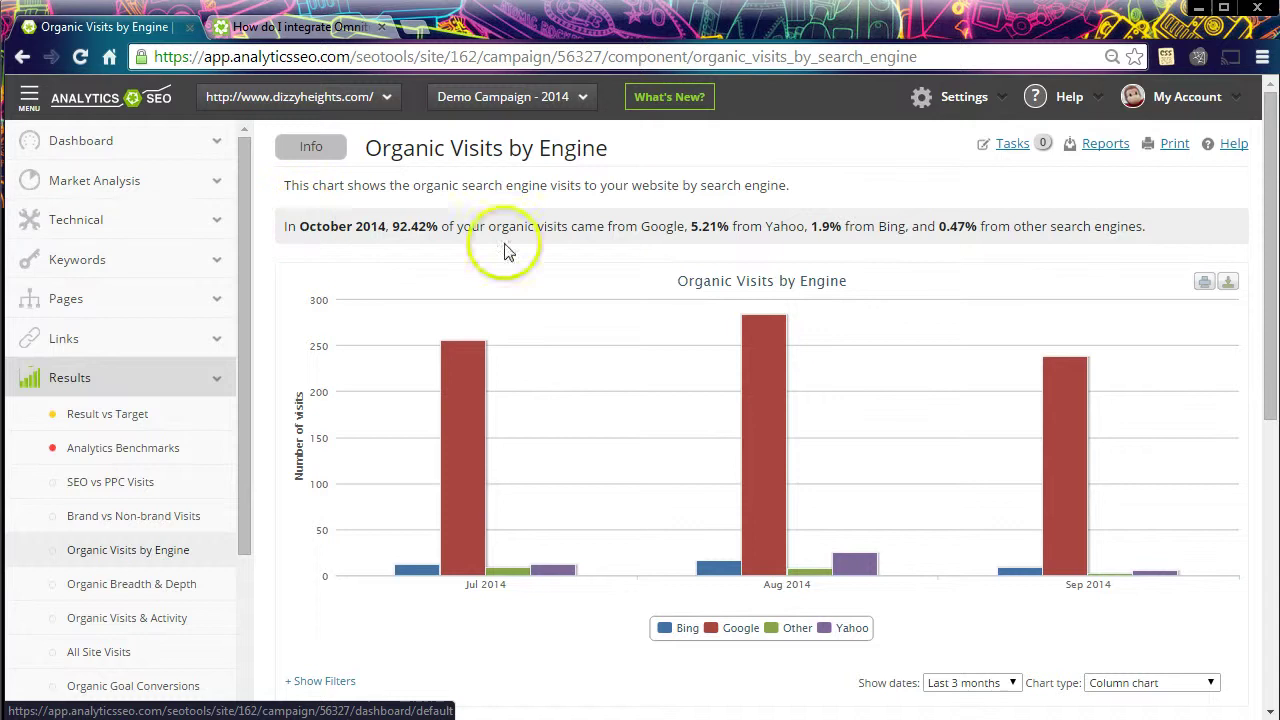
pyautogui.click(1104, 144)
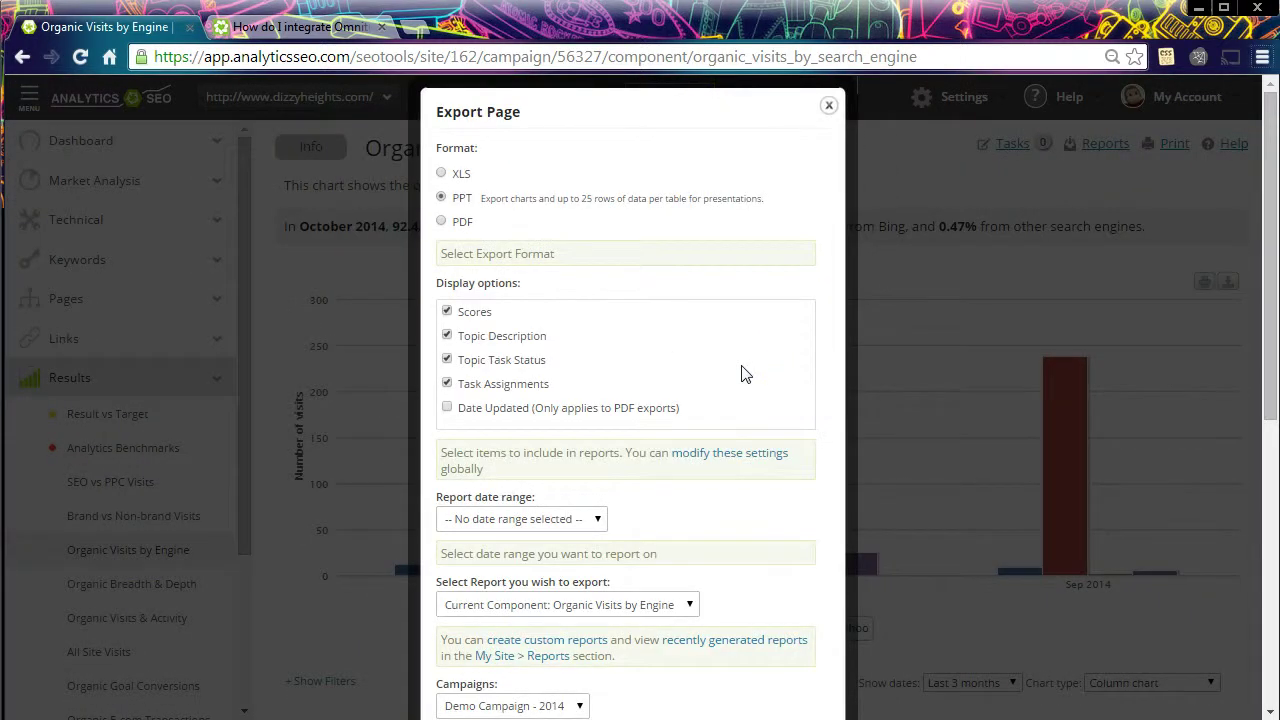
pyautogui.click(828, 105)
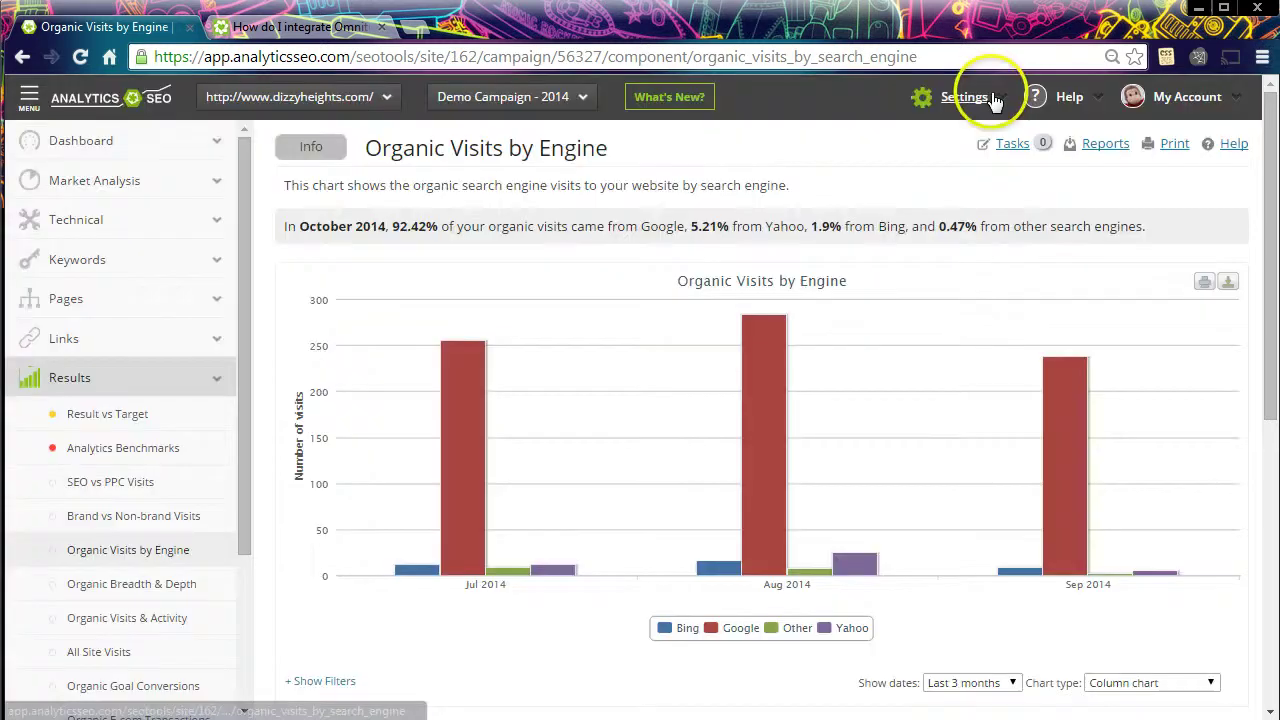
pyautogui.click(989, 93)
pyautogui.click(850, 395)
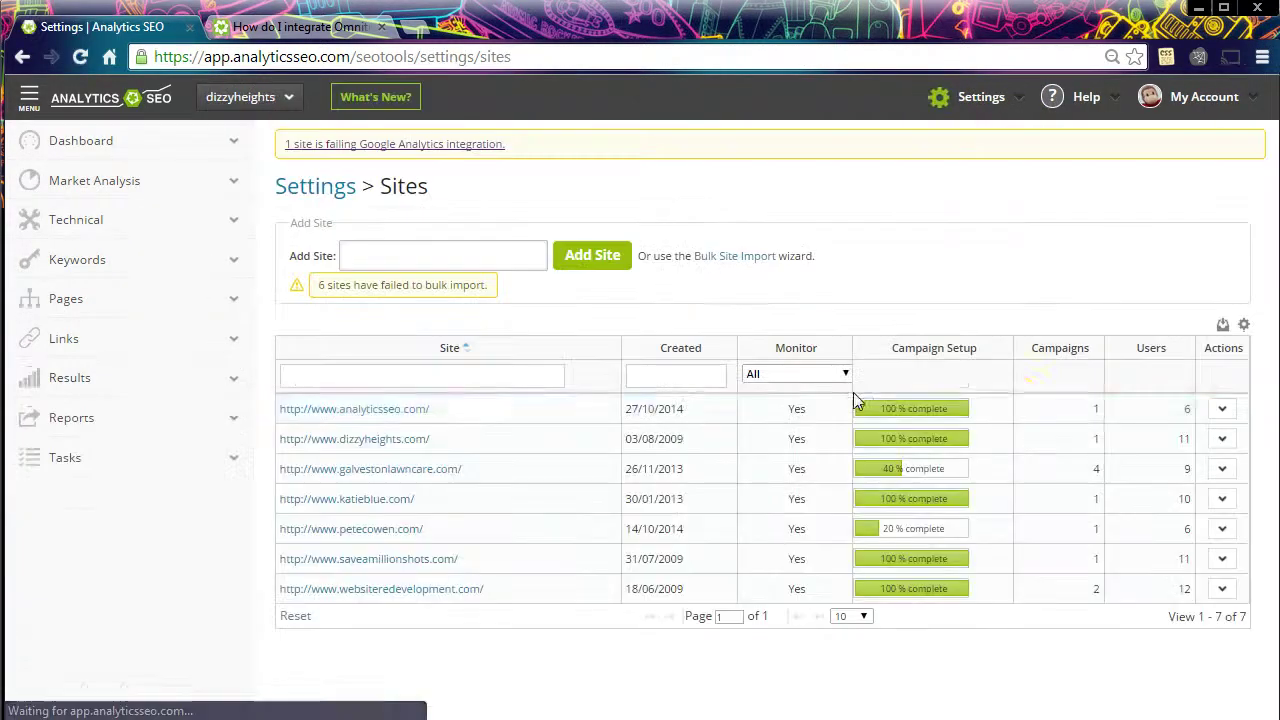
pyautogui.click(1220, 438)
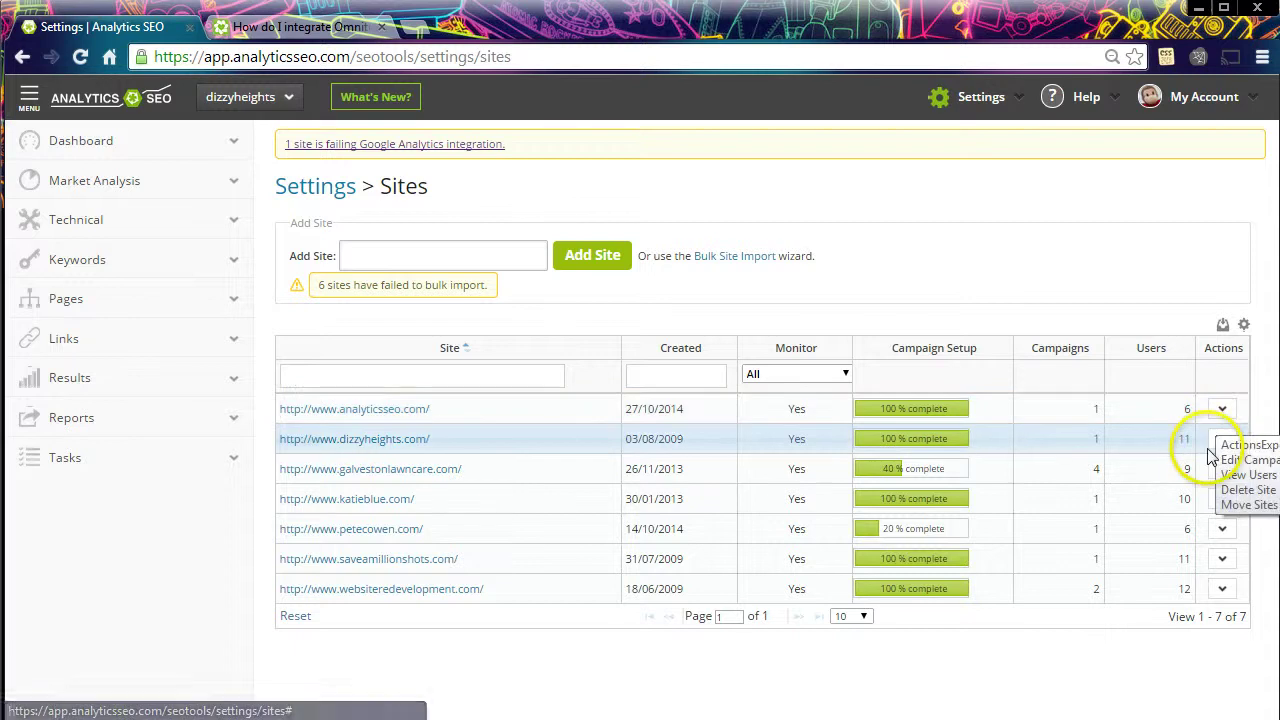
pyautogui.click(1125, 484)
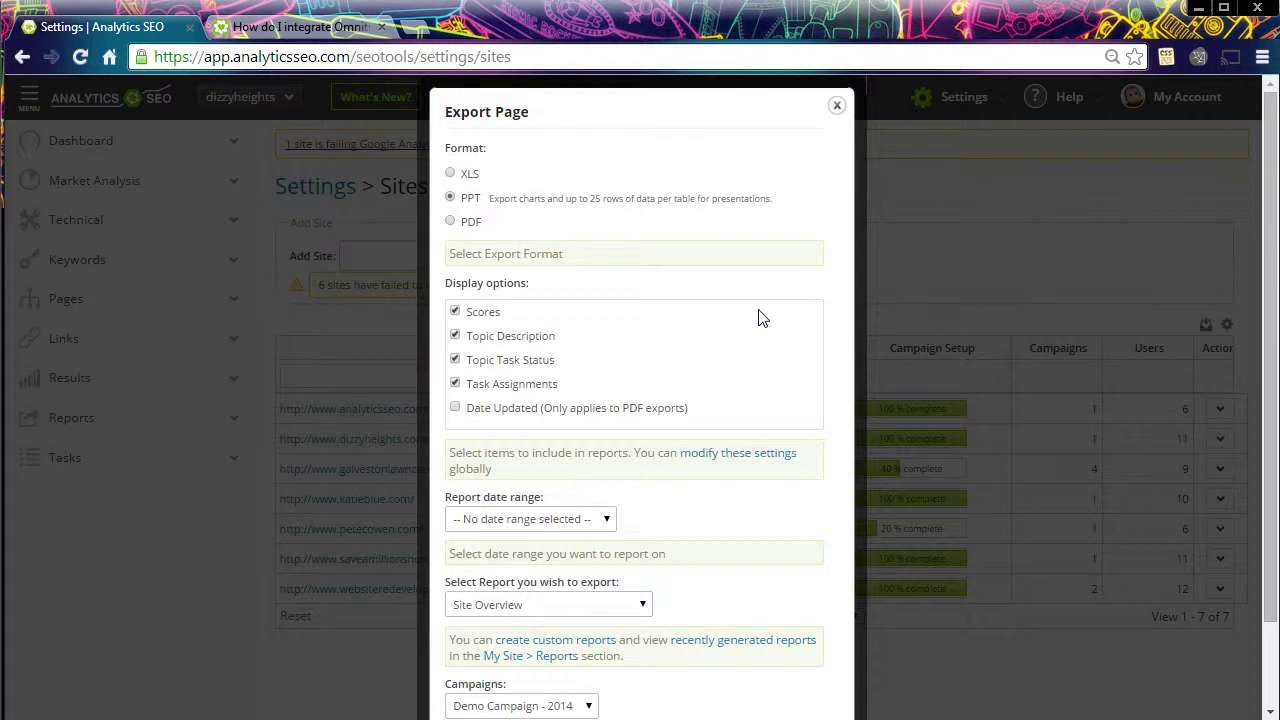
pyautogui.scroll(-1, 742, 350)
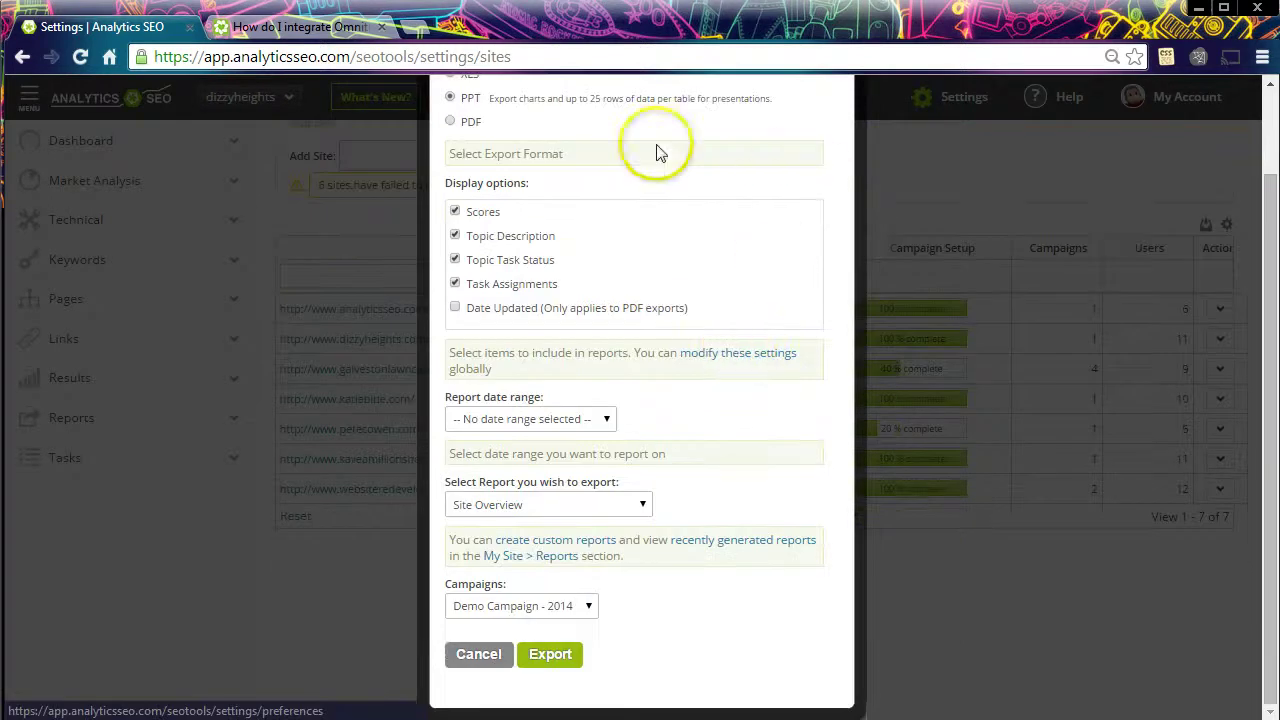
# Step: Return to the Organic Visits by Engine report and review its export options down to the campaign selection
pyautogui.click(22, 57)
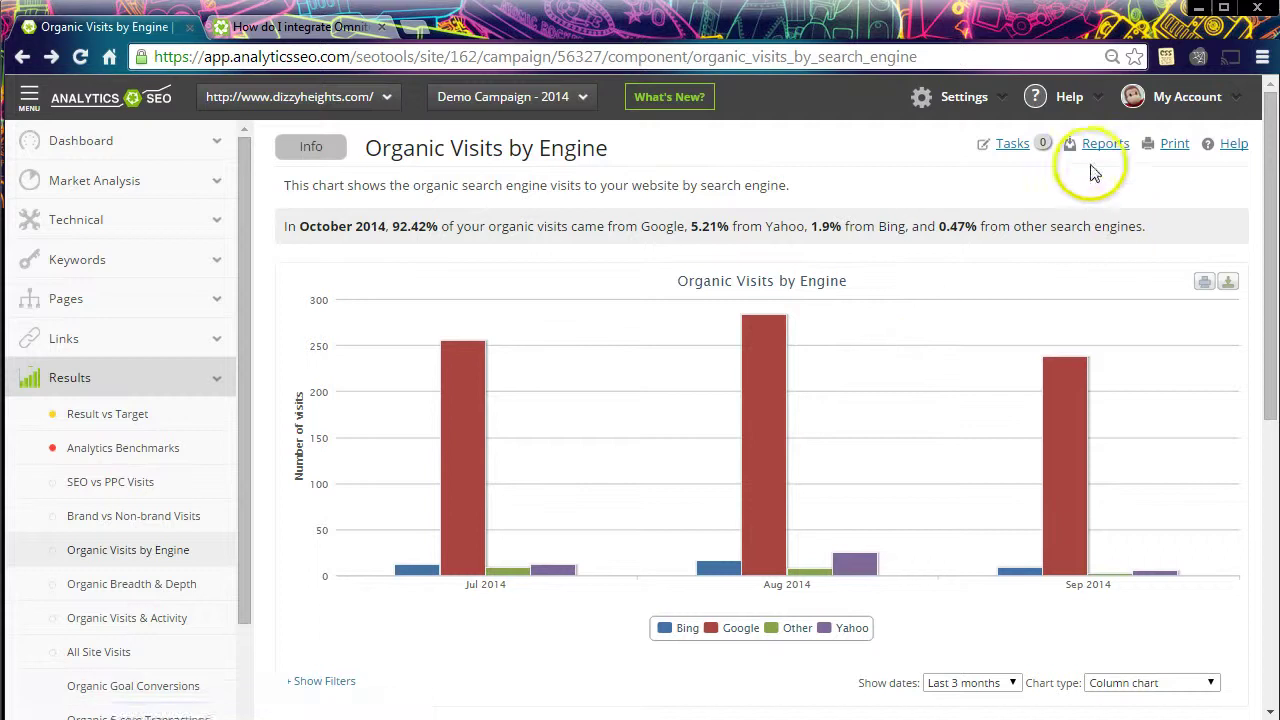
pyautogui.click(1098, 147)
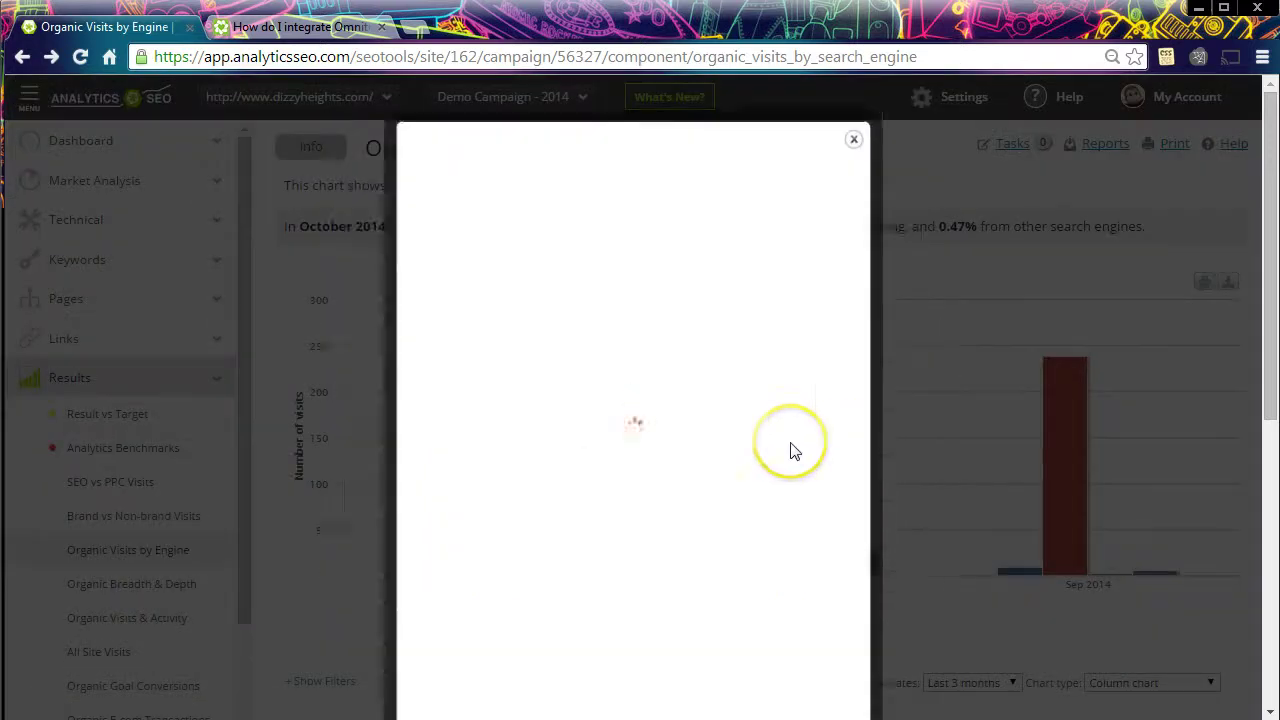
pyautogui.scroll(-2, 700, 470)
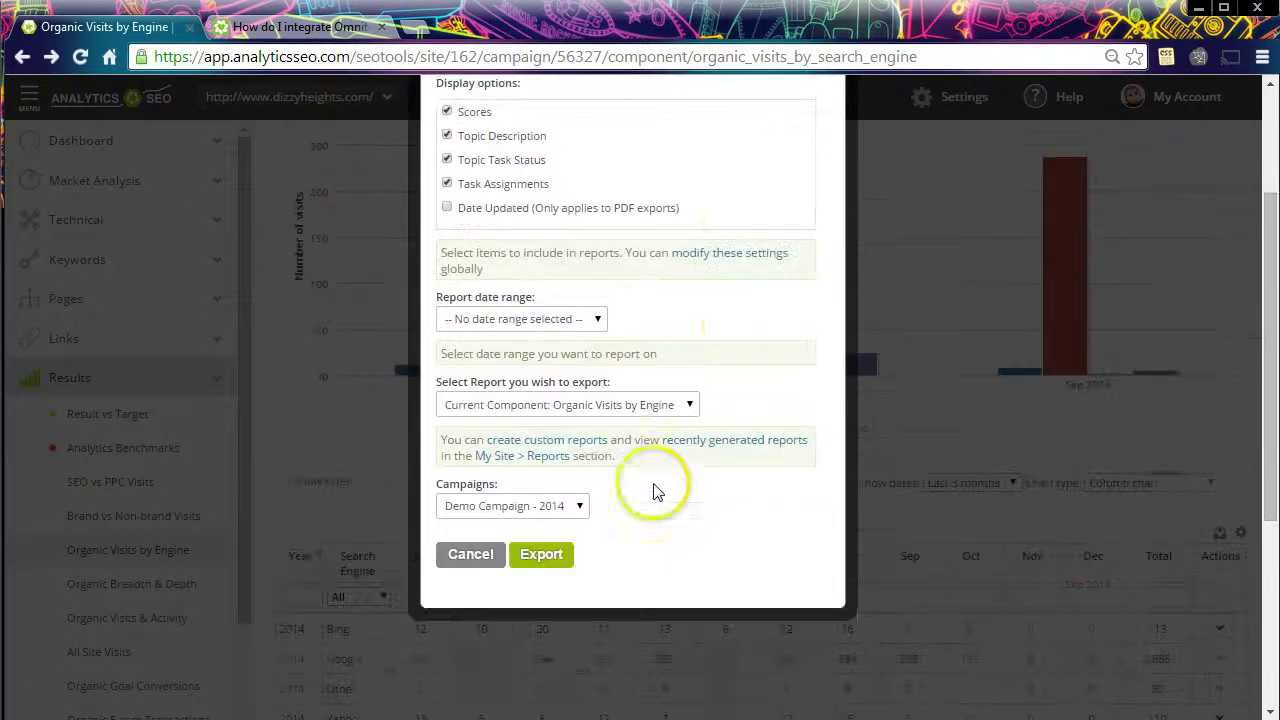
# Step: Choose the Keywords report for Demo Campaign - 2014, start its export and close the export progress dialog
pyautogui.click(626, 410)
pyautogui.click(625, 406)
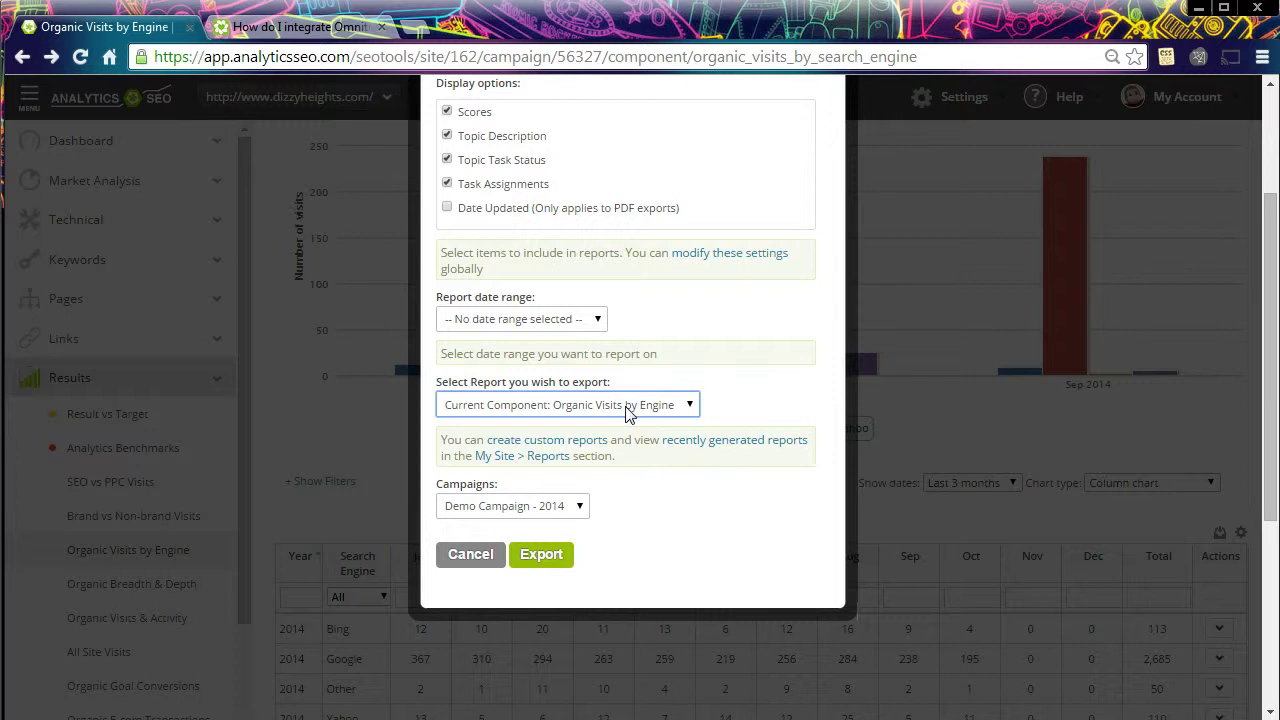
pyautogui.click(626, 408)
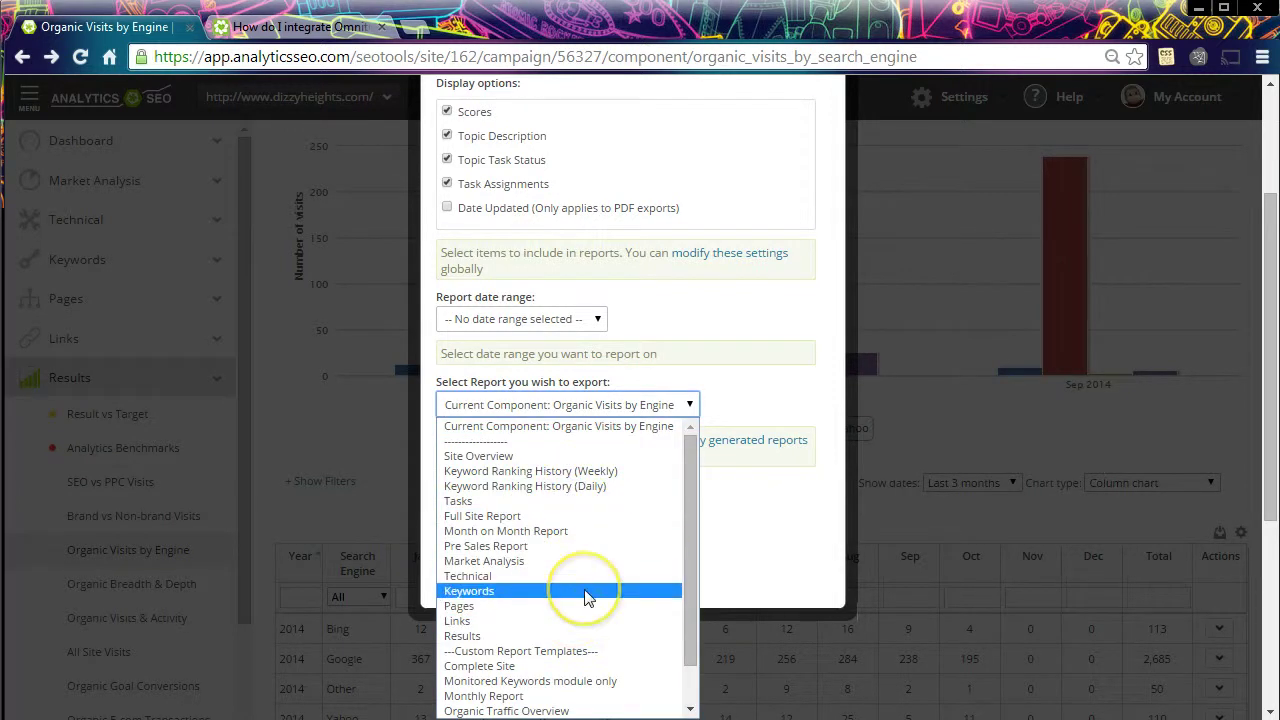
pyautogui.click(581, 655)
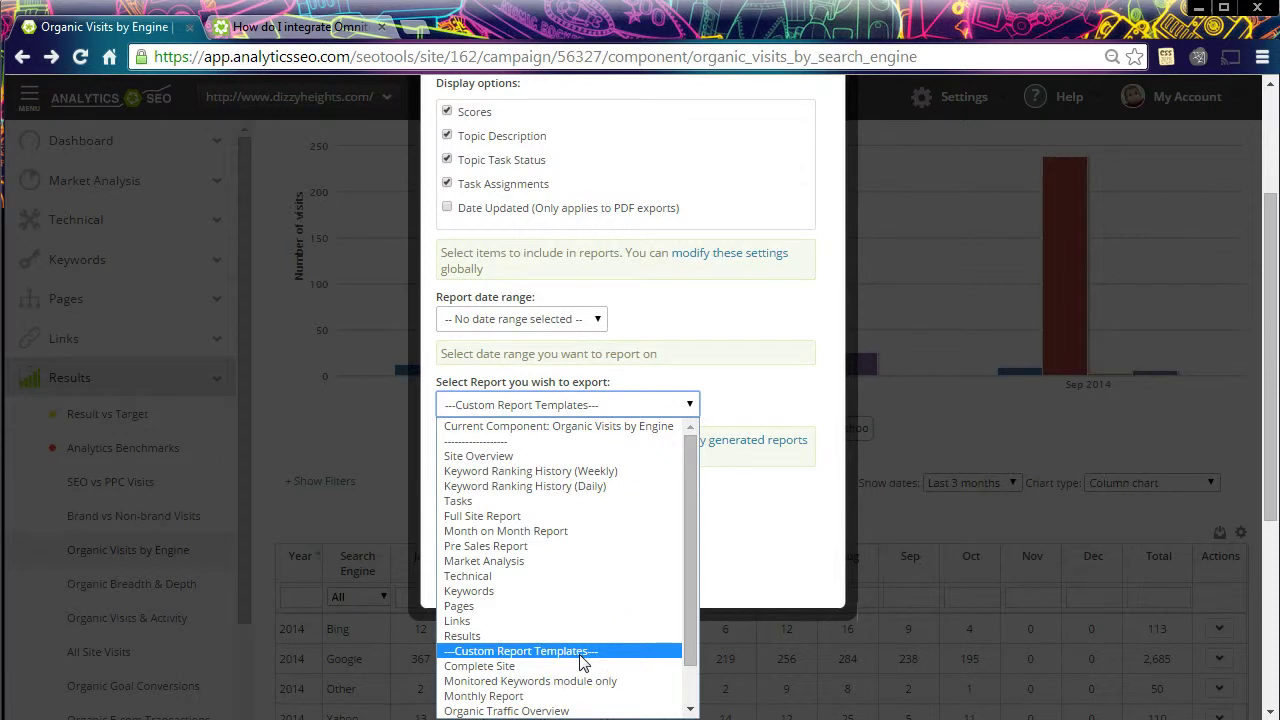
pyautogui.moveTo(582, 662); pyautogui.dragTo(585, 592)
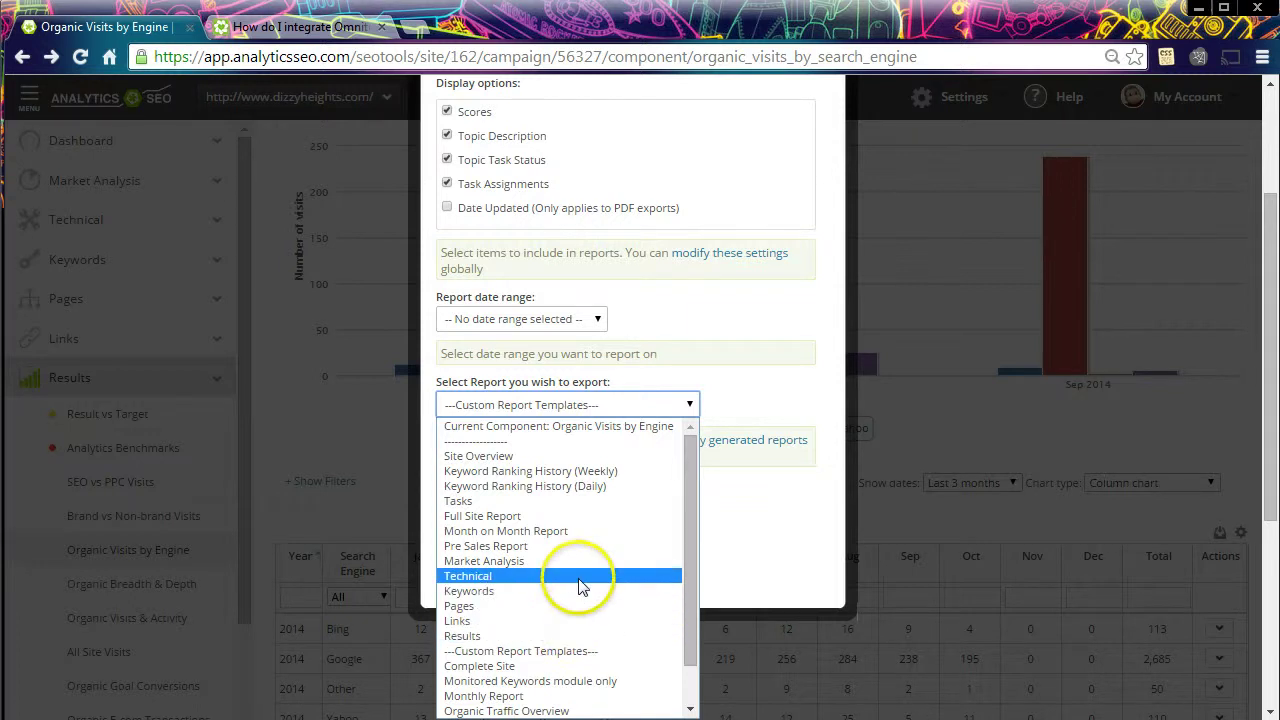
pyautogui.click(583, 591)
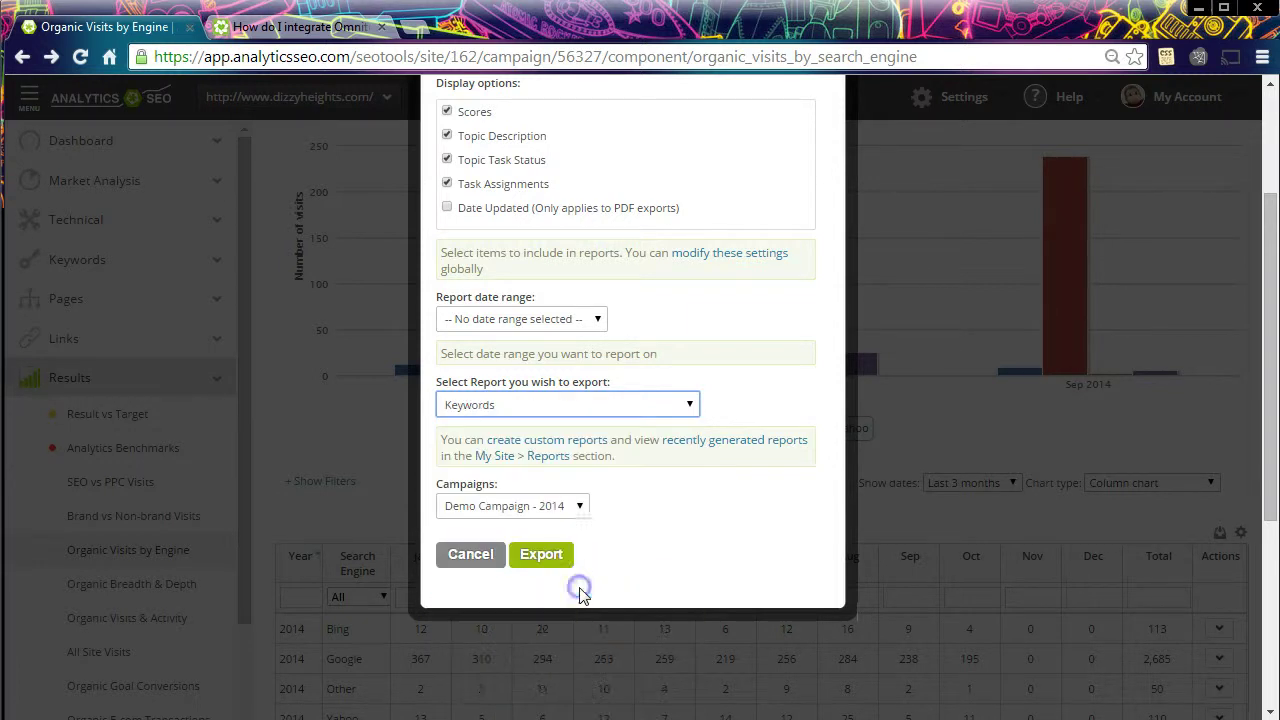
pyautogui.click(567, 571)
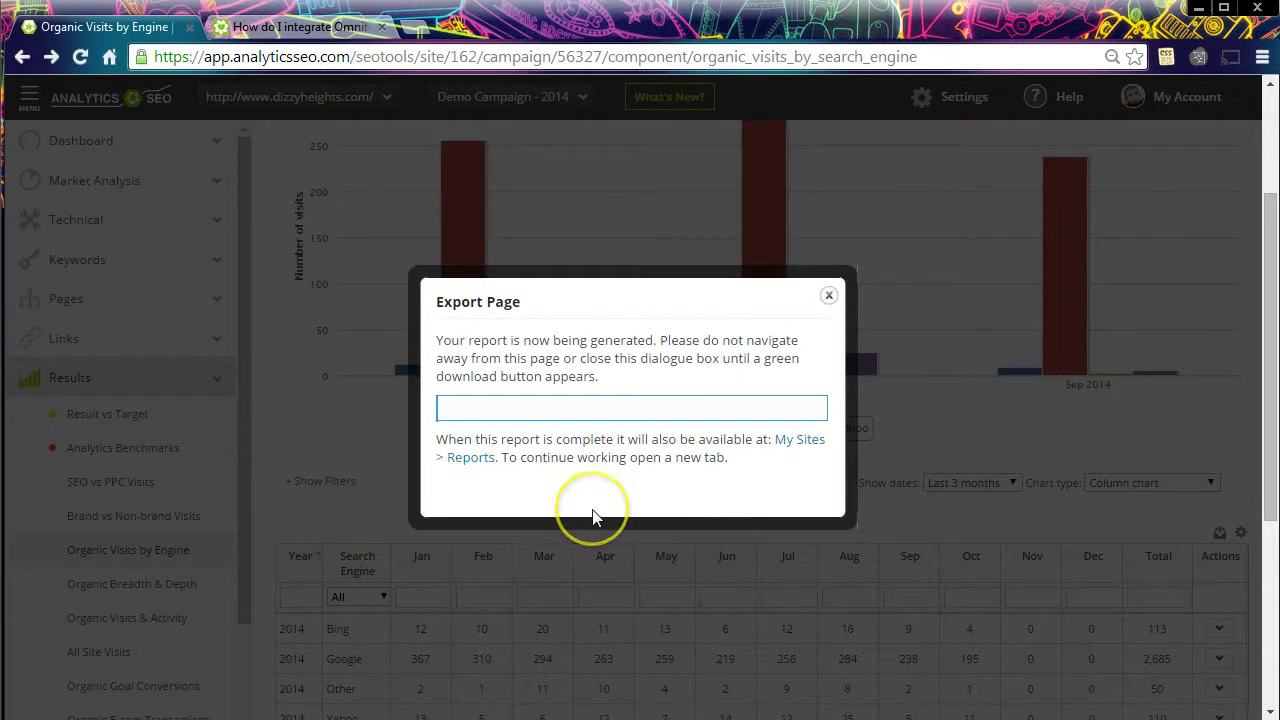
pyautogui.click(831, 297)
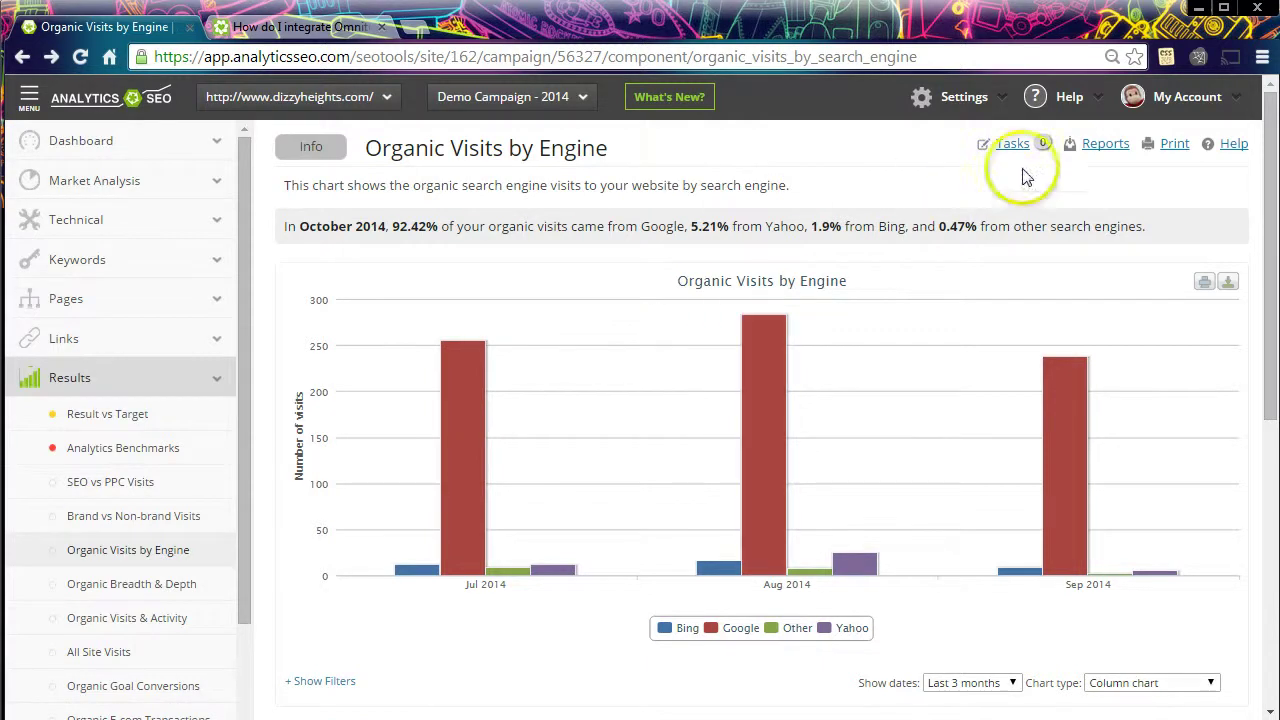
# Step: Review the XLS, PDF and PPT formats in the report export options and close the export dialog
pyautogui.click(1100, 143)
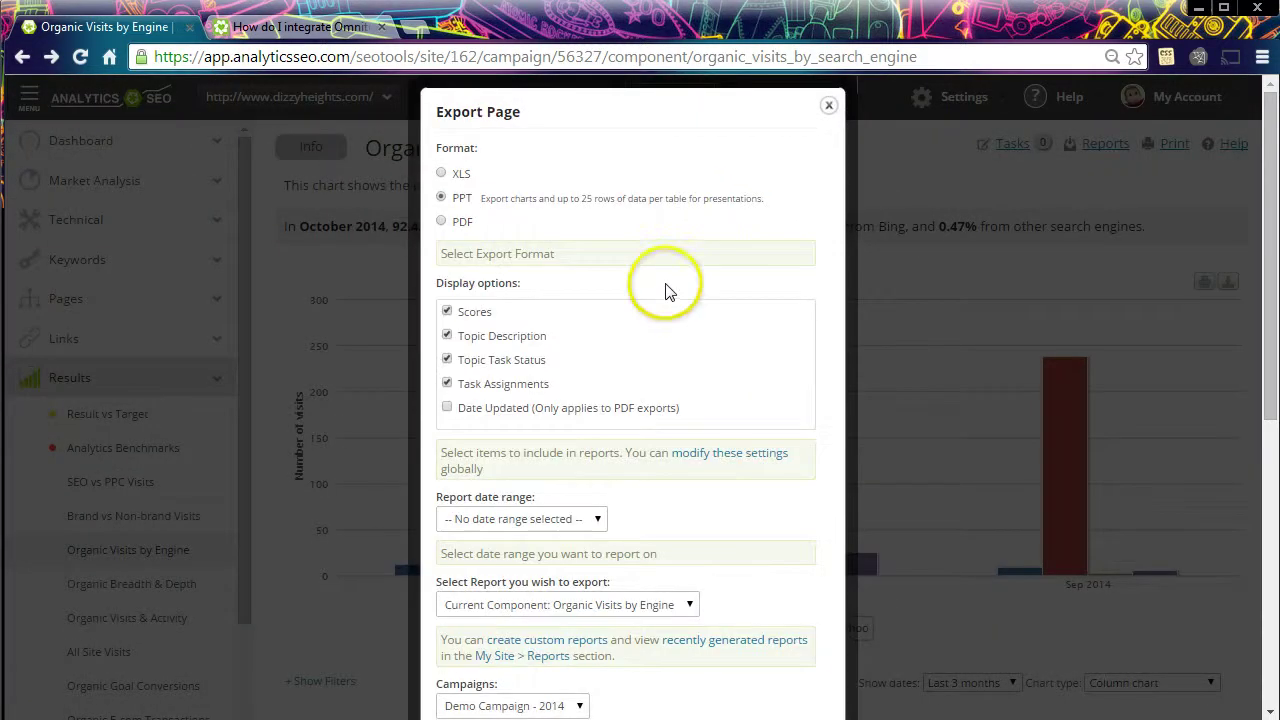
pyautogui.click(448, 174)
pyautogui.click(441, 221)
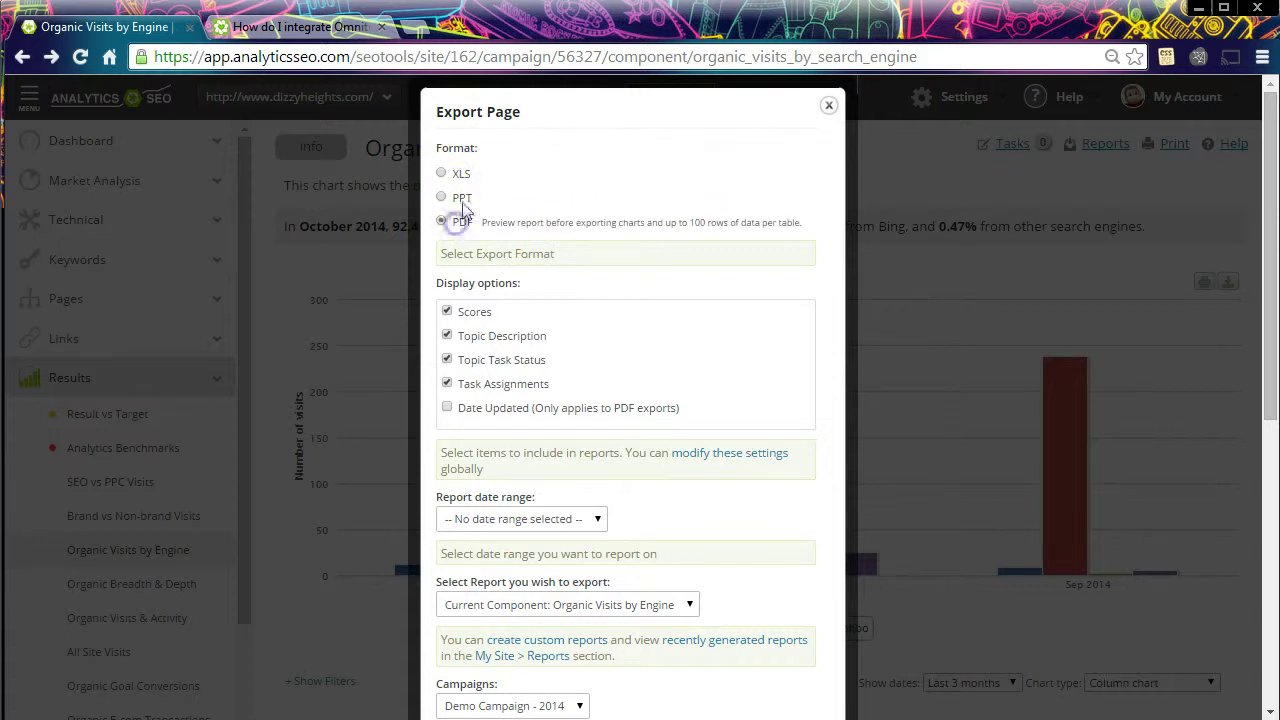
pyautogui.click(441, 197)
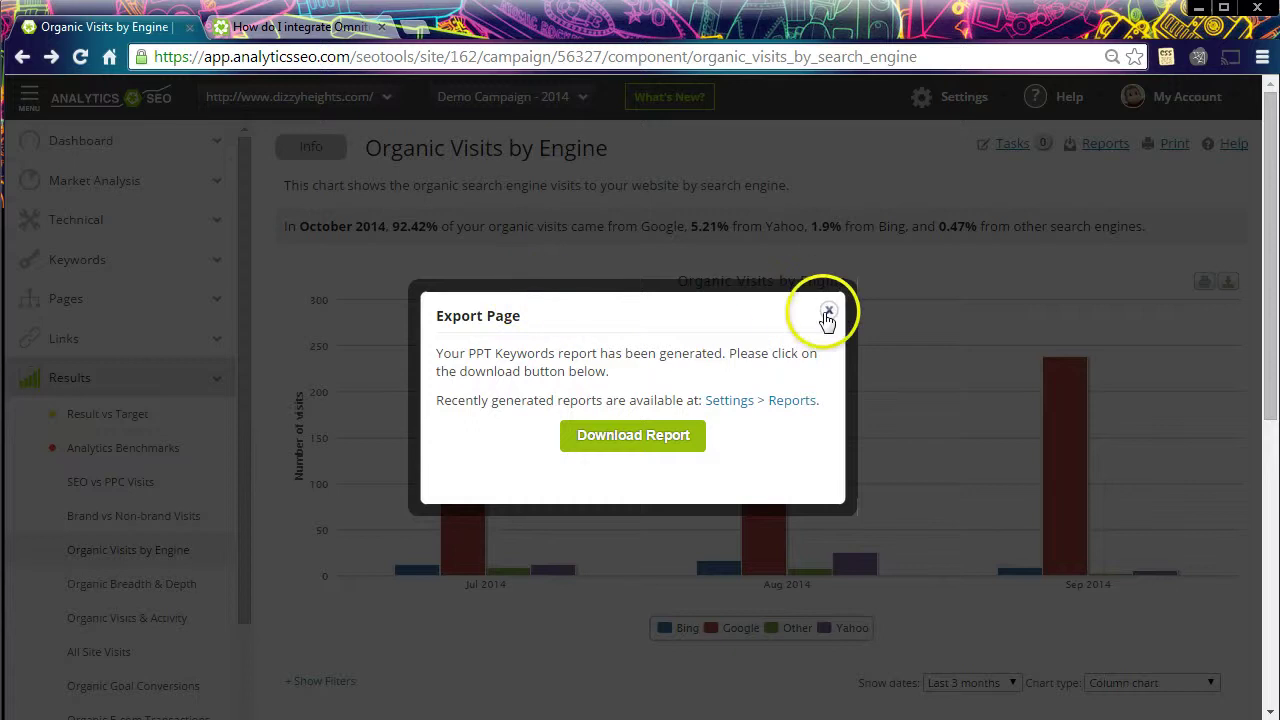
pyautogui.click(828, 315)
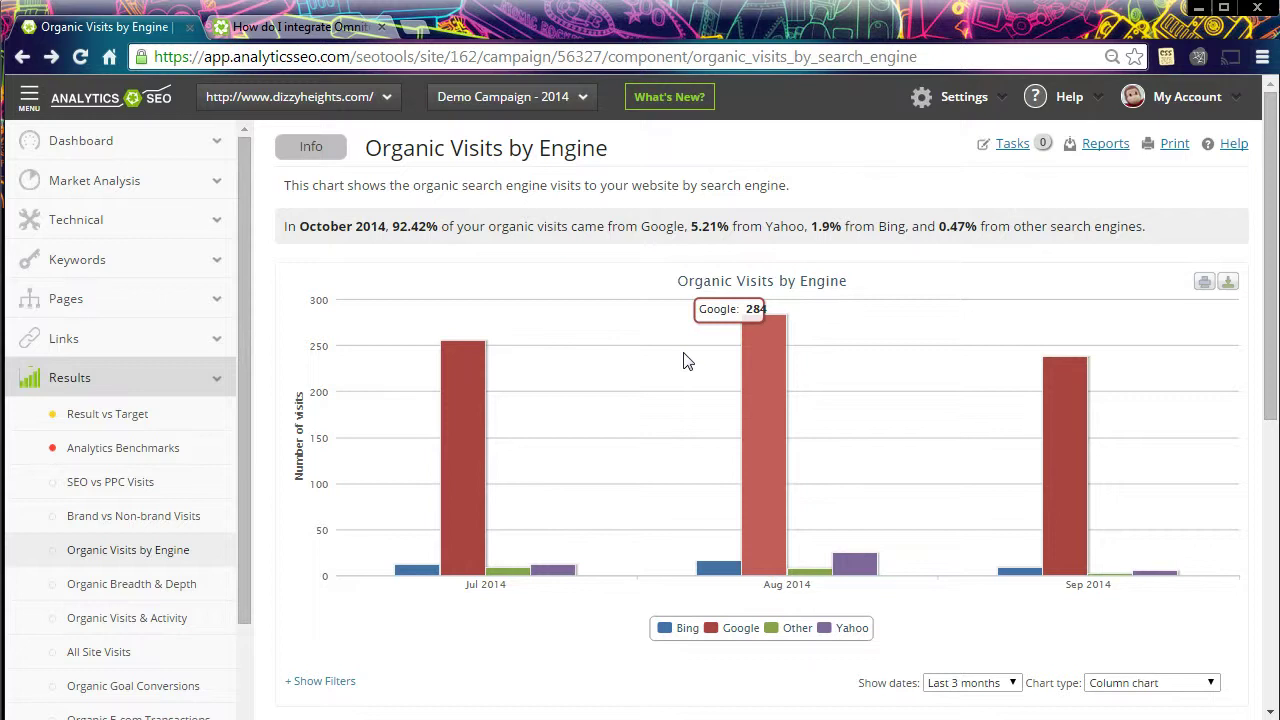
# Step: Open the company Branding settings, download the standard PowerPoint template and dismiss the download bar
pyautogui.click(994, 99)
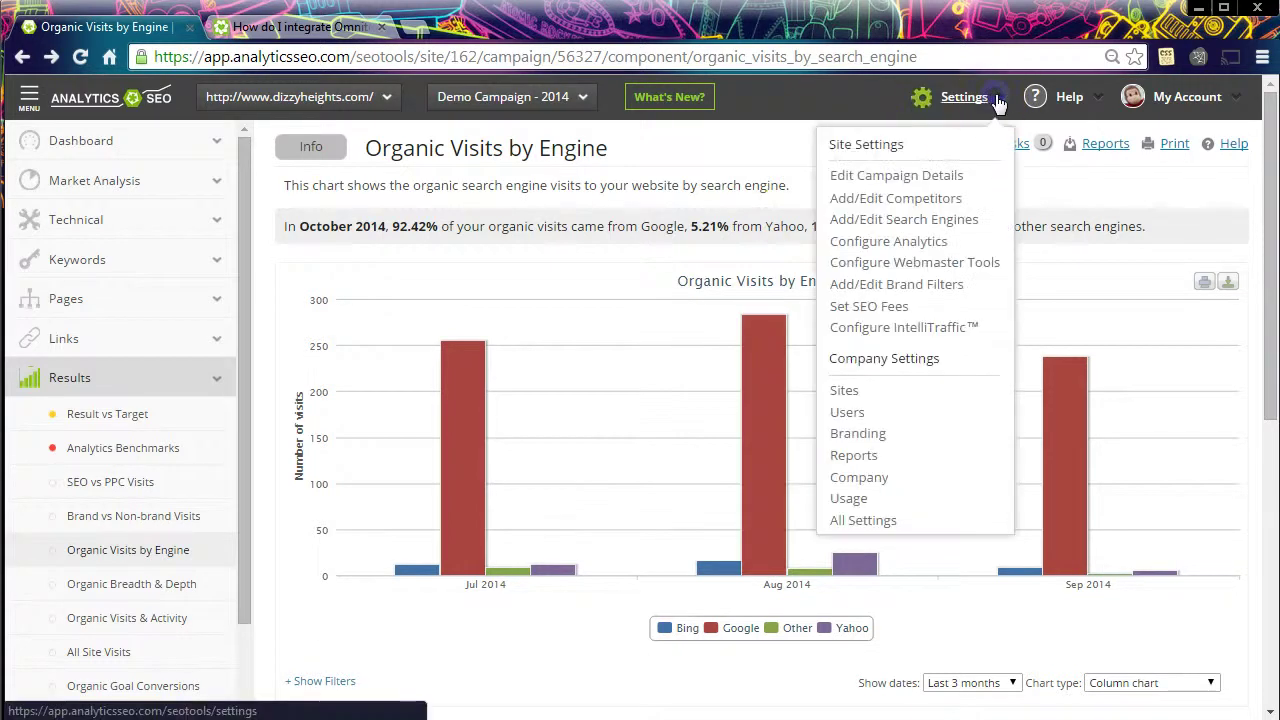
pyautogui.click(858, 436)
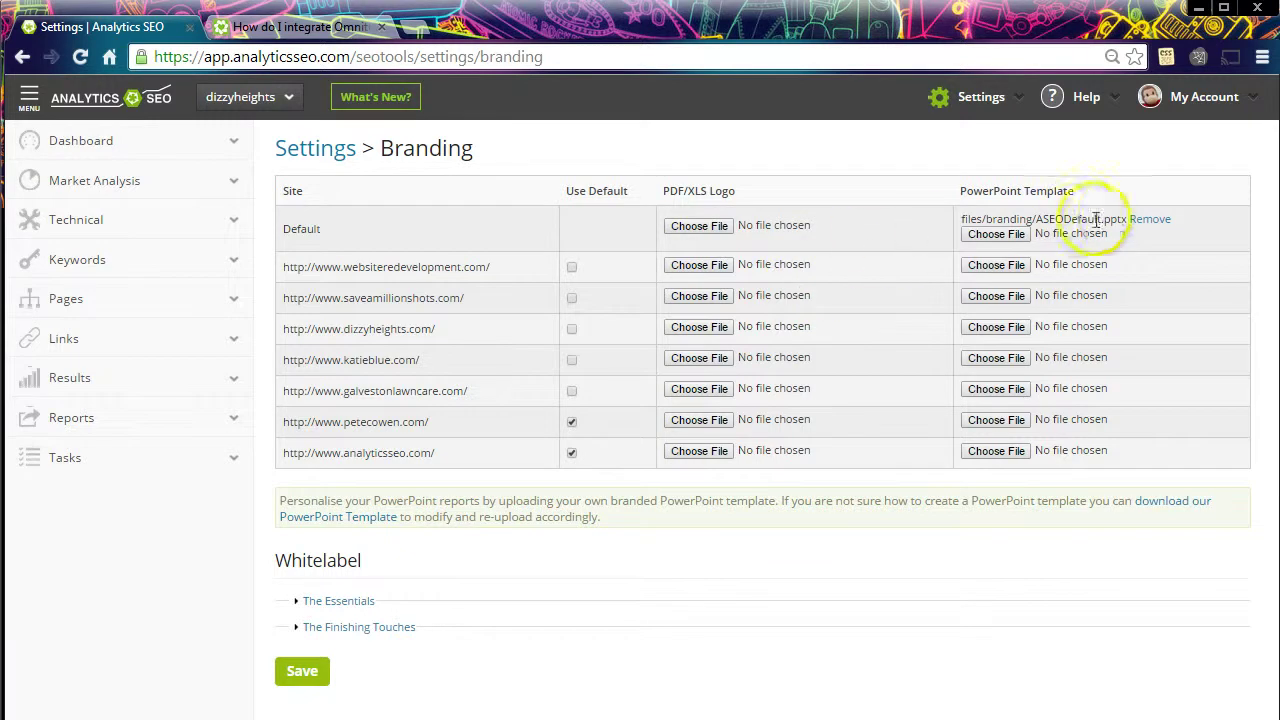
pyautogui.click(1155, 503)
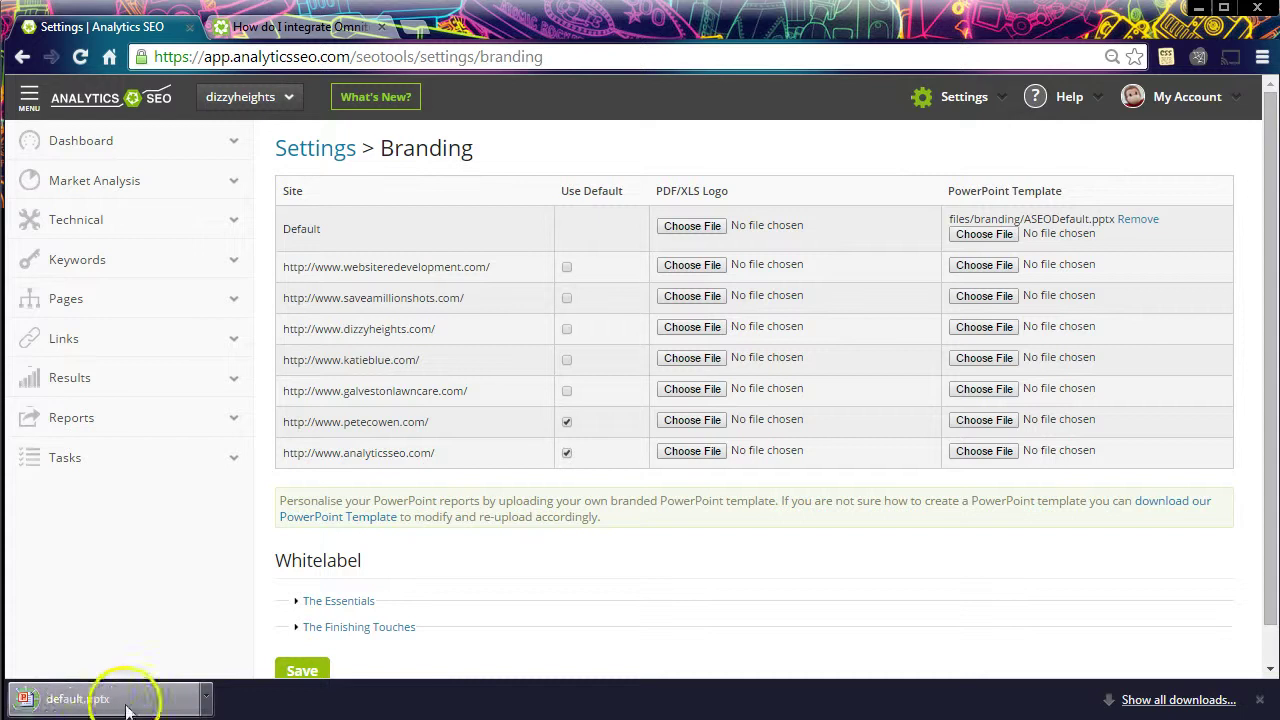
pyautogui.click(1259, 699)
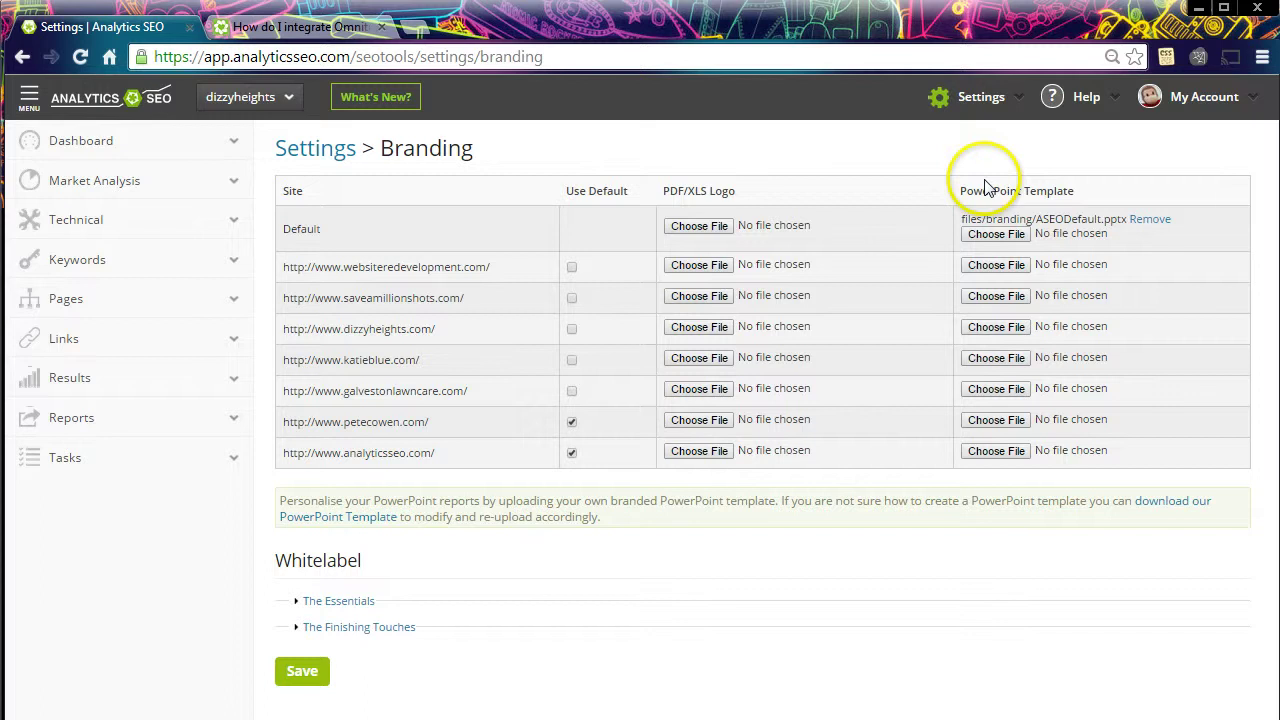
# Step: Search the support knowledge base for "powerpoint" and close the support form
pyautogui.click(1122, 106)
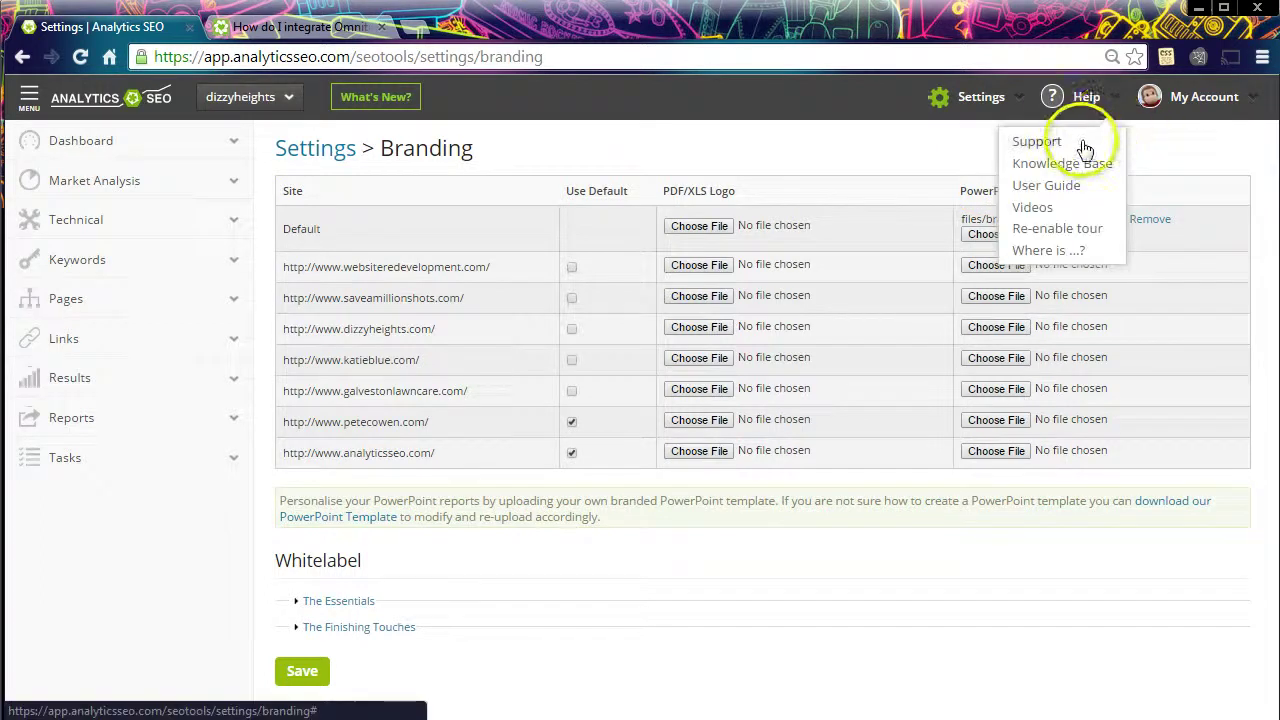
pyautogui.click(1086, 140)
pyautogui.click(740, 182)
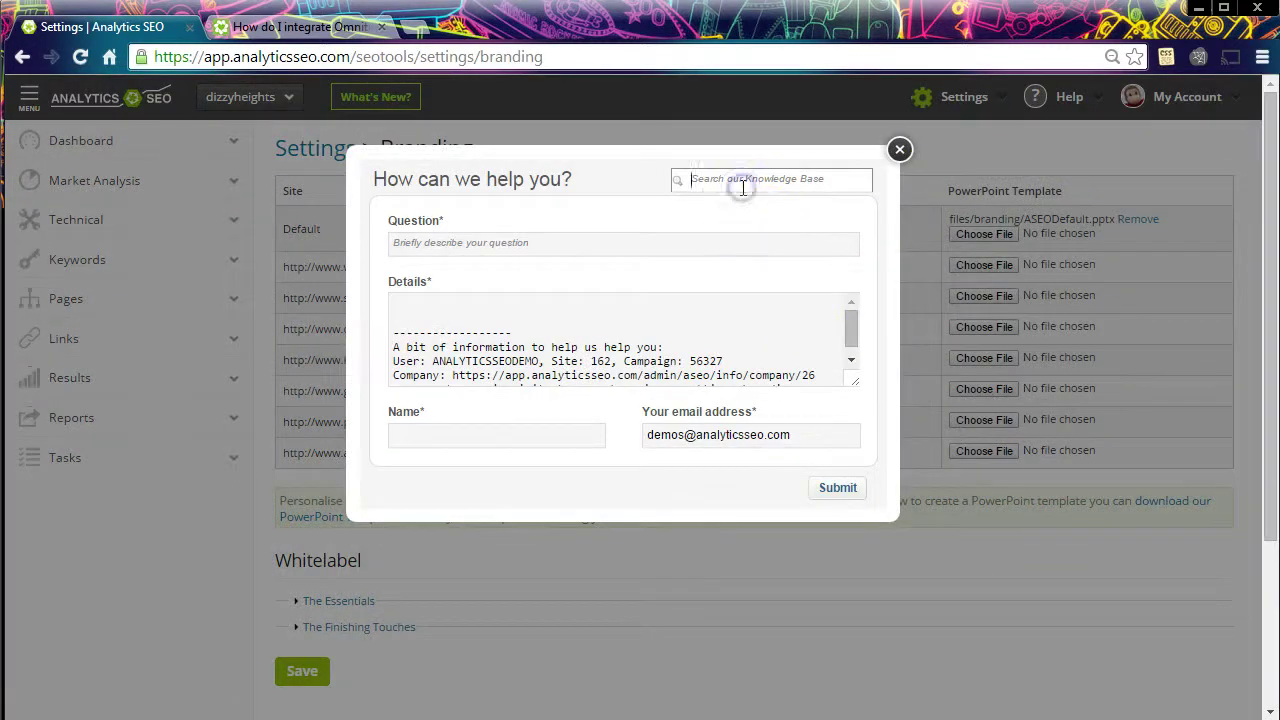
pyautogui.write('powerpoint')
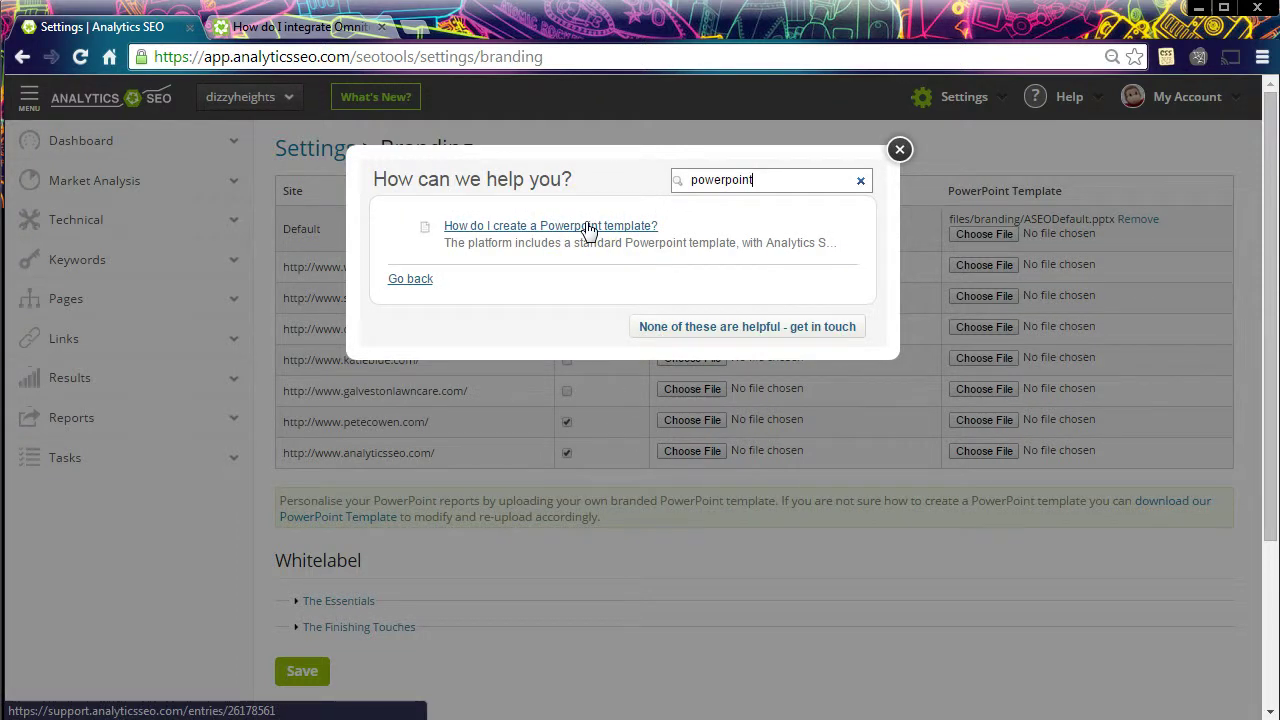
pyautogui.click(900, 150)
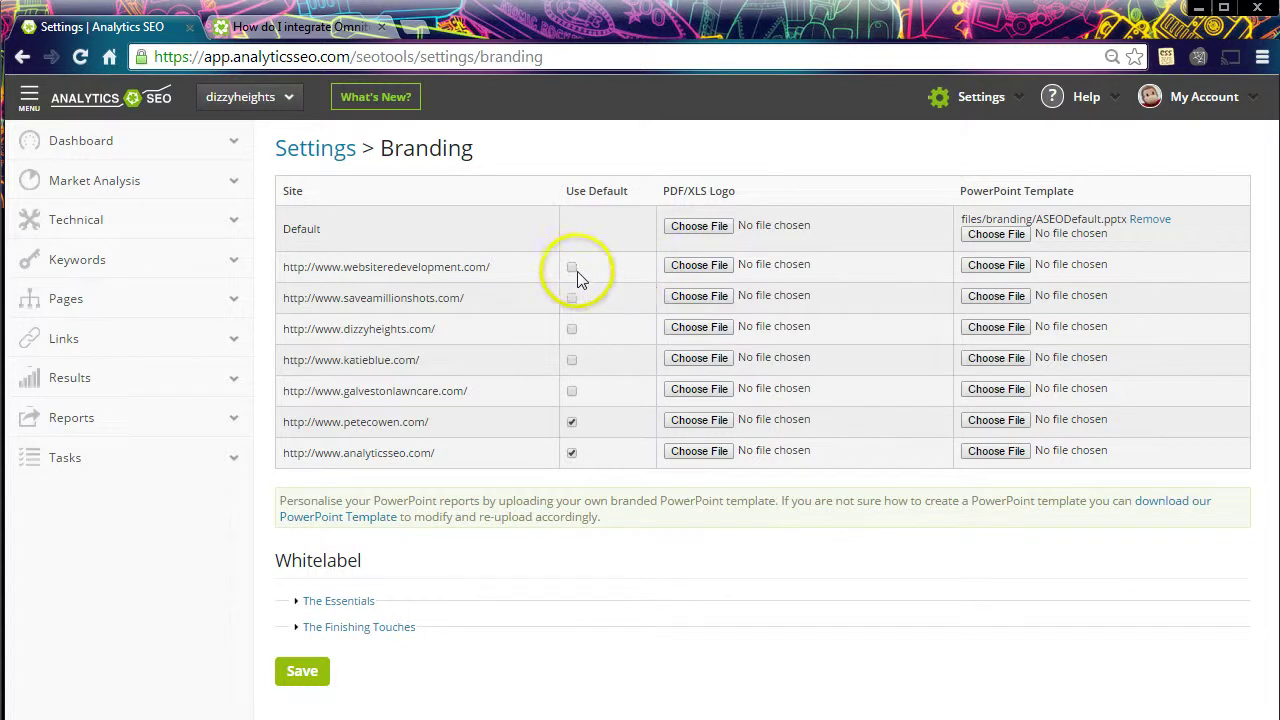
pyautogui.click(571, 332)
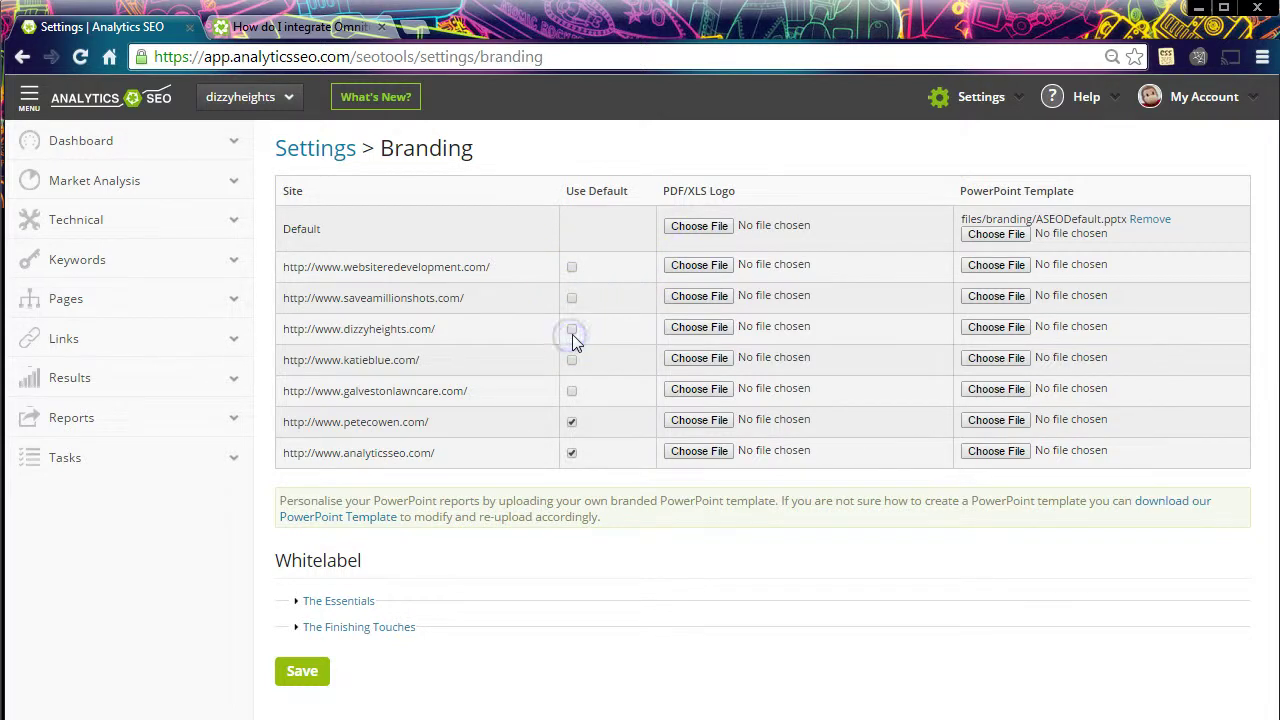
pyautogui.click(573, 334)
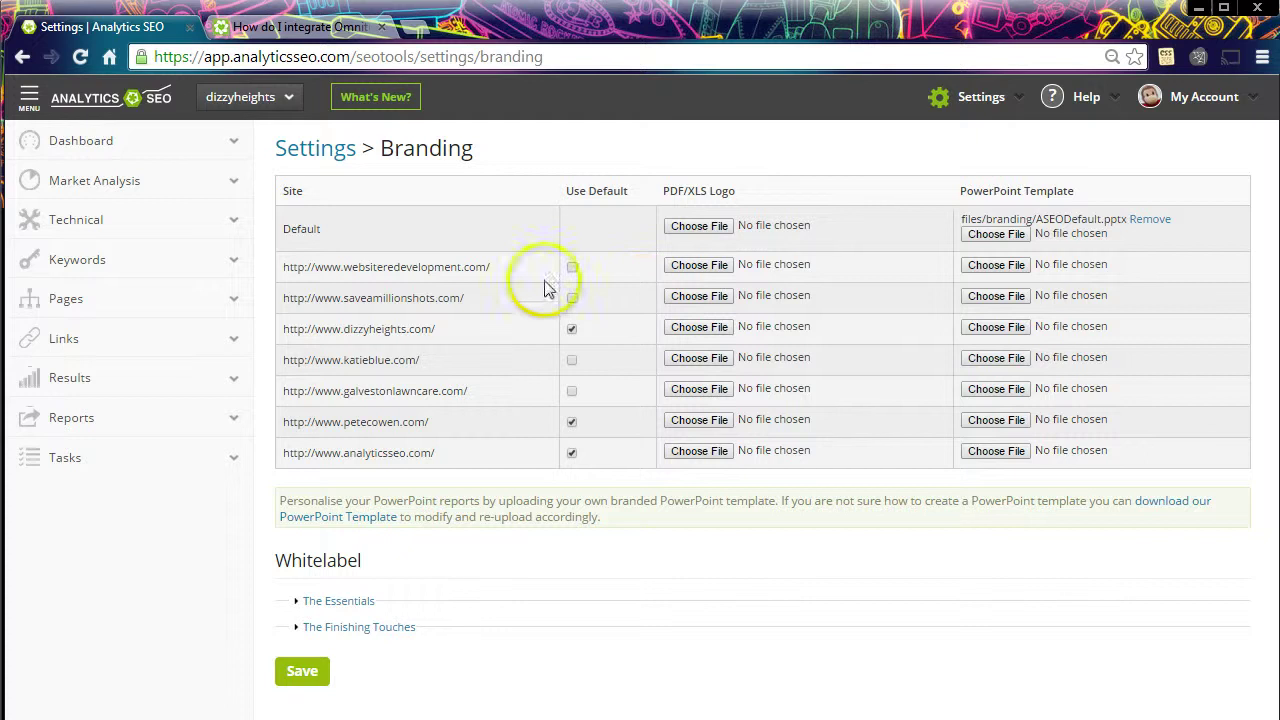
pyautogui.doubleClick(303, 236)
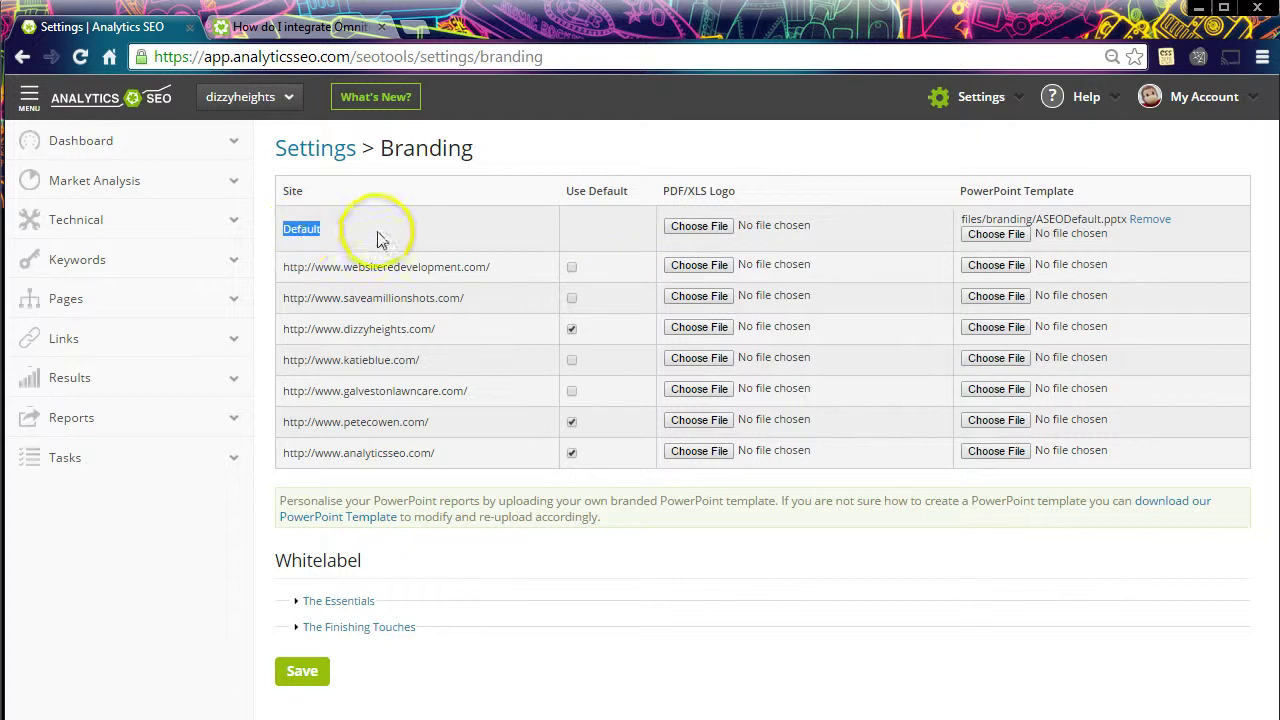
pyautogui.click(393, 257)
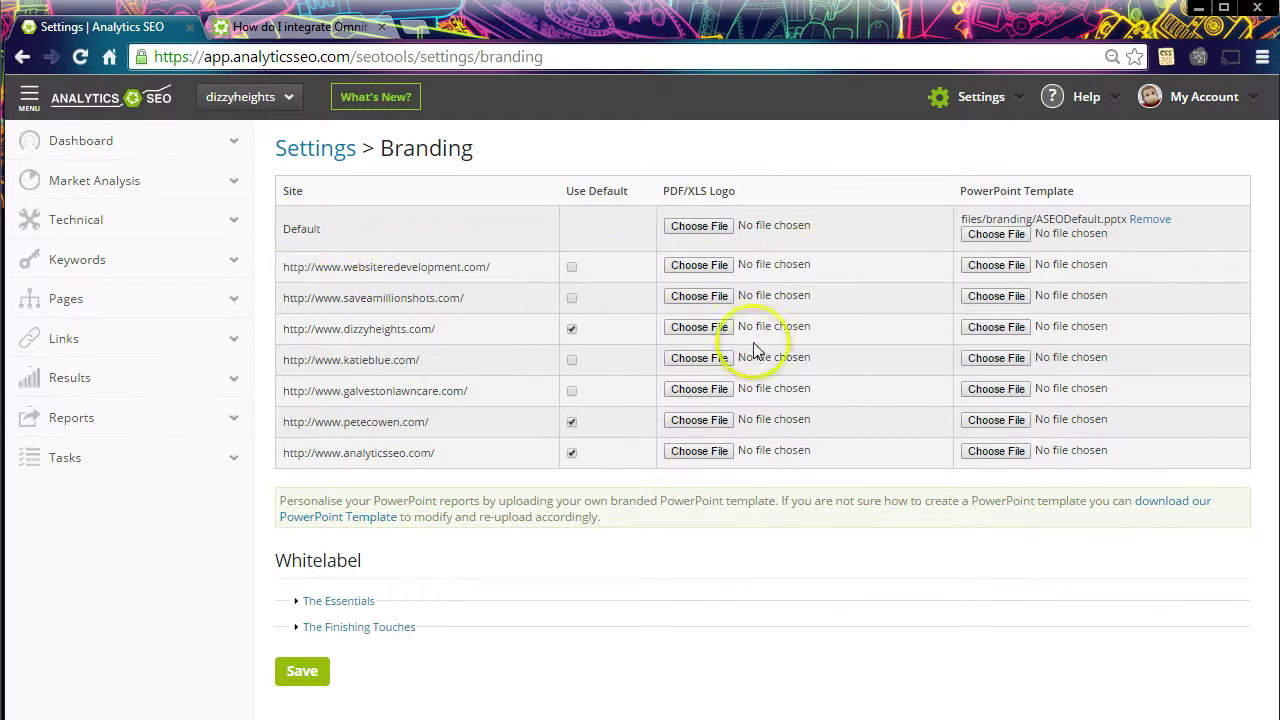
# Step: Create a new custom report template from the Reports settings and title it "Sample Custom Report"
pyautogui.click(1014, 97)
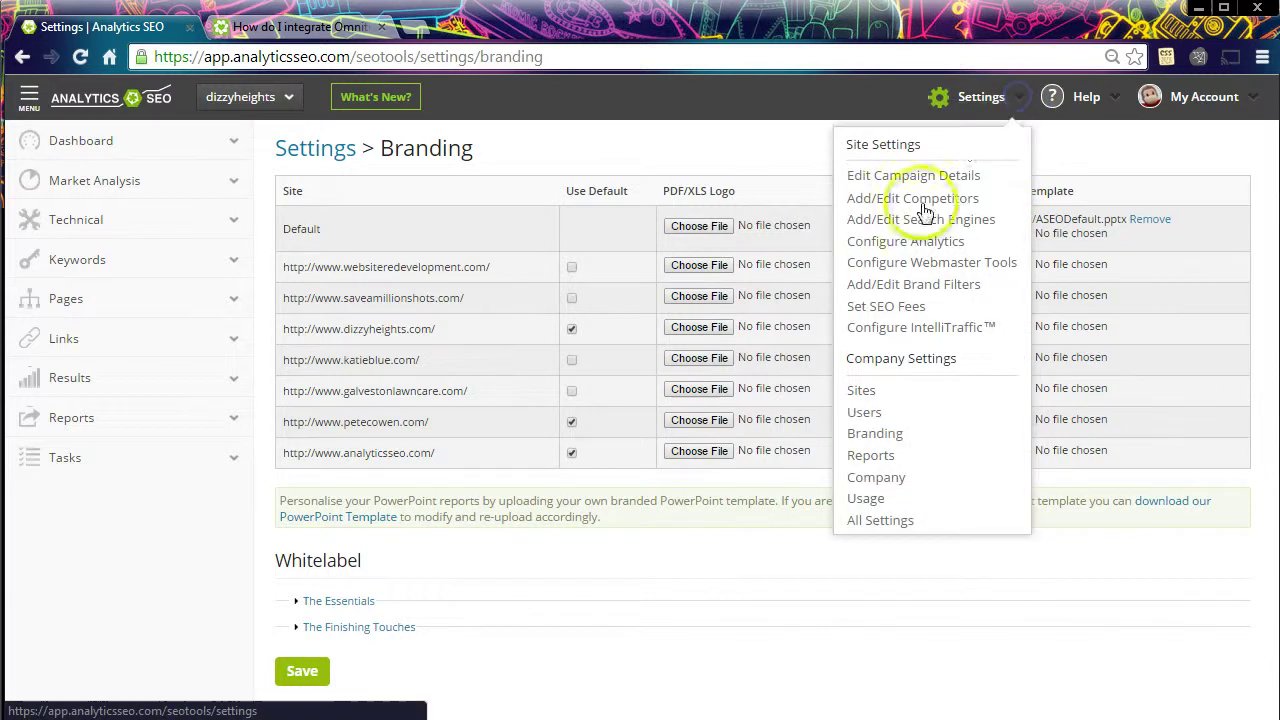
pyautogui.click(873, 463)
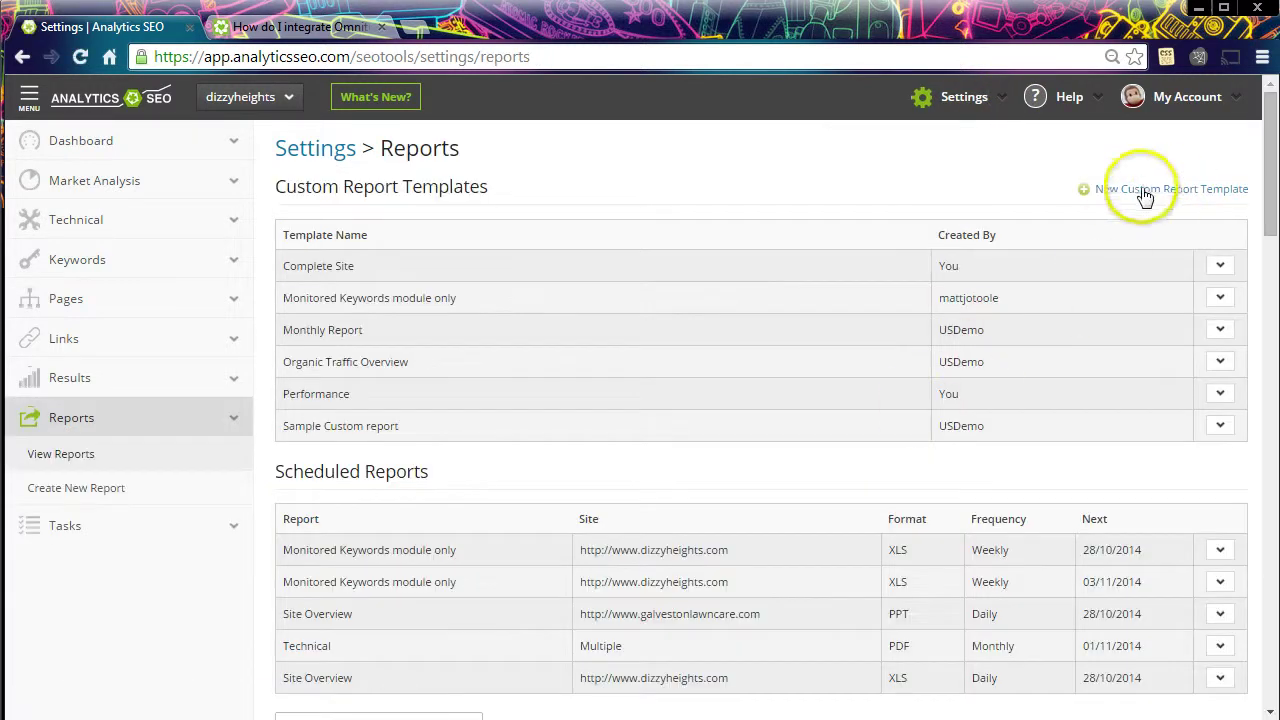
pyautogui.click(1193, 196)
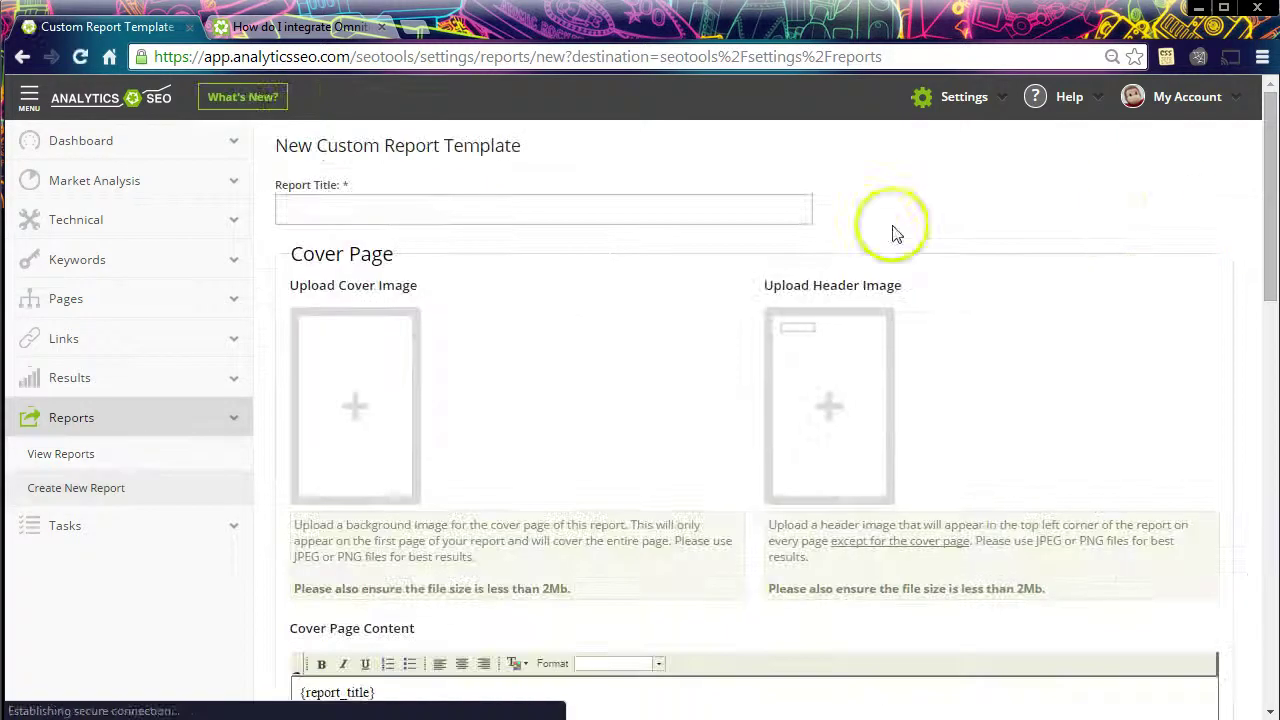
pyautogui.click(386, 211)
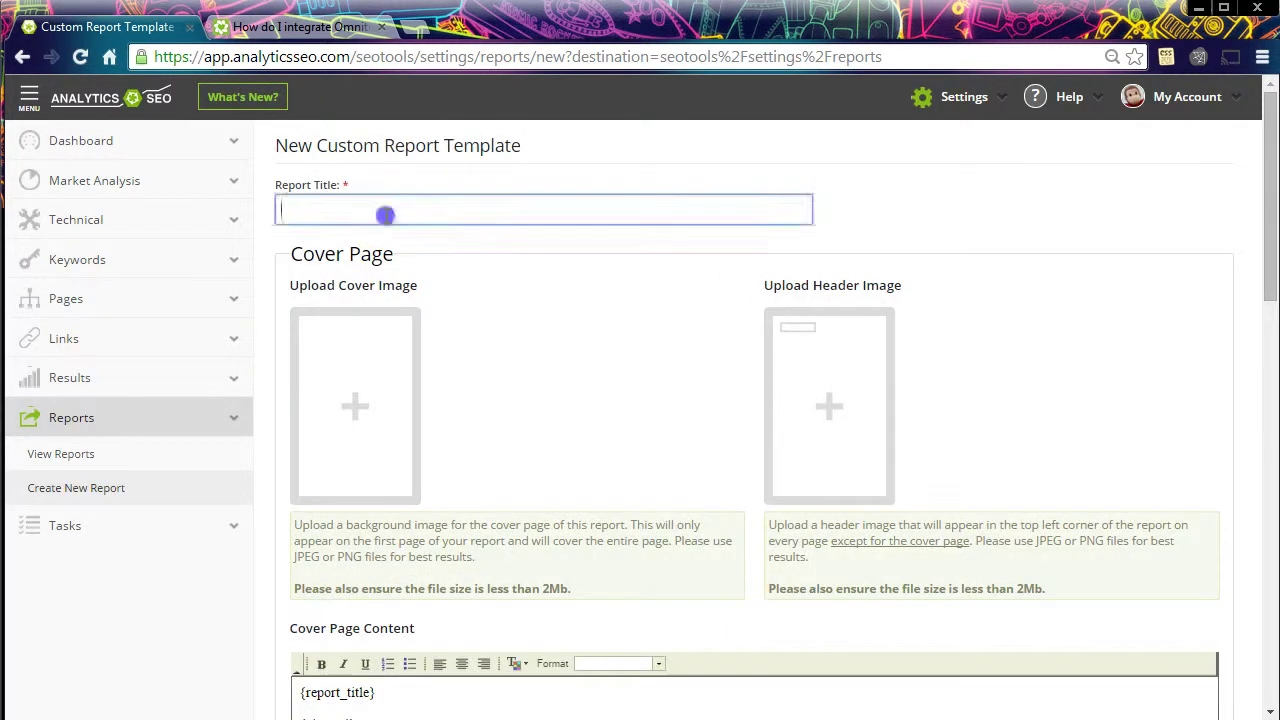
pyautogui.write('Sample Cu')
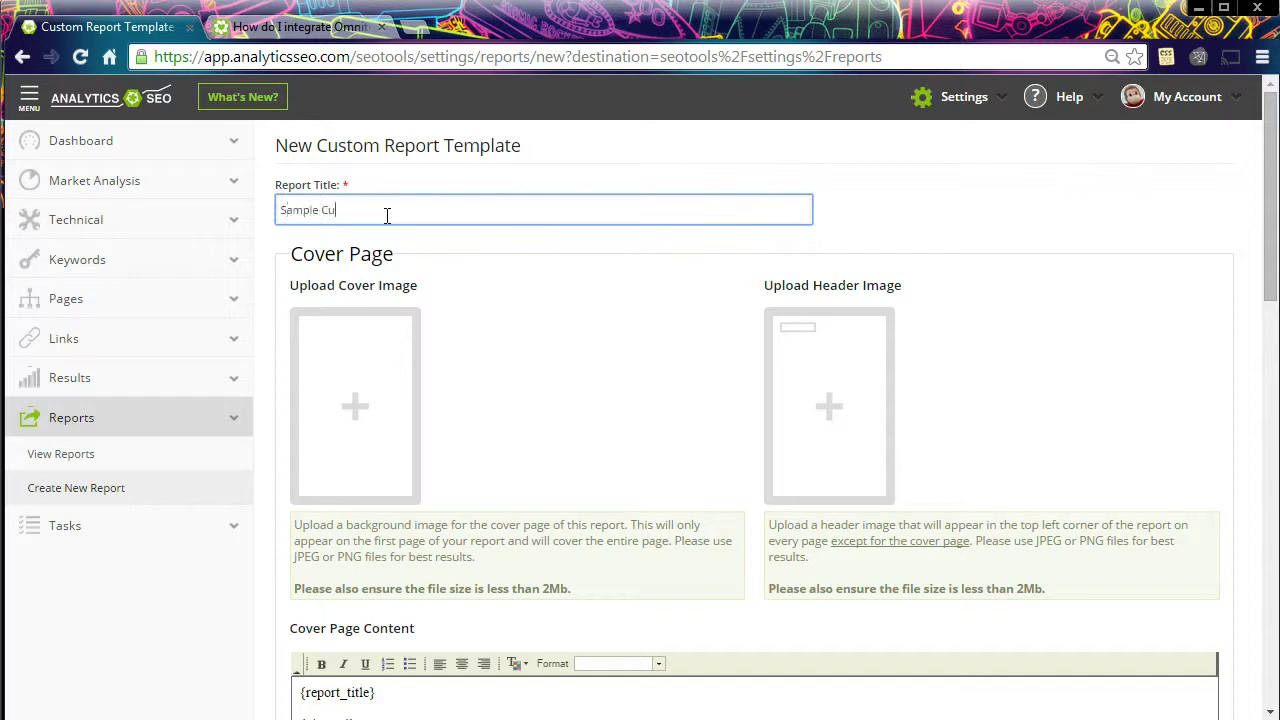
pyautogui.write('stom Report')
# Step: Switch to Adobe Reader to view the cover page of Sample PDF Report 2014.pdf as an example, and close it
pyautogui.click(355, 417)
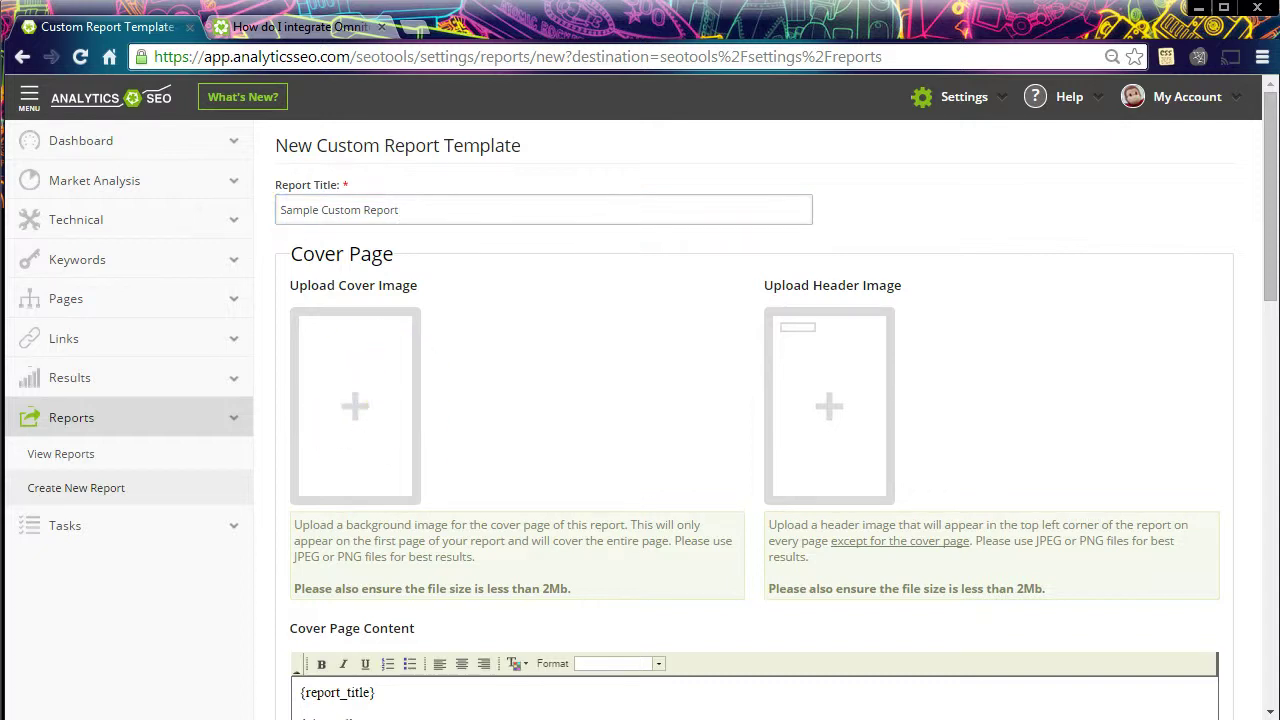
pyautogui.hotkey('alt', 'Tab')
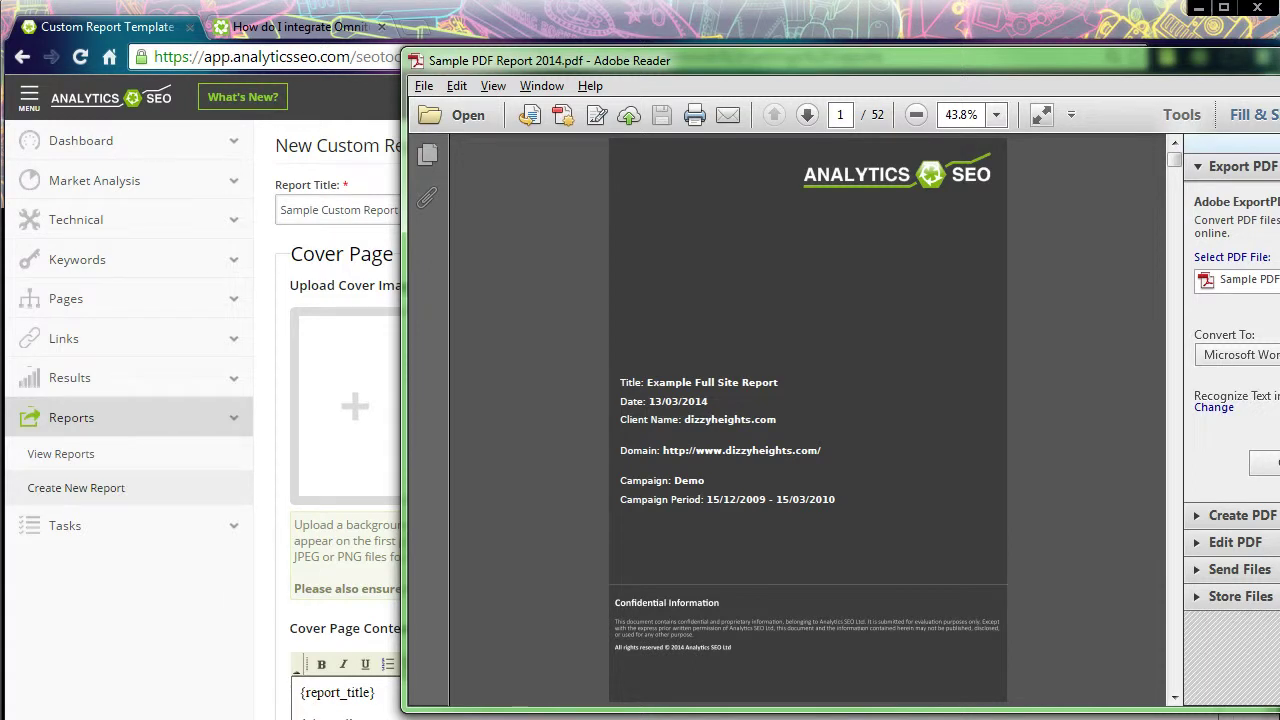
pyautogui.click(1279, 60)
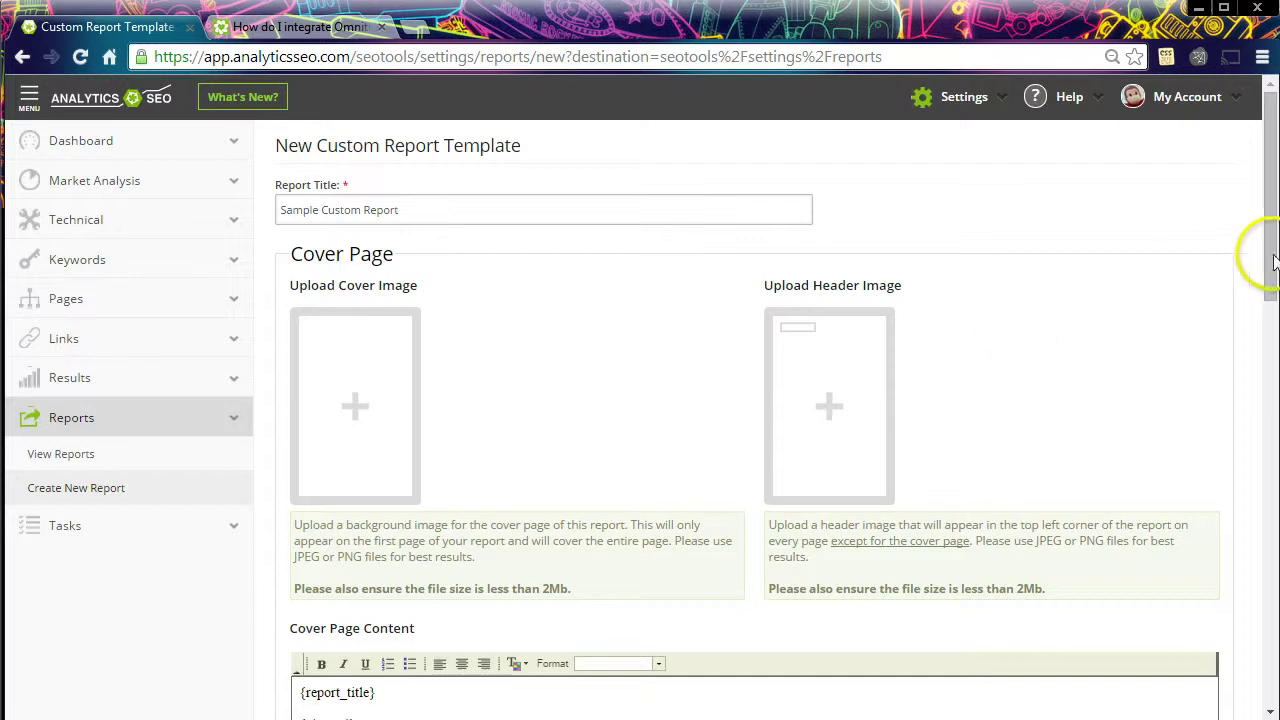
# Step: Show the available placeholders for the cover page content and add a blank line below {campaign_name}
pyautogui.moveTo(1271, 251); pyautogui.dragTo(1260, 420)
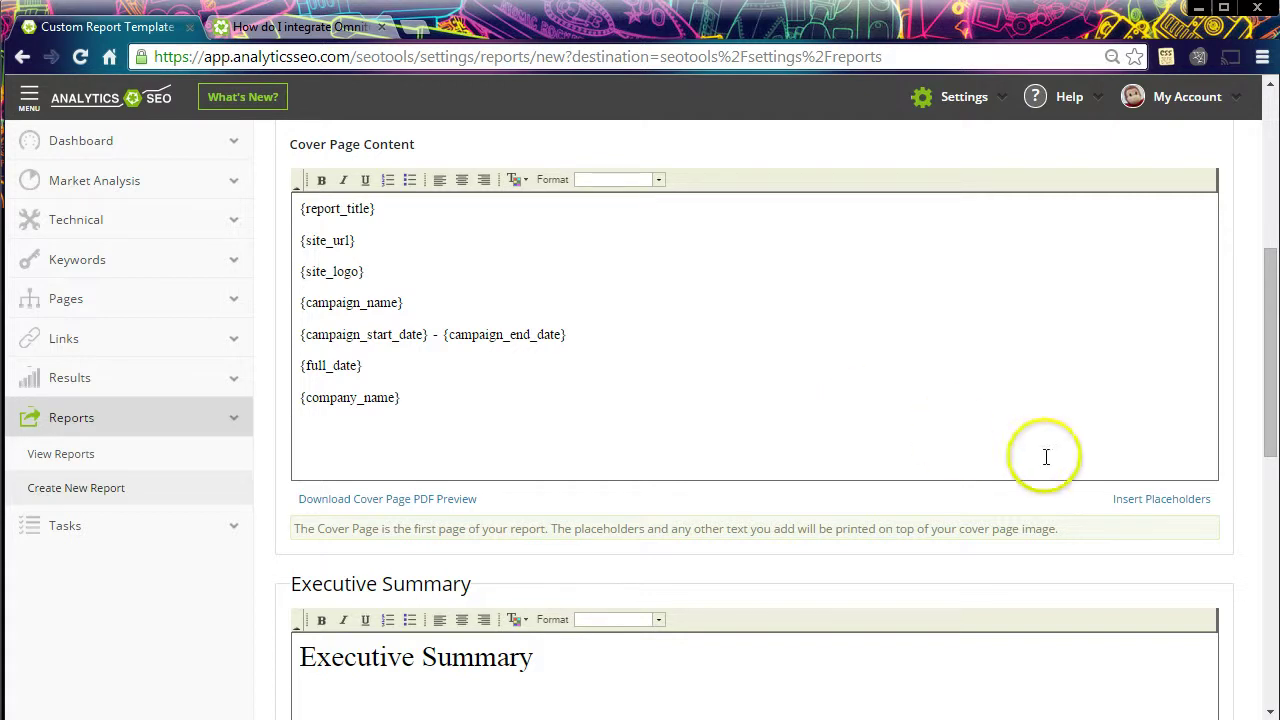
pyautogui.click(1156, 500)
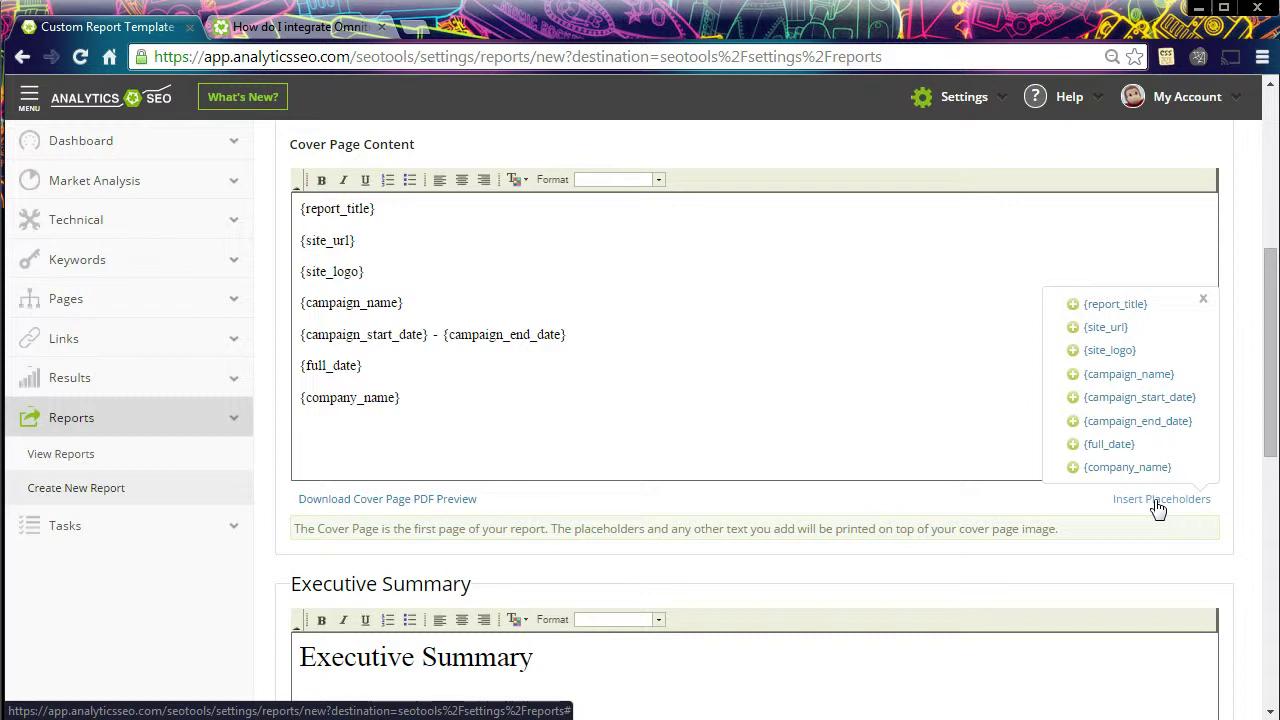
pyautogui.click(754, 385)
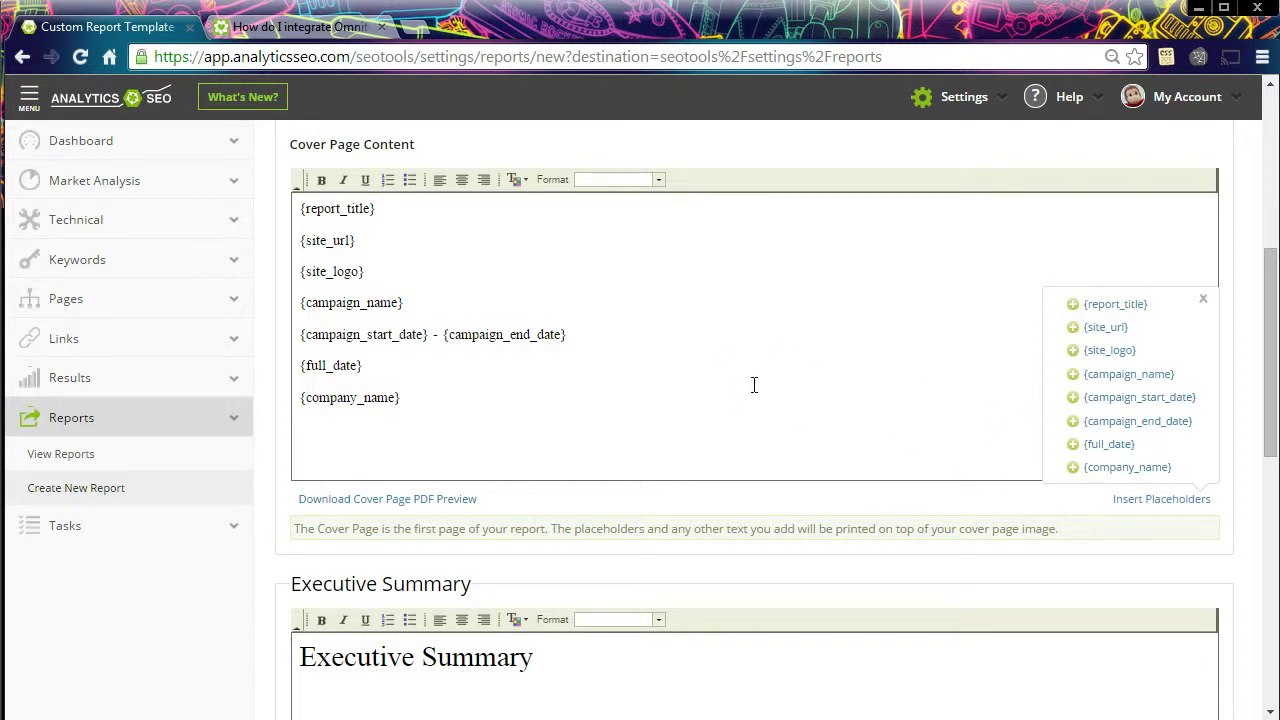
pyautogui.click(498, 295)
pyautogui.press('Return')
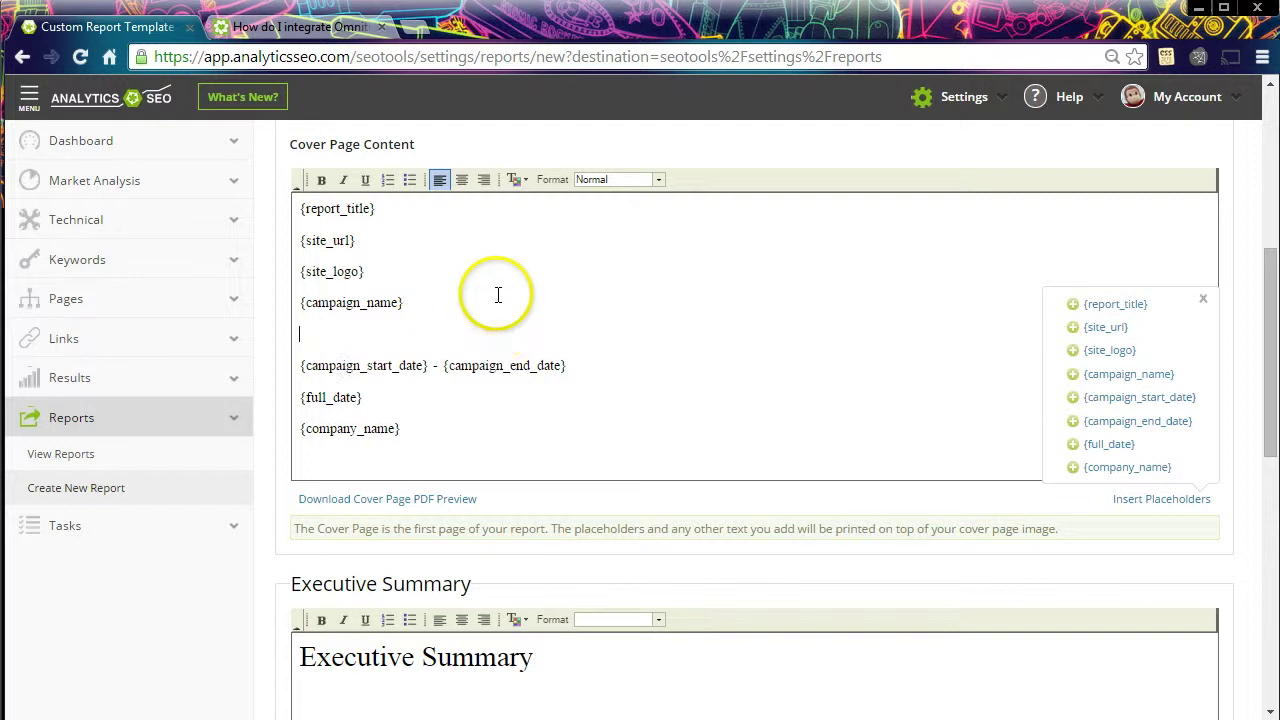
# Step: Make the {campaign_name} placeholder bold, and download and open the cover page PDF preview
pyautogui.moveTo(425, 302); pyautogui.dragTo(268, 290)
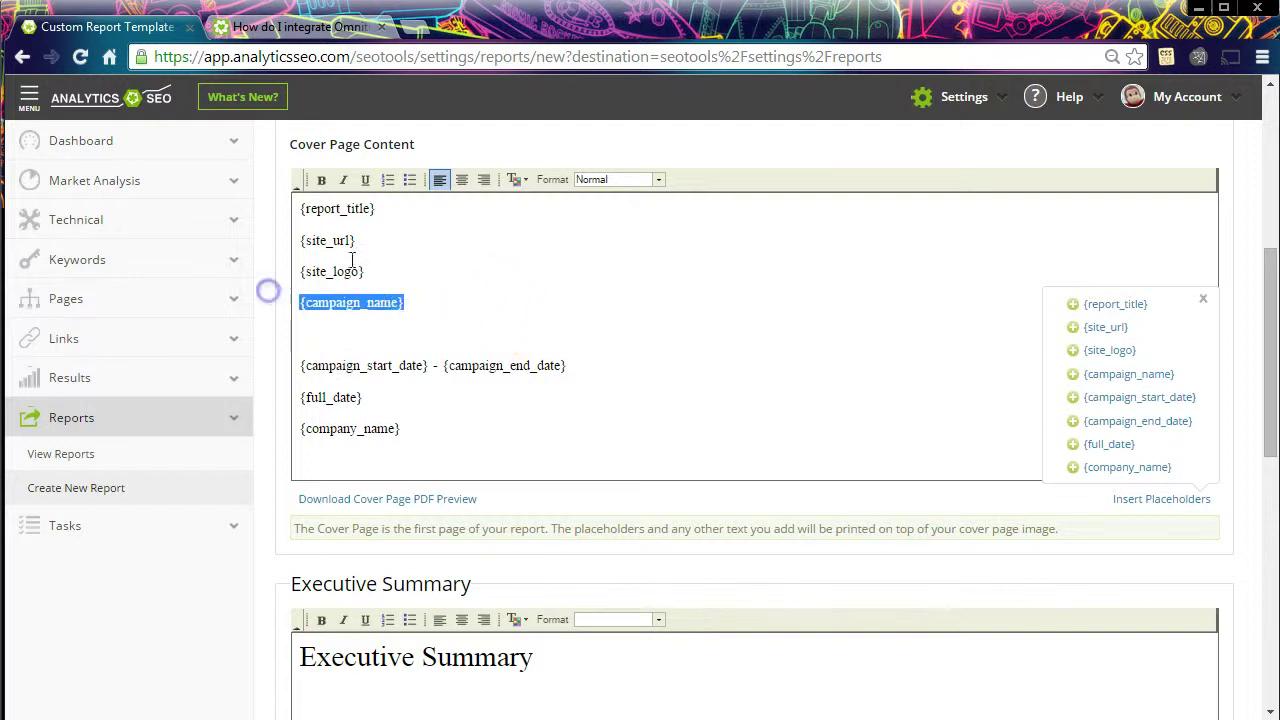
pyautogui.click(321, 180)
pyautogui.click(546, 330)
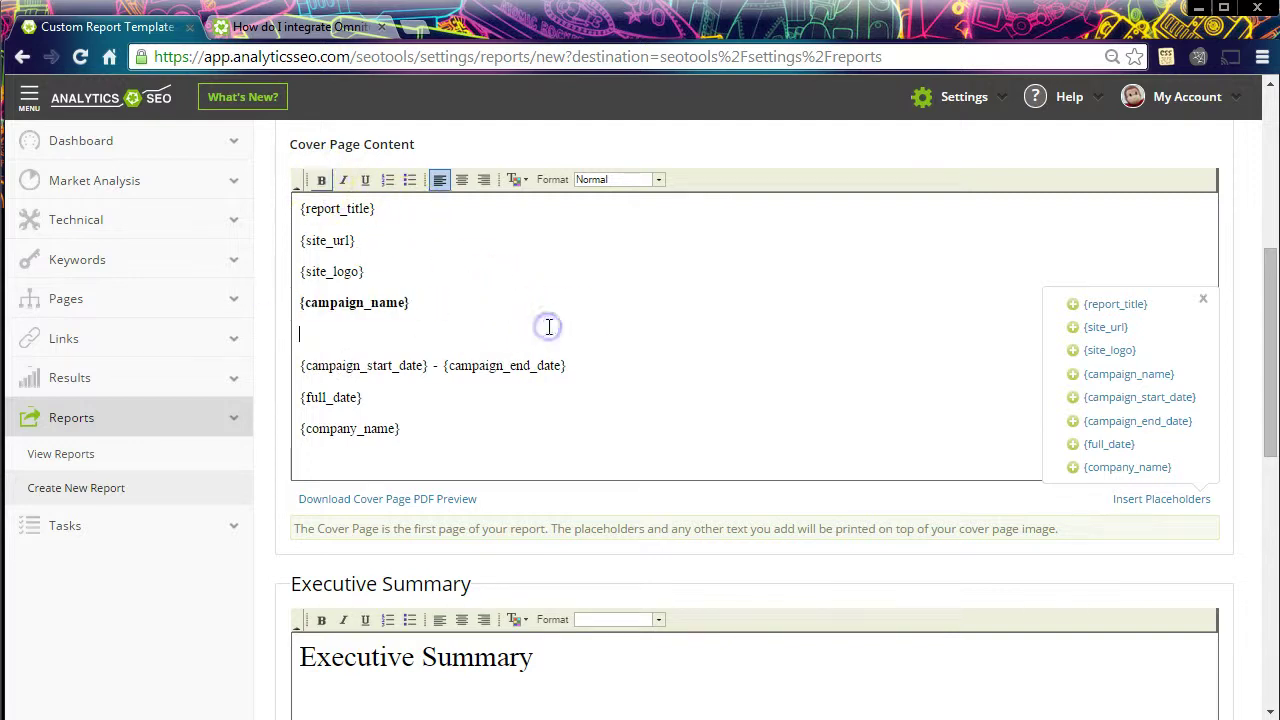
pyautogui.click(322, 500)
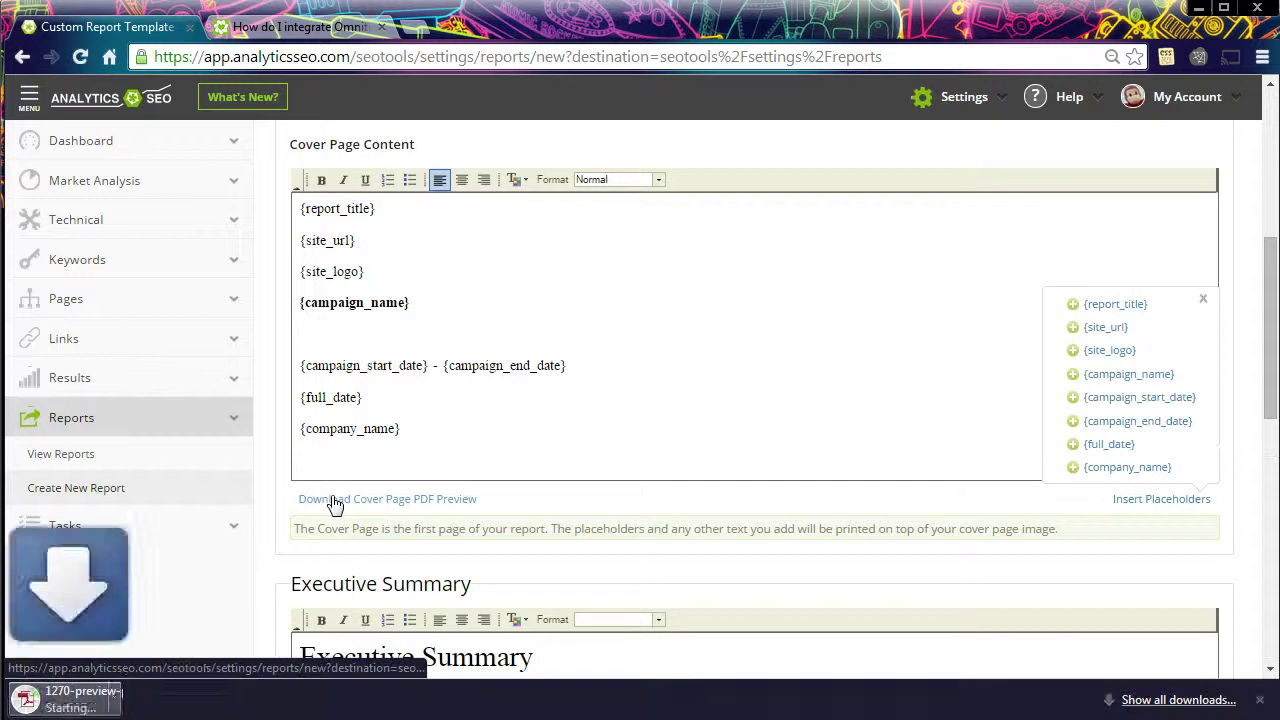
pyautogui.click(147, 708)
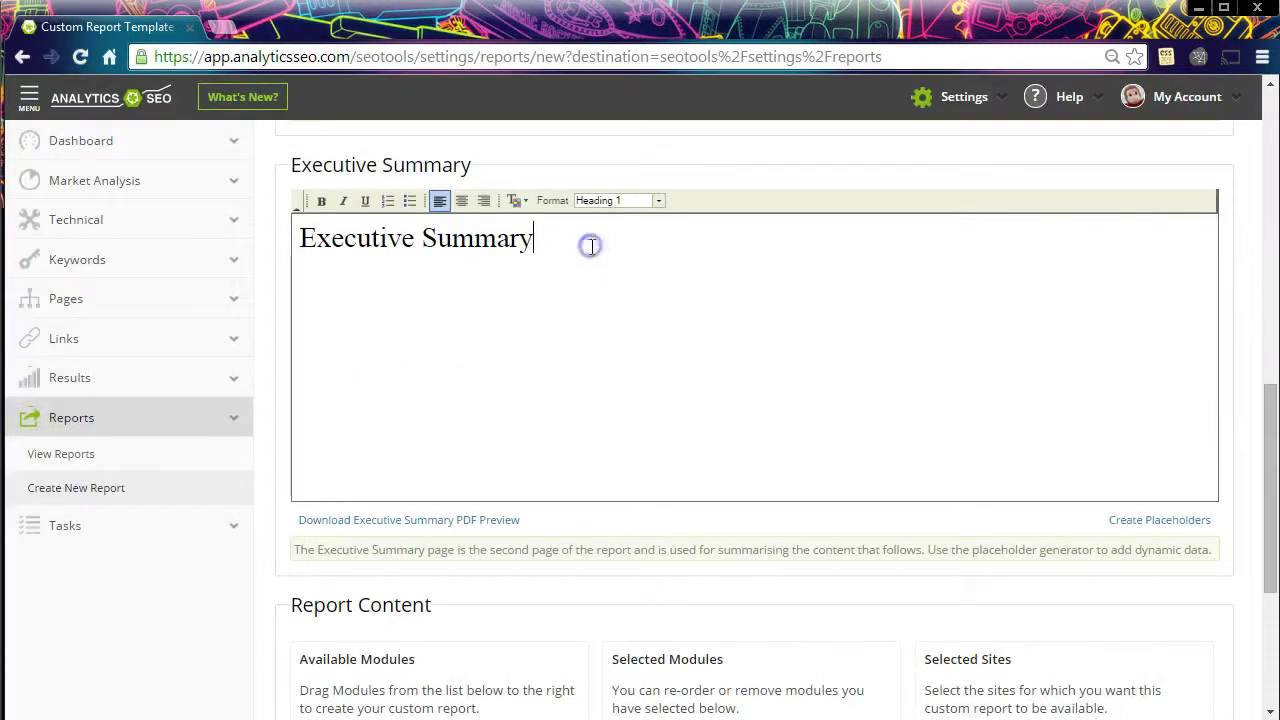
# Step: Make the Executive Summary heading bold and start a new line beneath it
pyautogui.moveTo(592, 237); pyautogui.dragTo(274, 217)
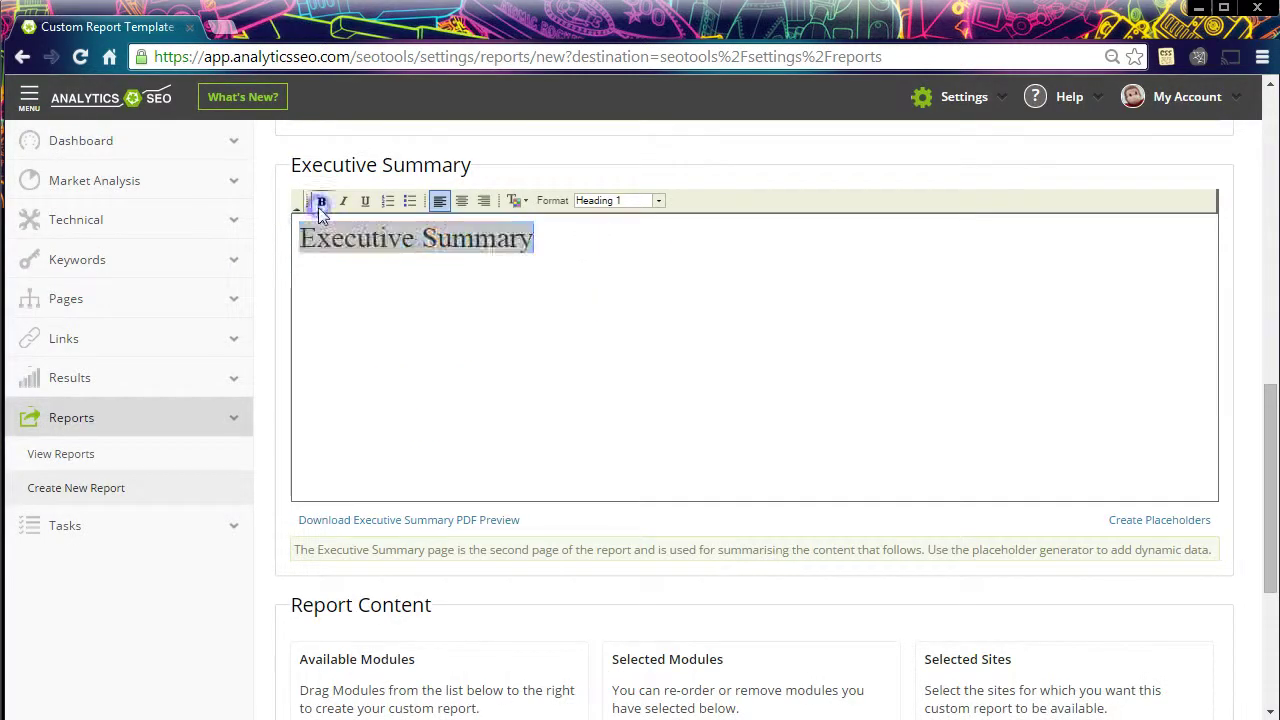
pyautogui.click(321, 201)
pyautogui.click(312, 307)
pyautogui.press('Return')
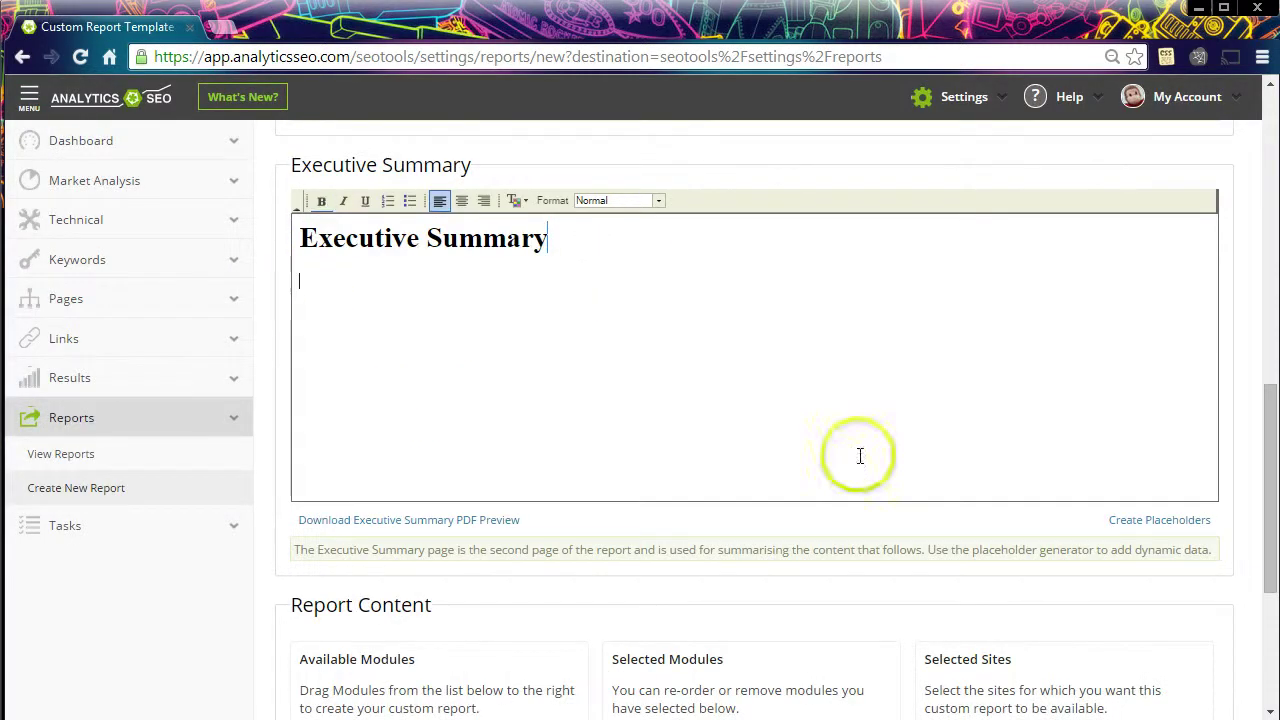
# Step: Insert a placeholder sentence into the executive summary for Organic Visits, Last full month, compared to Previous period
pyautogui.click(1136, 521)
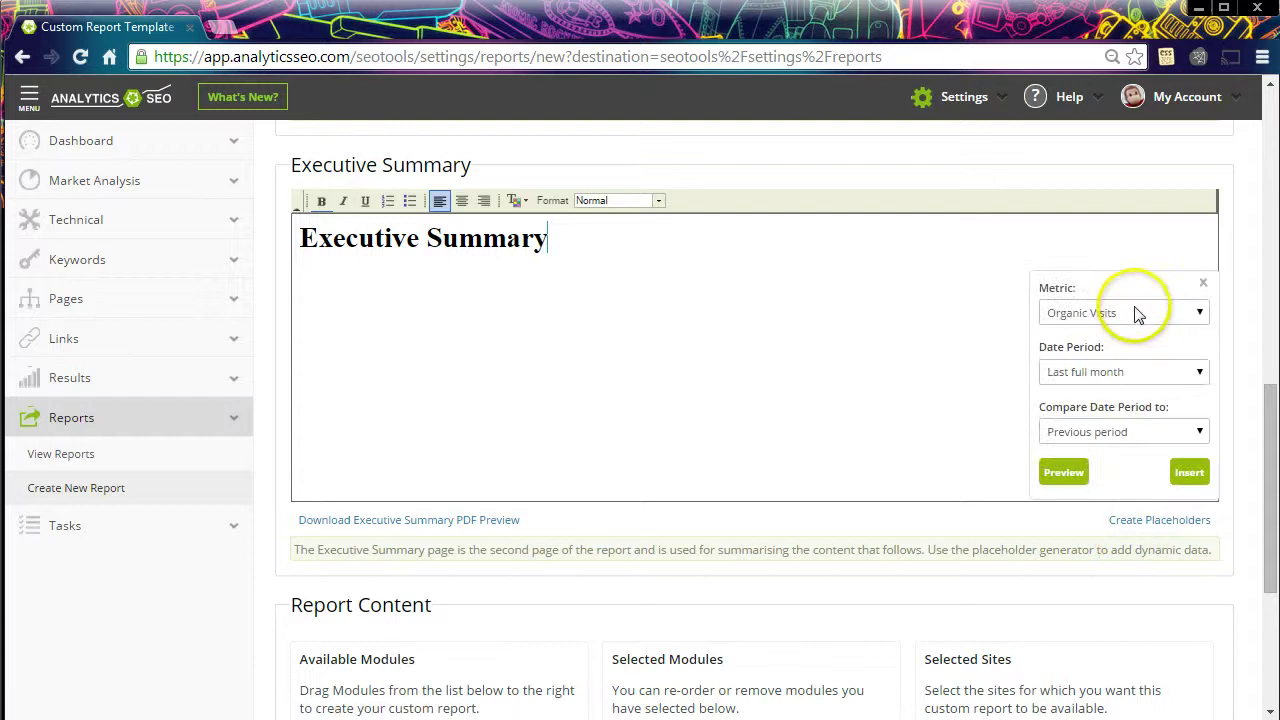
pyautogui.click(1189, 472)
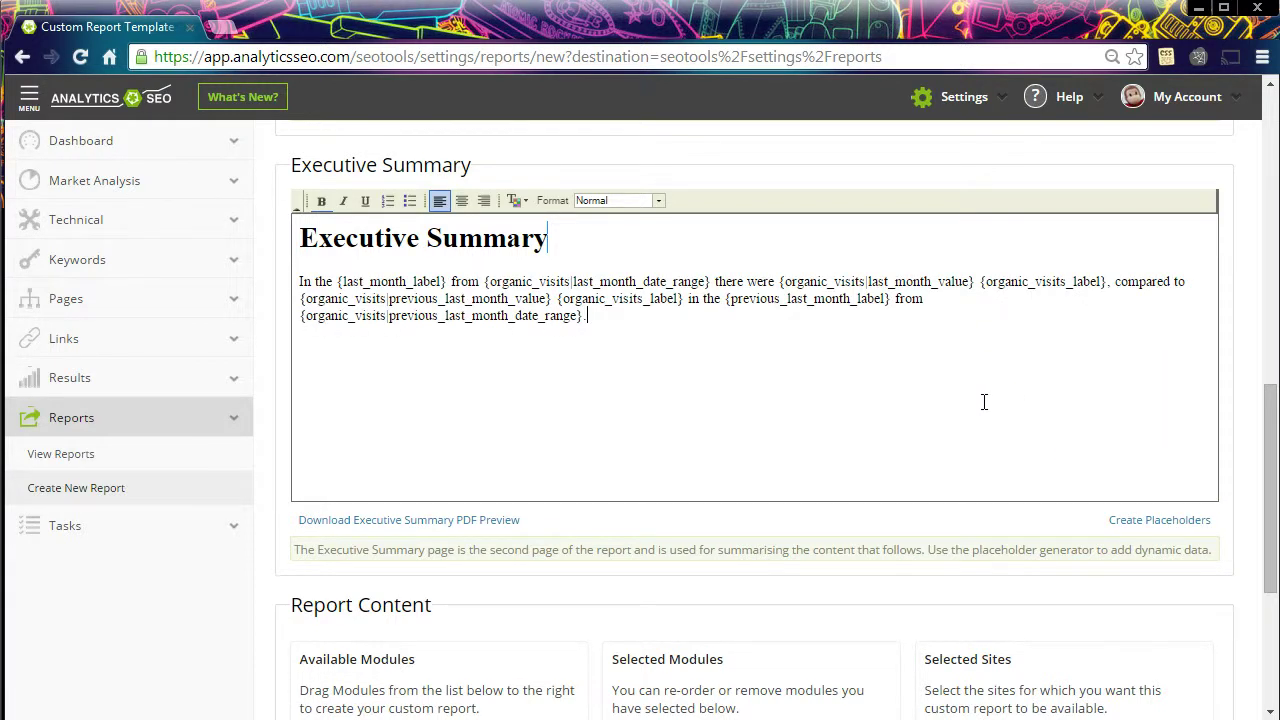
pyautogui.click(772, 501)
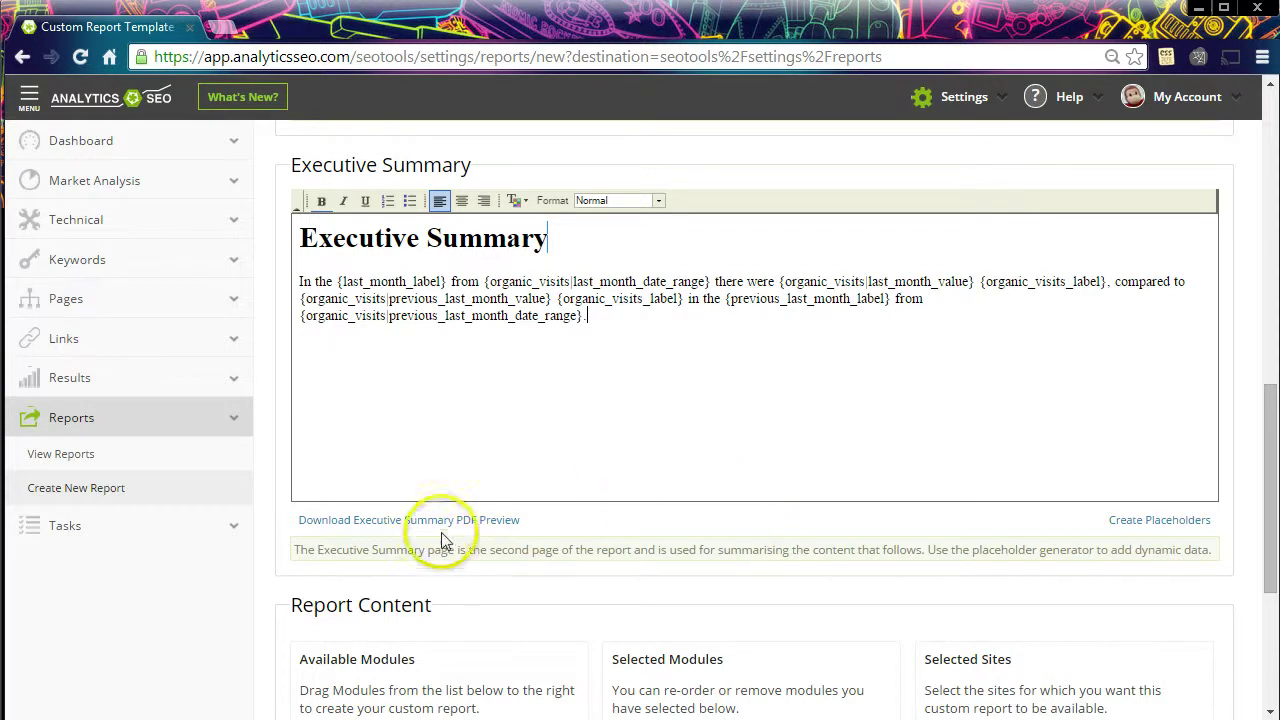
# Step: Download the executive summary PDF preview, view it, and return to the report template
pyautogui.click(466, 528)
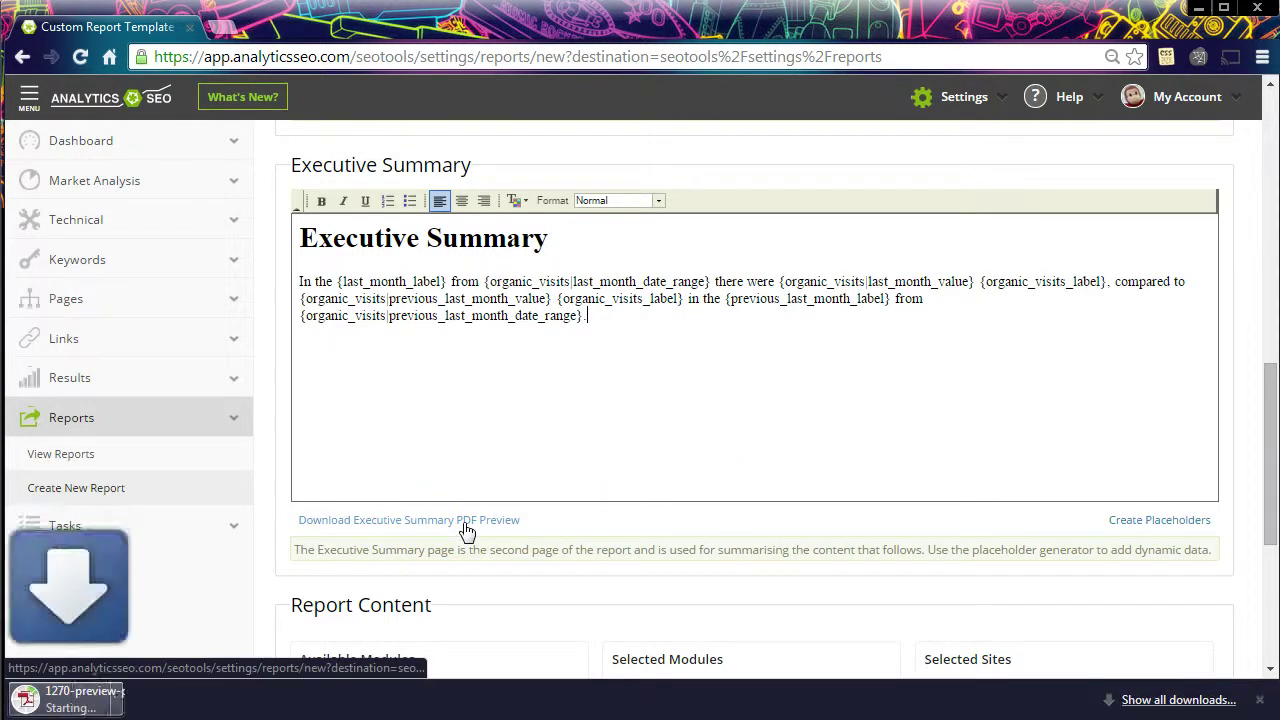
pyautogui.click(143, 690)
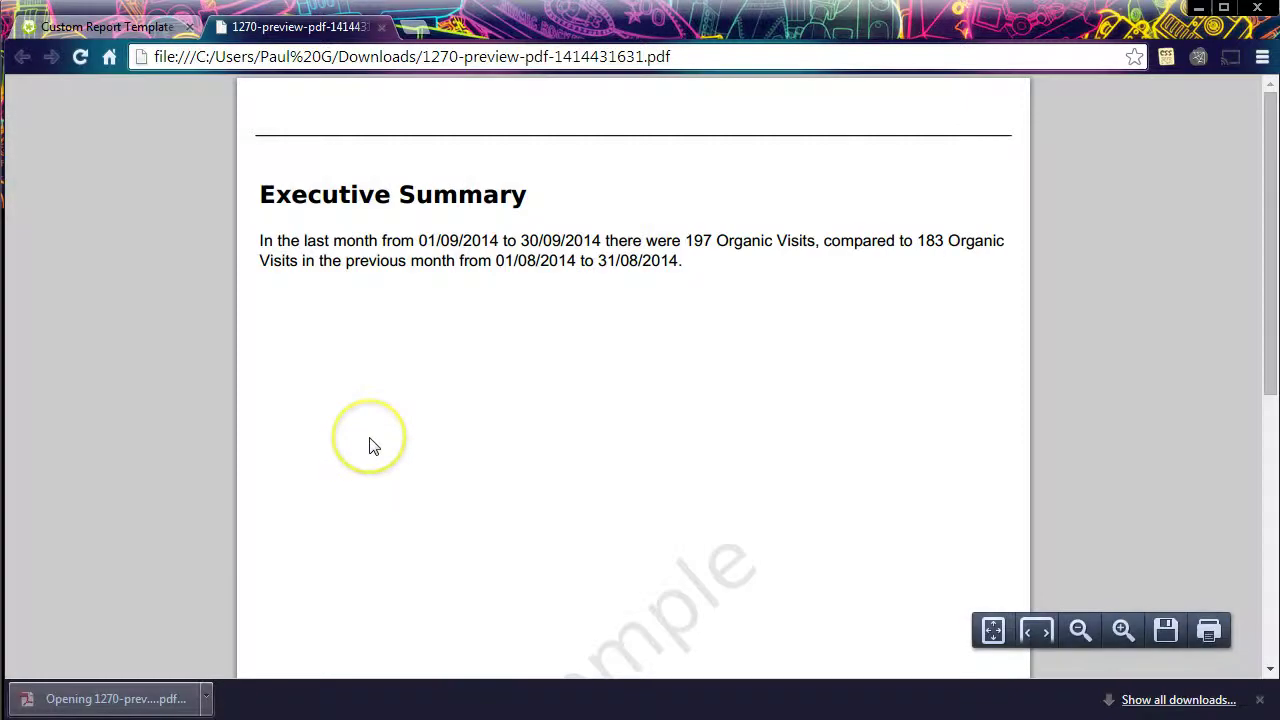
pyautogui.click(88, 29)
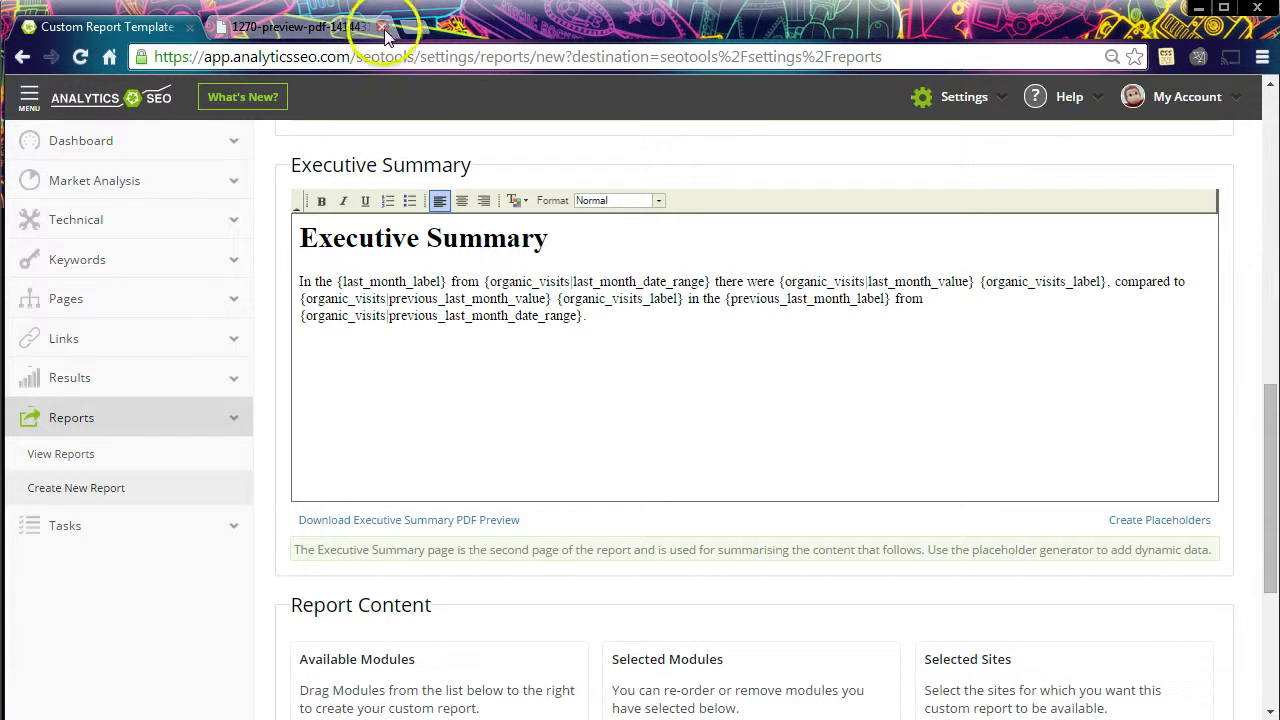
# Step: Add the Key Performance Indicators module from Site Overview to the report's selected modules
pyautogui.scroll(-2, 558, 362)
pyautogui.scroll(-2, 558, 365)
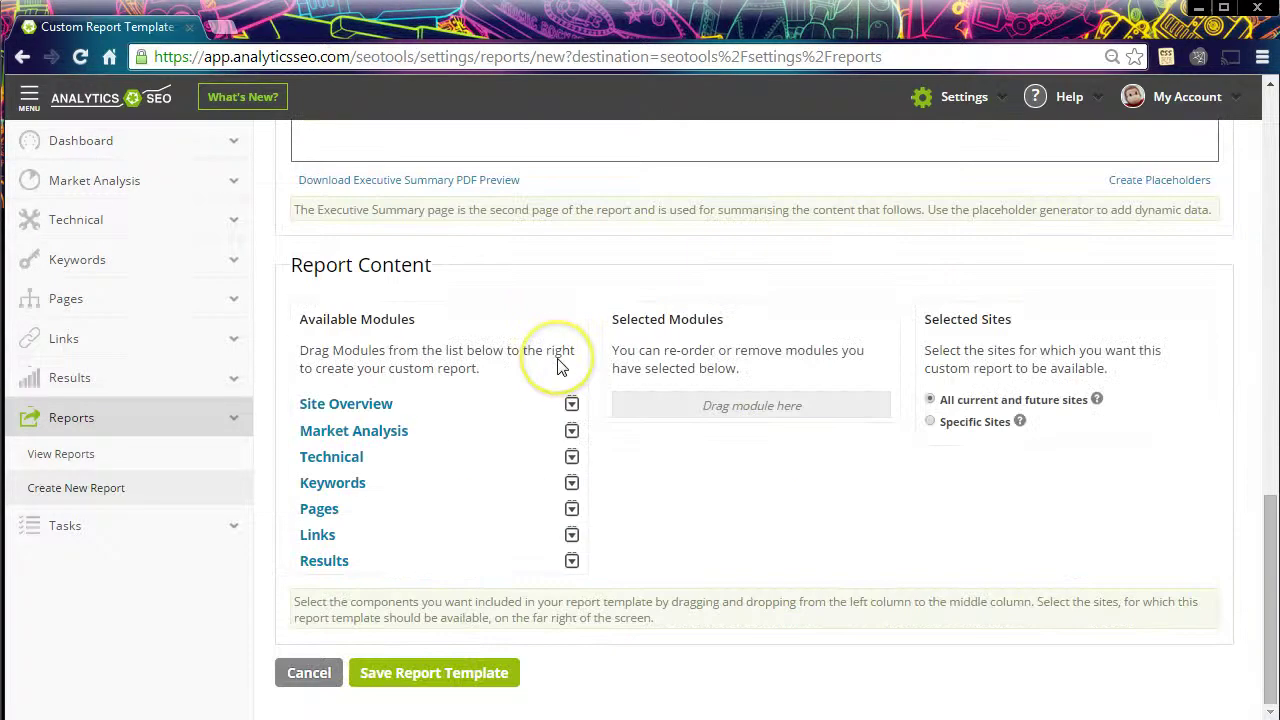
pyautogui.click(571, 404)
pyautogui.click(571, 406)
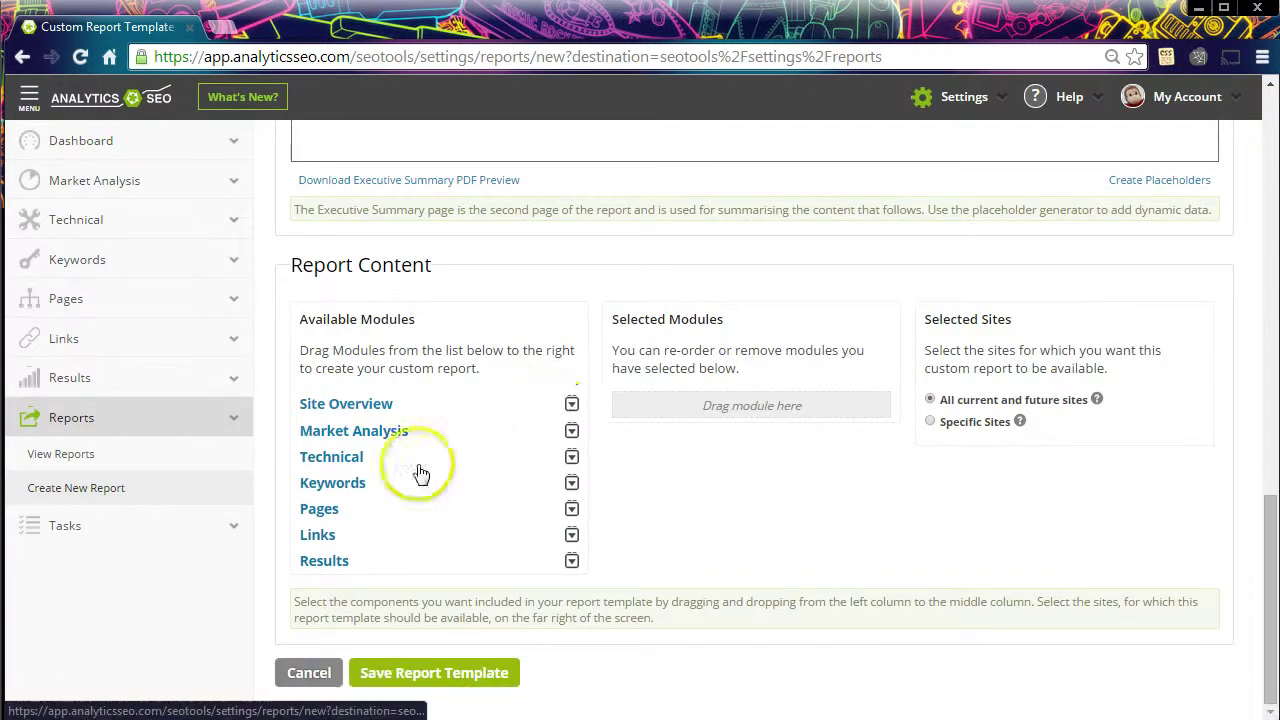
pyautogui.click(571, 404)
pyautogui.moveTo(409, 429); pyautogui.dragTo(742, 401)
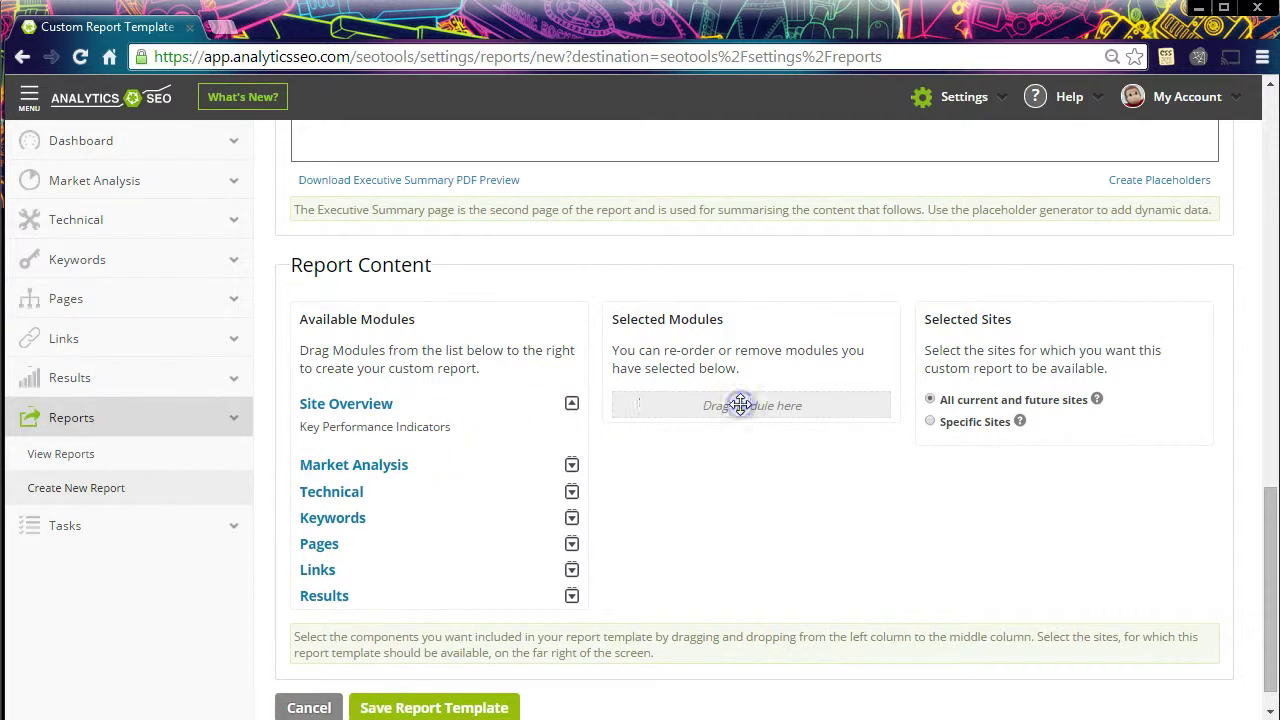
pyautogui.moveTo(410, 432); pyautogui.dragTo(630, 398)
# Step: Add the Competitive Audit, Crawl Health and Keyword Rankings modules to the report's selected modules
pyautogui.click(571, 440)
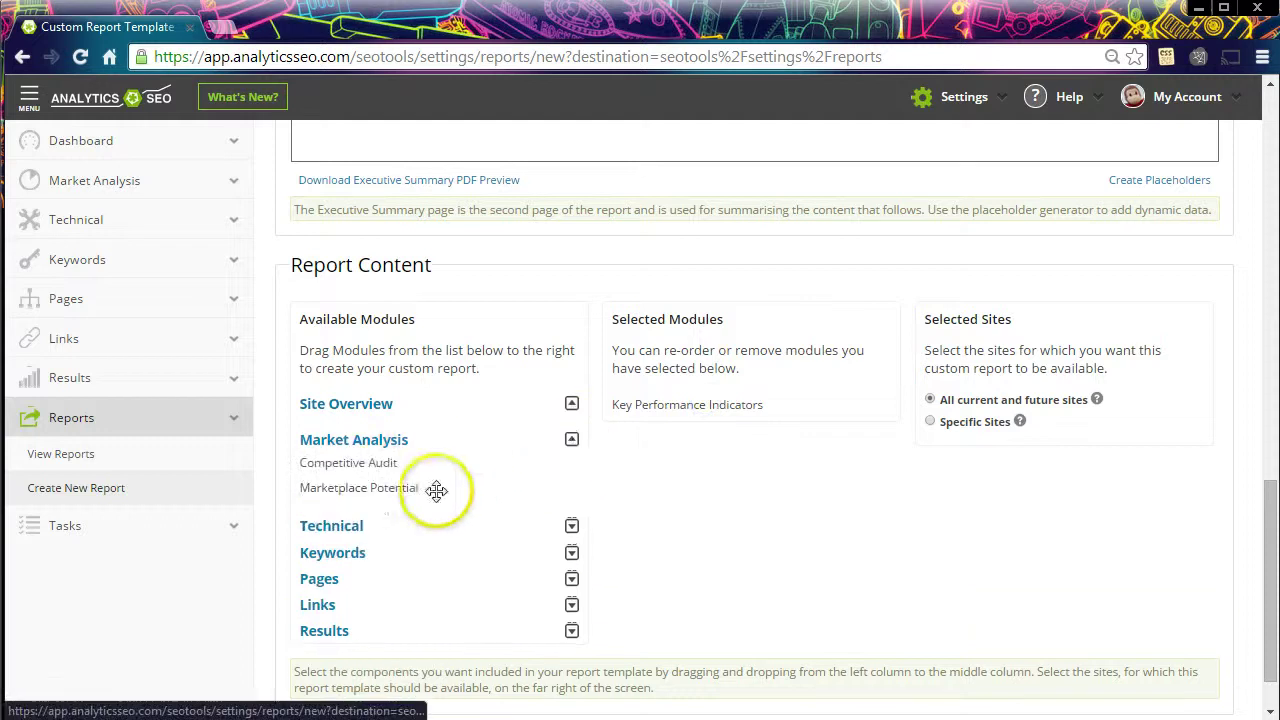
pyautogui.moveTo(345, 463); pyautogui.dragTo(724, 414)
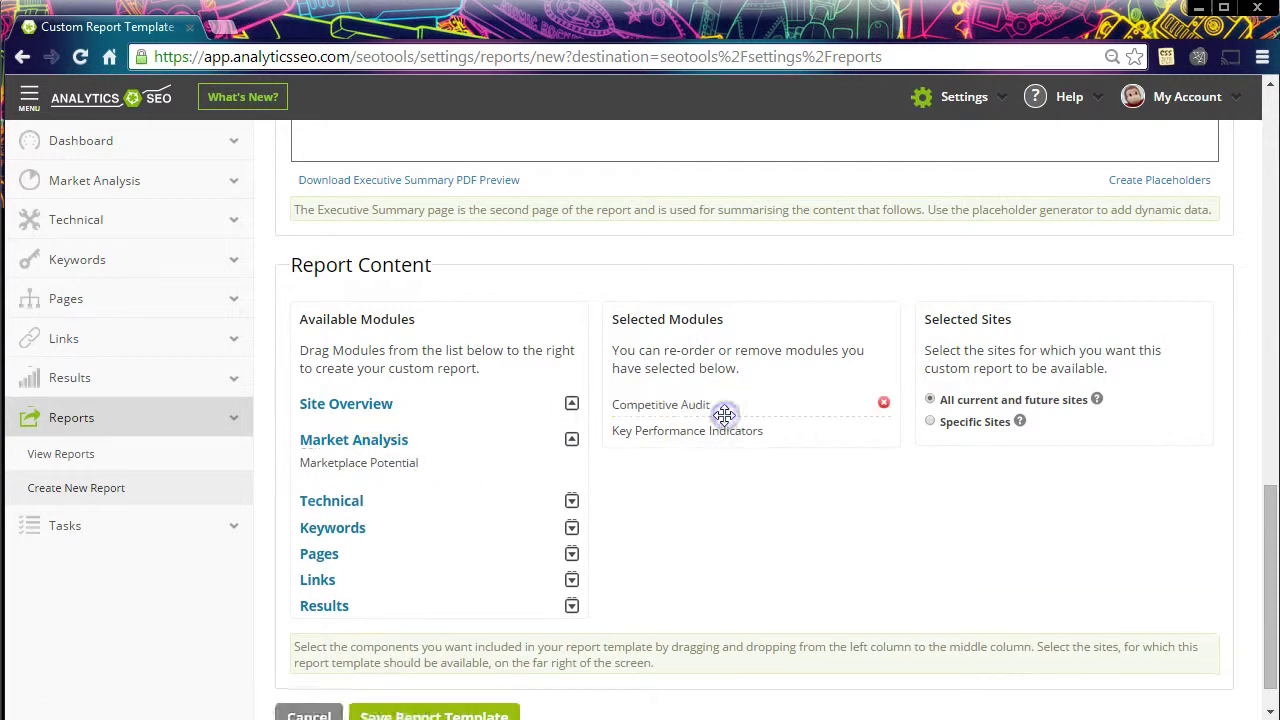
pyautogui.click(571, 500)
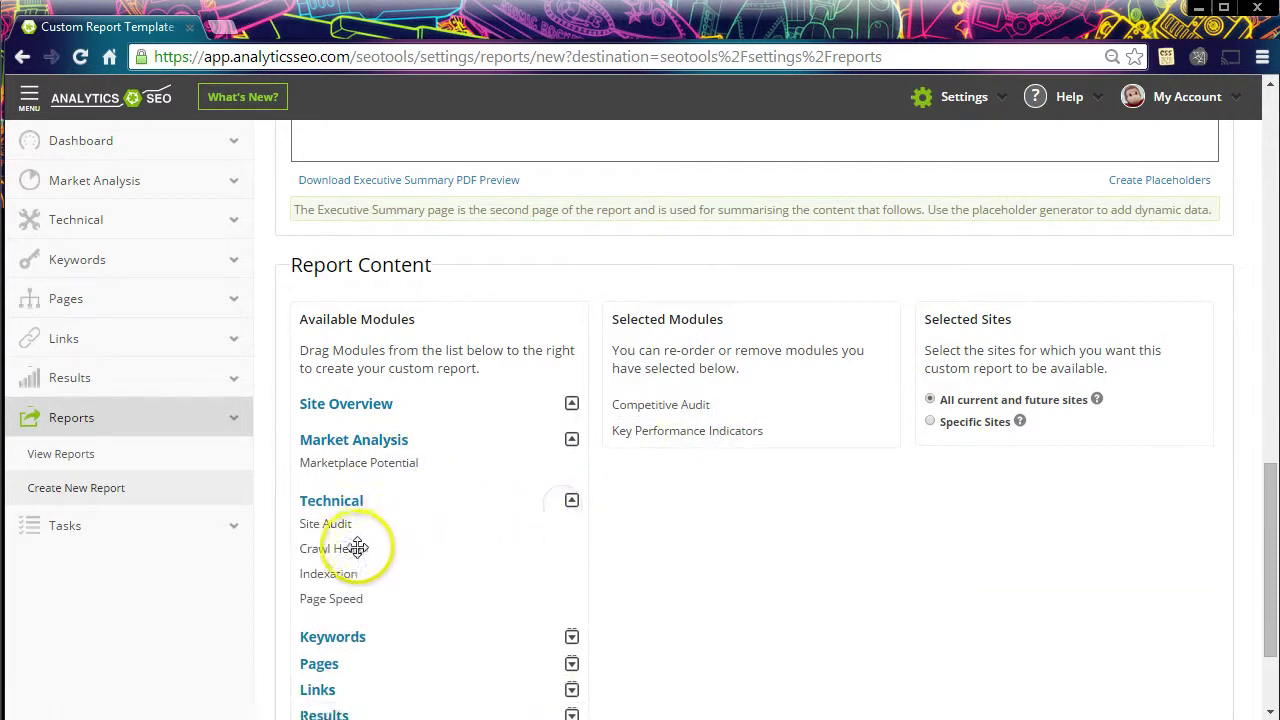
pyautogui.moveTo(357, 548)
pyautogui.mouseDown()
pyautogui.moveTo(614, 466)
pyautogui.moveTo(677, 425)
pyautogui.mouseUp()
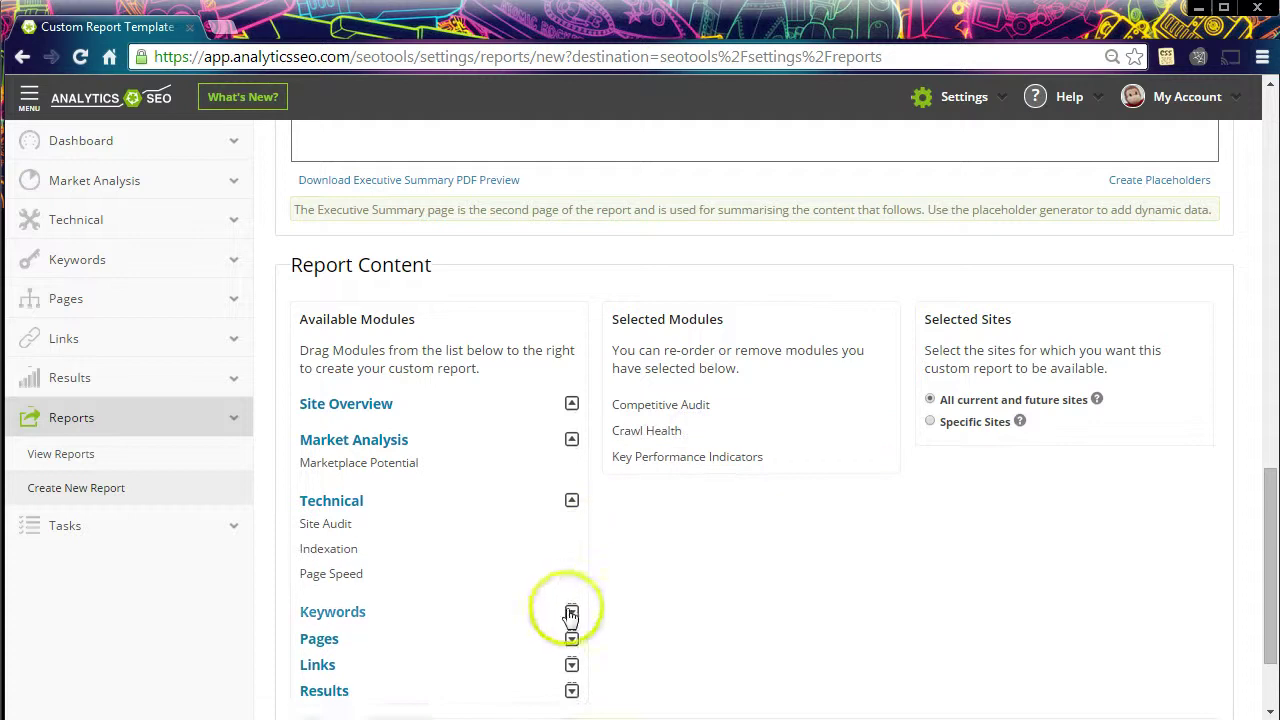
pyautogui.click(571, 611)
pyautogui.moveTo(378, 634); pyautogui.dragTo(677, 410)
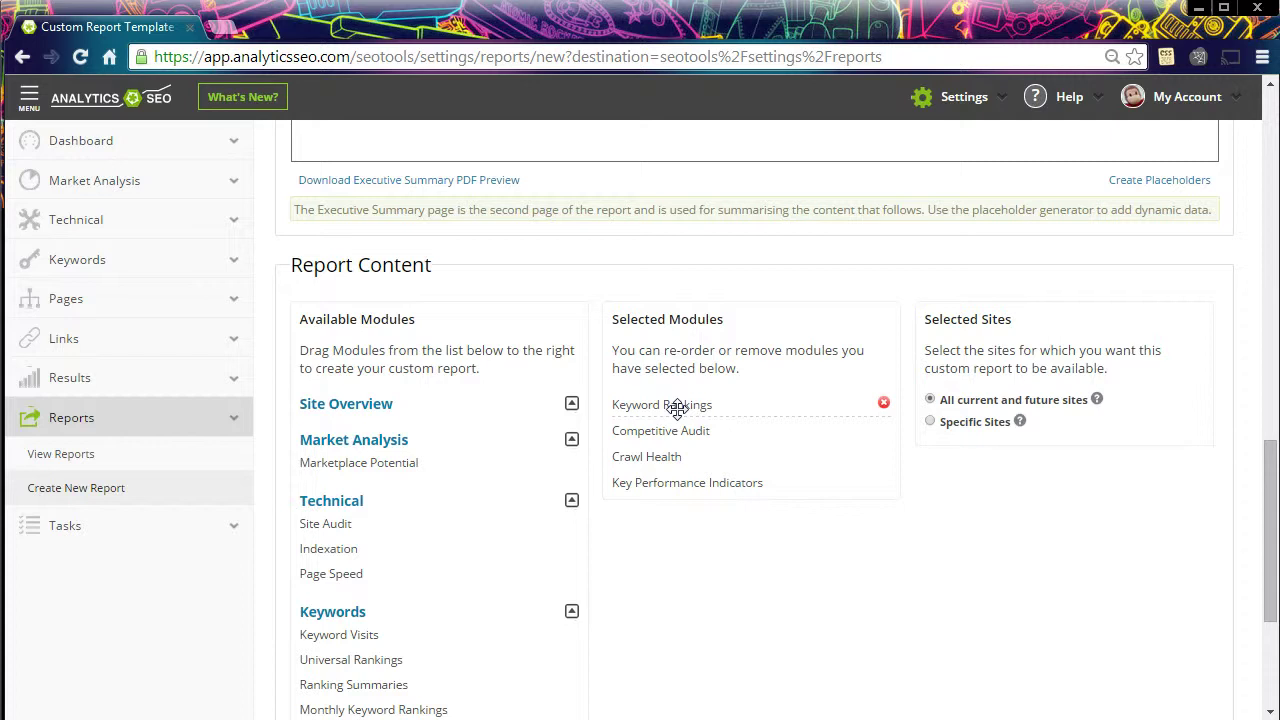
# Step: Limit the template to specific sites and filter the available sites to those with Analytics Integration, Goal Data and E-Commerce
pyautogui.click(932, 424)
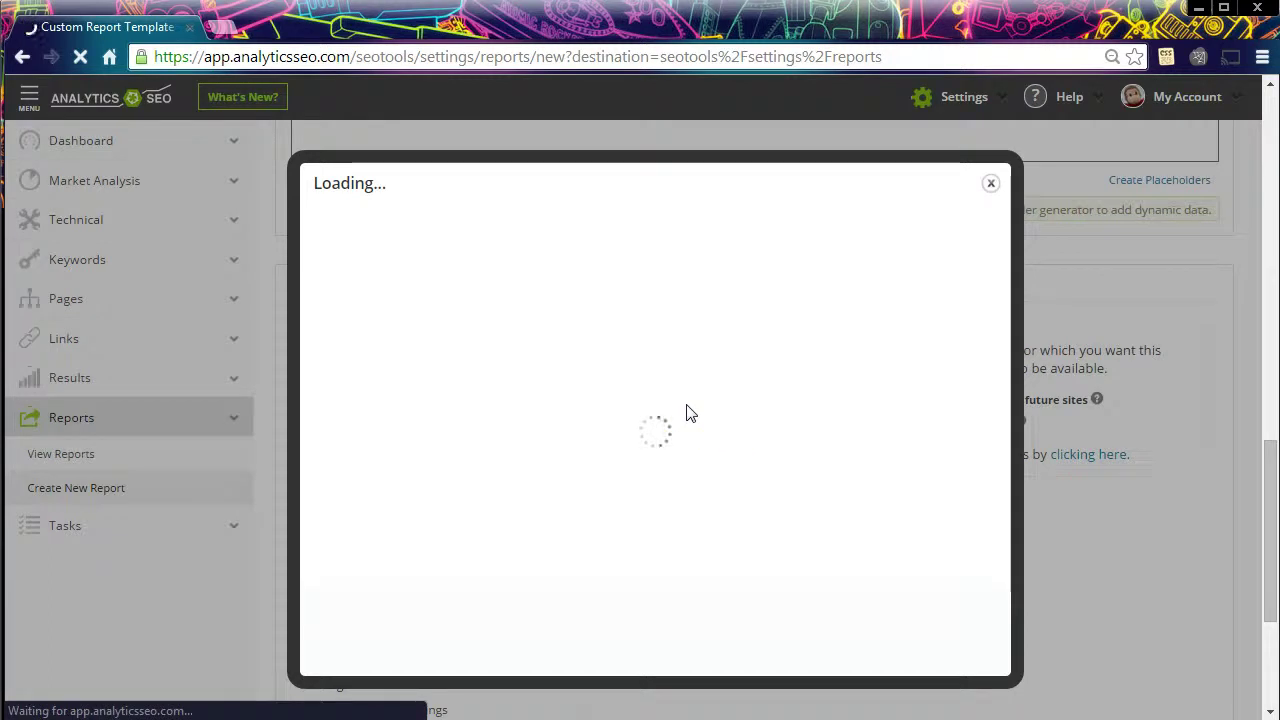
pyautogui.click(563, 388)
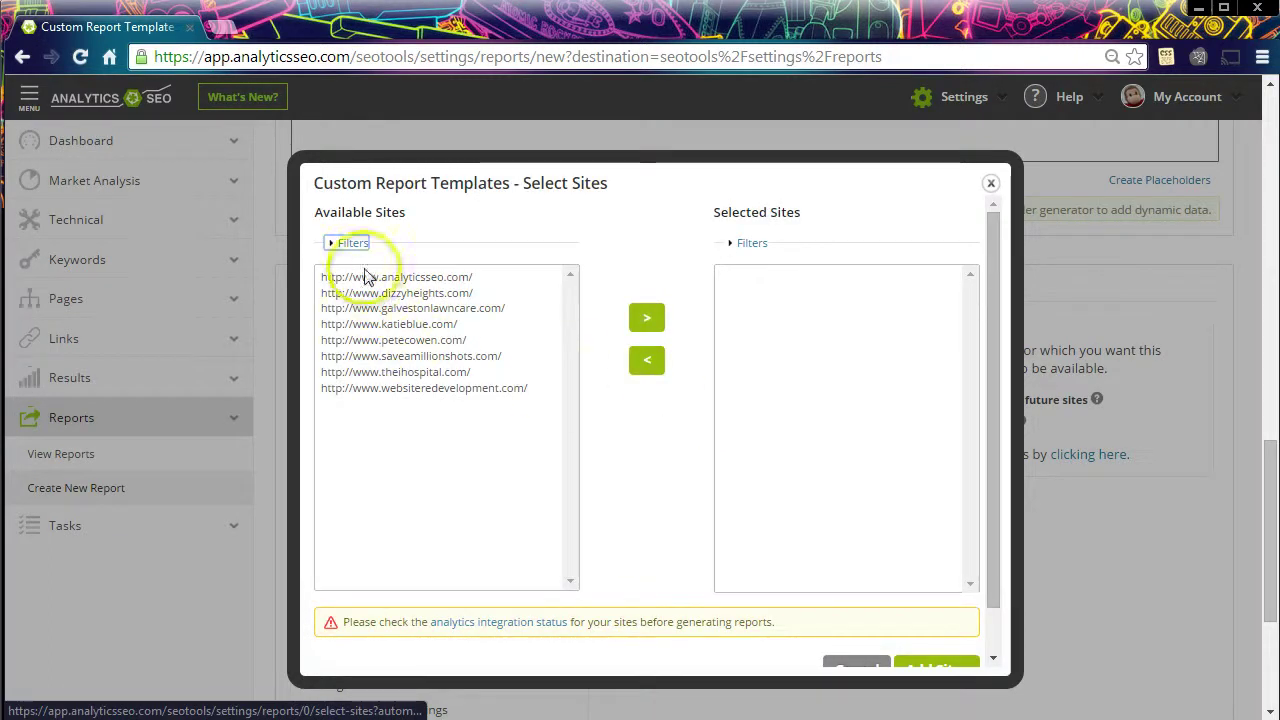
pyautogui.click(350, 243)
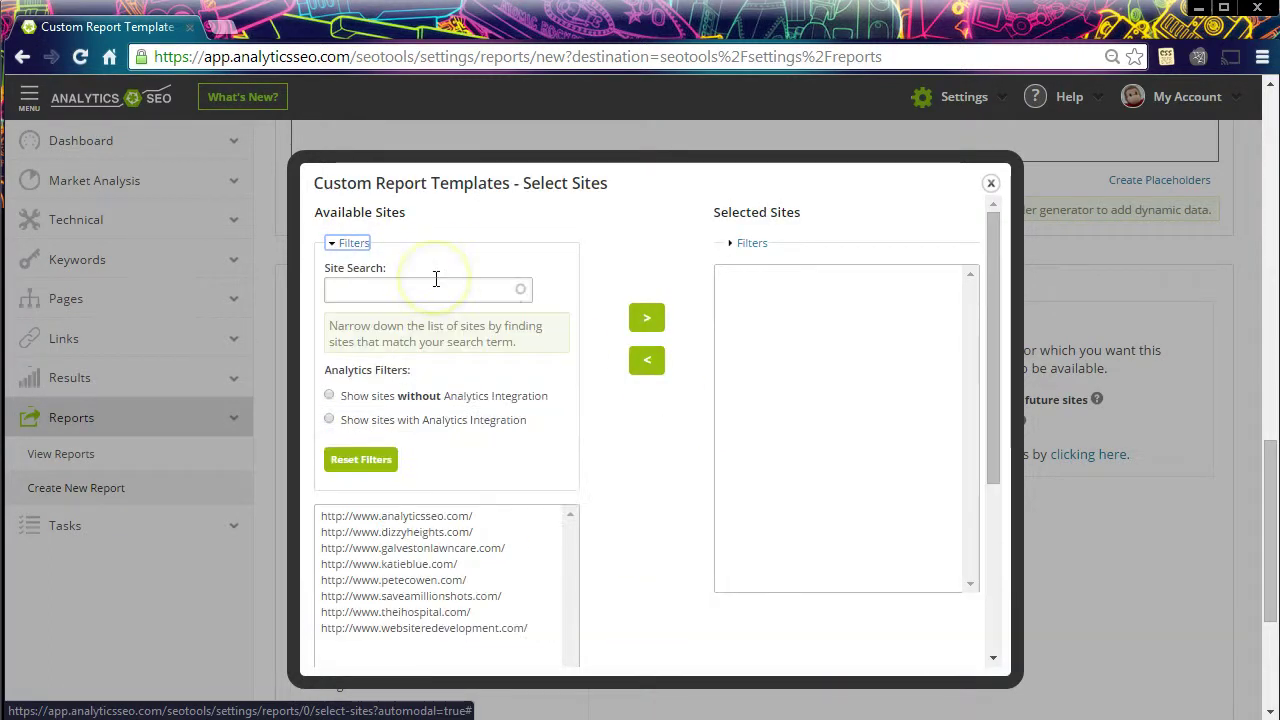
pyautogui.click(436, 285)
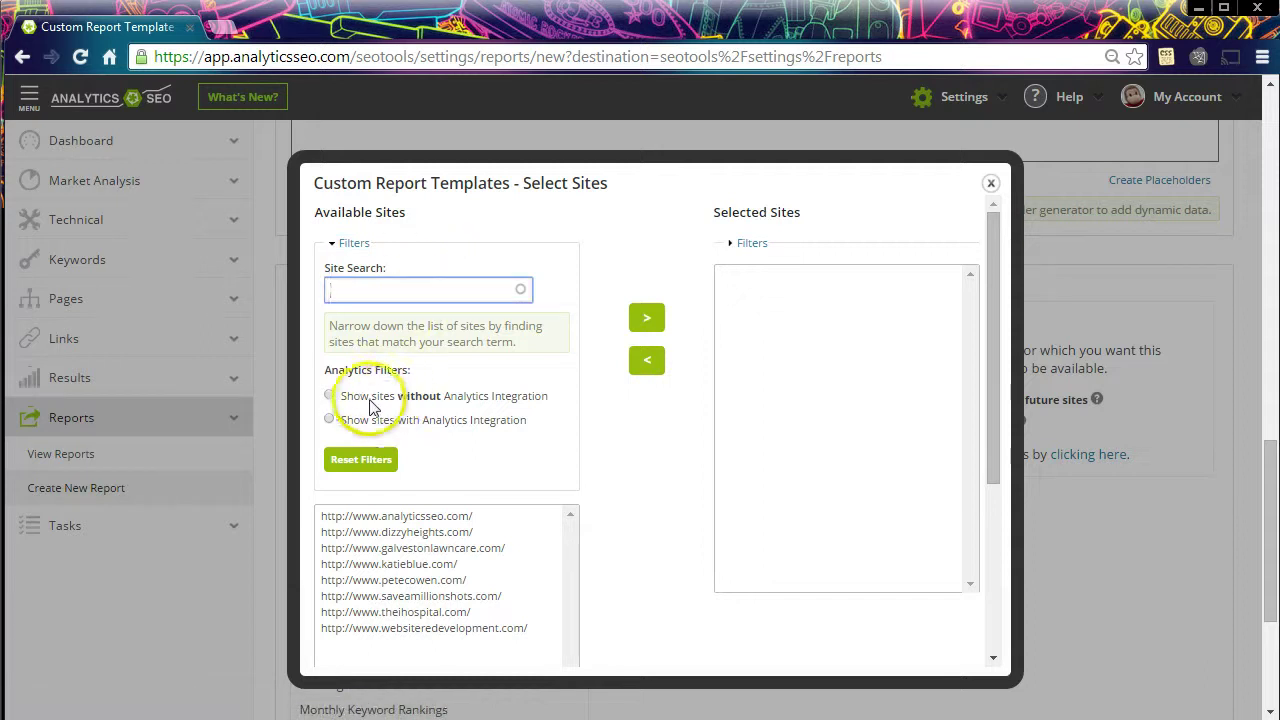
pyautogui.click(328, 420)
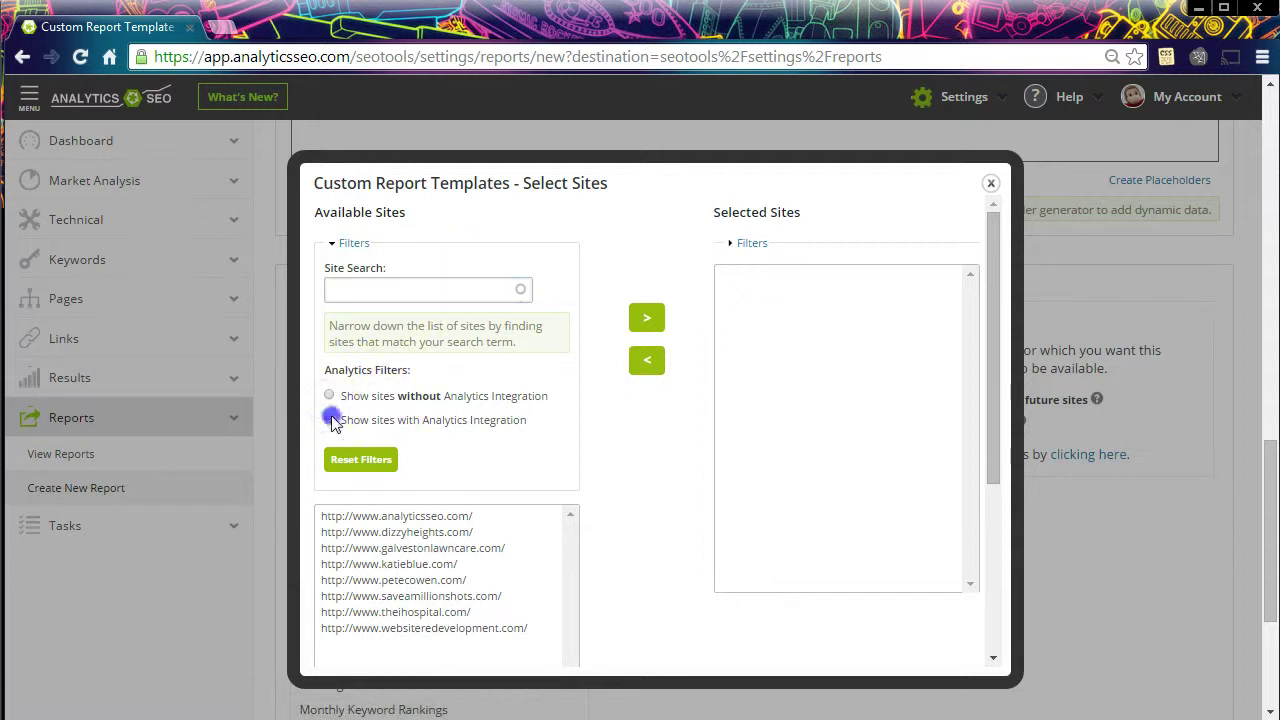
pyautogui.click(347, 445)
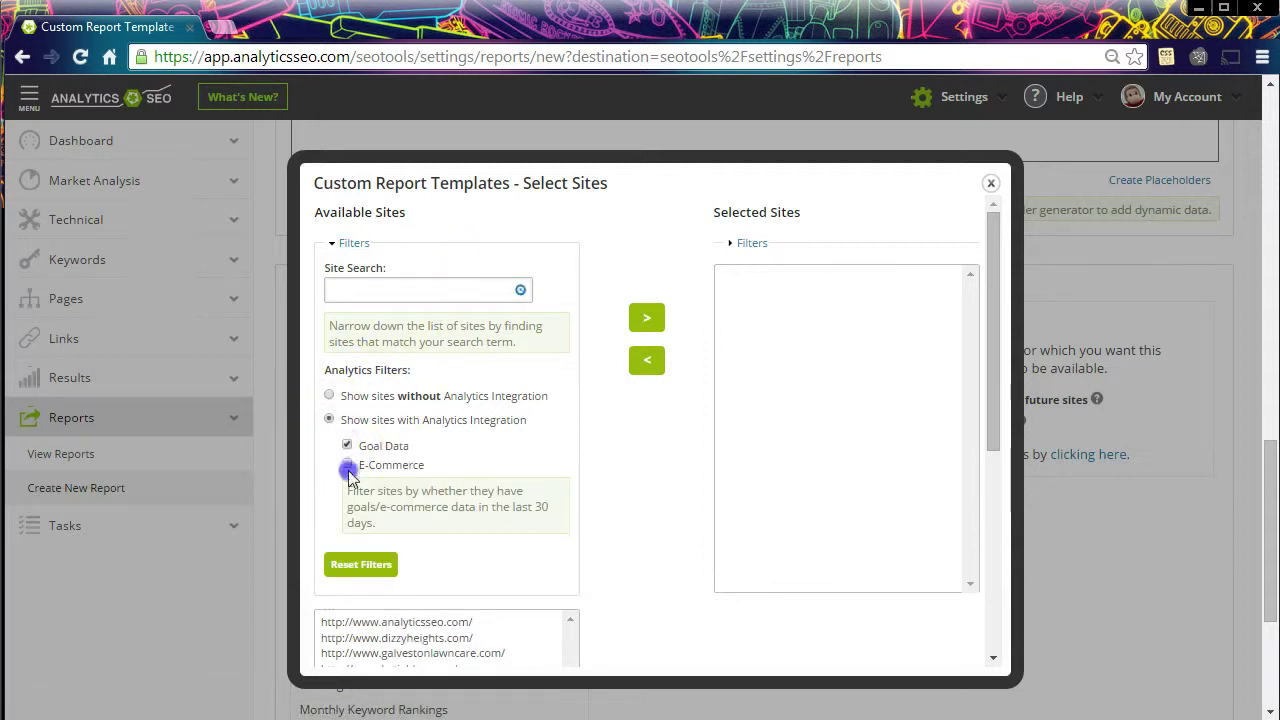
pyautogui.click(352, 466)
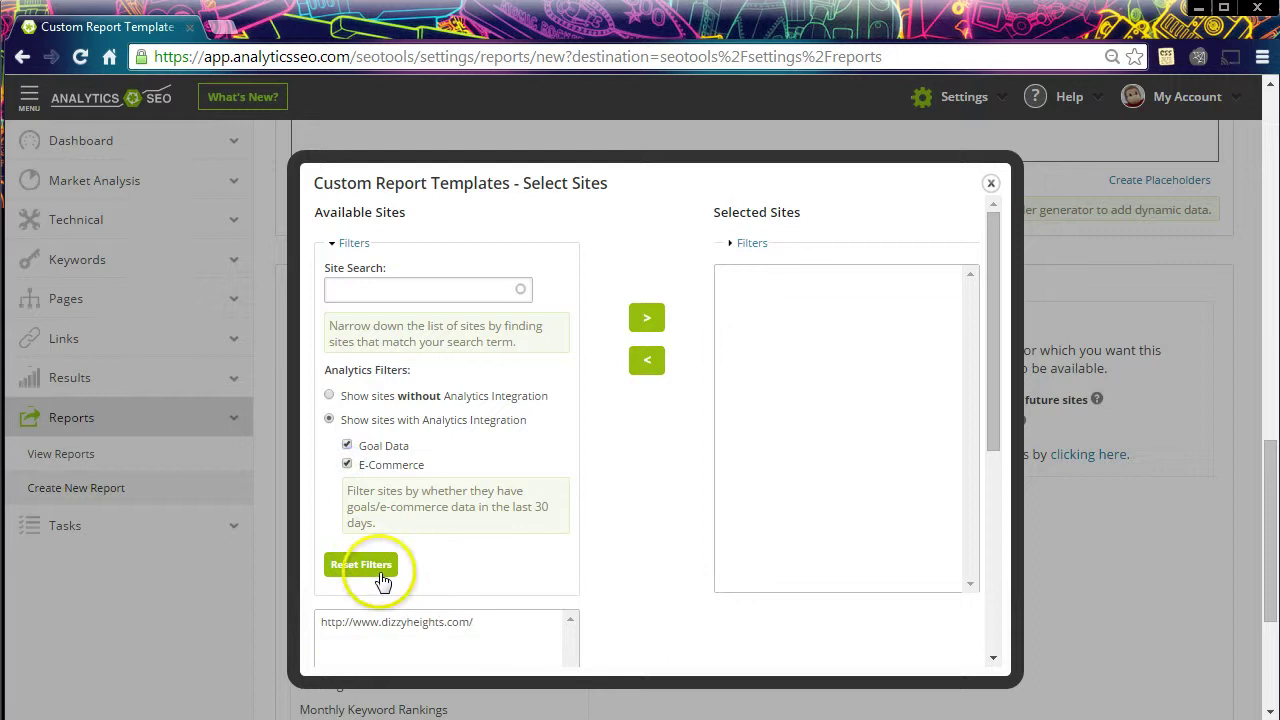
pyautogui.scroll(-1, 432, 470)
pyautogui.scroll(-2, 450, 500)
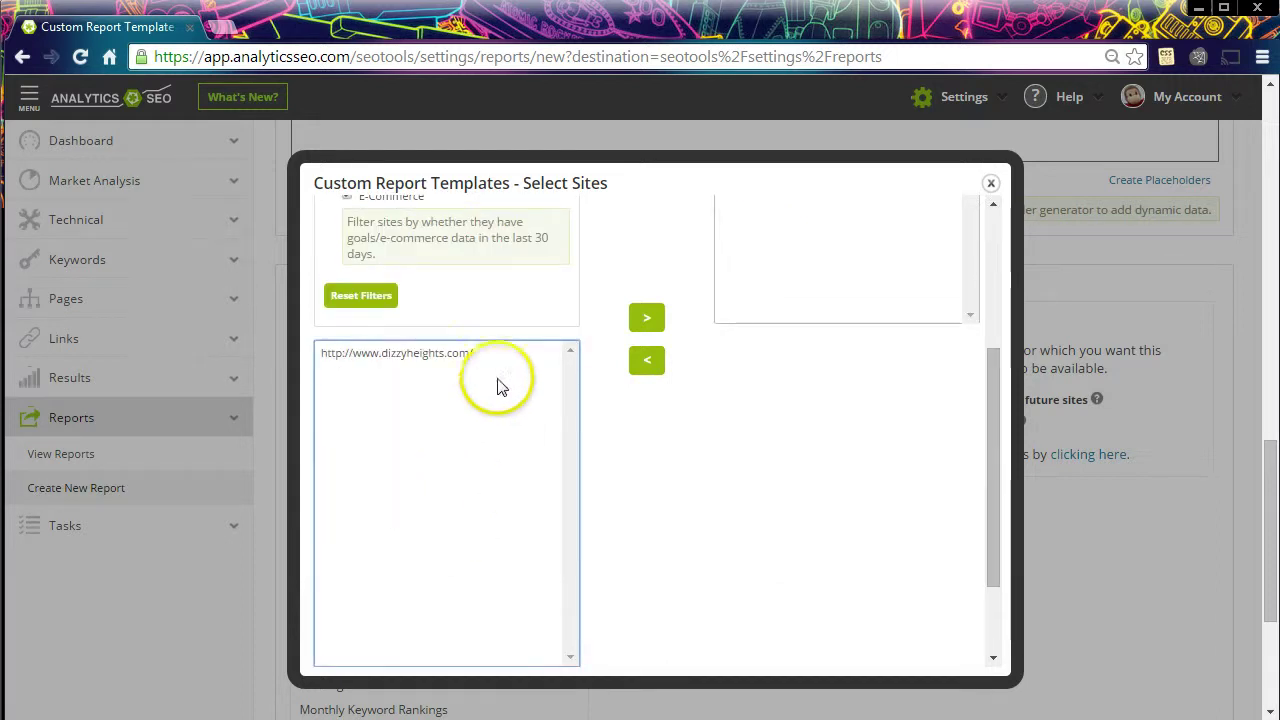
pyautogui.click(530, 356)
pyautogui.click(643, 318)
pyautogui.scroll(-1, 634, 320)
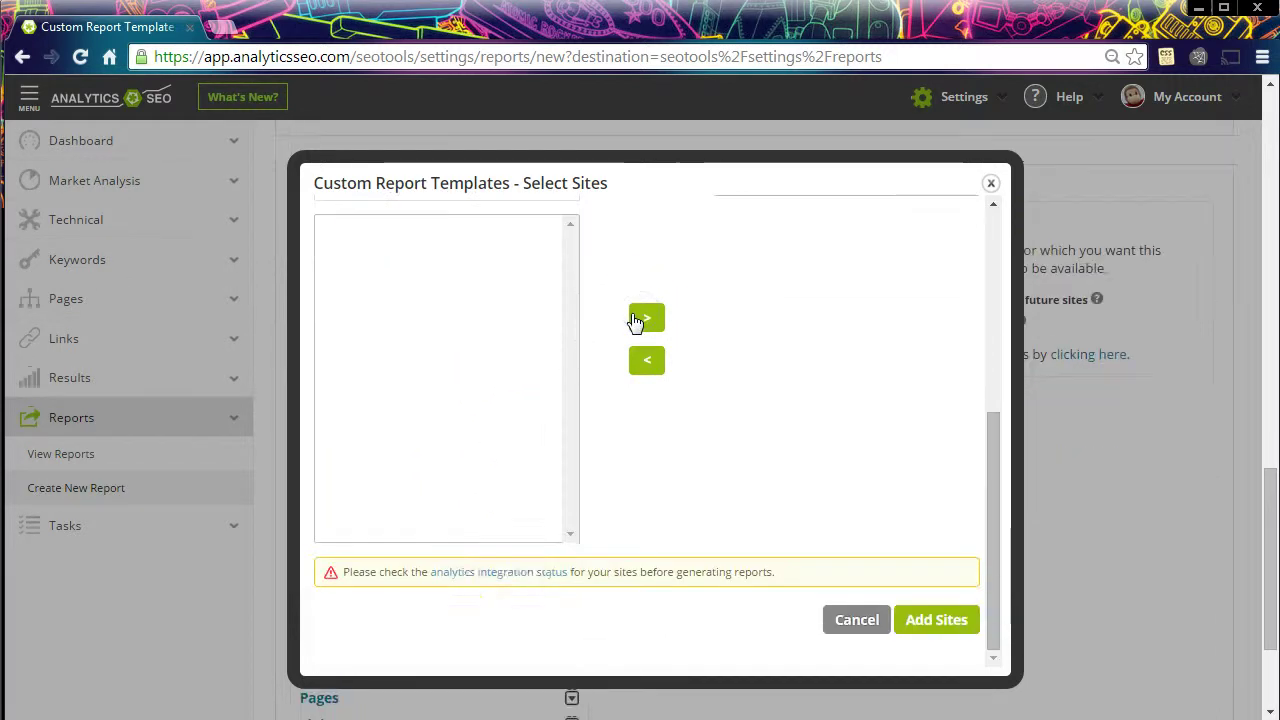
# Step: Open the analytics integration status page in a new browser tab and review the sites' status
pyautogui.rightClick(505, 572)
pyautogui.click(531, 586)
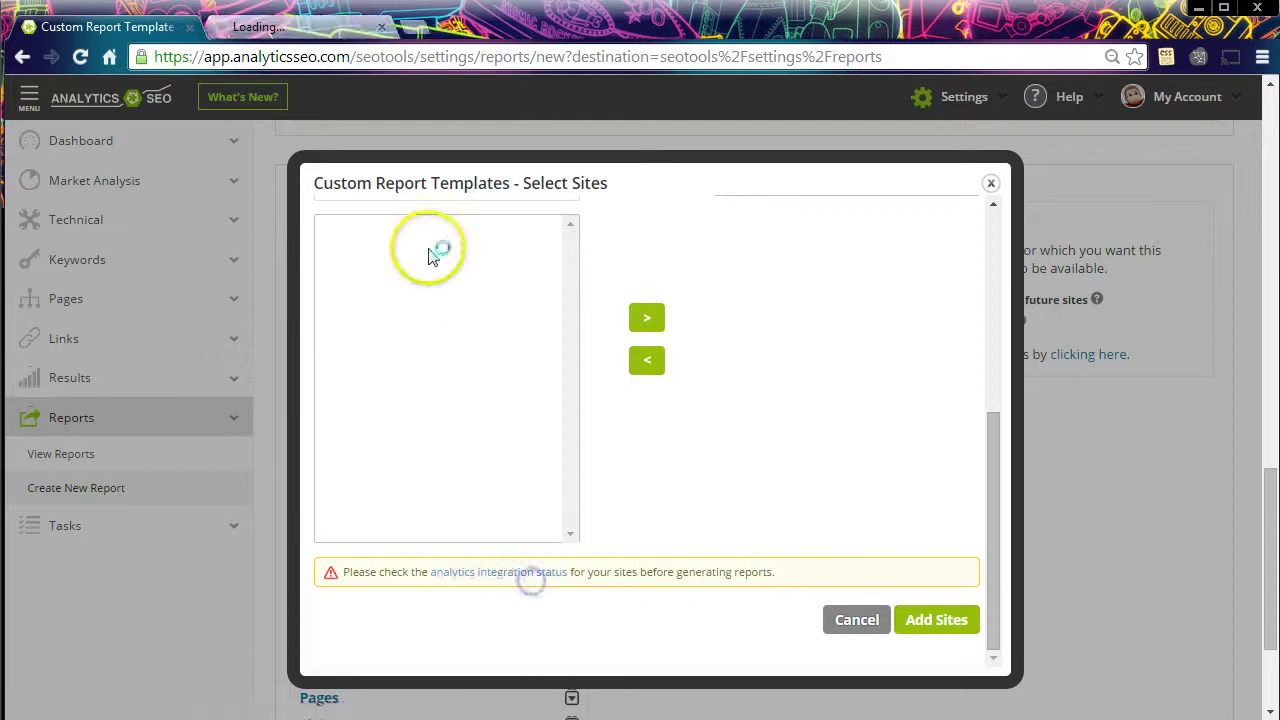
pyautogui.click(295, 30)
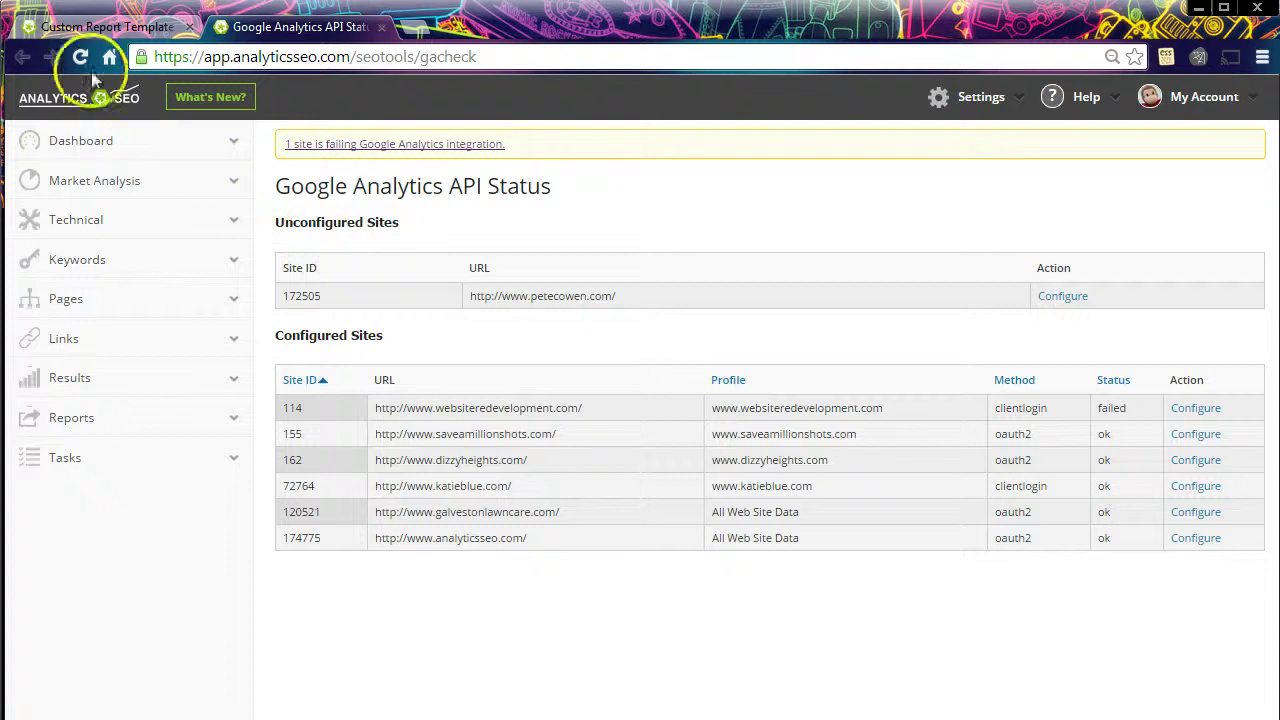
pyautogui.click(193, 24)
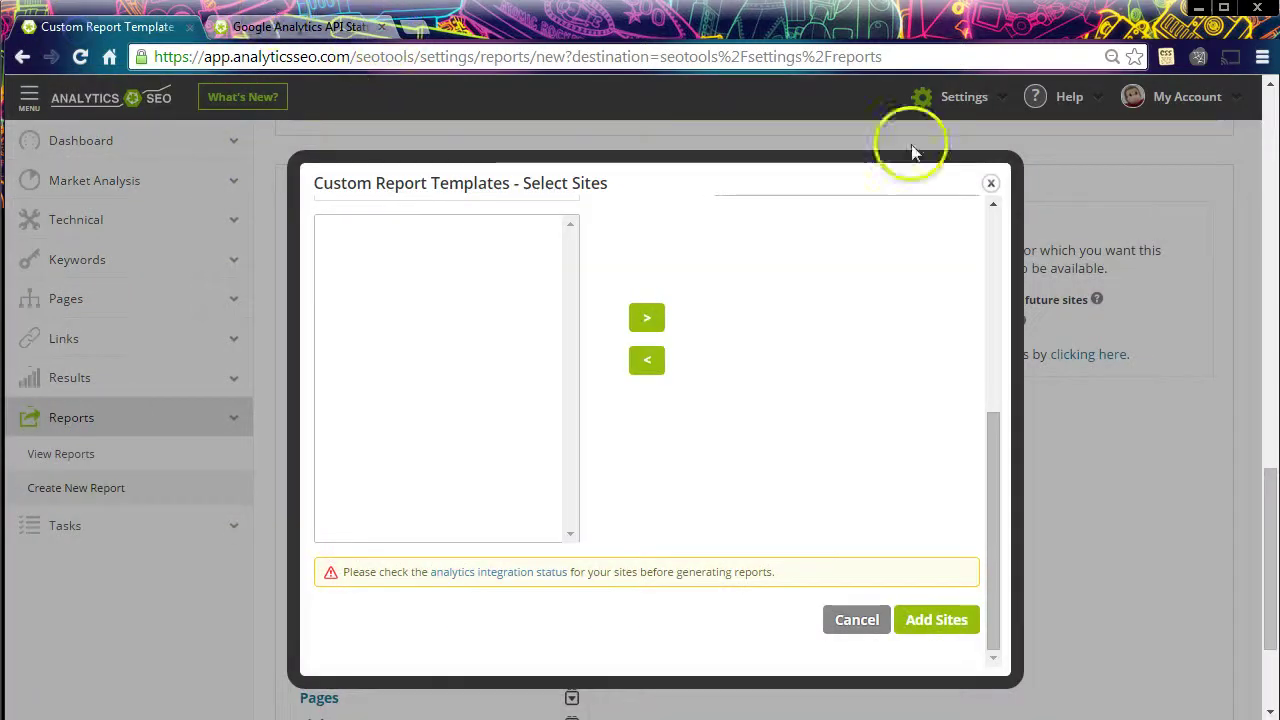
pyautogui.click(948, 620)
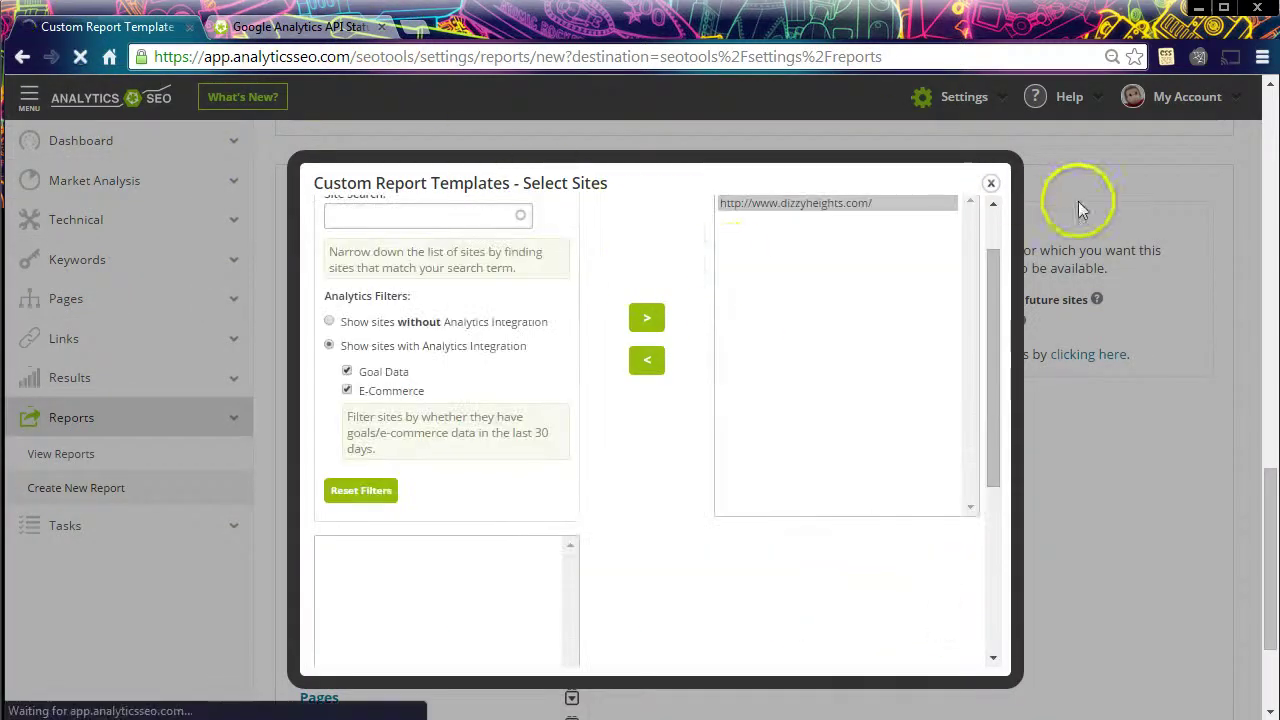
pyautogui.click(991, 186)
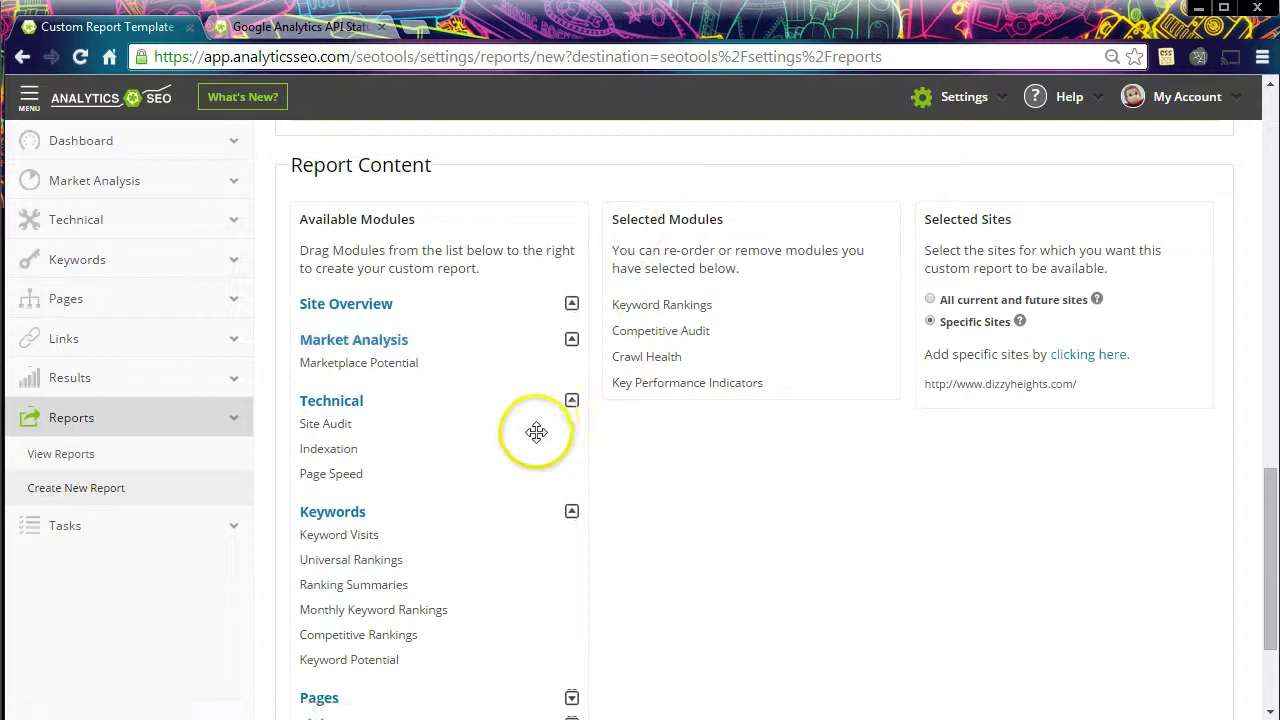
pyautogui.scroll(-2, 566, 440)
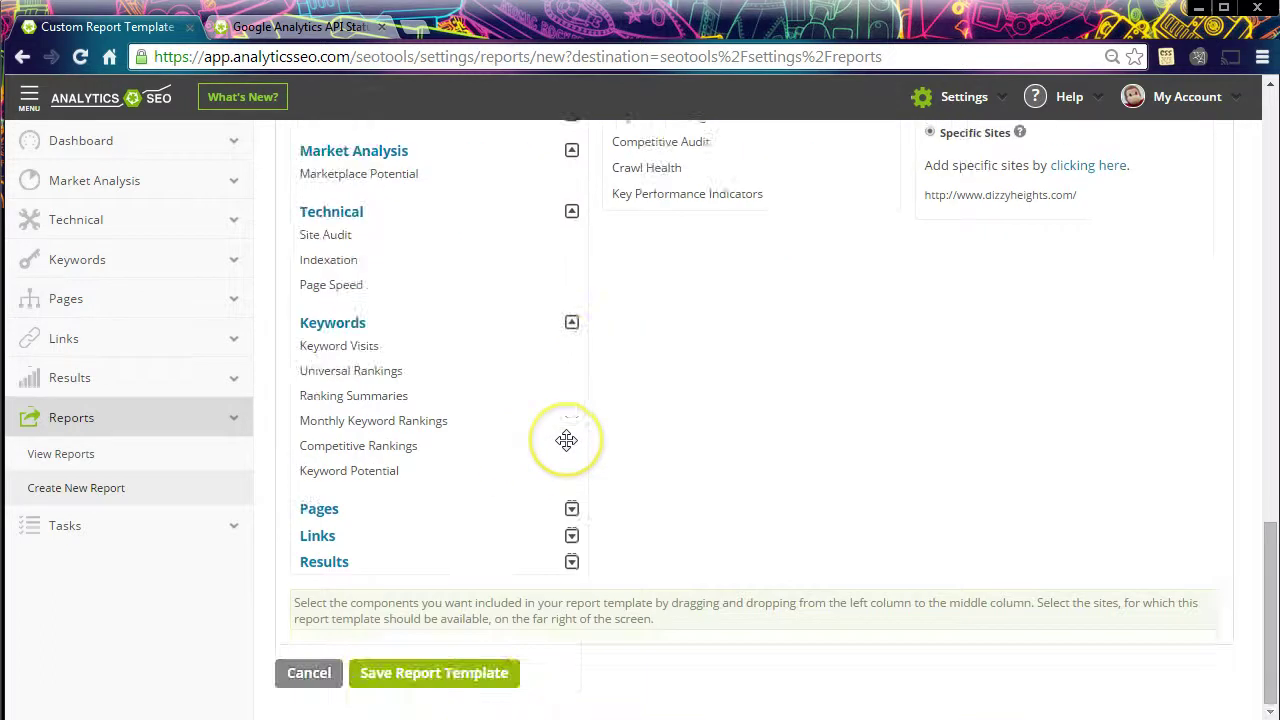
pyautogui.click(488, 688)
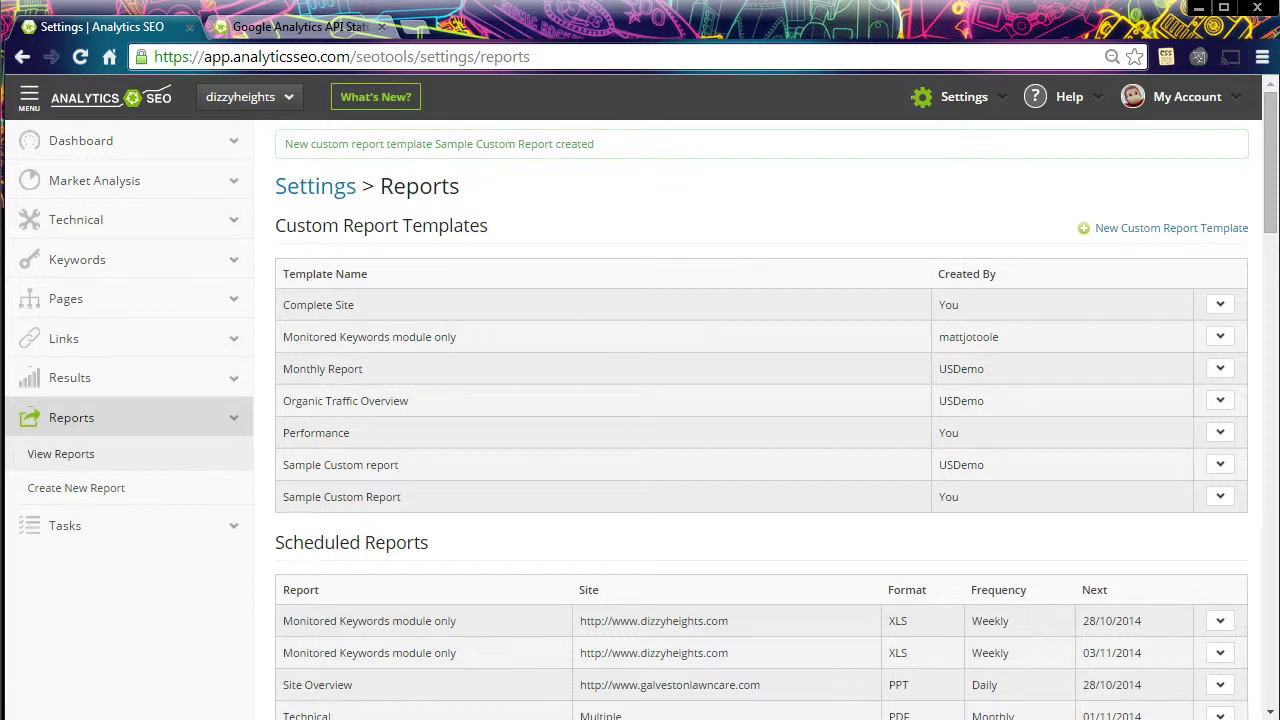
# Step: Open the Analytics SEO user guide page from the help options and open the downloadable User Manual PDF
pyautogui.moveTo(1062, 97)
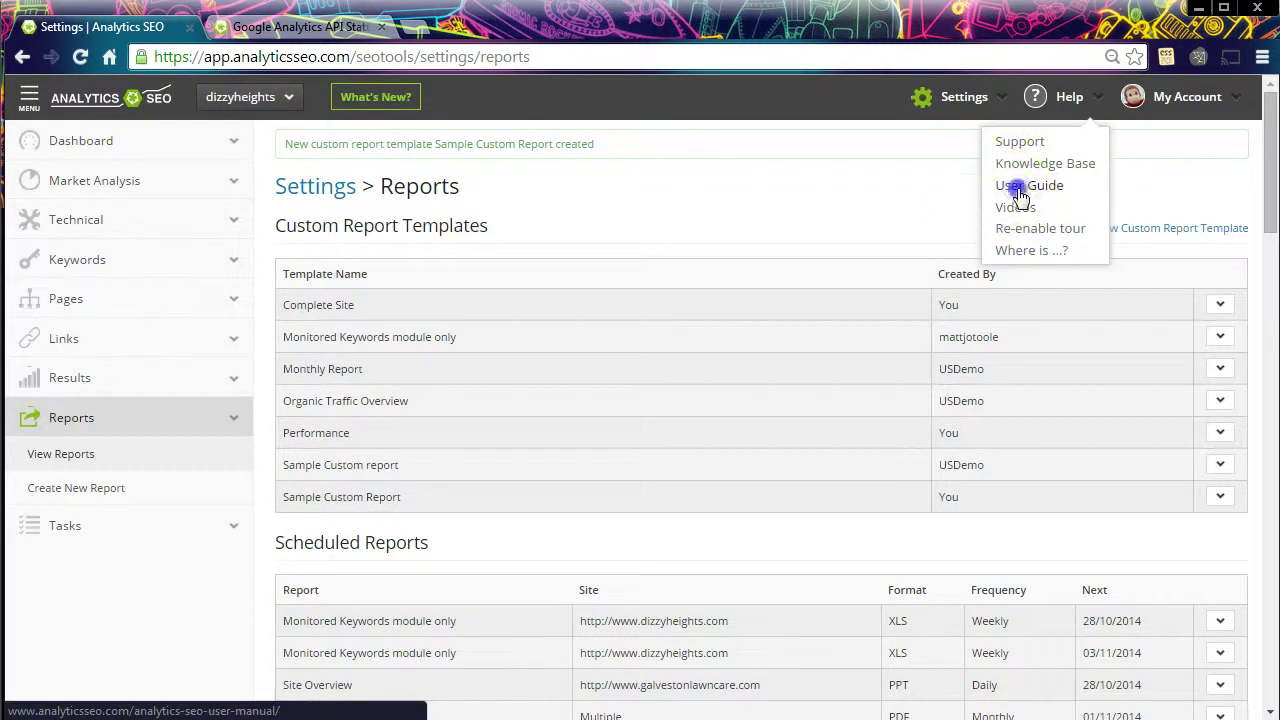
pyautogui.click(1020, 188)
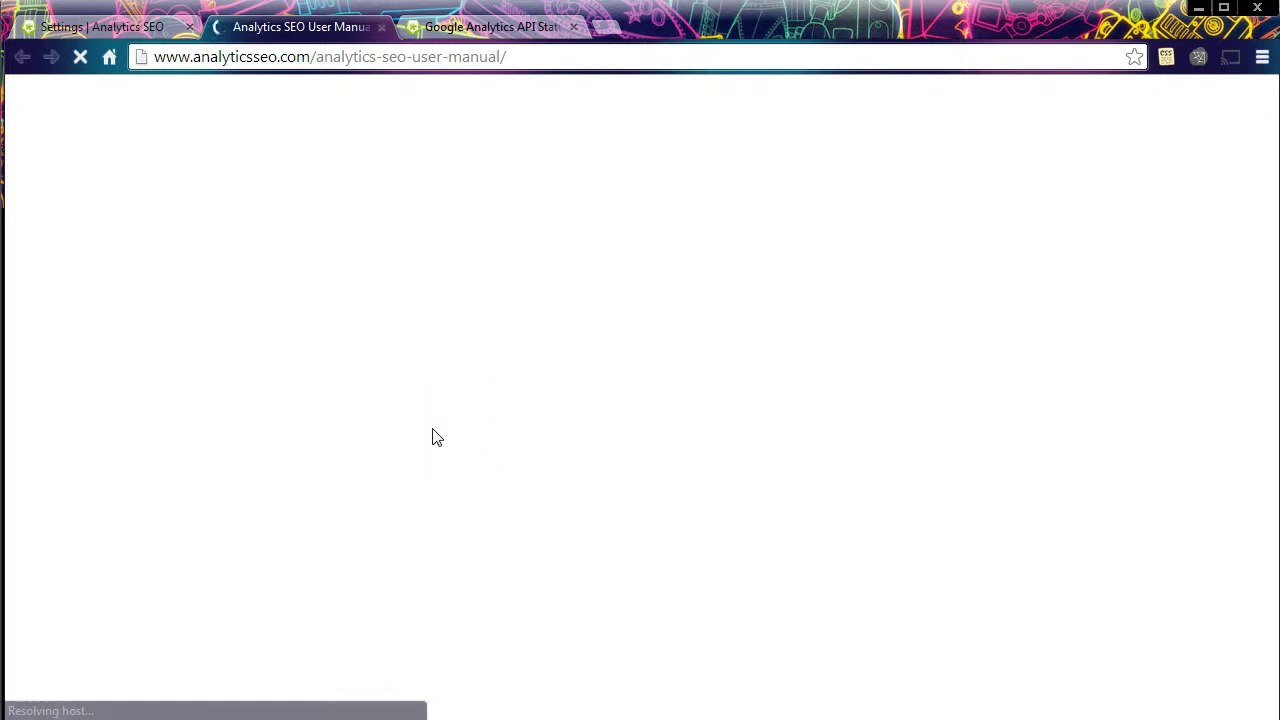
pyautogui.scroll(-1, 340, 404)
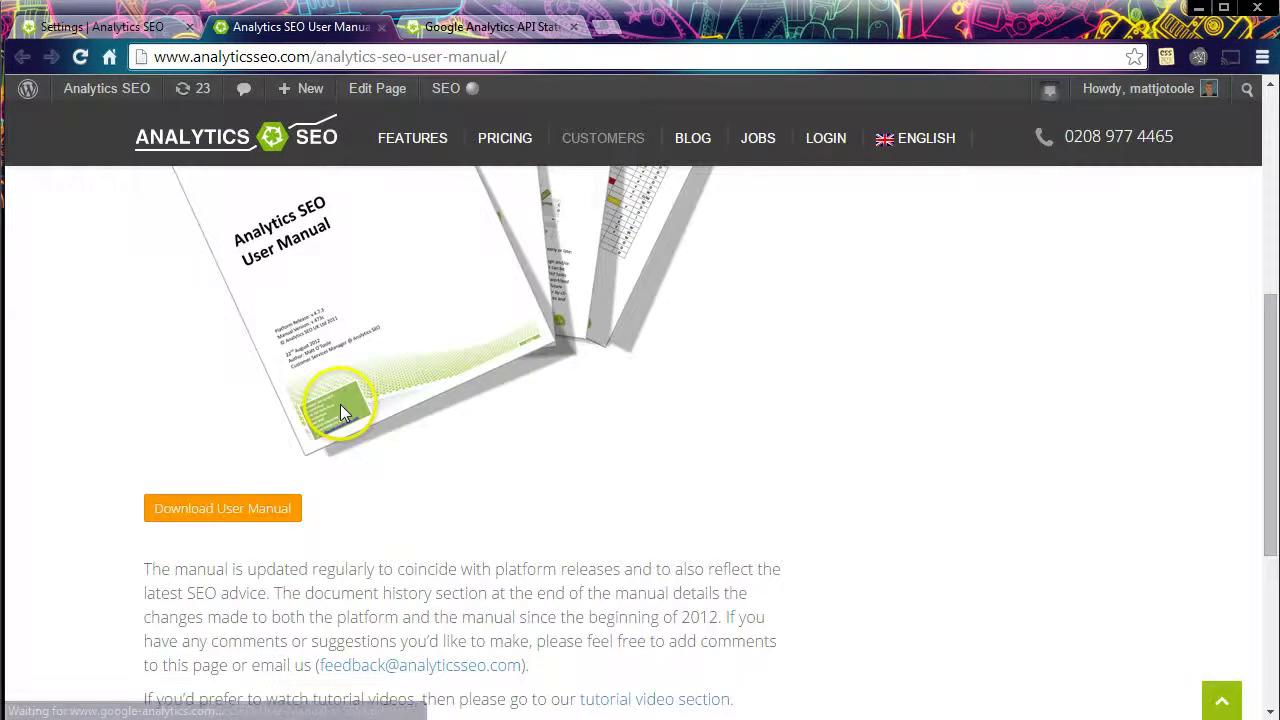
pyautogui.click(258, 511)
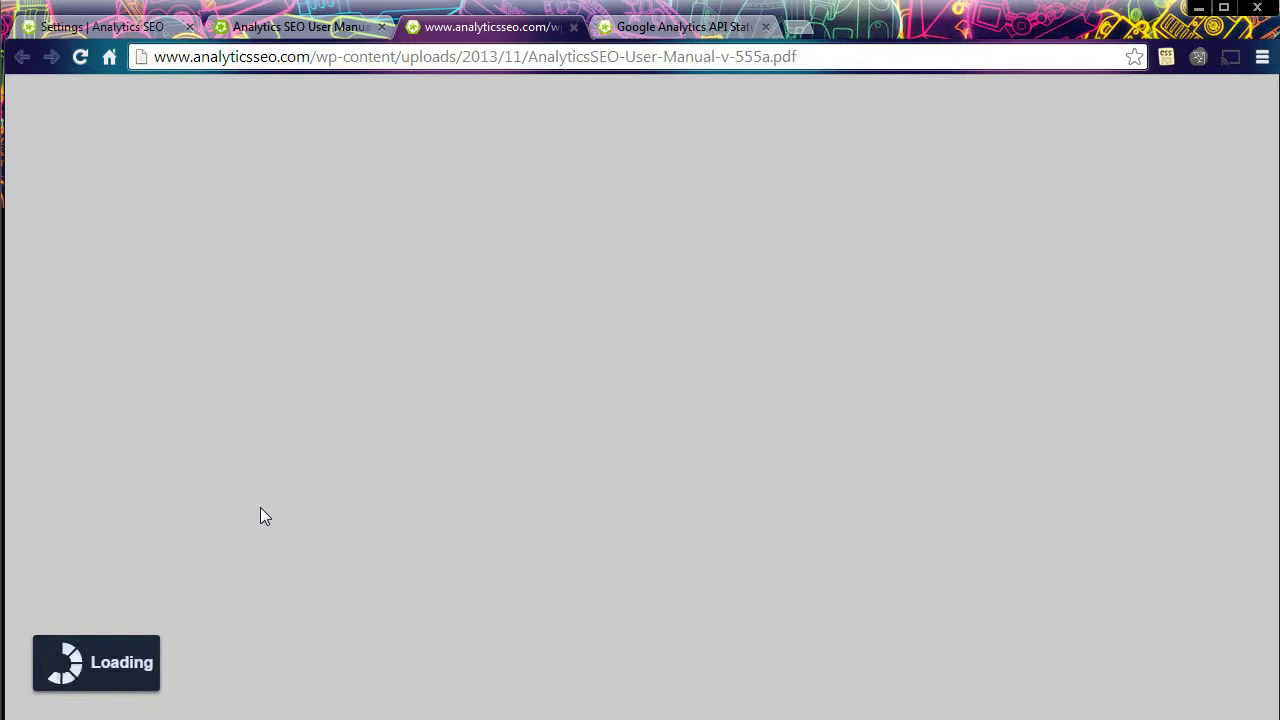
pyautogui.click(266, 482)
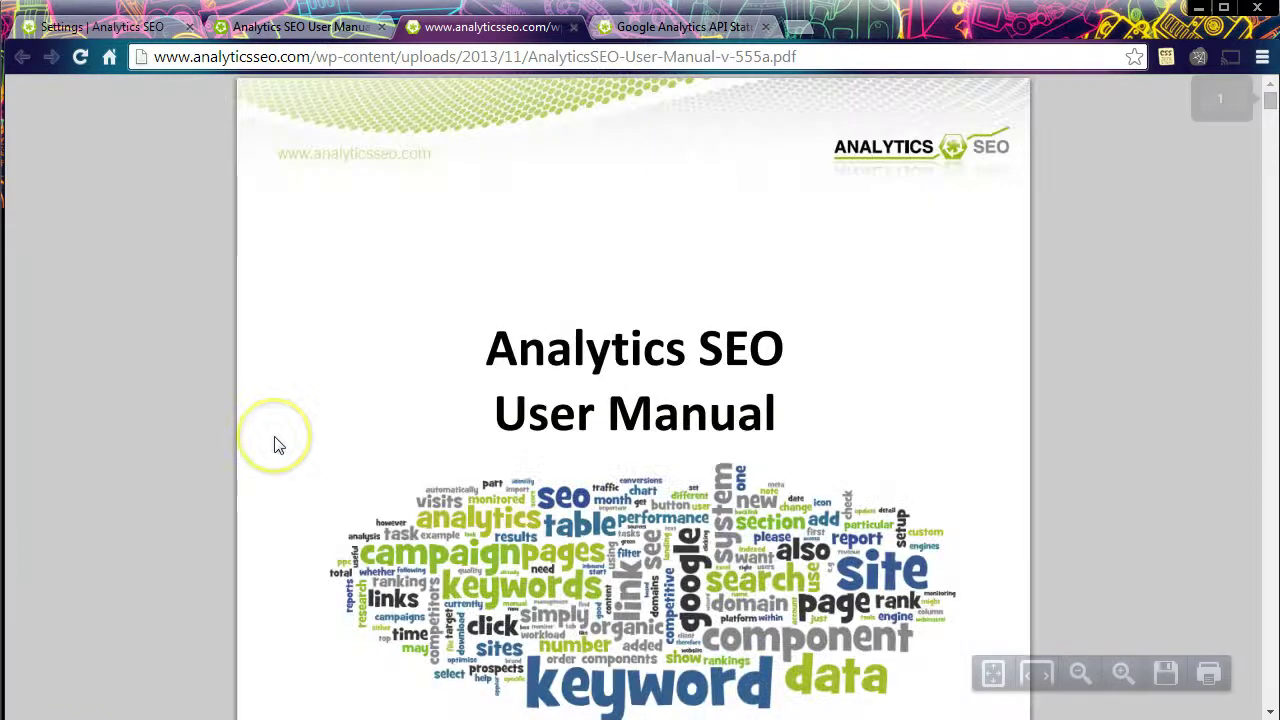
# Step: Look through the user manual's table of contents down to the Reports section and the module dependencies appendix
pyautogui.scroll(-10, 274, 440)
pyautogui.scroll(-20, 278, 445)
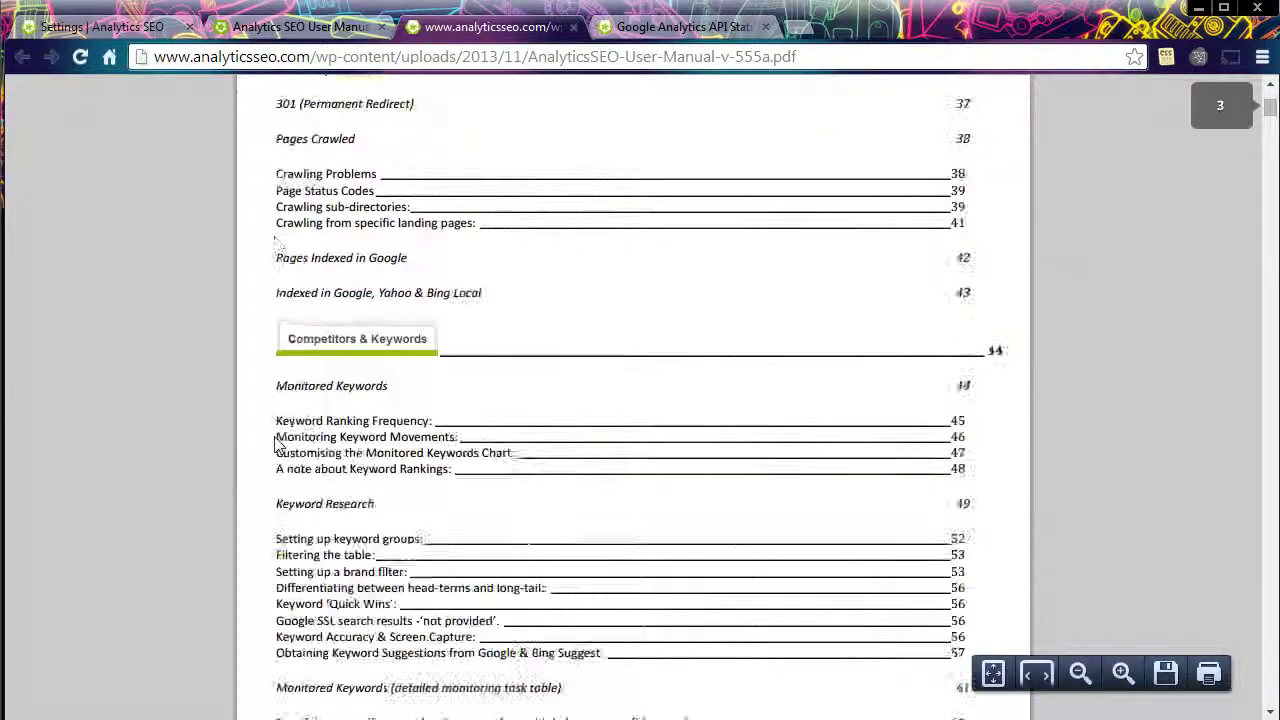
pyautogui.scroll(-20, 276, 446)
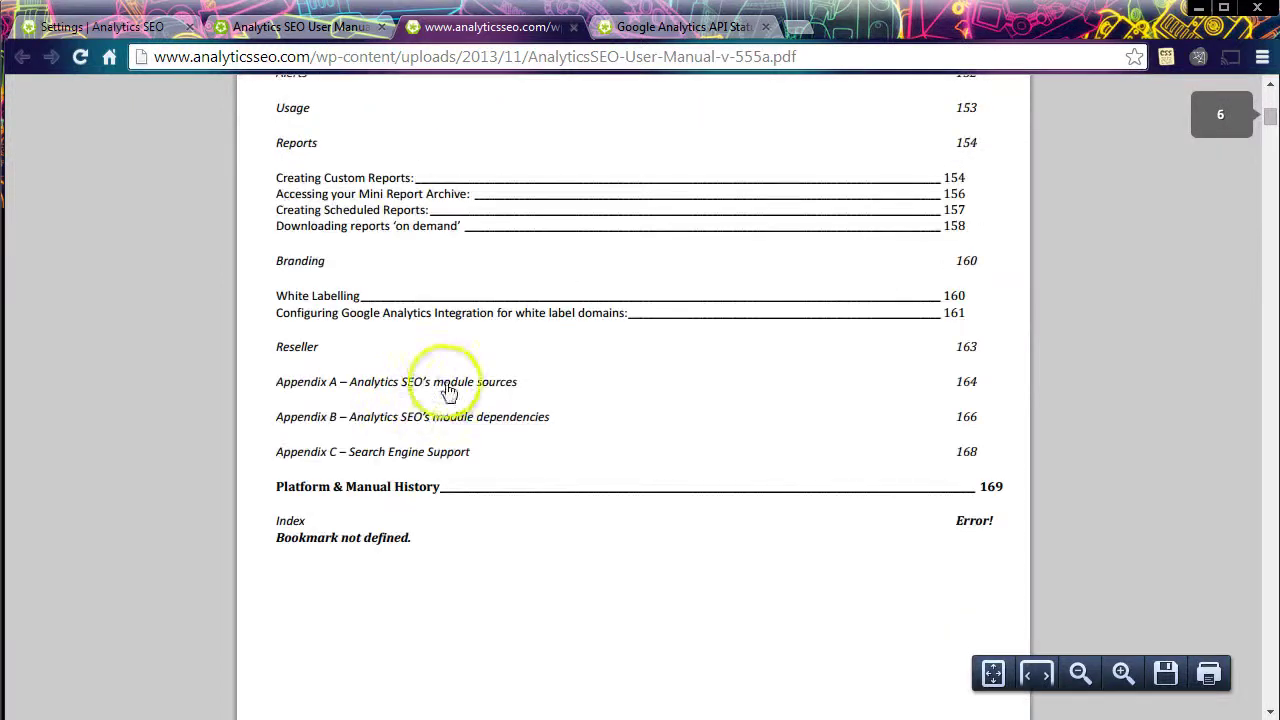
pyautogui.click(447, 416)
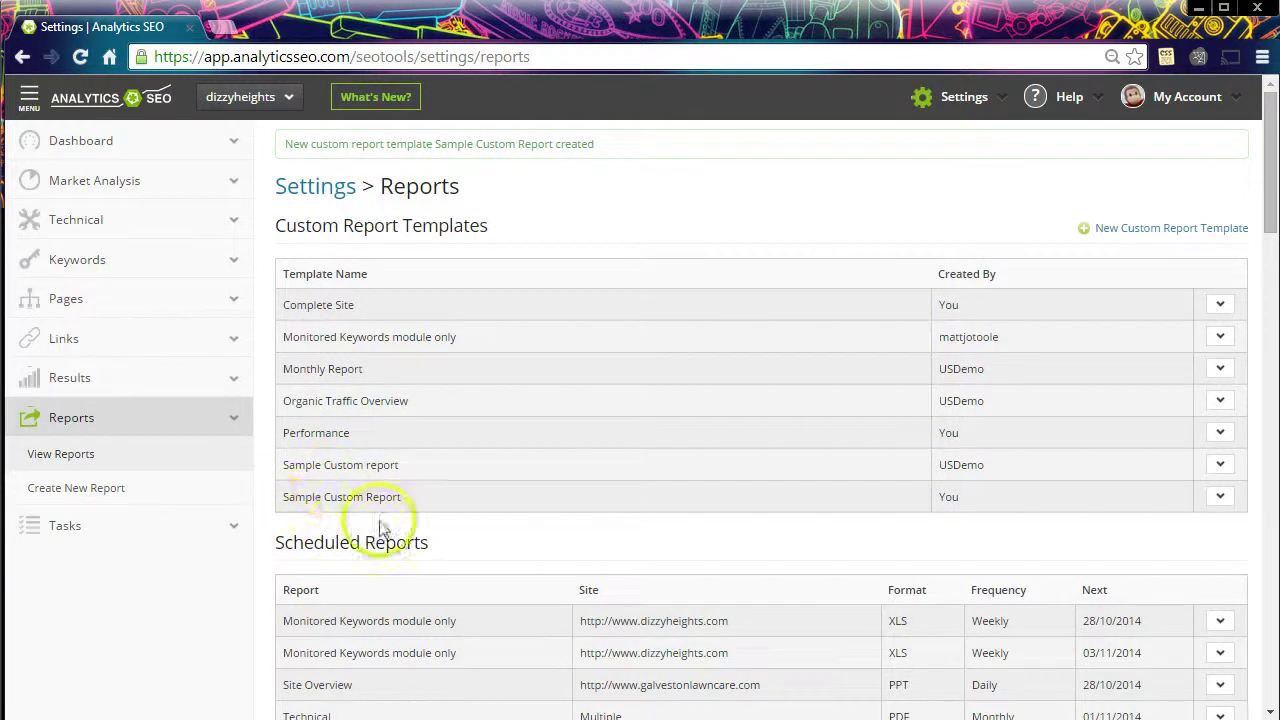
# Step: Open the SEO vs PPC Visits results and check the page's export options for the Sample Custom Report template, without exporting
pyautogui.click(70, 380)
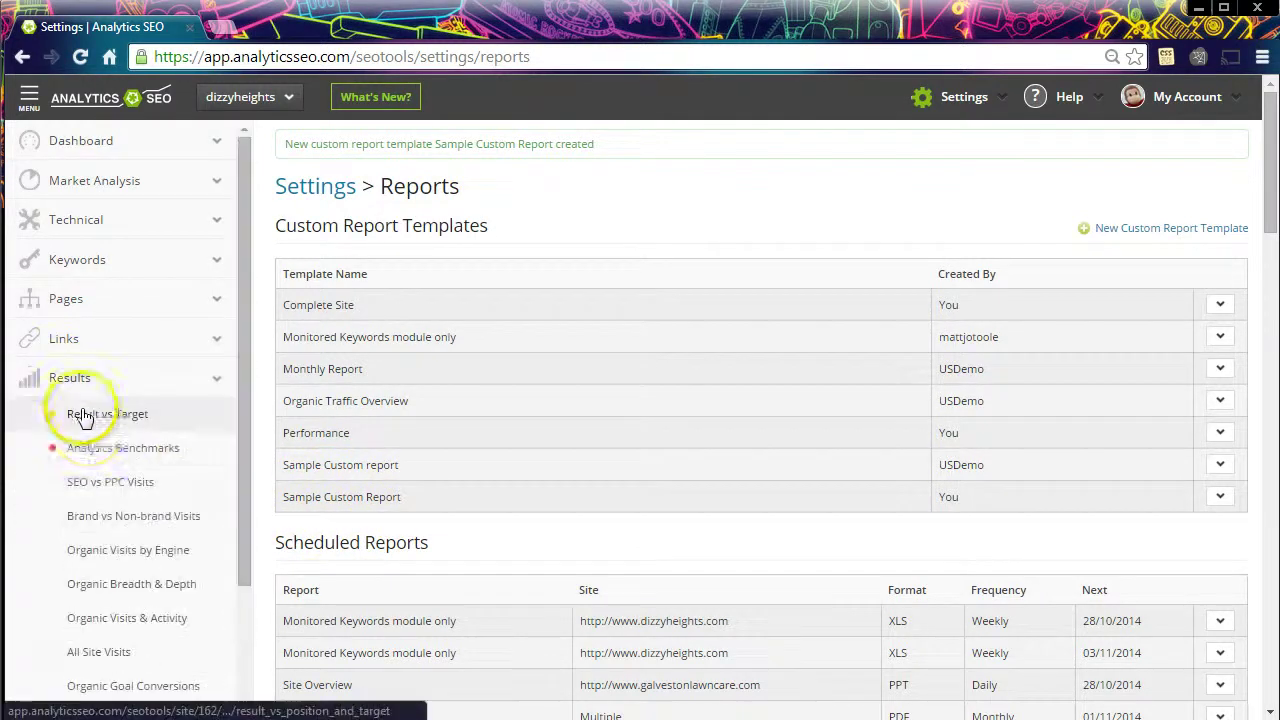
pyautogui.click(106, 482)
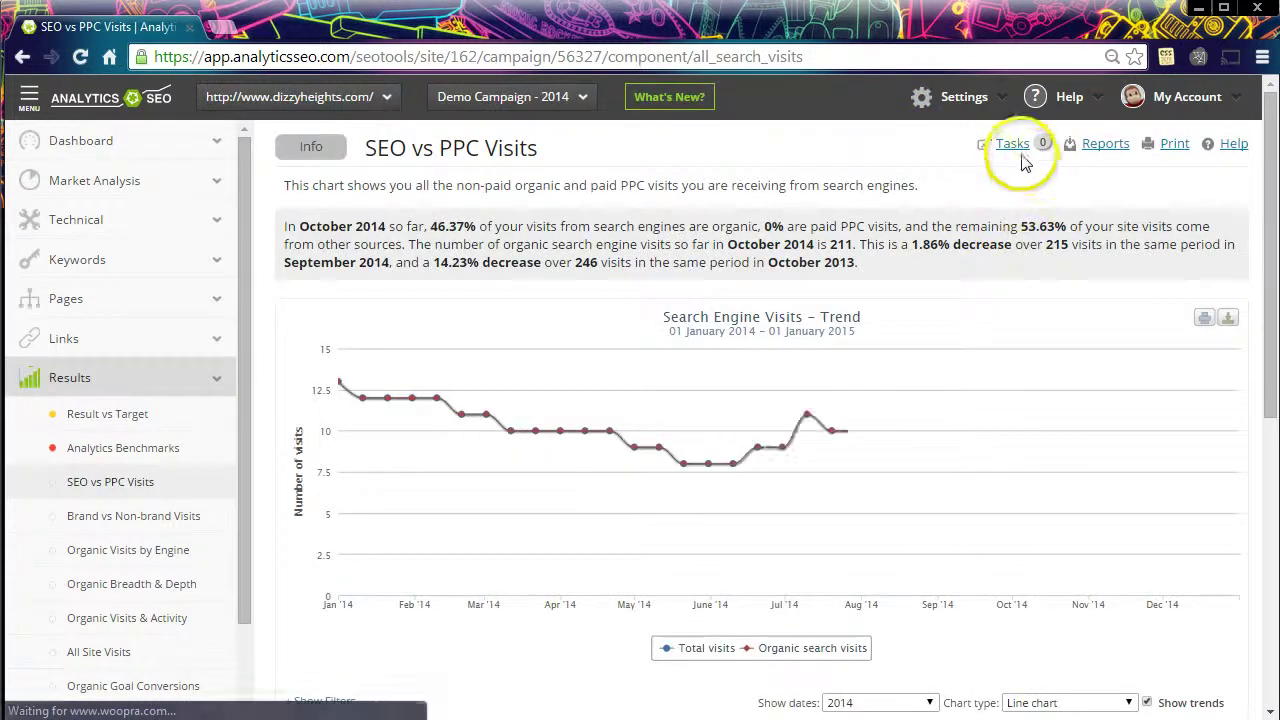
pyautogui.click(1105, 145)
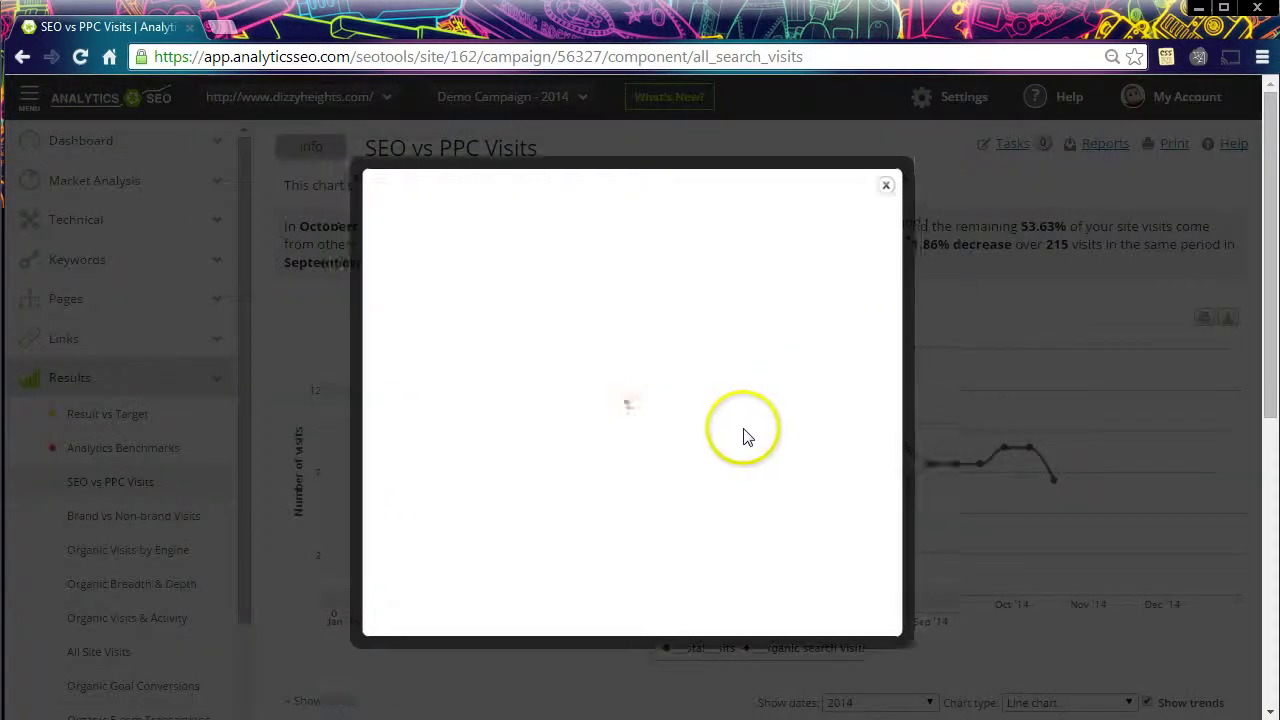
pyautogui.click(642, 603)
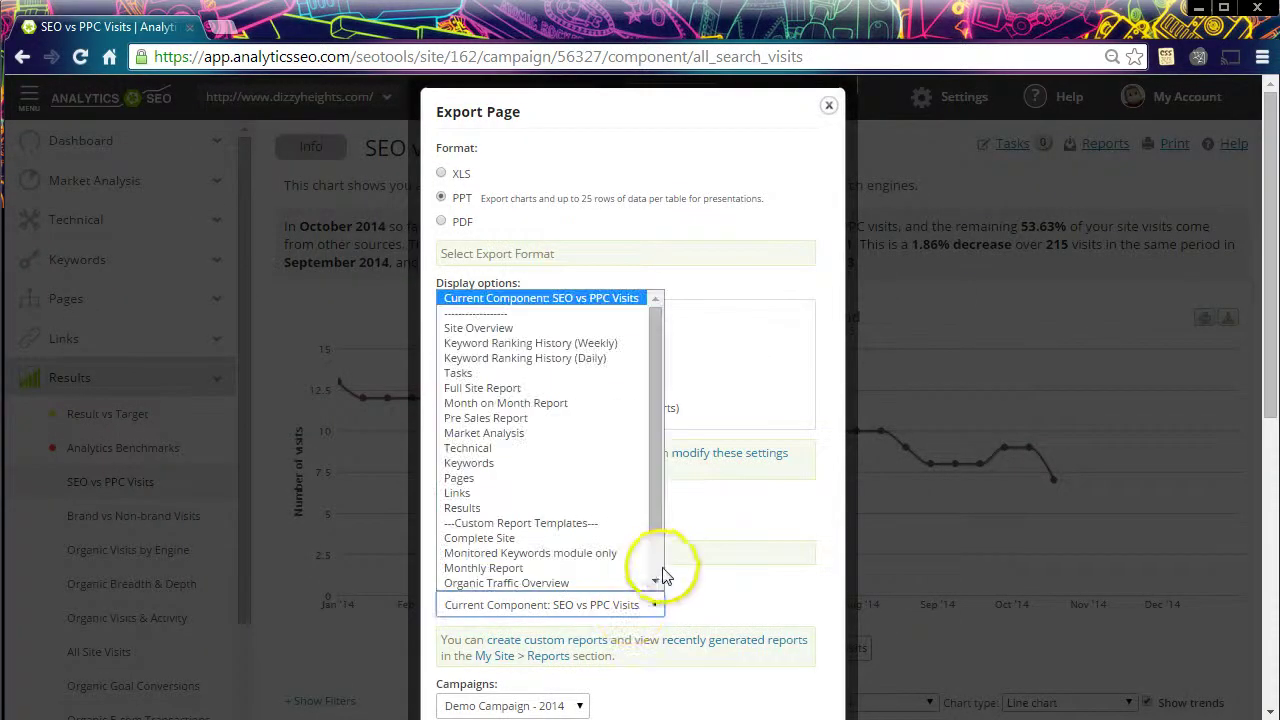
pyautogui.scroll(-2, 640, 560)
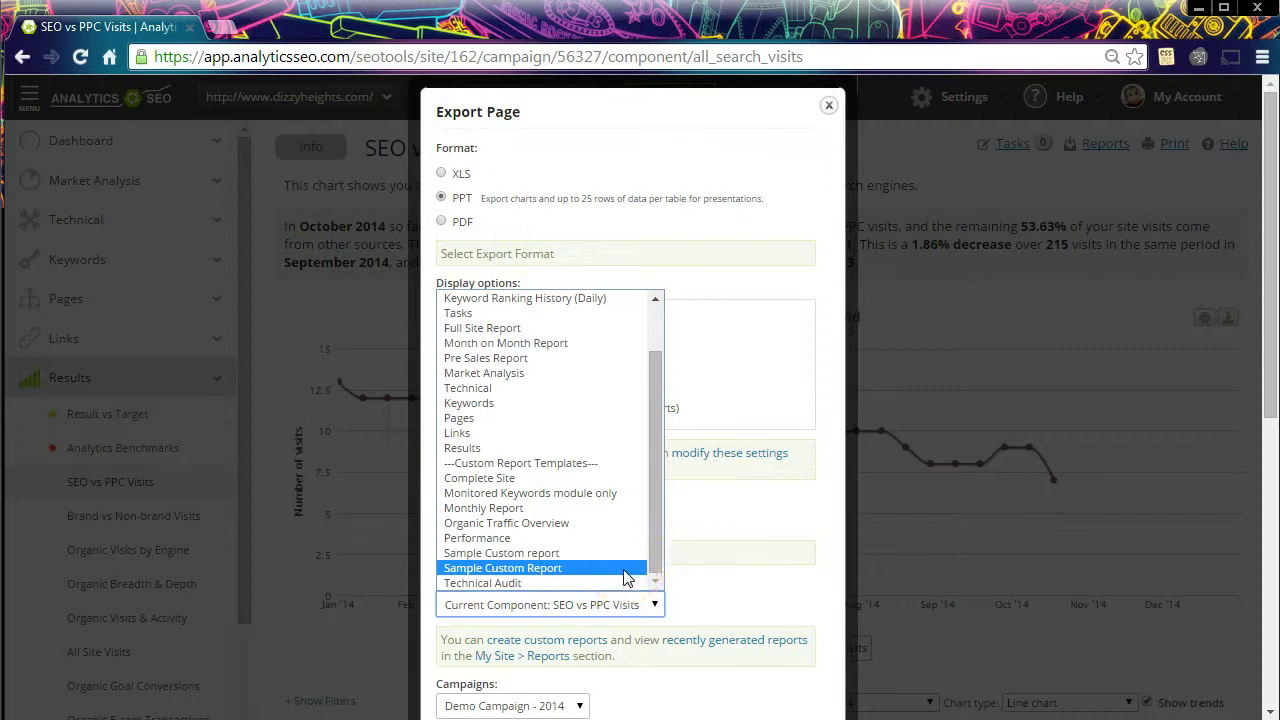
pyautogui.click(831, 106)
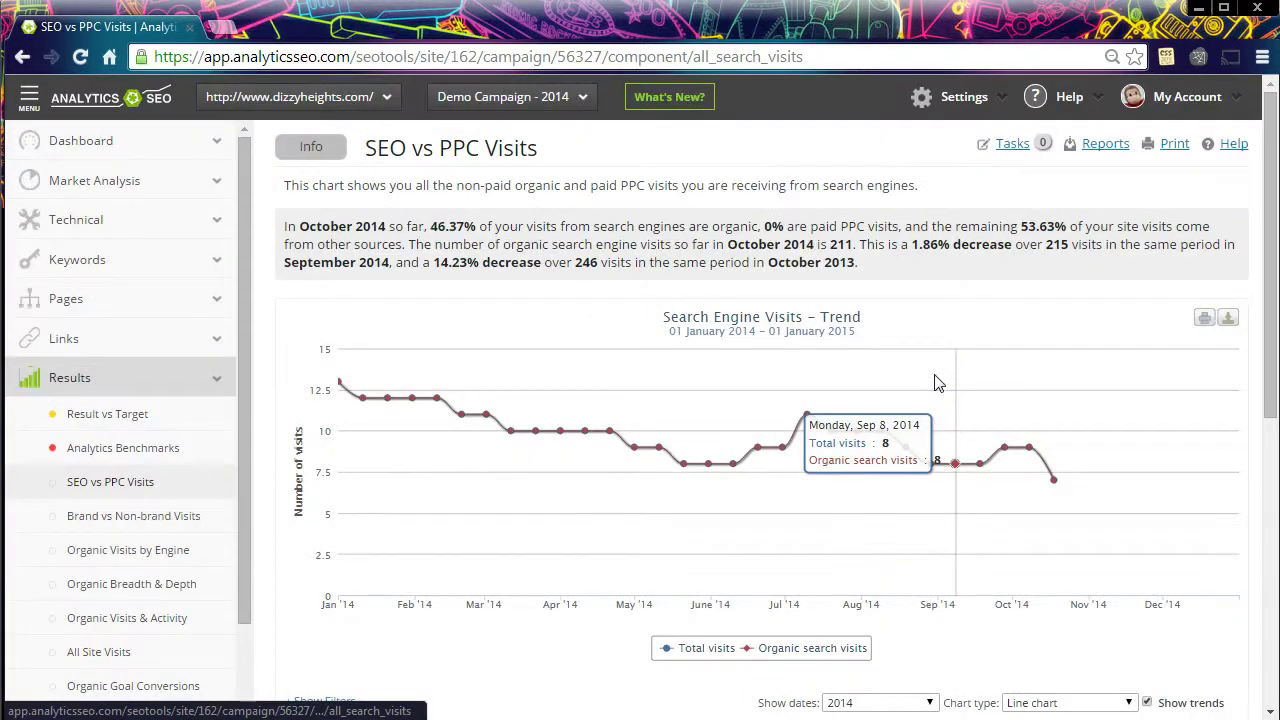
# Step: Collapse the side navigation so the SEO vs PPC Visits chart uses the full page width
pyautogui.click(849, 374)
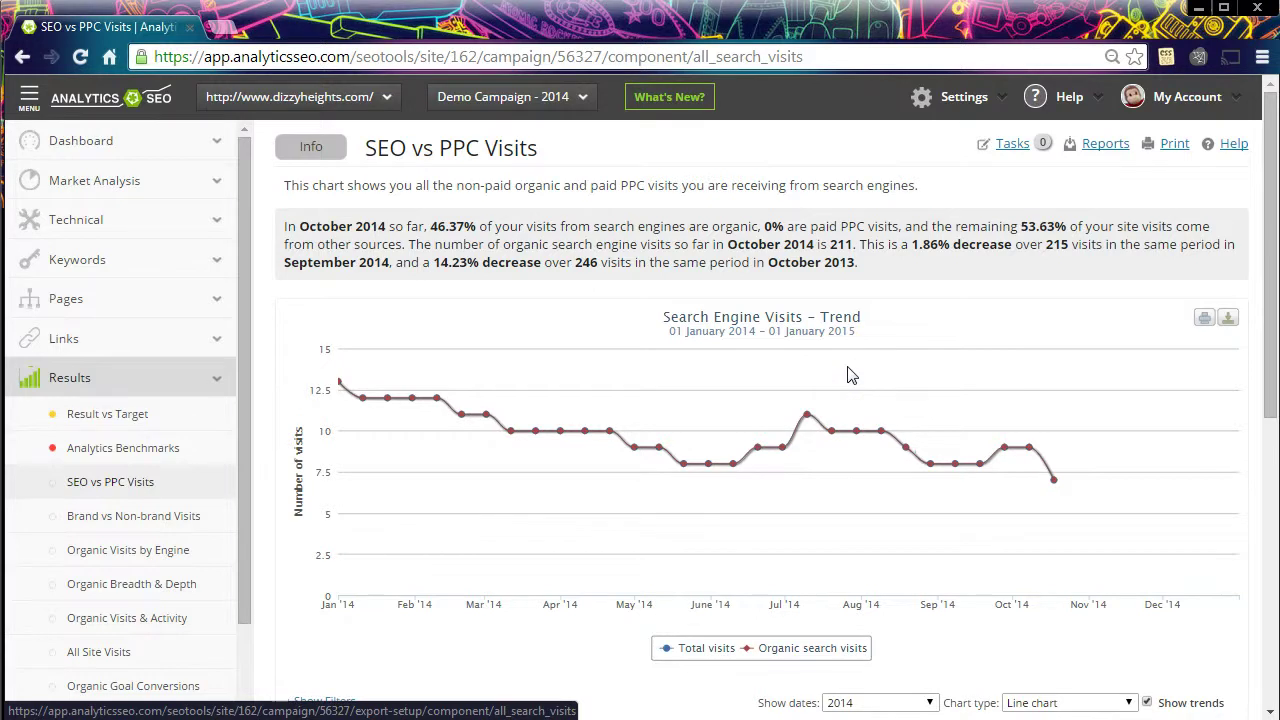
pyautogui.click(31, 108)
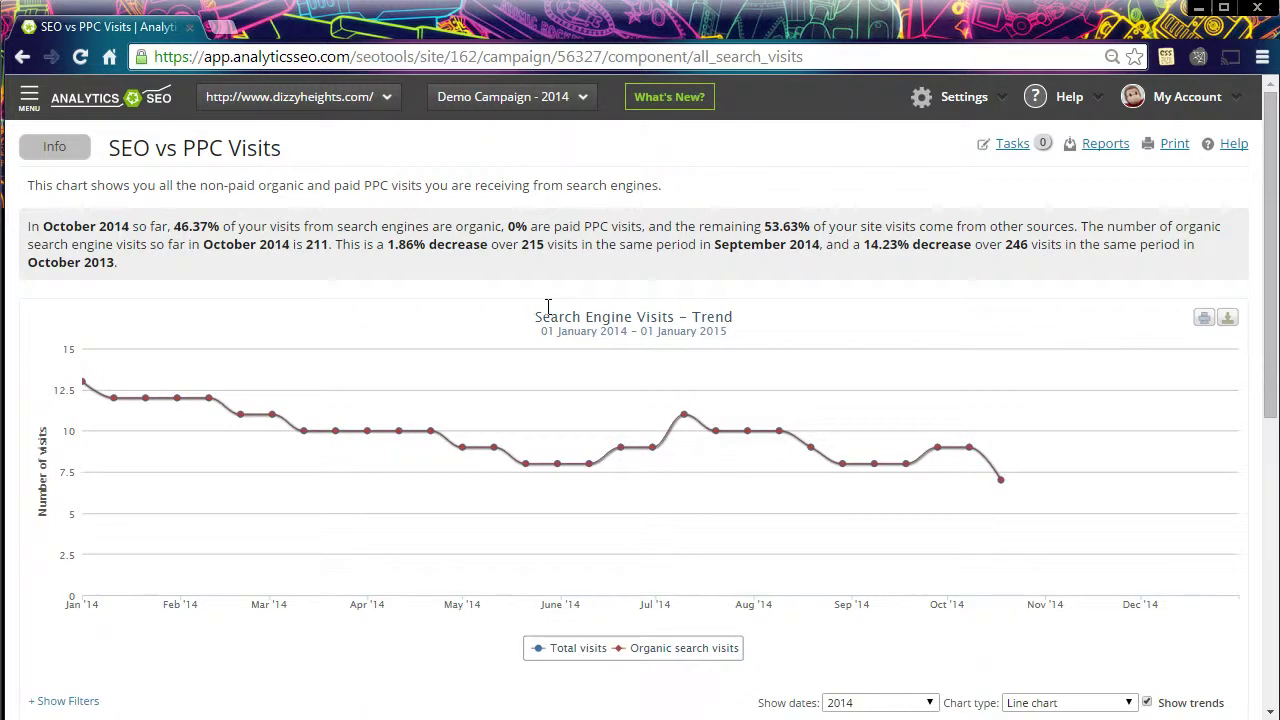
pyautogui.click(522, 343)
pyautogui.click(66, 462)
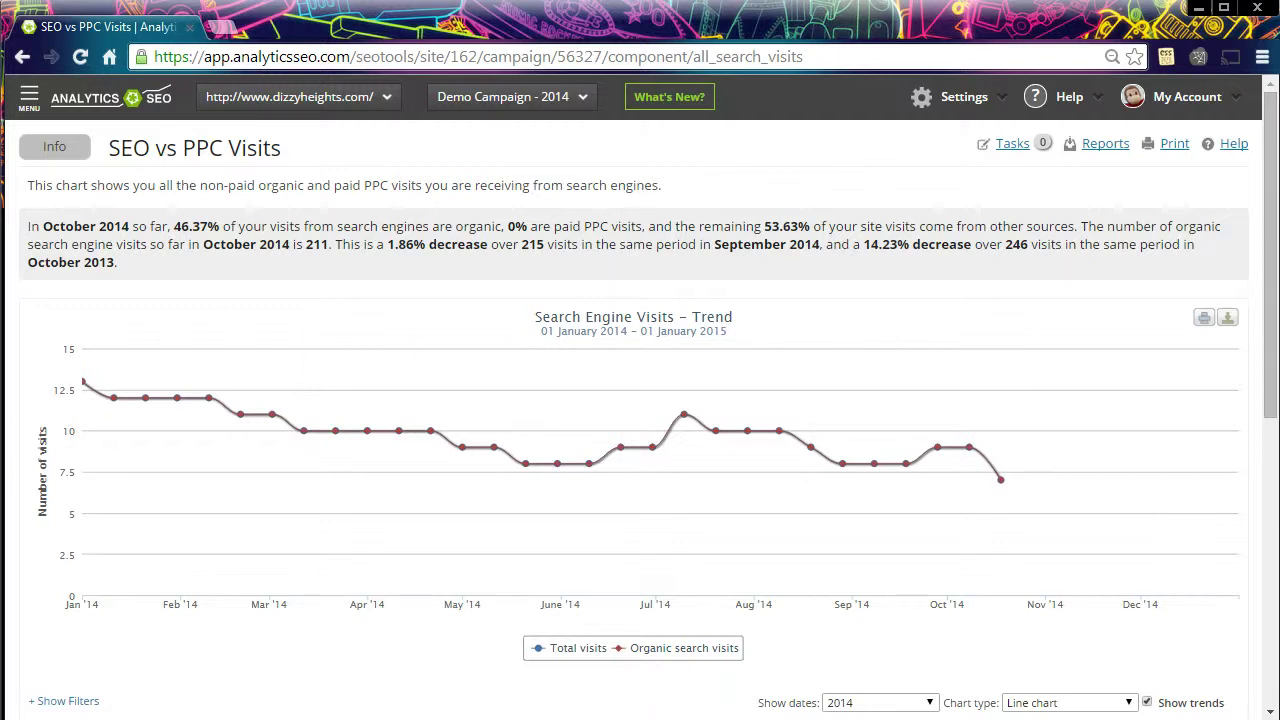